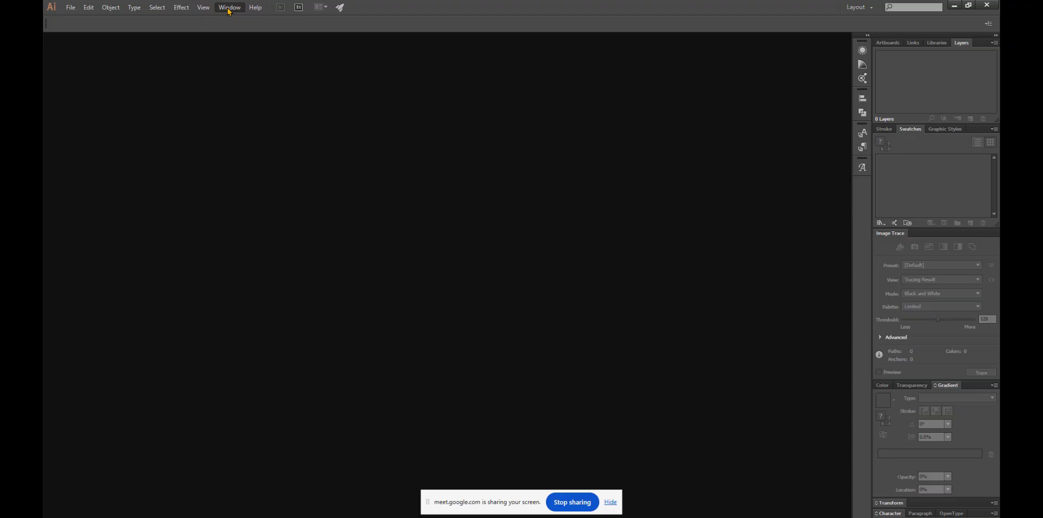
Switch to the Automation workspace and expand the toolbar to two columns.
click(230, 9)
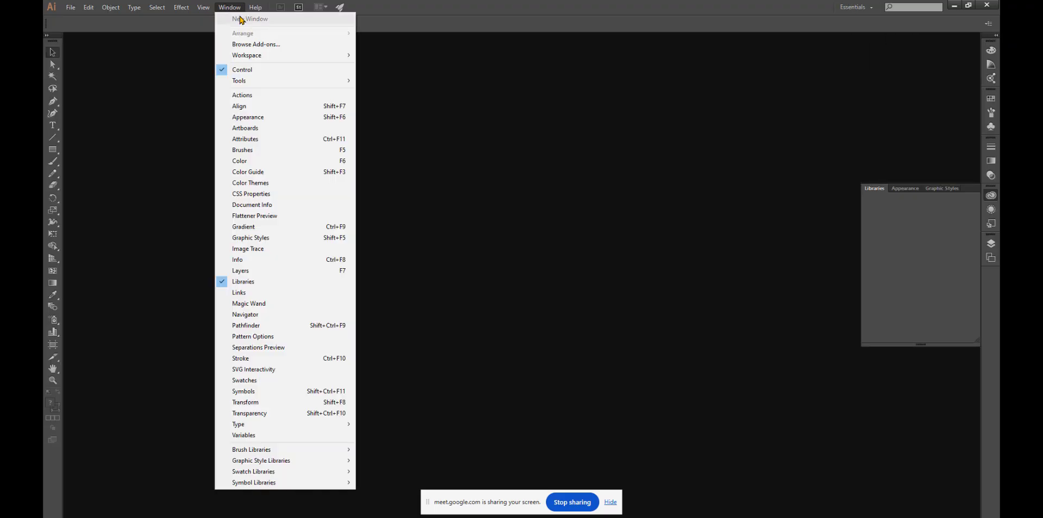
mouse_move(292, 58)
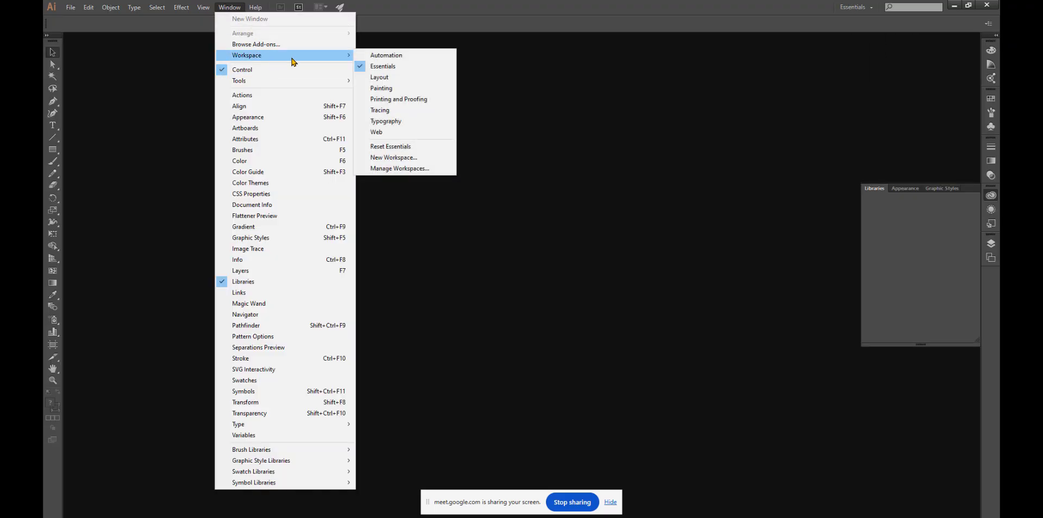
click(406, 57)
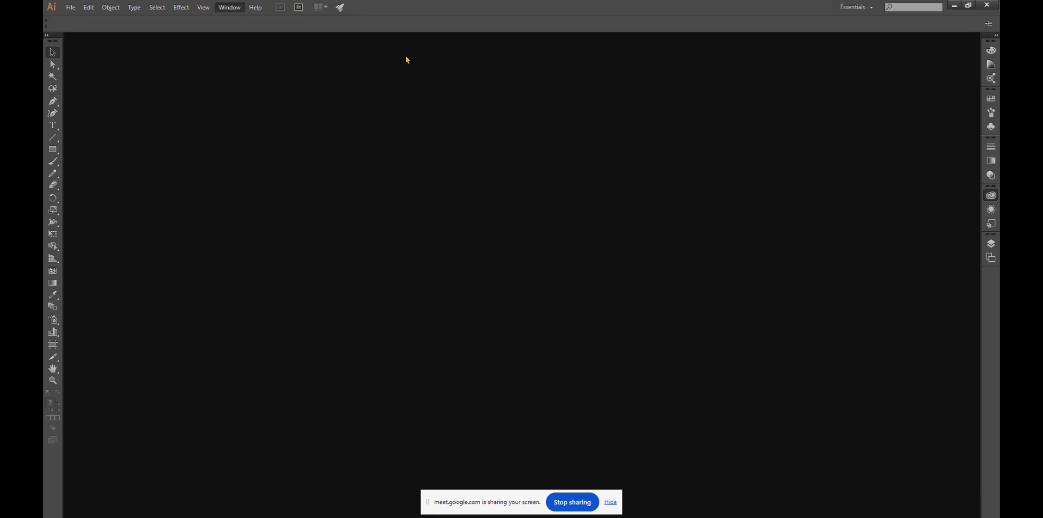
click(47, 36)
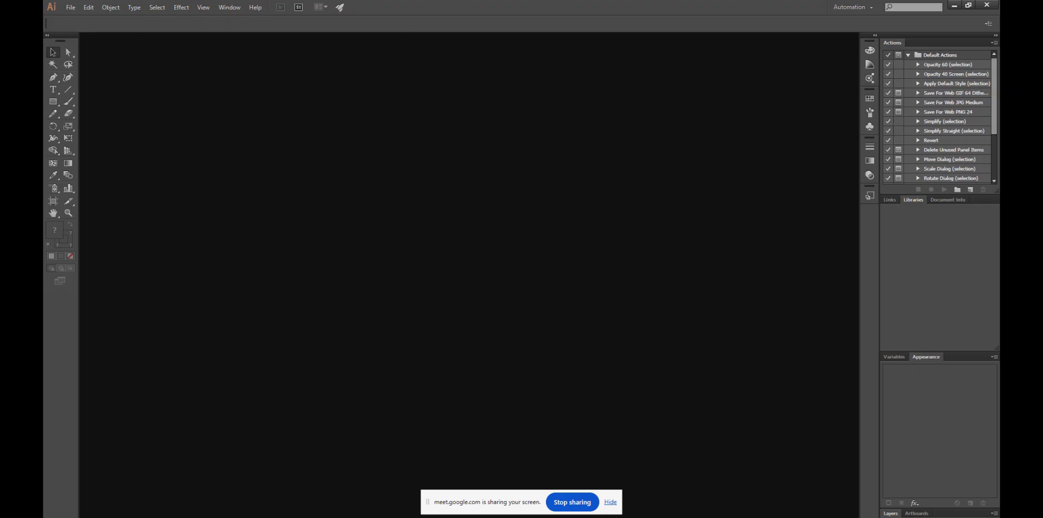
Create a new A4 document in landscape orientation with RGB color mode.
click(71, 7)
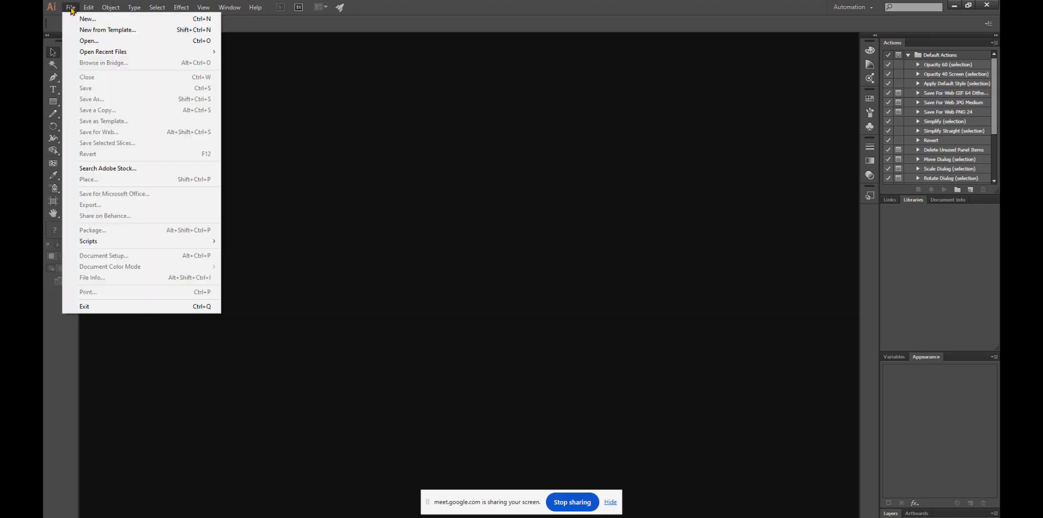
click(83, 19)
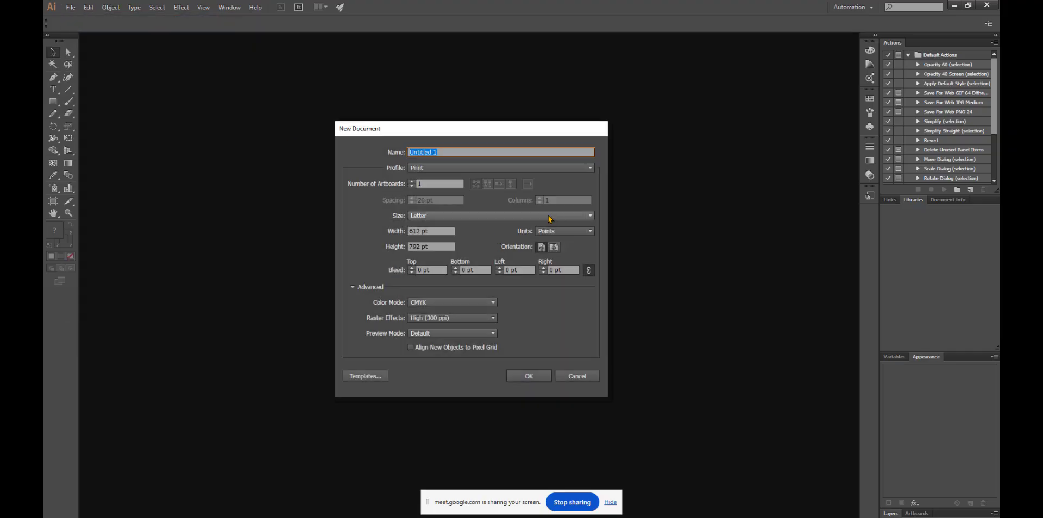
click(590, 216)
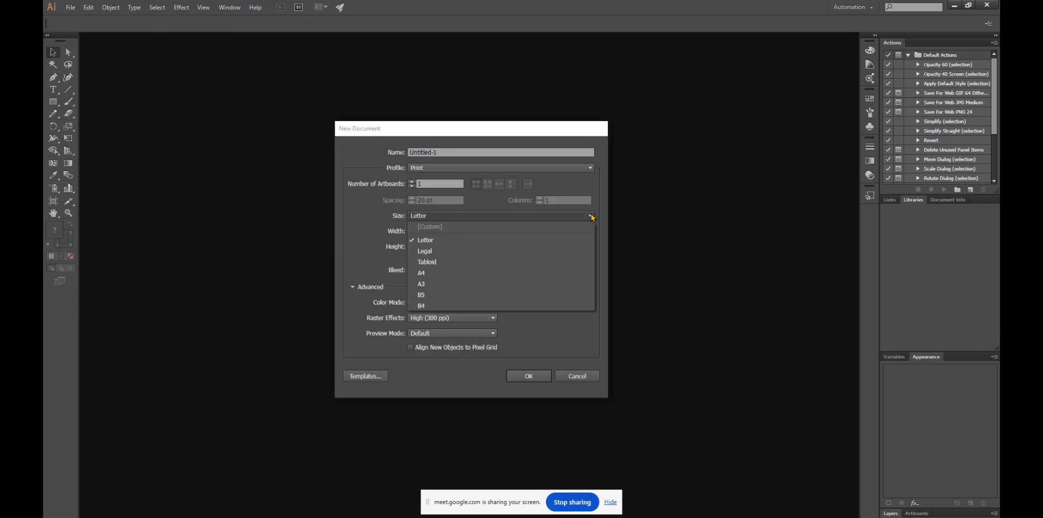
click(416, 275)
click(505, 216)
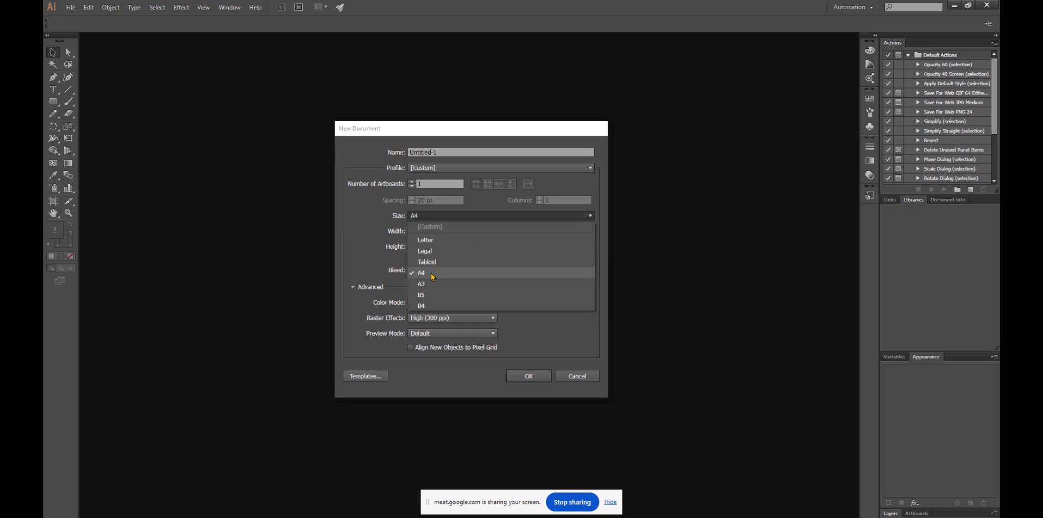
click(421, 272)
click(555, 247)
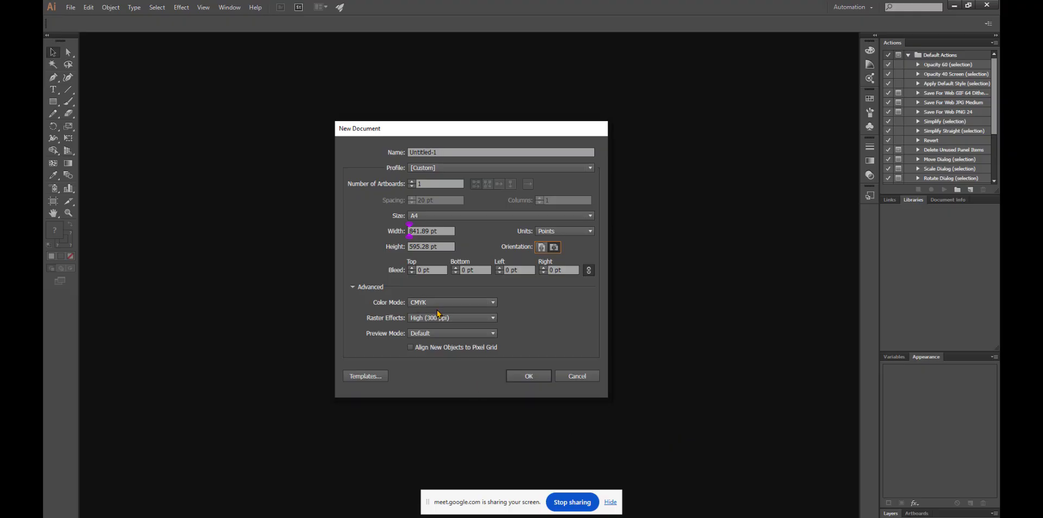
click(494, 303)
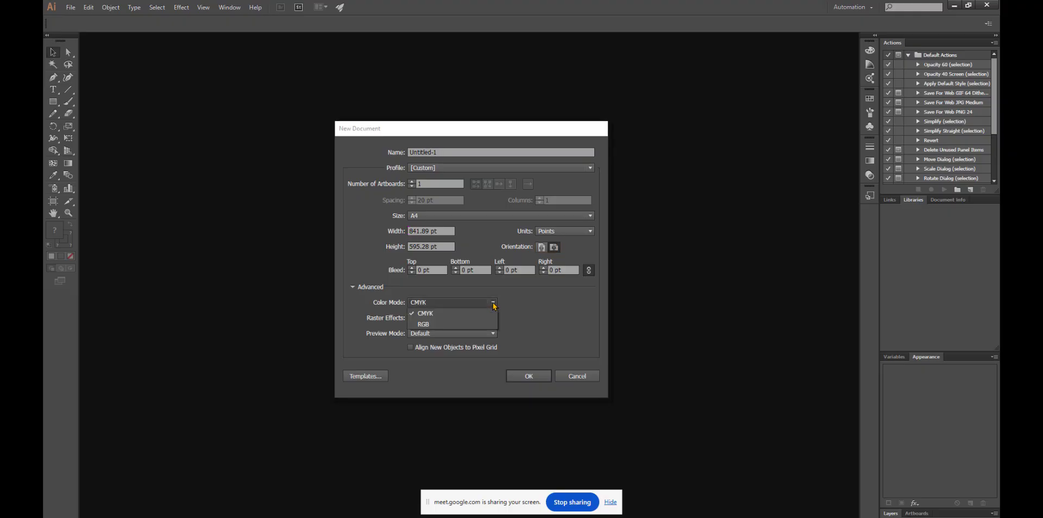
click(436, 326)
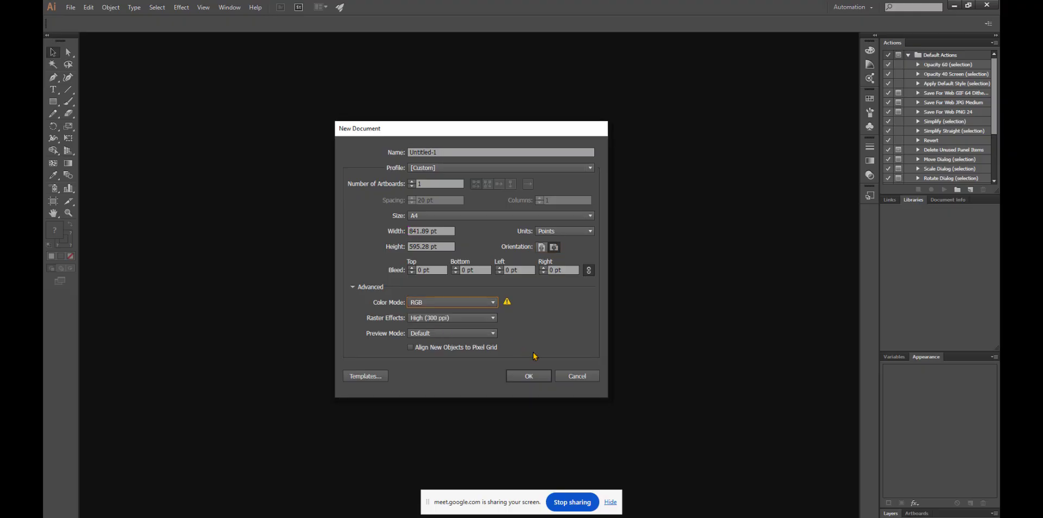
click(534, 378)
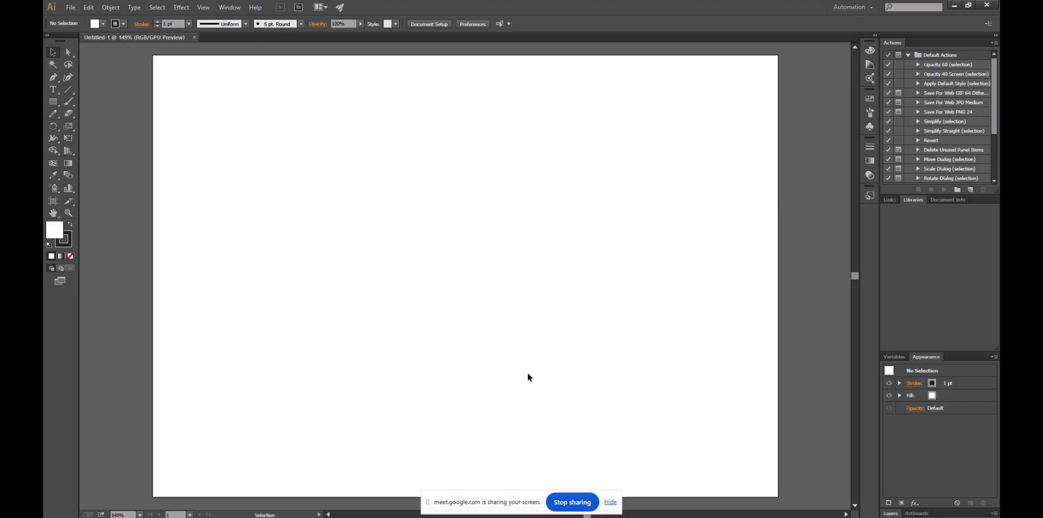
Shrink the artboard evenly about its center to about 742 x 525 pt using the Artboard tool.
click(53, 202)
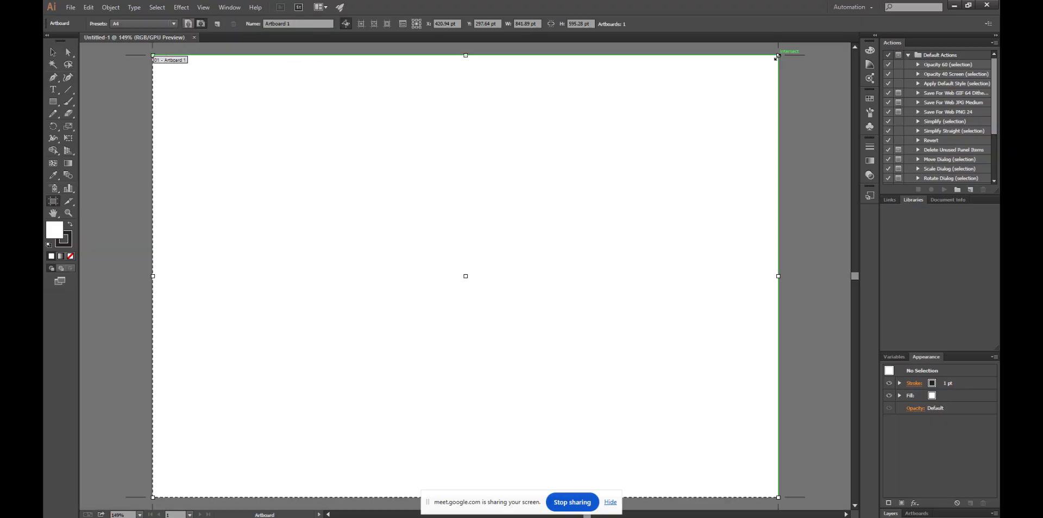
drag(776, 56, 741, 84)
click(53, 53)
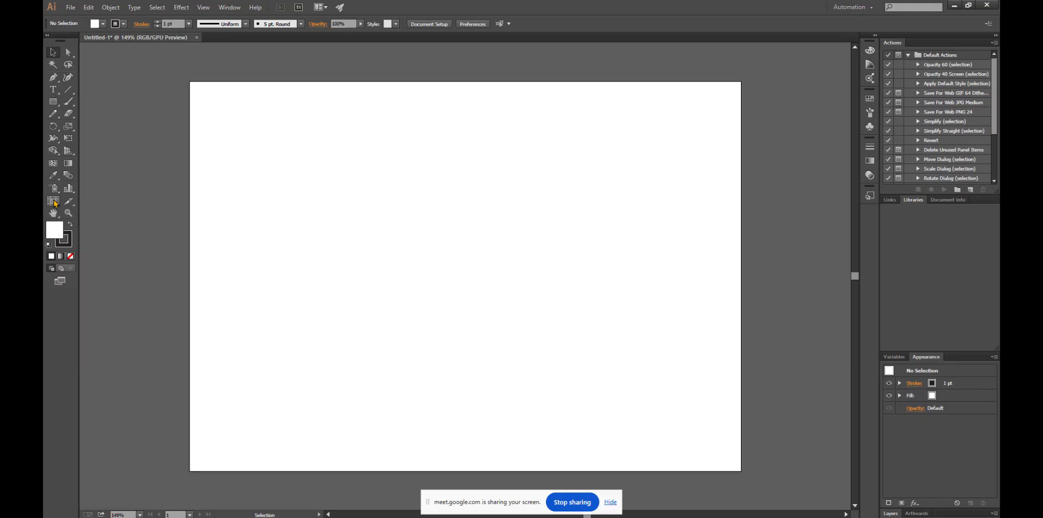
Narrow the artboard from both sides and lower its upper edge slightly to make a portrait format.
click(55, 203)
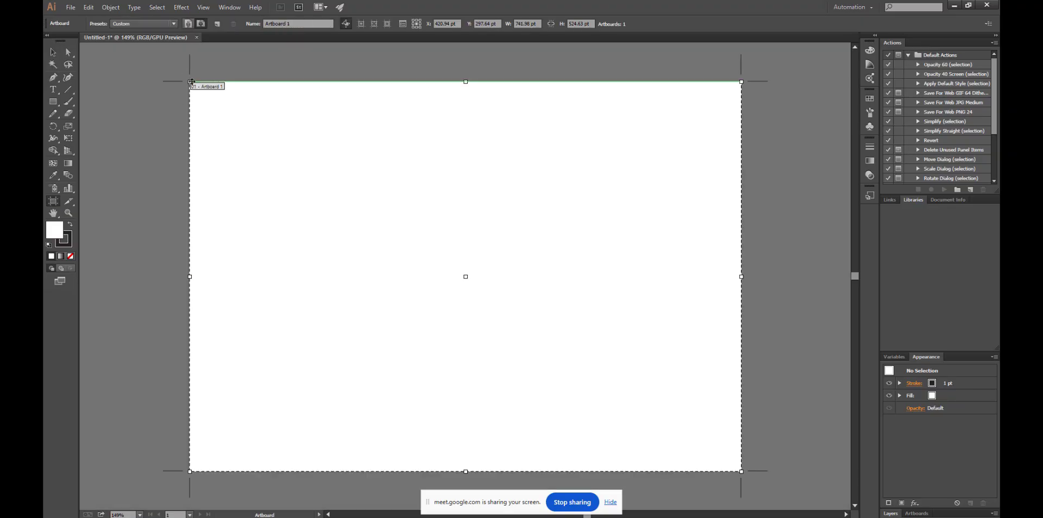
drag(191, 81, 351, 89)
drag(743, 279, 651, 281)
key(v)
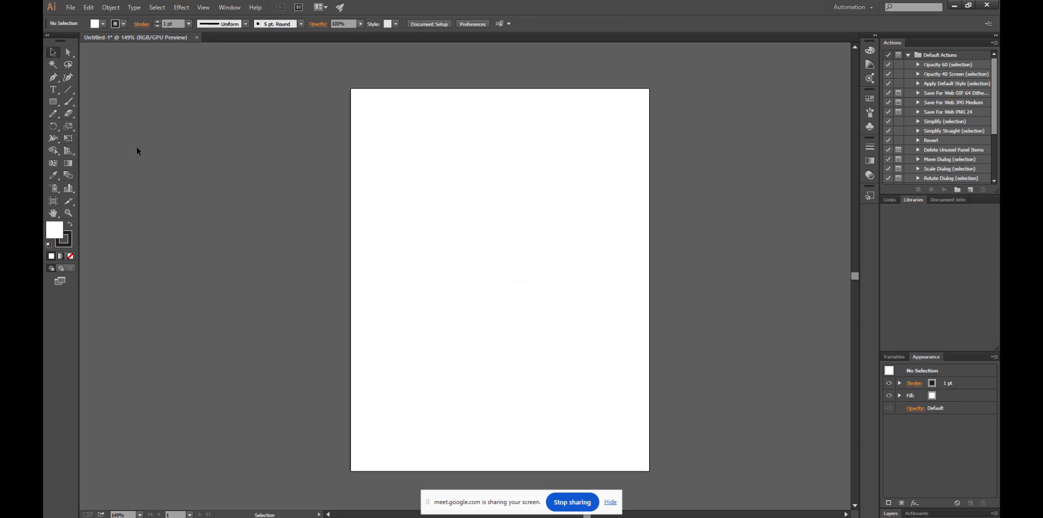
click(69, 54)
click(74, 57)
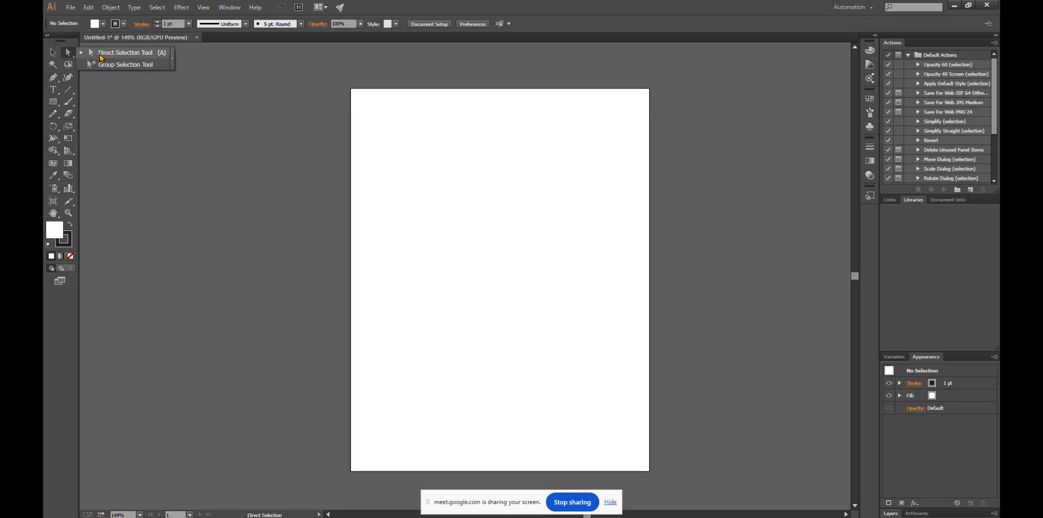
click(53, 52)
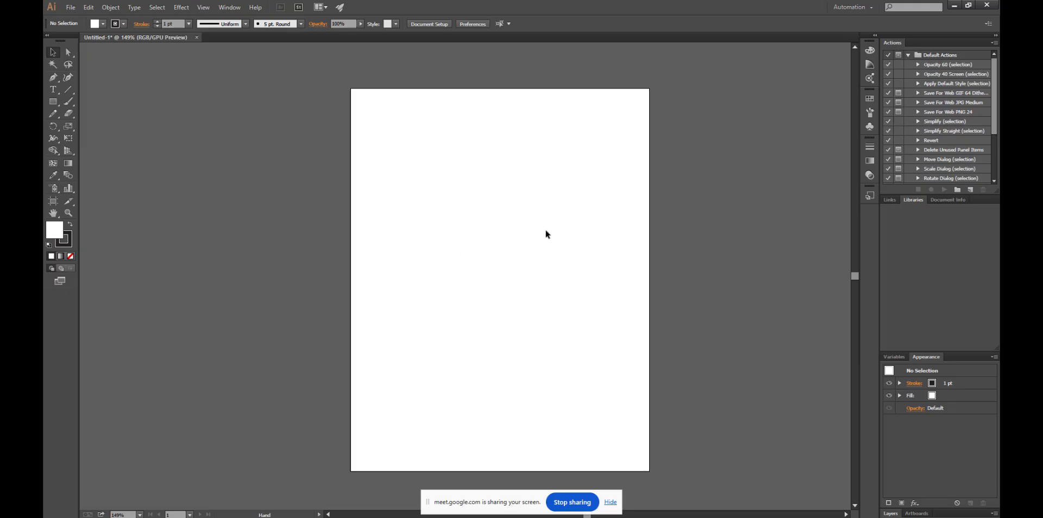
drag(547, 234, 497, 242)
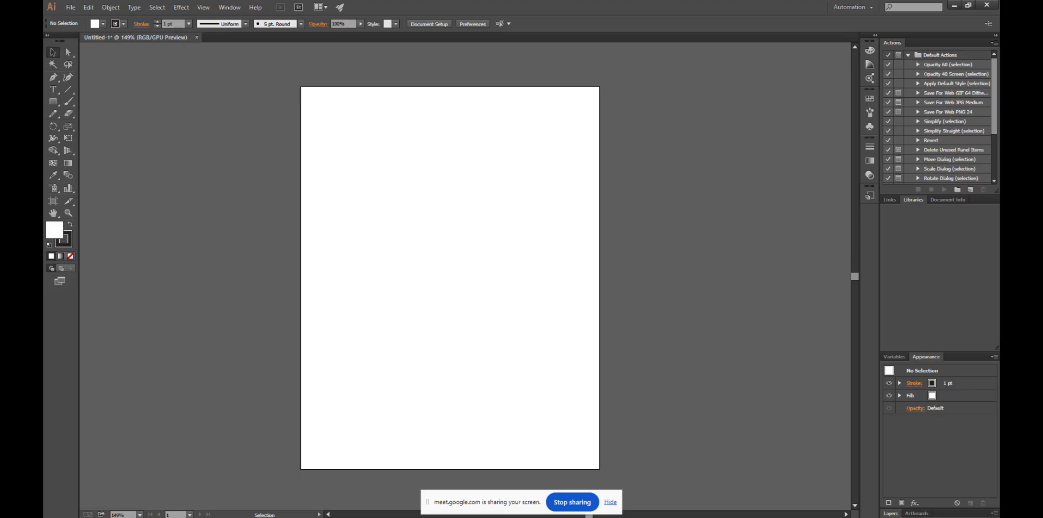
Switch to Chrome and search Google Images for "spoon" in a new tab.
click(461, 480)
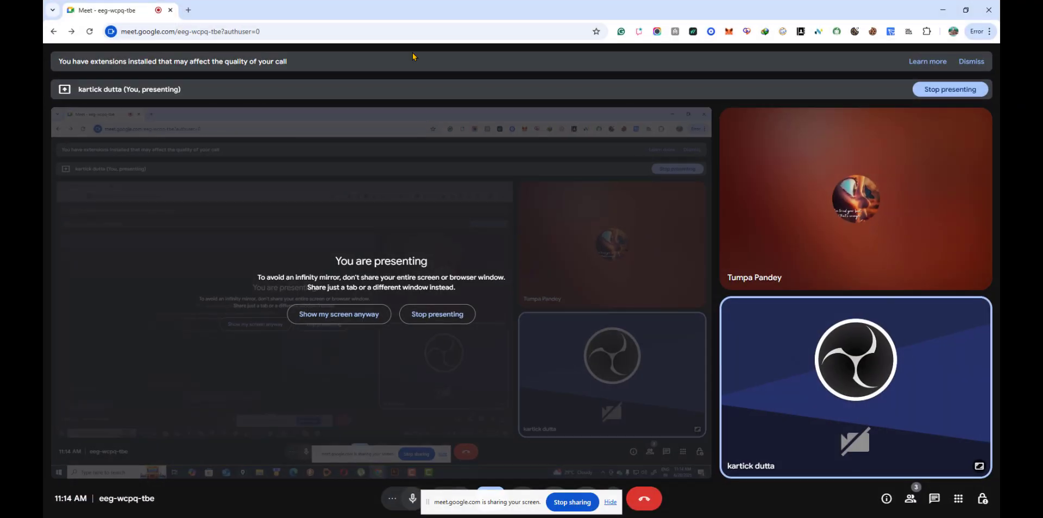
click(188, 10)
click(427, 201)
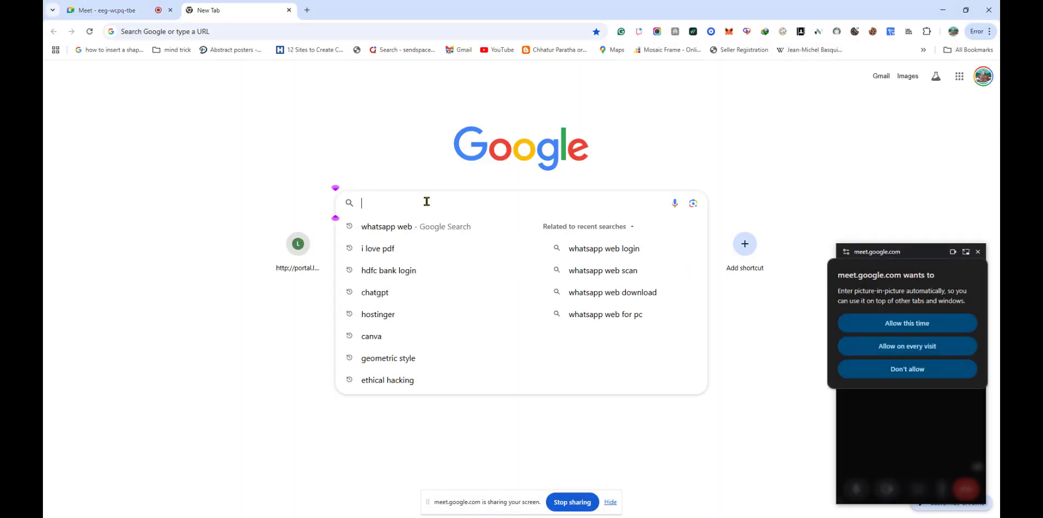
text(spe)
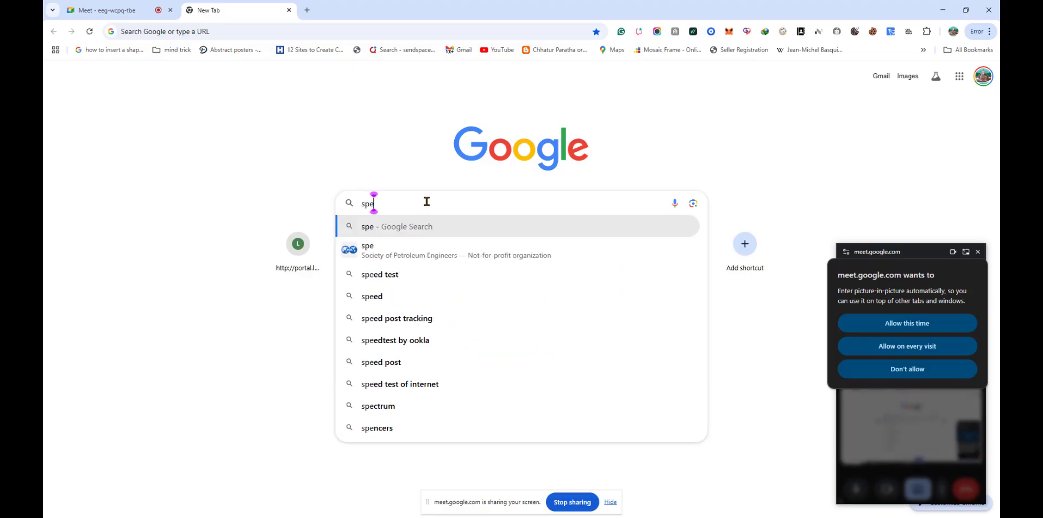
key(BackSpace)
text(oon)
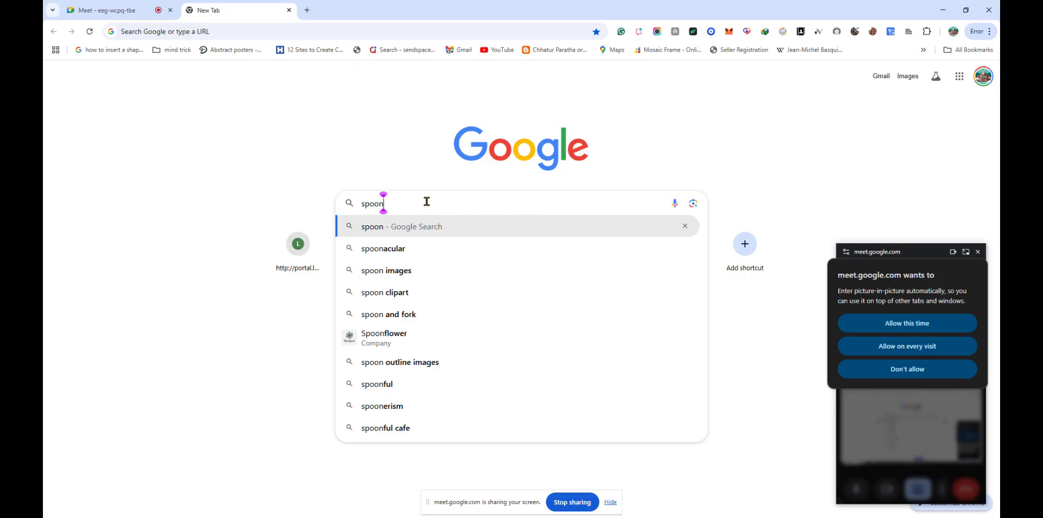
key(Return)
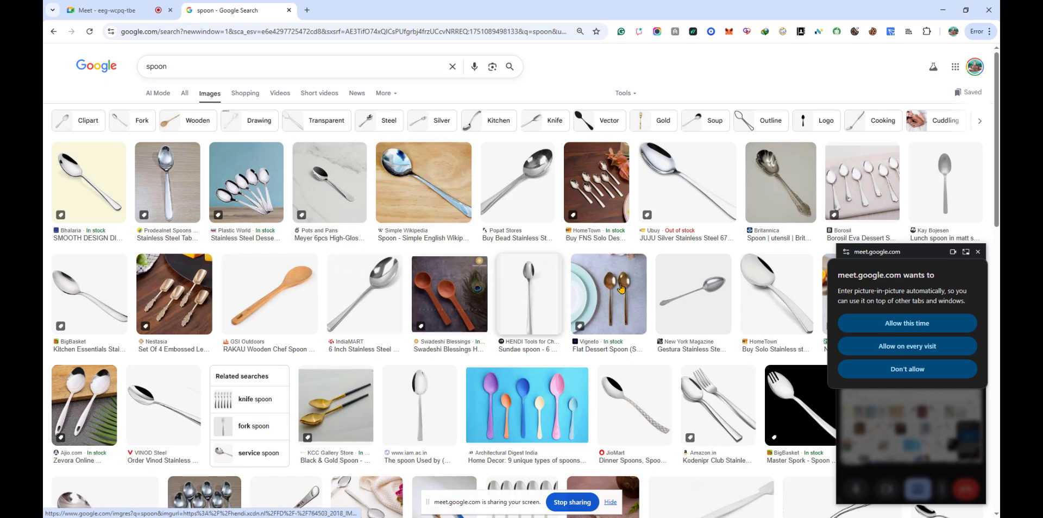
Find the black outline spoon drawing from Pinterest among the image results and copy the image.
scroll(532, 220, down, 2)
scroll(531, 220, down, 6)
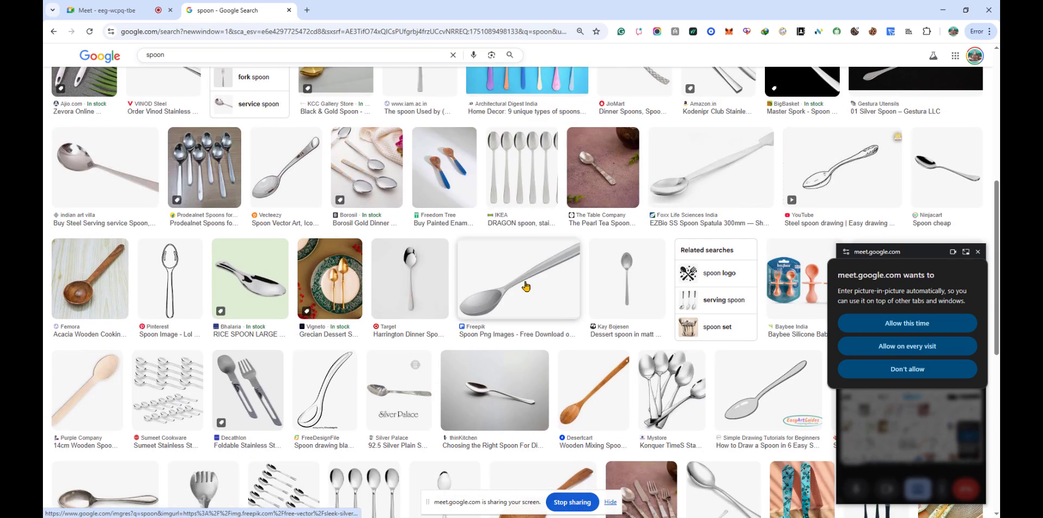
scroll(121, 218, up, 2)
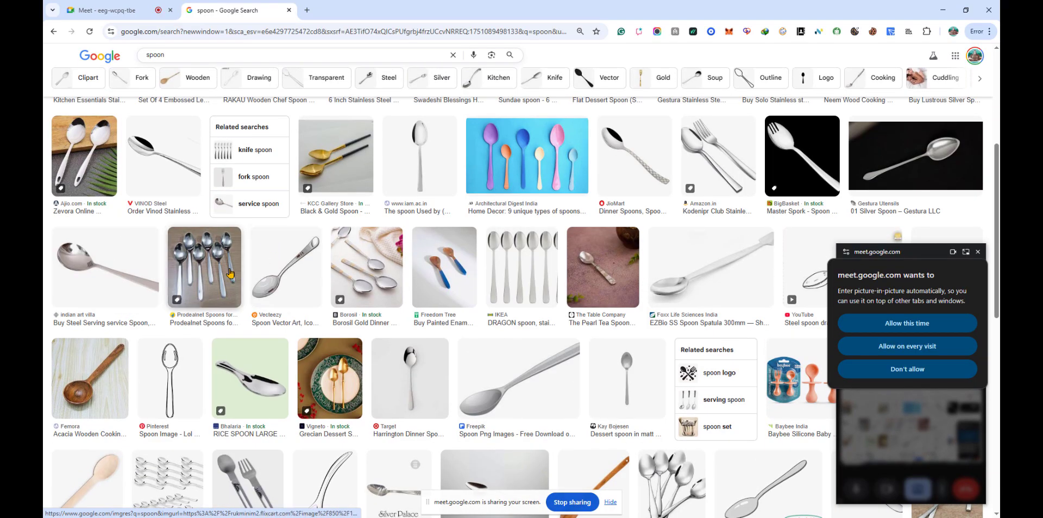
scroll(241, 251, down, 3)
scroll(239, 250, up, 1)
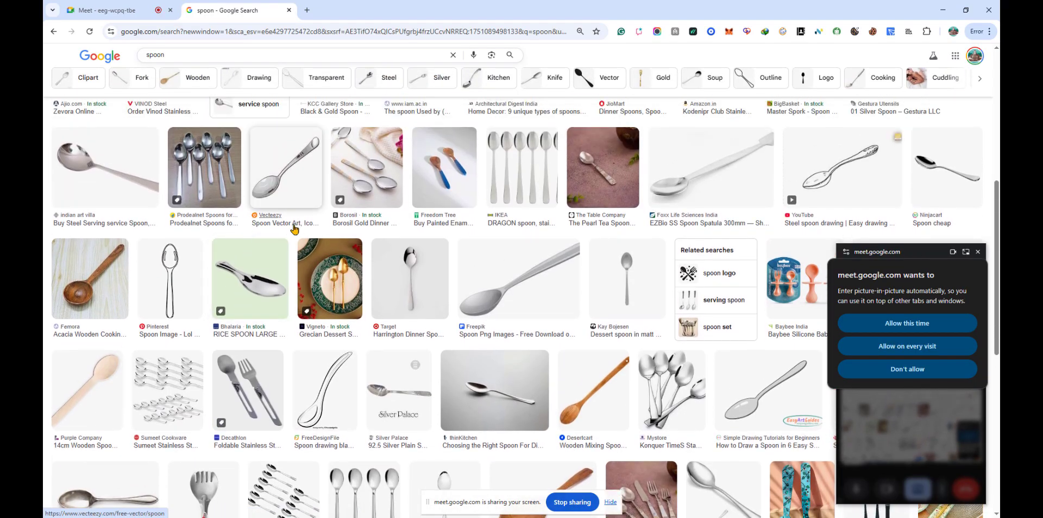
scroll(481, 278, down, 3)
scroll(481, 278, up, 8)
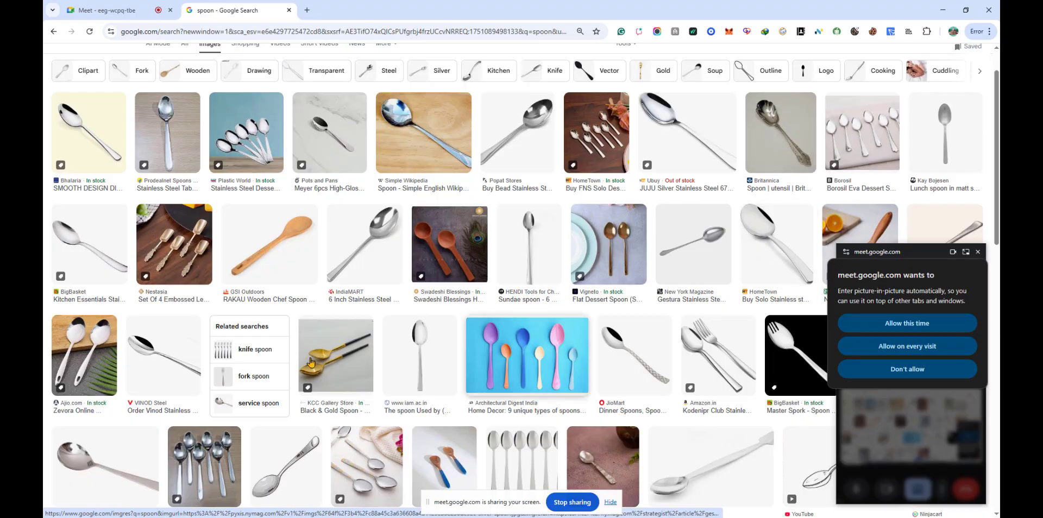
scroll(250, 368, down, 5)
scroll(249, 369, down, 1)
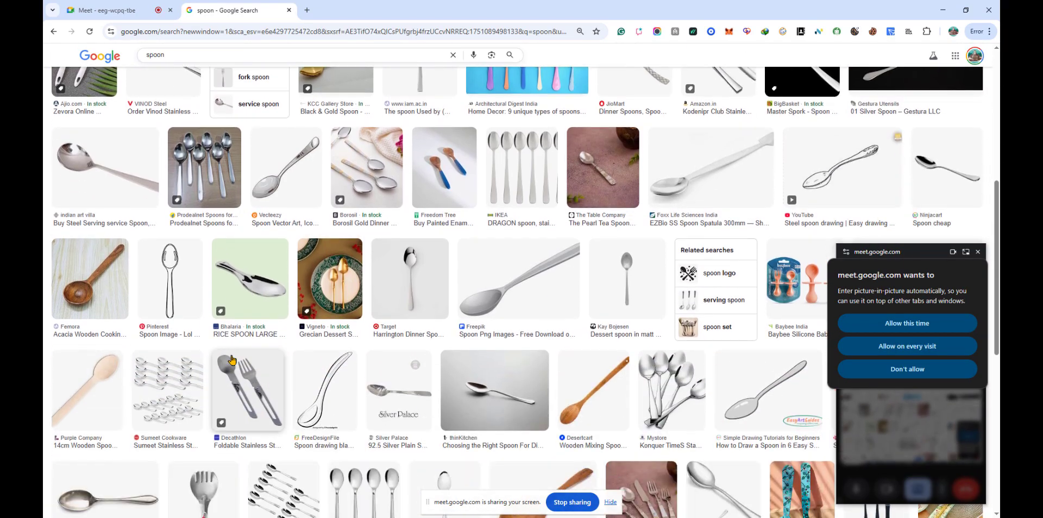
click(181, 296)
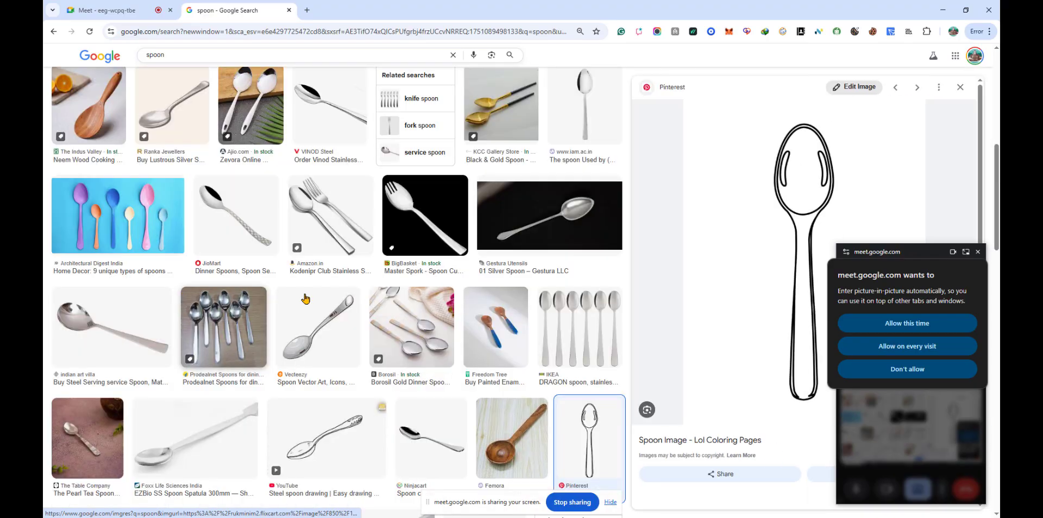
right_click(769, 175)
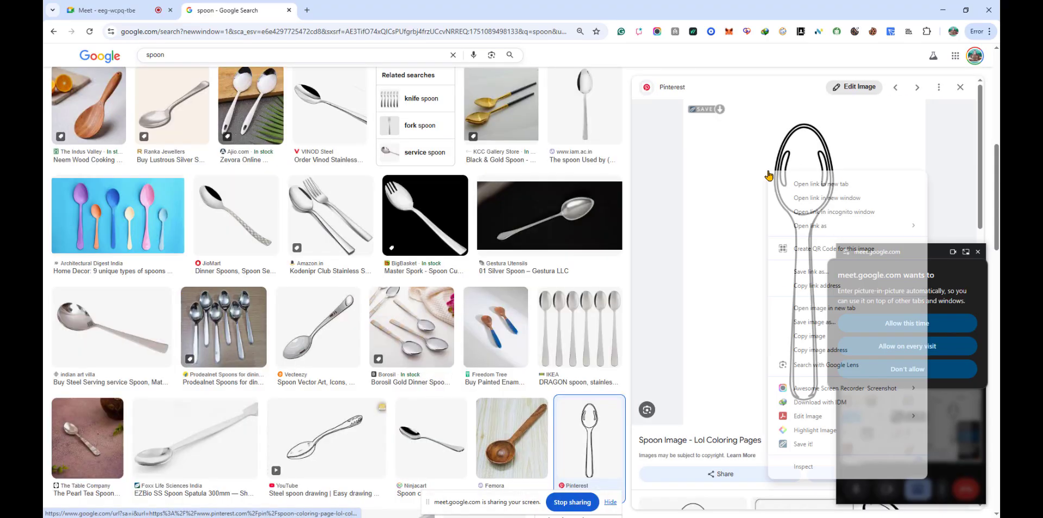
click(806, 337)
Return to Illustrator, paste the spoon image and scale it down about its center to fit well inside the artboard.
click(943, 9)
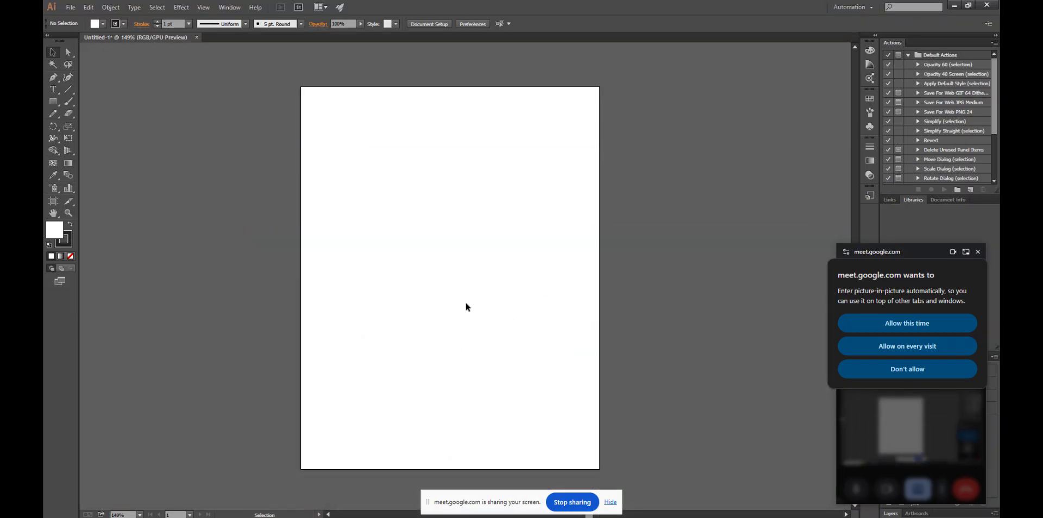
key(ctrl+v)
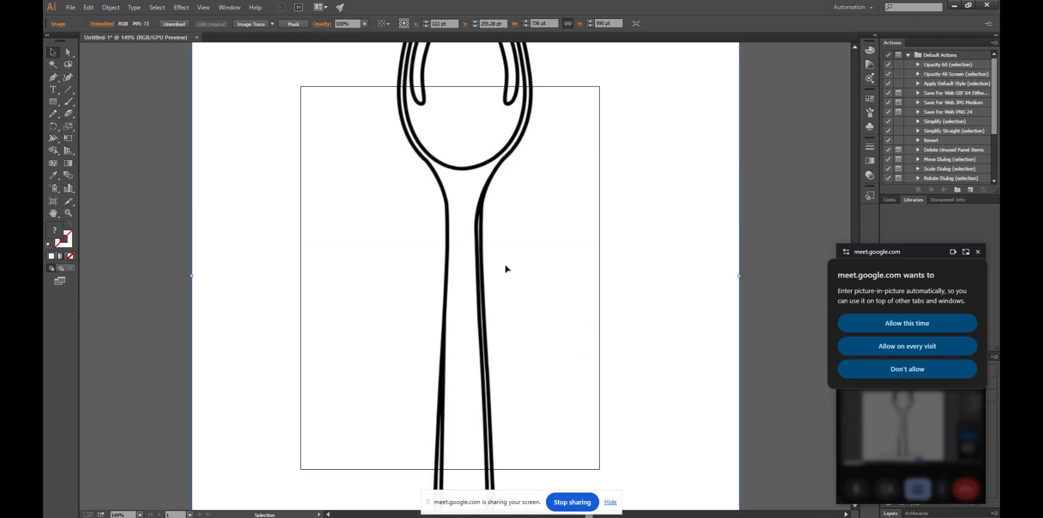
scroll(506, 269, down, 3)
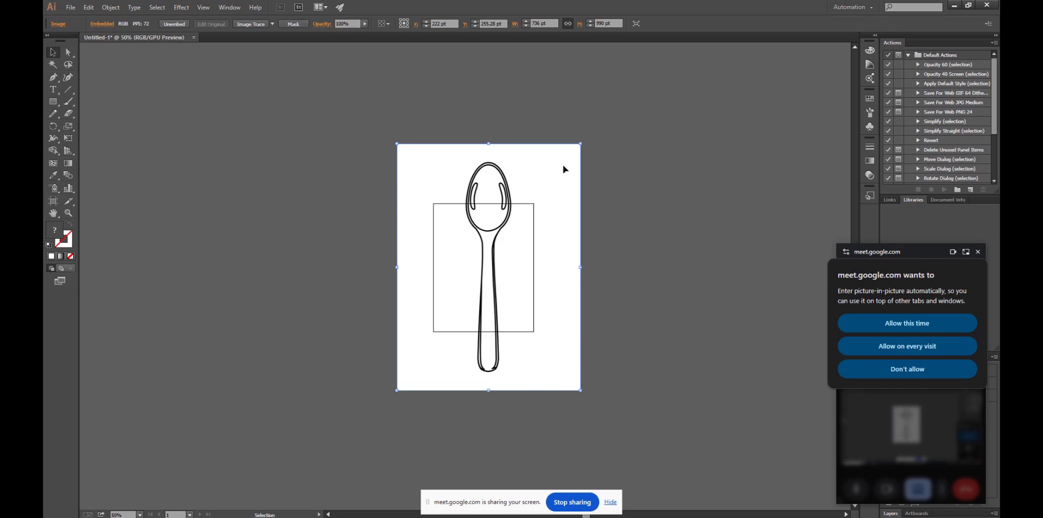
drag(582, 145, 531, 239)
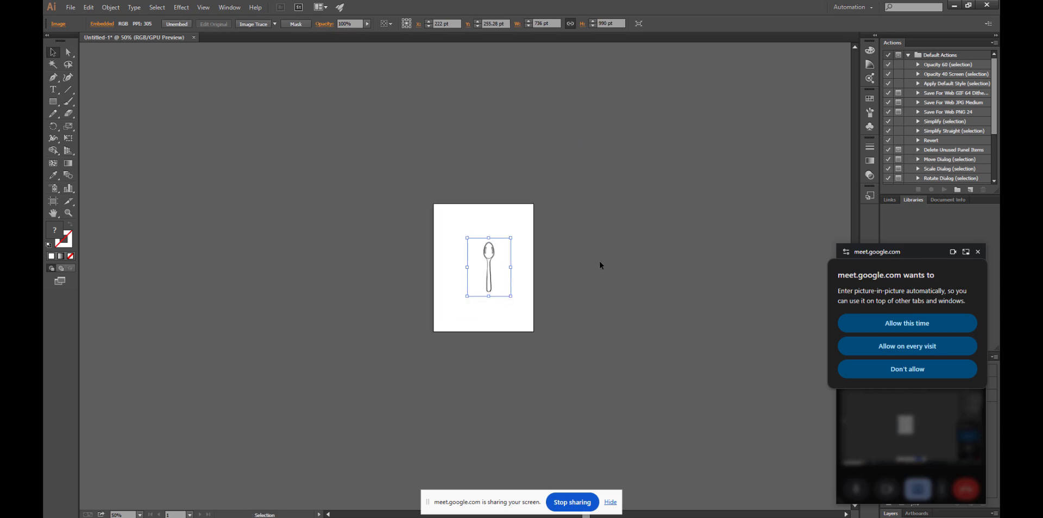
Enlarge the spoon image proportionally about its center to about 291 by 392 pt so it fills most of the artboard.
click(599, 262)
scroll(448, 226, up, 4)
scroll(570, 296, down, 5)
scroll(596, 310, up, 5)
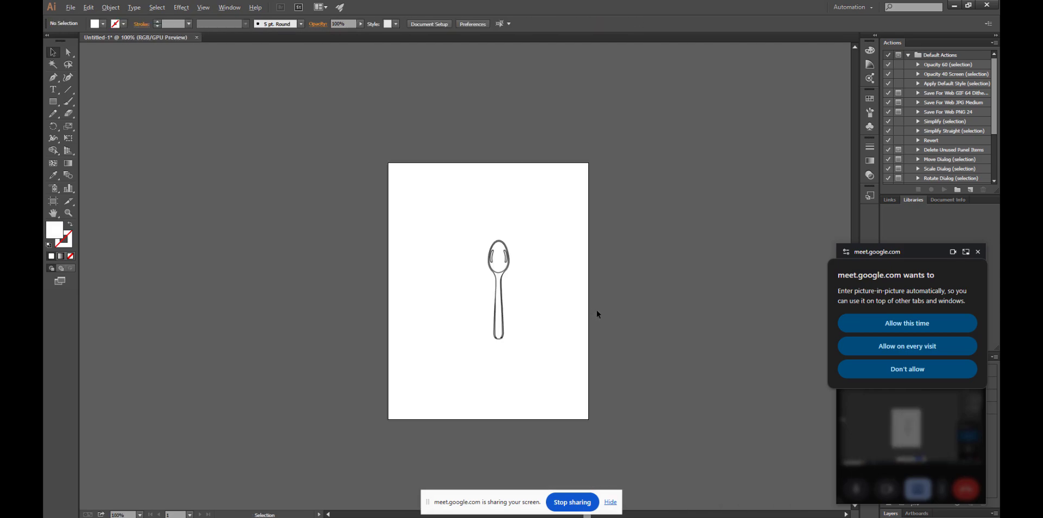
click(456, 285)
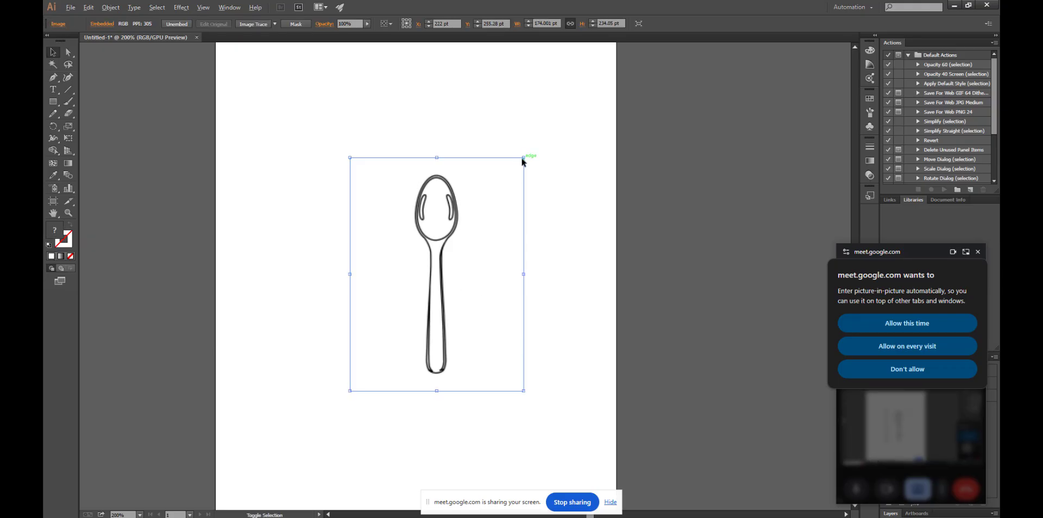
drag(524, 158, 582, 79)
click(640, 118)
click(550, 262)
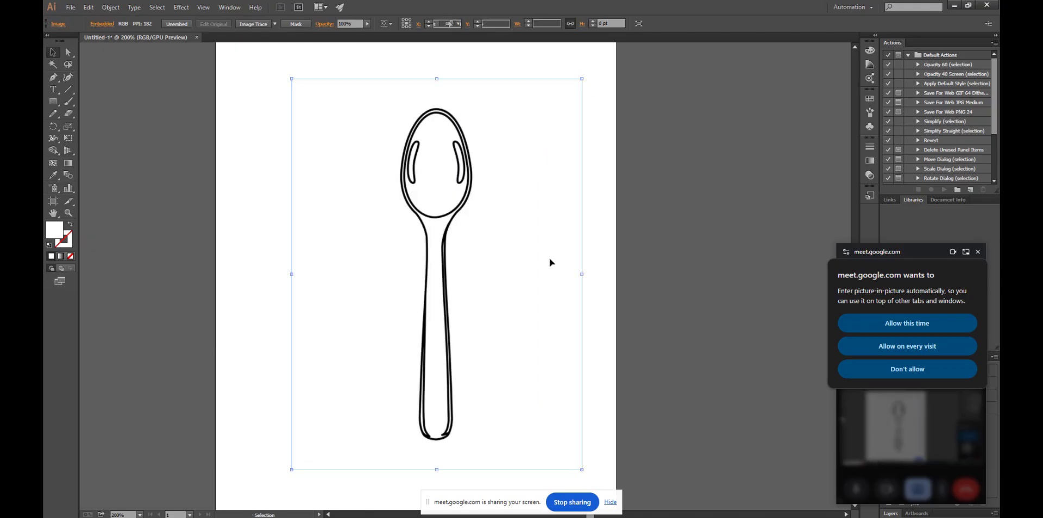
Remove the Actions panel from the workspace and dock the Layers panel above the Libraries group.
key(F7)
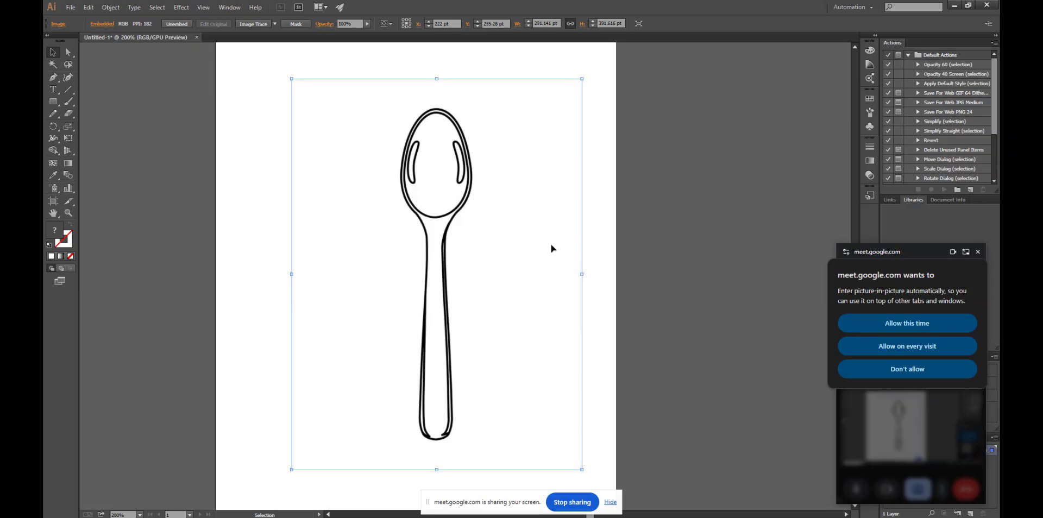
click(907, 252)
drag(907, 252, 633, 190)
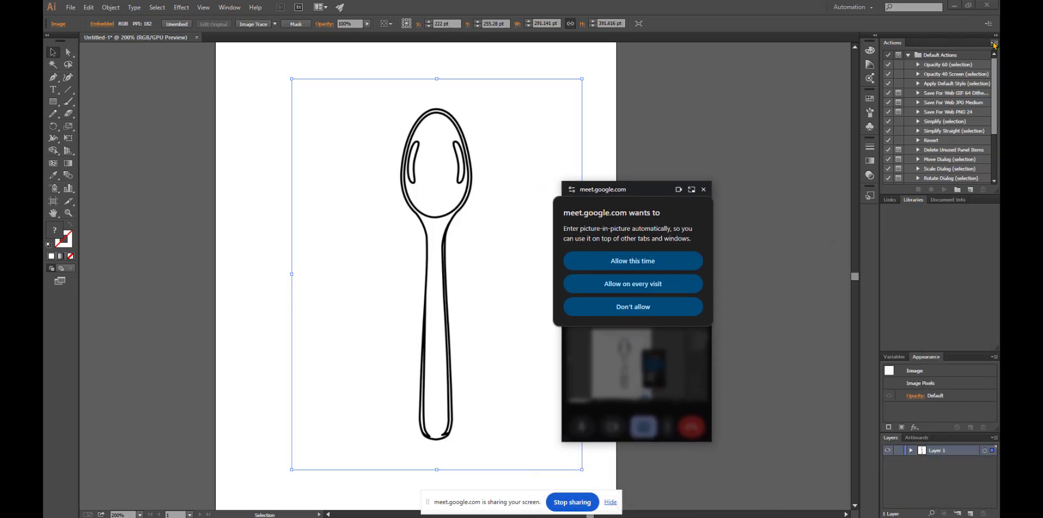
drag(981, 45, 959, 240)
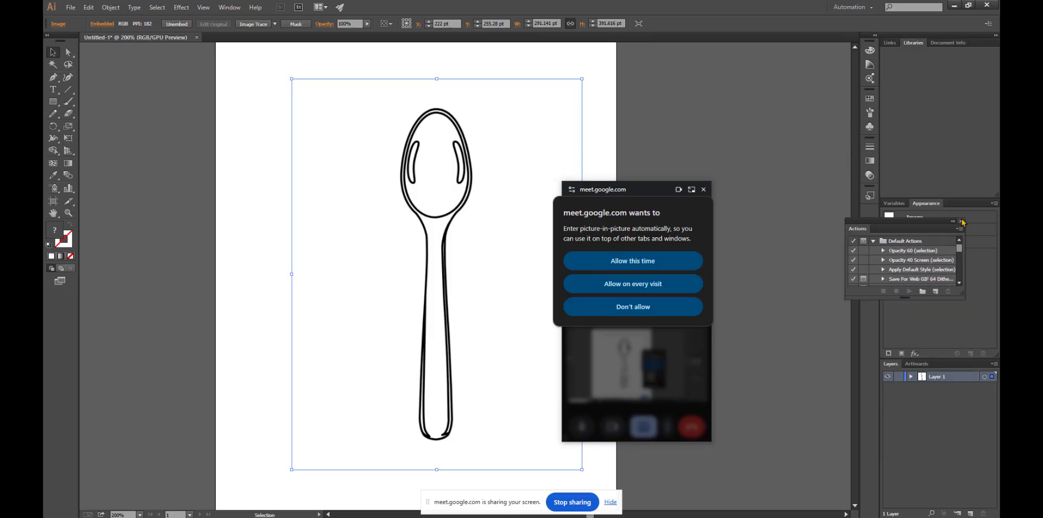
click(961, 221)
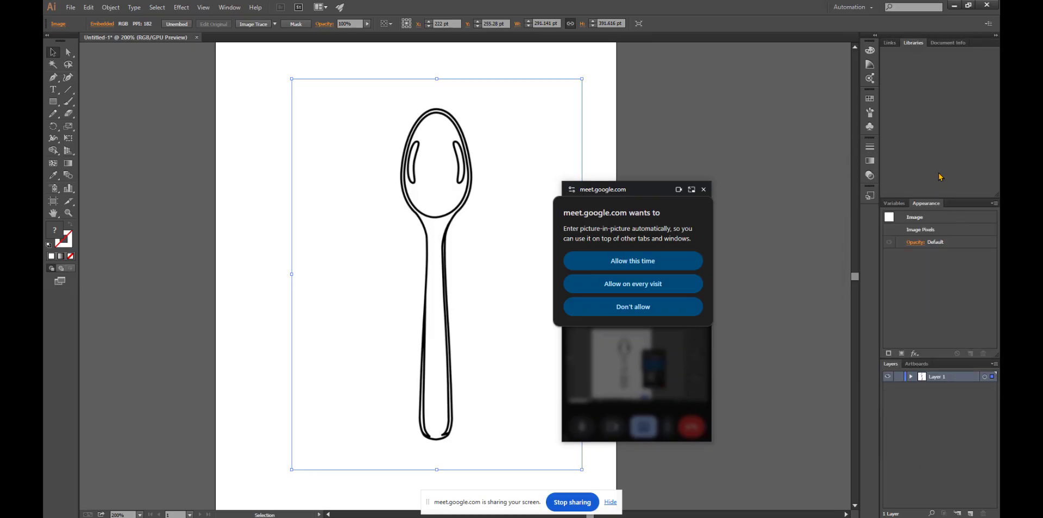
key(F7)
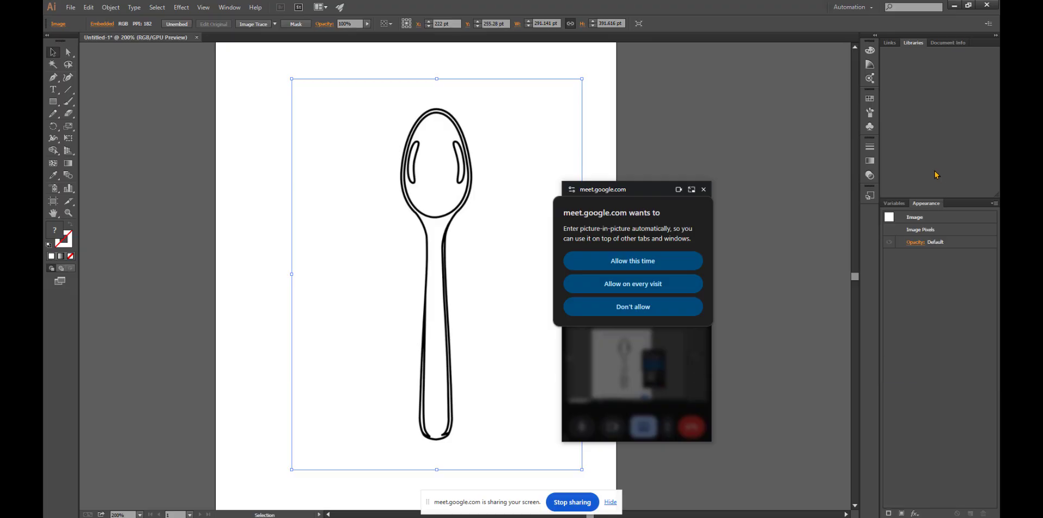
key(F7)
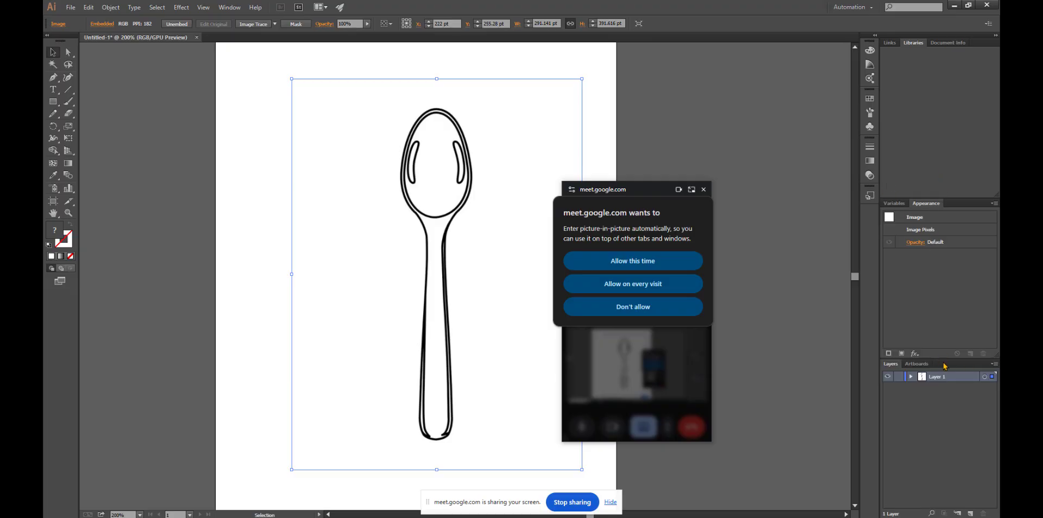
drag(944, 367, 945, 42)
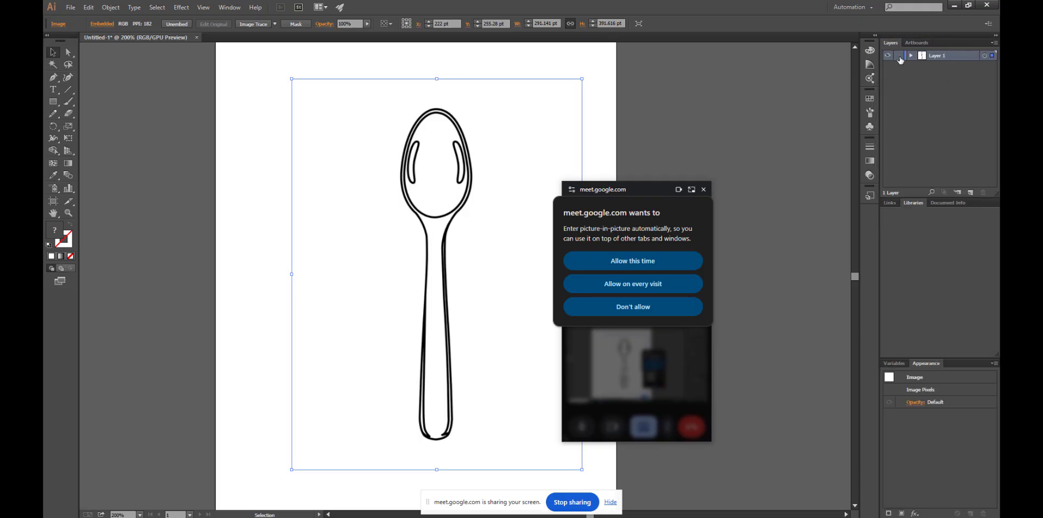
Lock the layer holding the spoon image and add a new layer above it.
click(900, 55)
drag(643, 192, 797, 451)
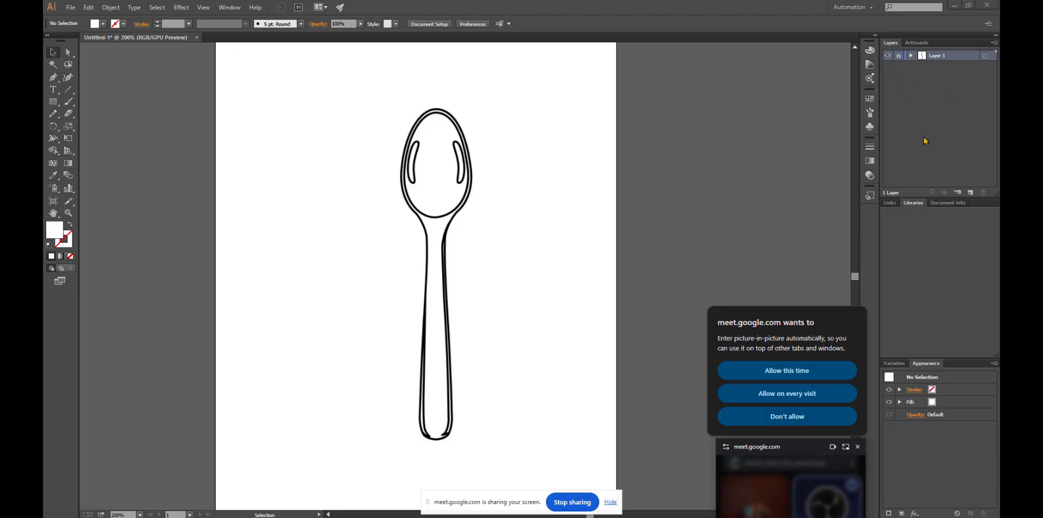
click(970, 193)
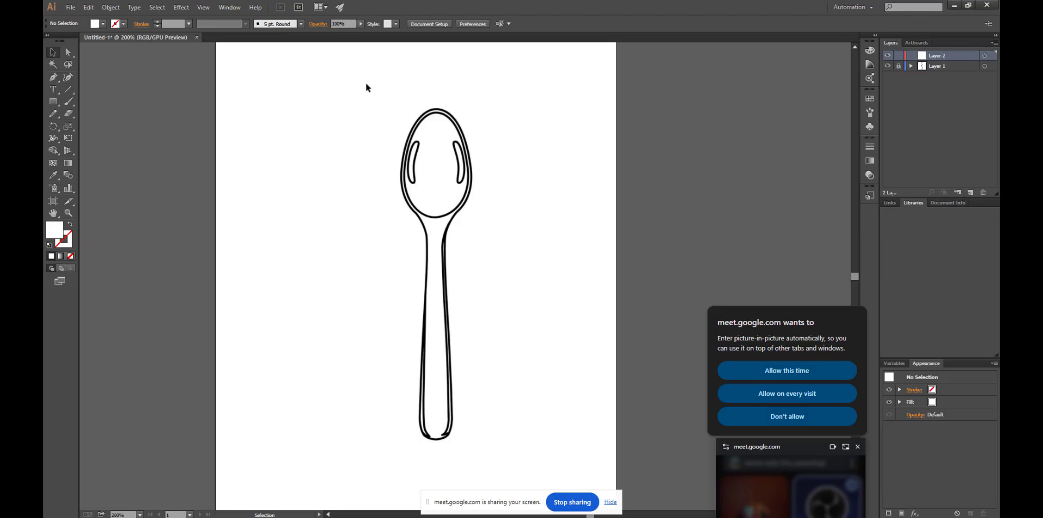
Prepare the Pen tool with no fill and a black (000000) stroke.
click(56, 83)
click(70, 225)
double_click(64, 239)
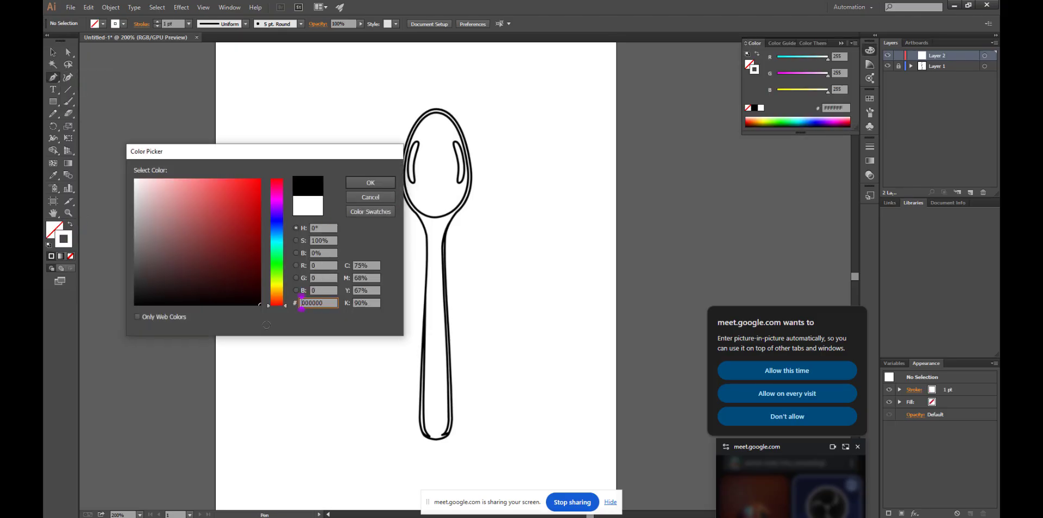
click(364, 185)
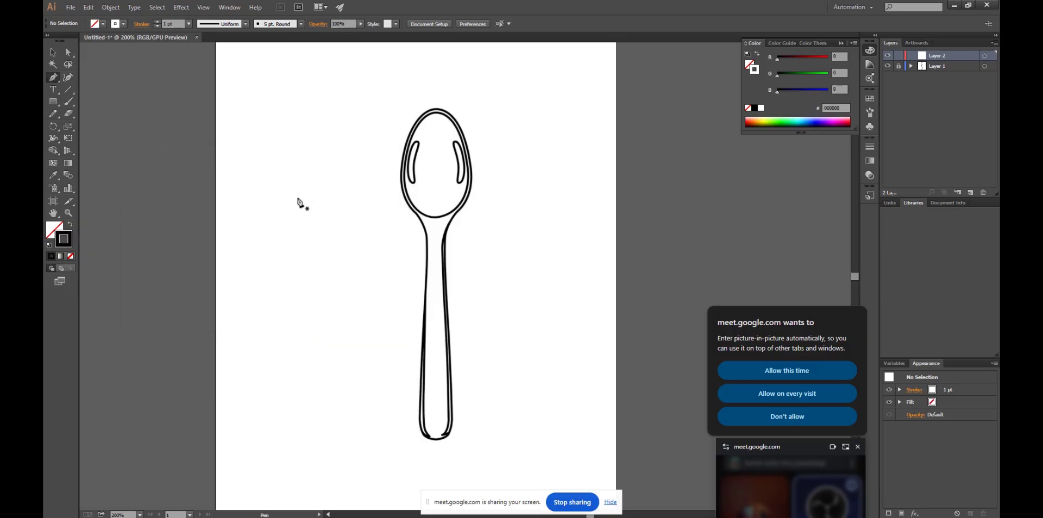
Start tracing the spoon with the Pen tool, drawing a curve from the bowl's tip to its widest left side.
scroll(429, 104, up, 2)
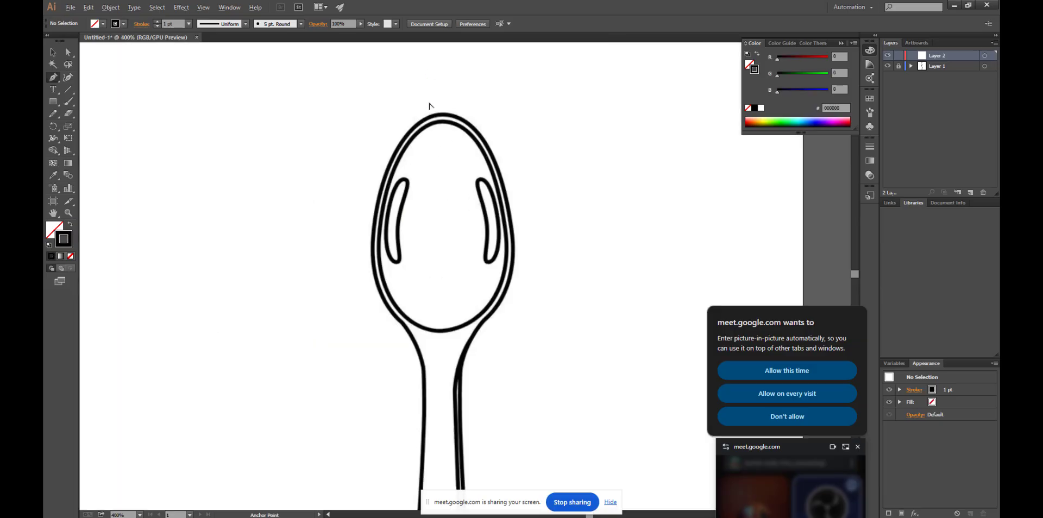
click(444, 116)
scroll(389, 366, down, 1)
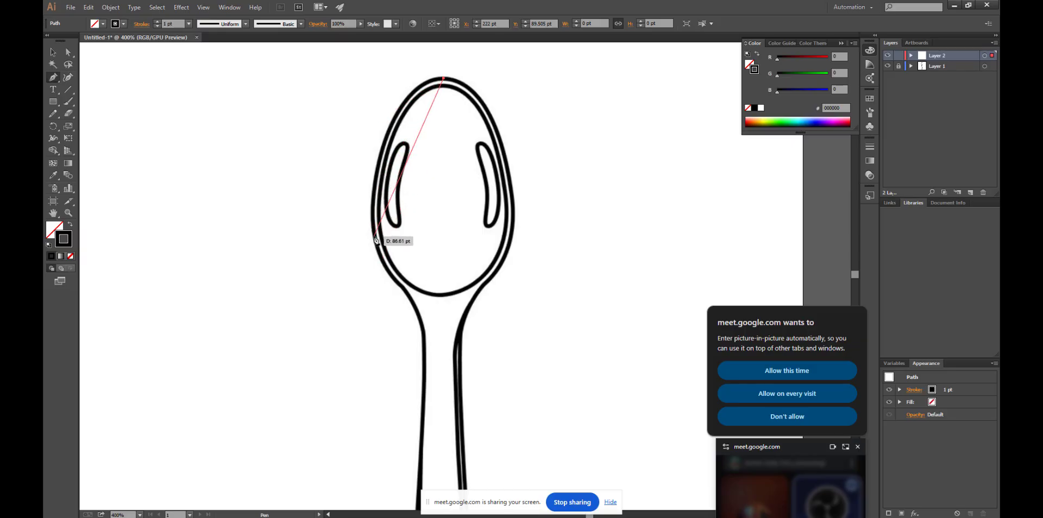
drag(375, 237, 370, 415)
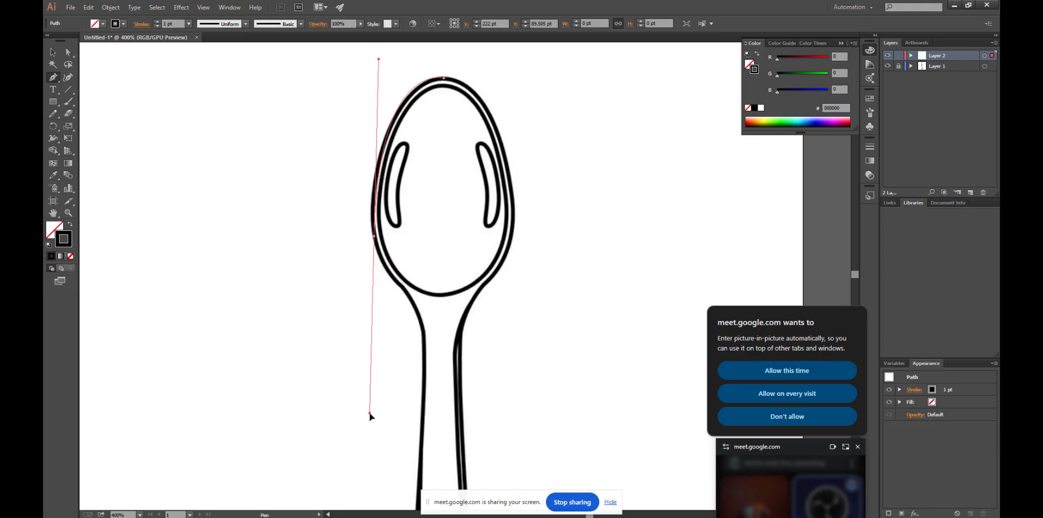
drag(370, 416, 367, 402)
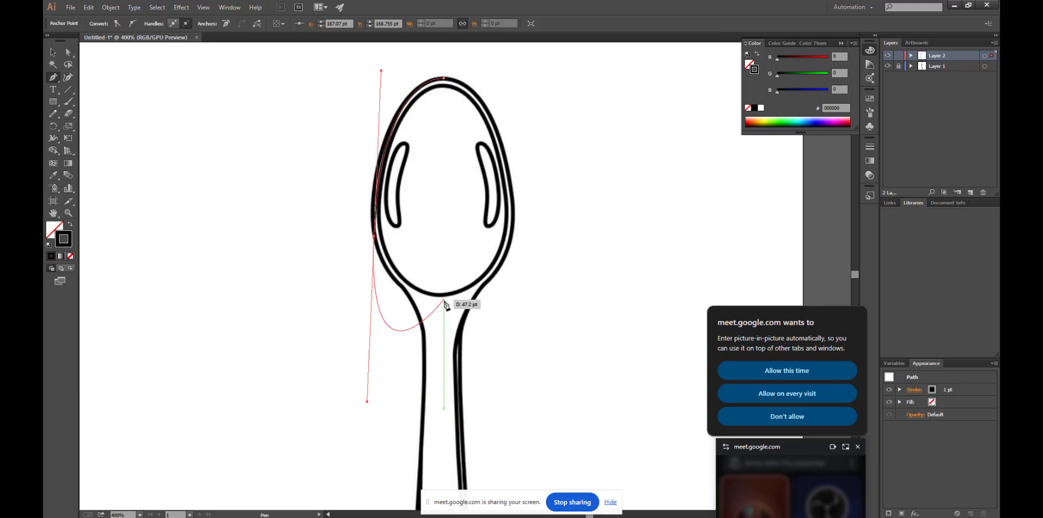
Extend the Pen path from the bowl's left side to an anchor in the middle of the spoon's neck.
key(space)
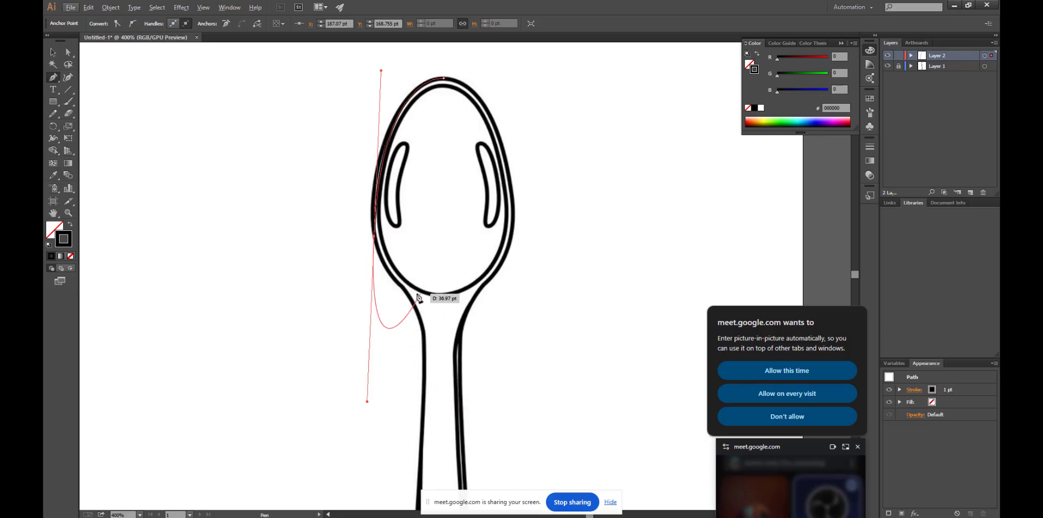
key(space)
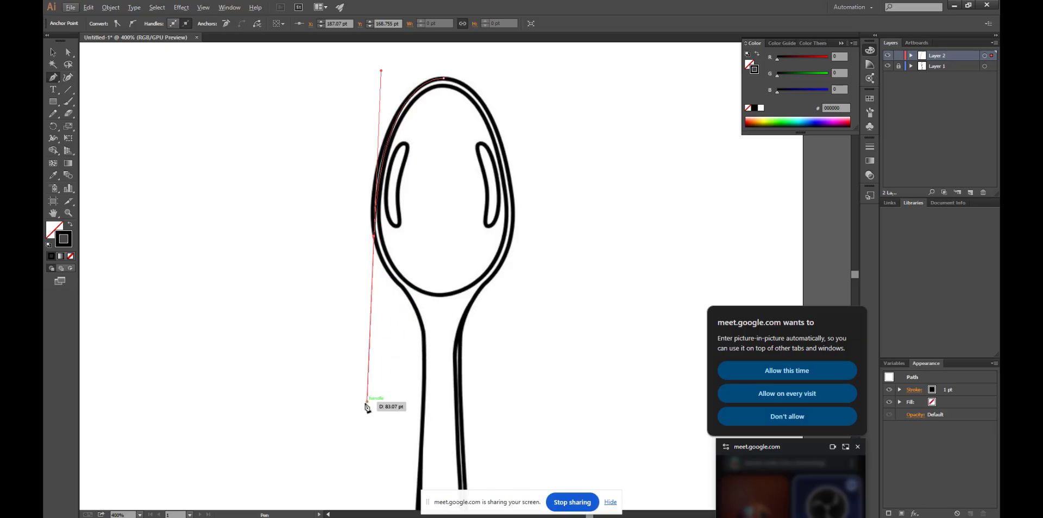
mouse_move(368, 402)
mouse_down()
mouse_move(394, 407)
mouse_move(370, 416)
mouse_up()
key(ctrl+z)
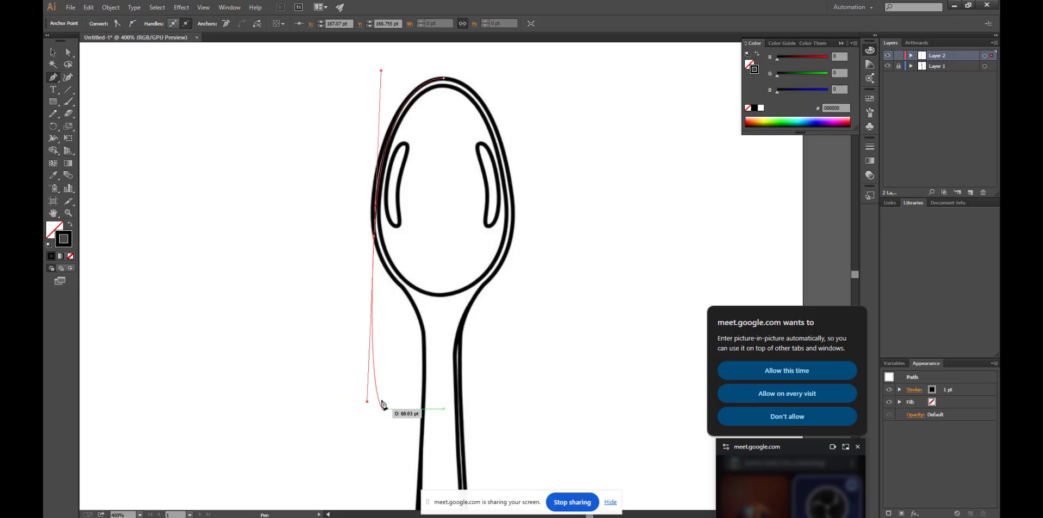
click(443, 317)
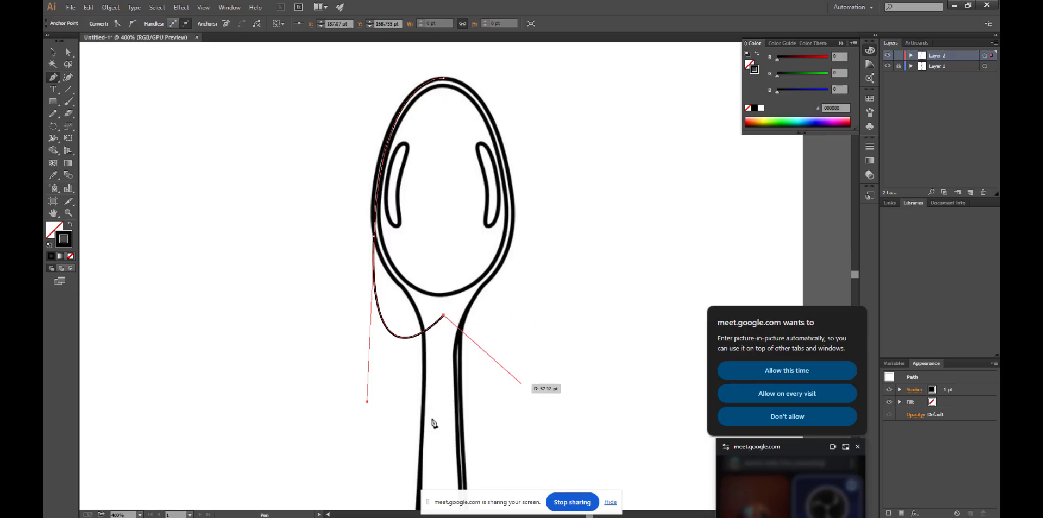
Reshape the path with the Curvature tool so it follows the spoon's left neck down to the start of the handle.
click(69, 77)
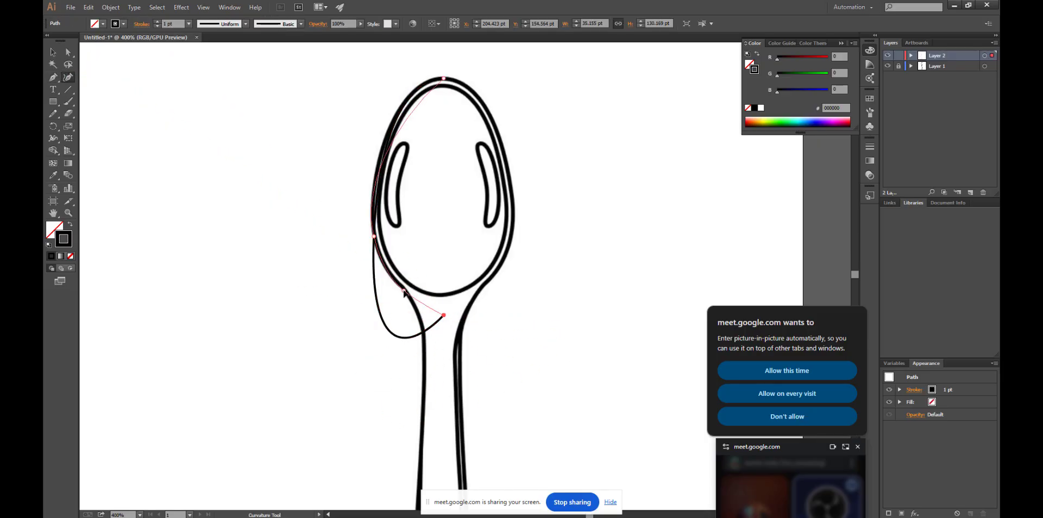
click(404, 292)
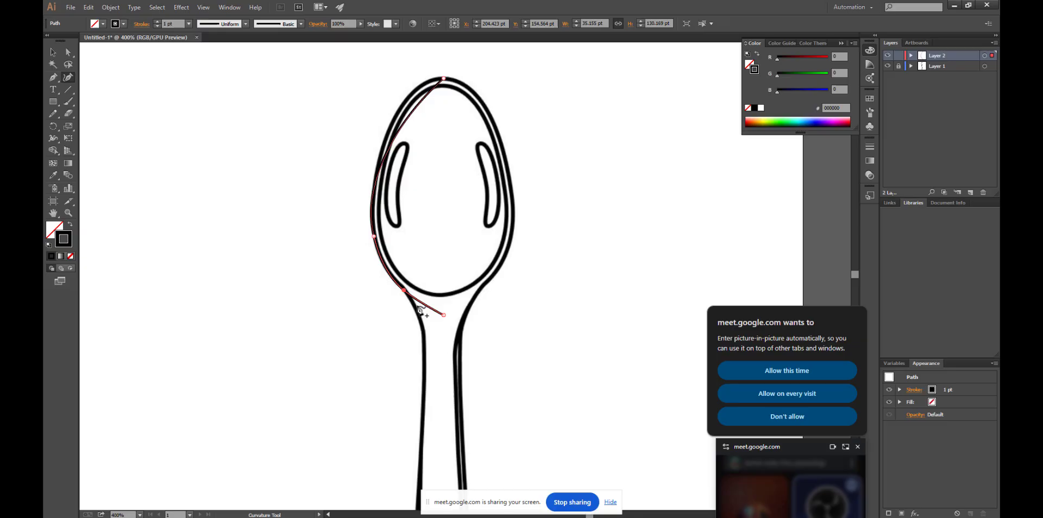
click(428, 370)
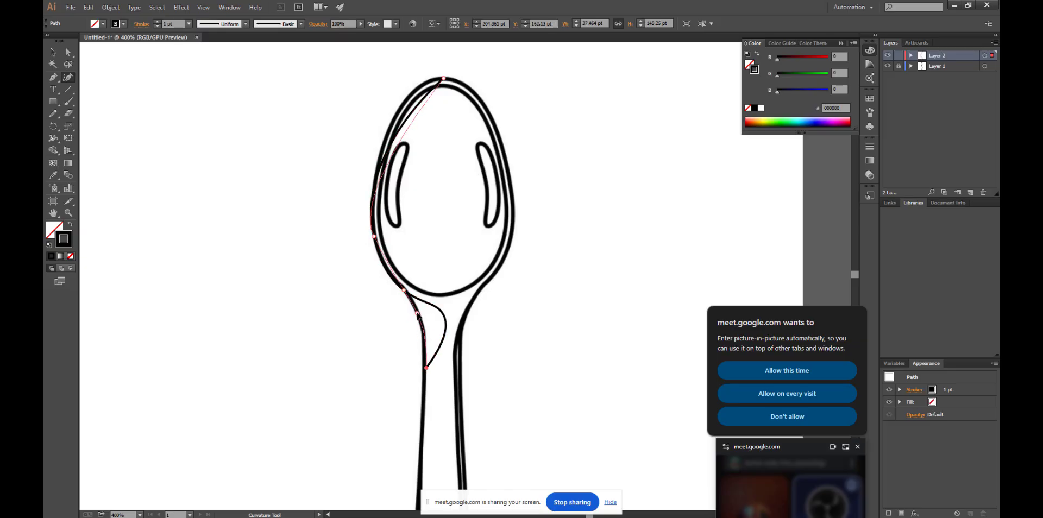
click(417, 314)
click(395, 279)
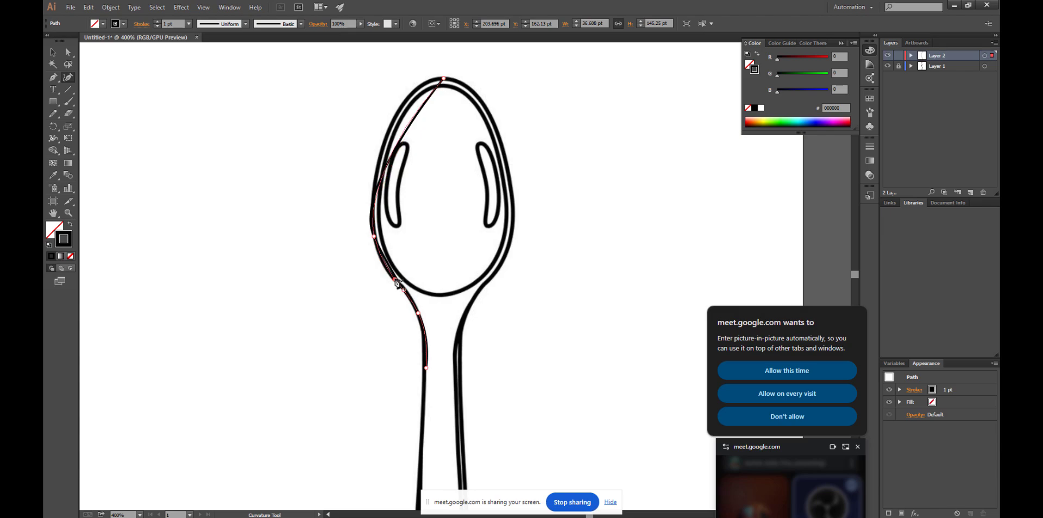
Add and shift curvature points along the bowl's upper-left edge to match the outline, and deselect the path.
click(410, 121)
drag(411, 121, 411, 96)
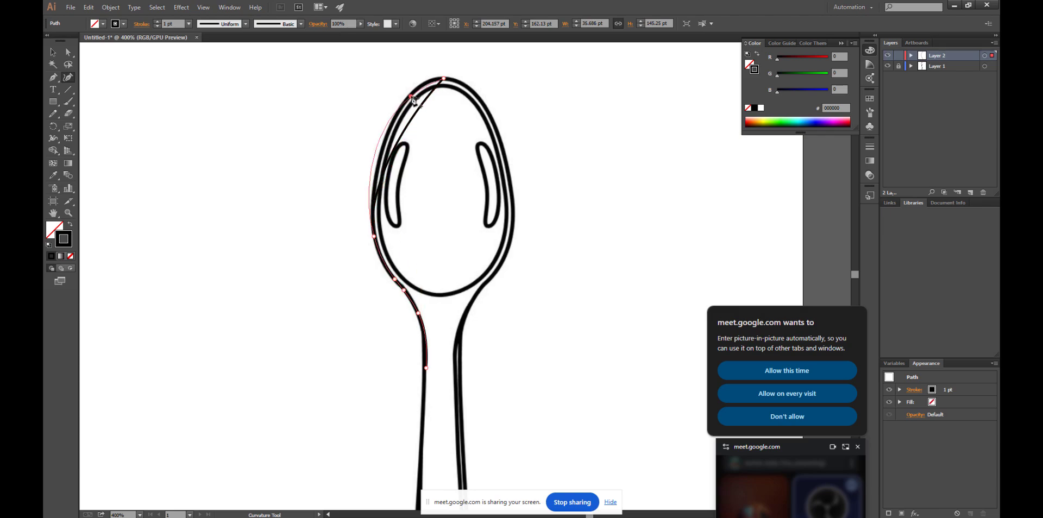
click(445, 79)
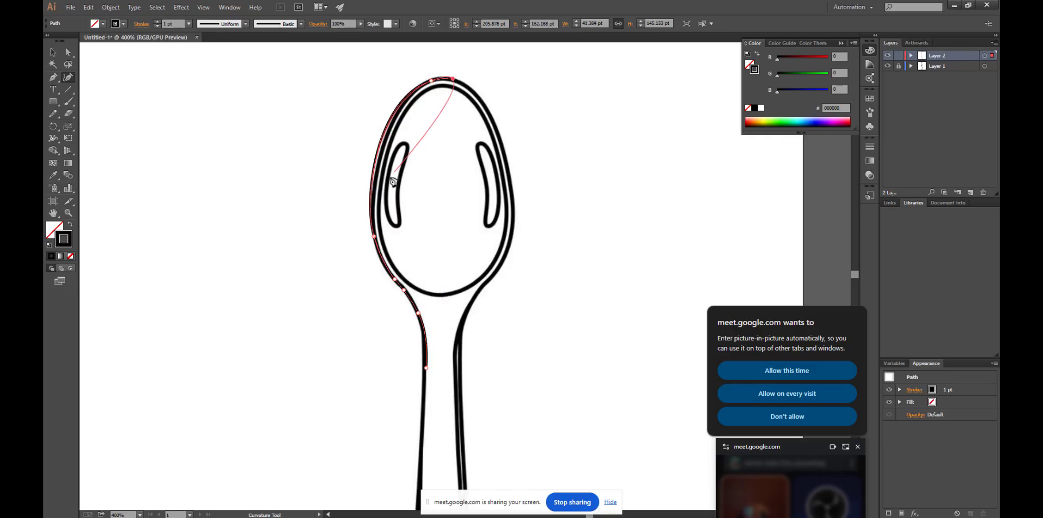
drag(373, 237, 378, 248)
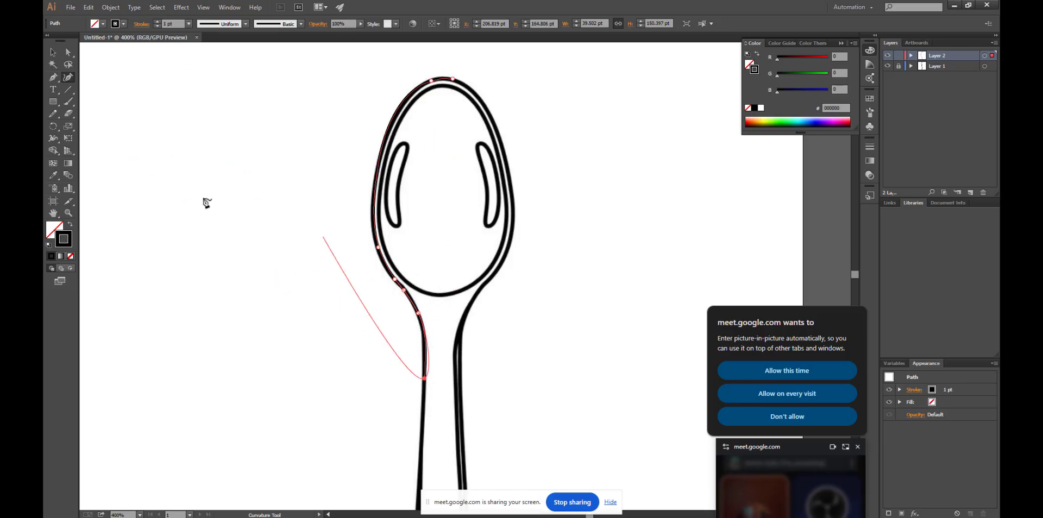
click(52, 52)
click(239, 150)
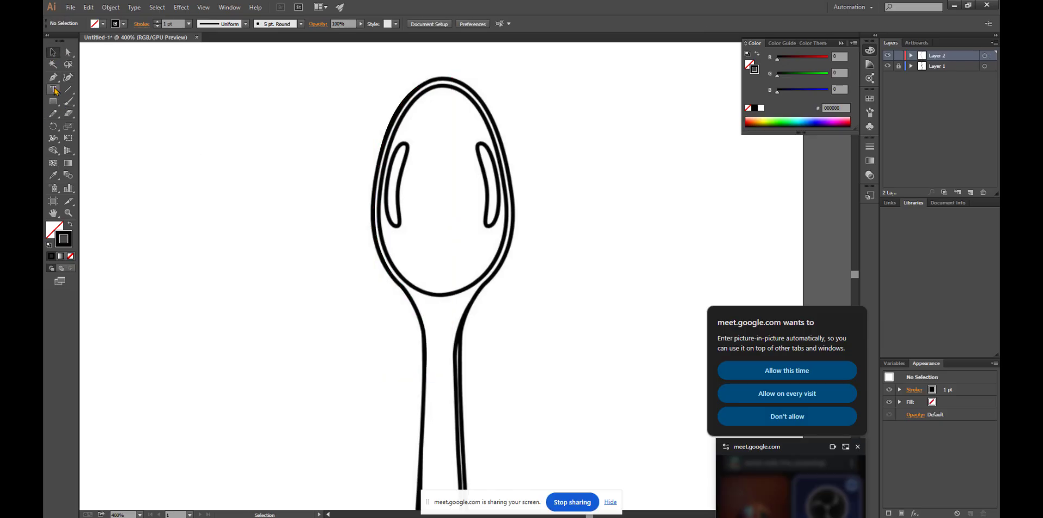
Draw a closed practice shape with curved sides and a sharp corner beside the spoon using the Pen tool.
click(159, 304)
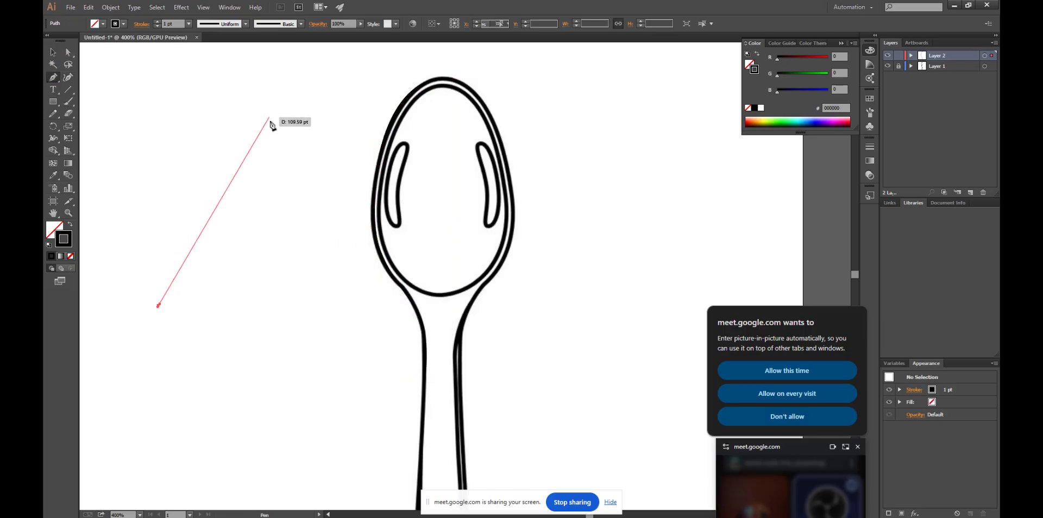
drag(271, 122, 371, 161)
drag(315, 384, 300, 419)
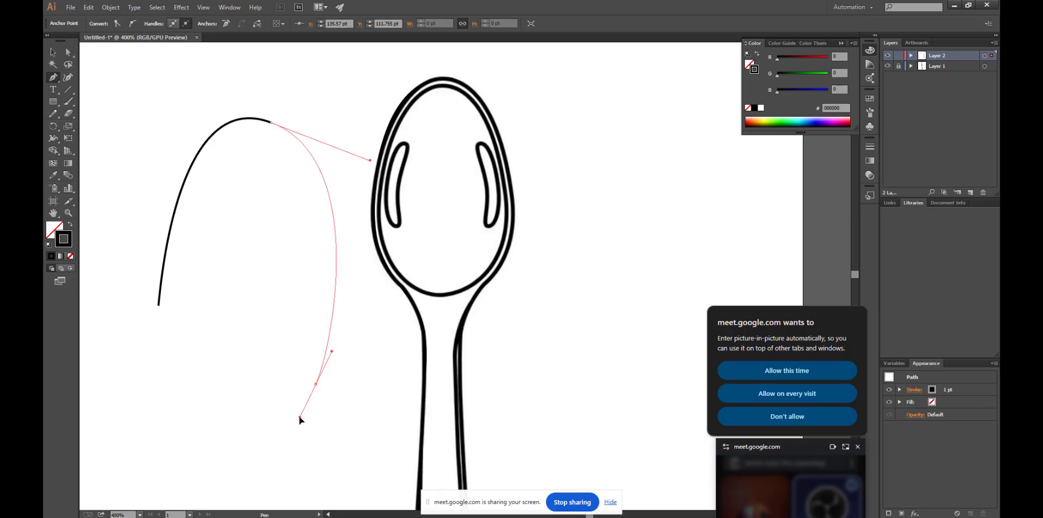
drag(276, 317, 244, 293)
drag(247, 252, 248, 220)
click(160, 307)
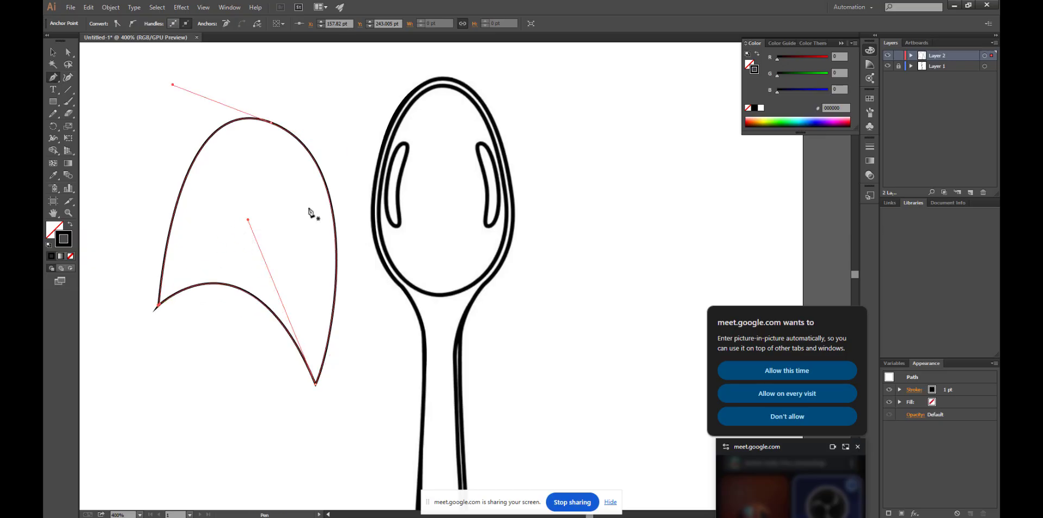
Delete the curved practice shape beside the spoon.
click(56, 53)
drag(192, 89, 262, 272)
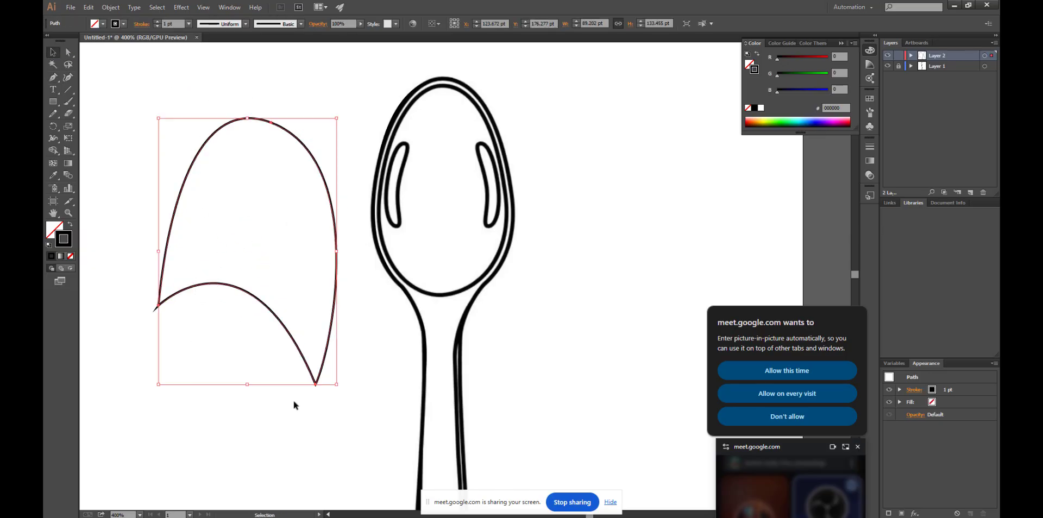
key(Delete)
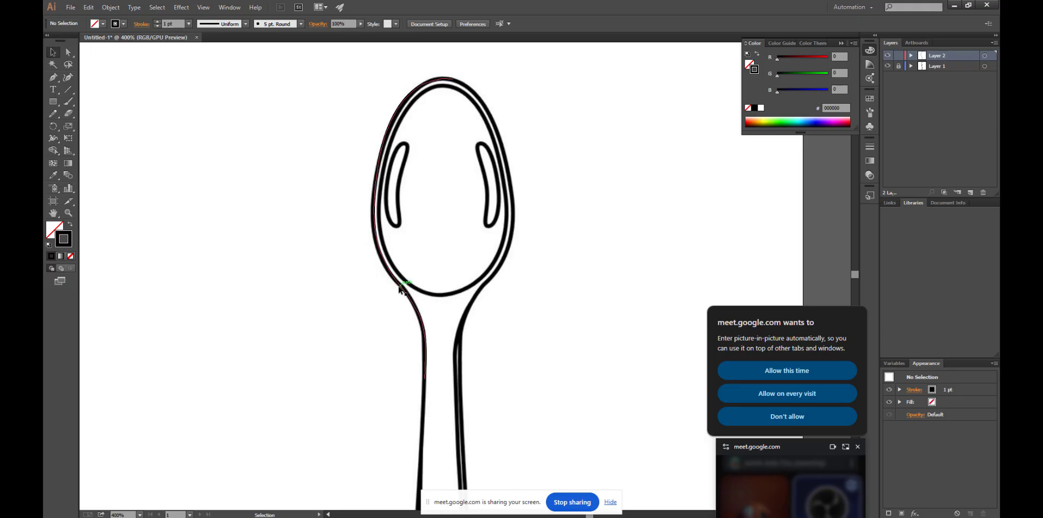
Pick up the open spoon outline with the Pen tool at its end anchor on top of the bowl.
click(405, 289)
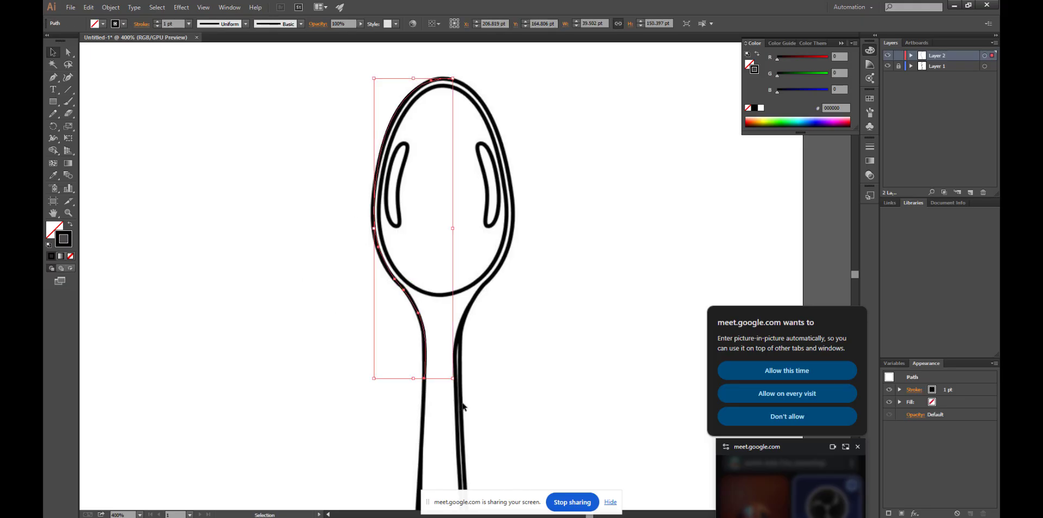
click(223, 102)
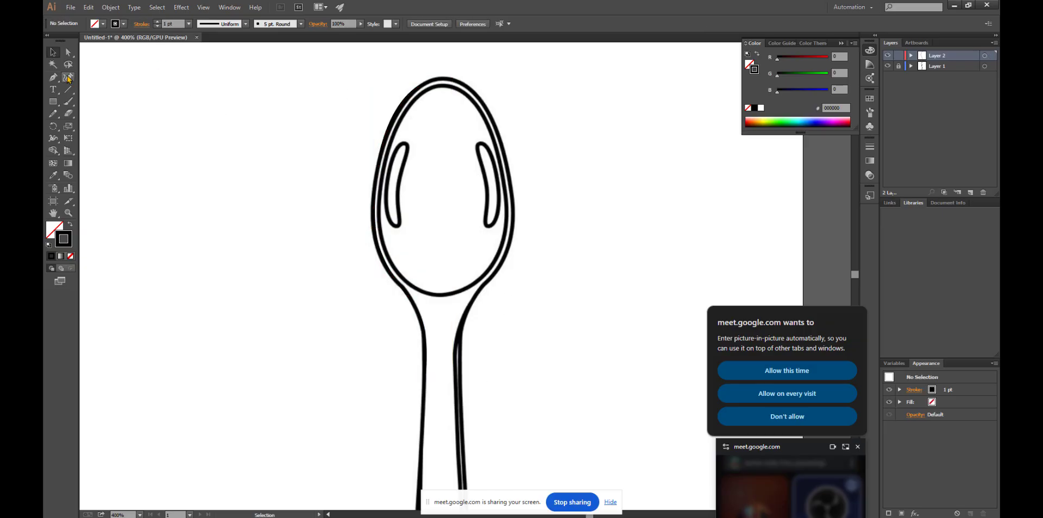
click(54, 78)
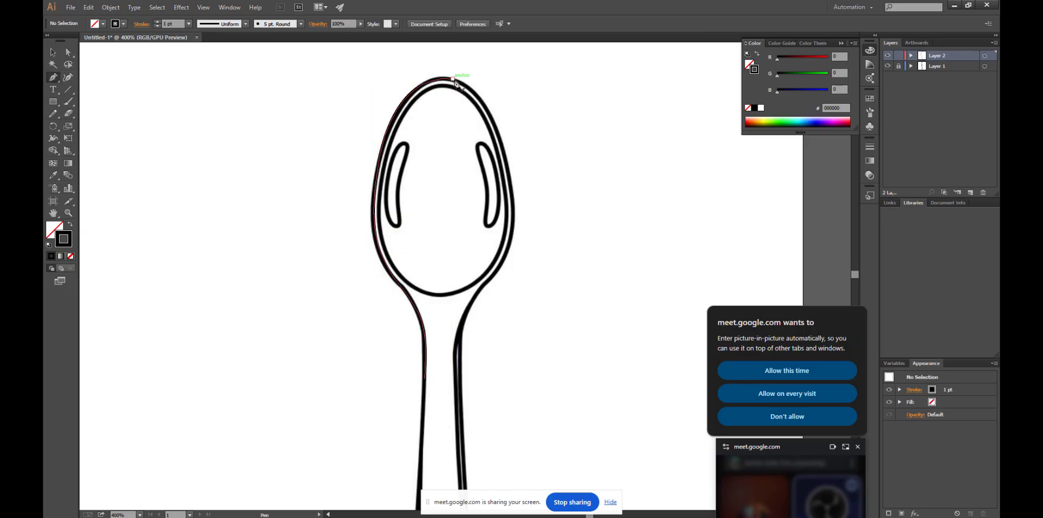
scroll(453, 83, up, 5)
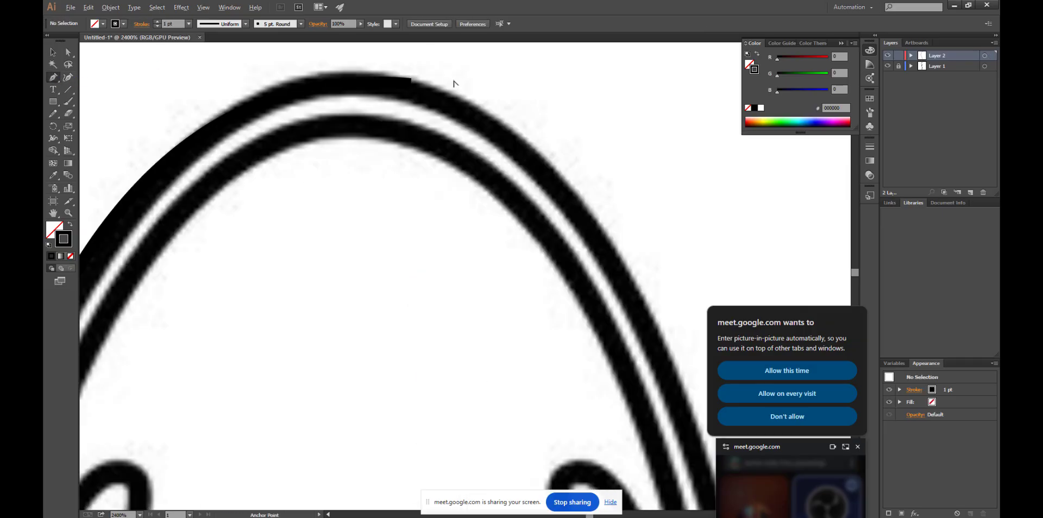
click(412, 85)
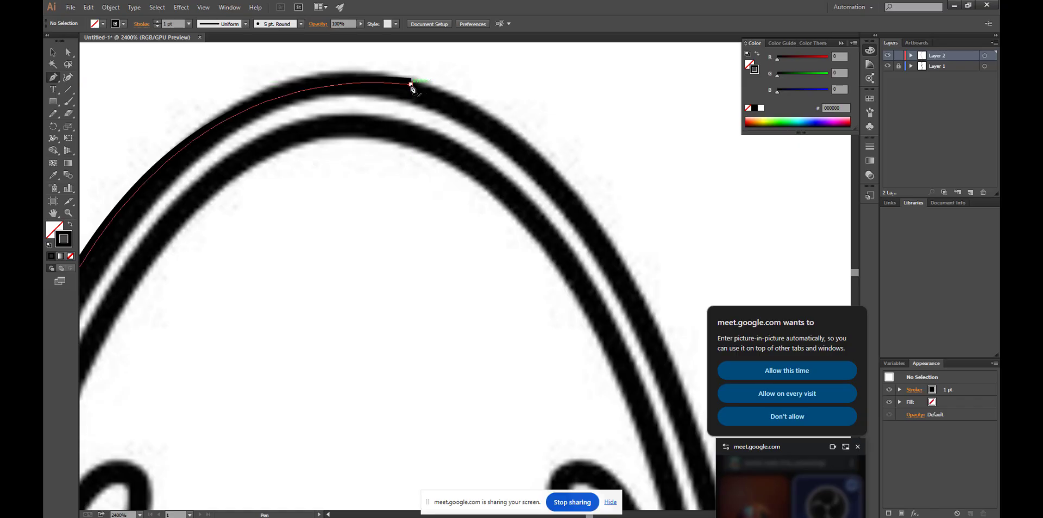
Trace the bowl's right edge with curved Pen segments from the top down to where the neck begins.
scroll(558, 171, down, 7)
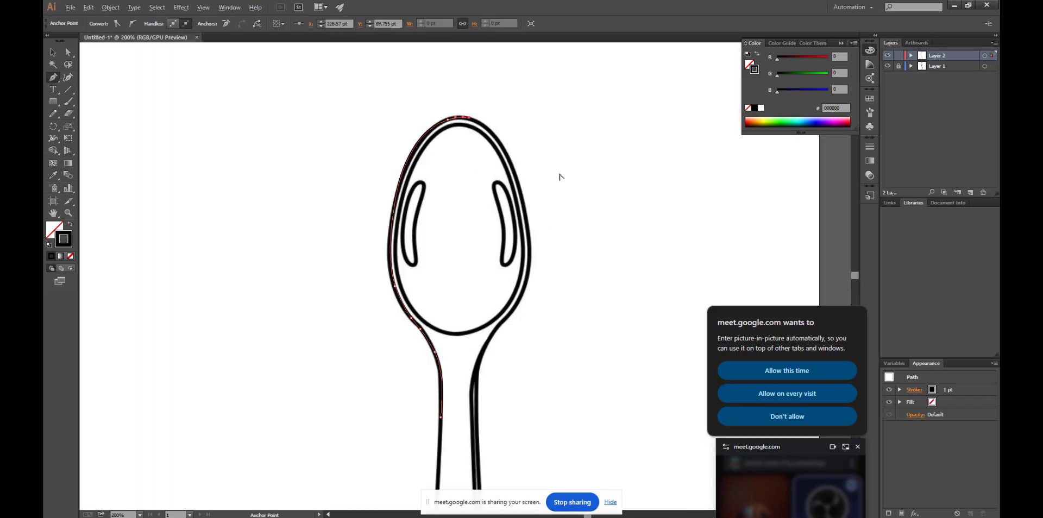
scroll(481, 132, up, 3)
drag(496, 178, 513, 254)
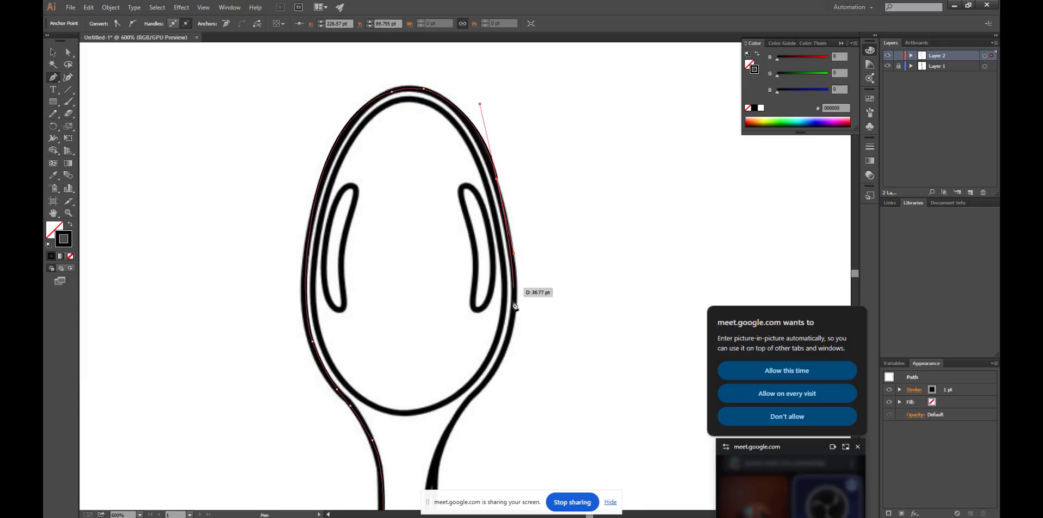
drag(512, 311, 511, 319)
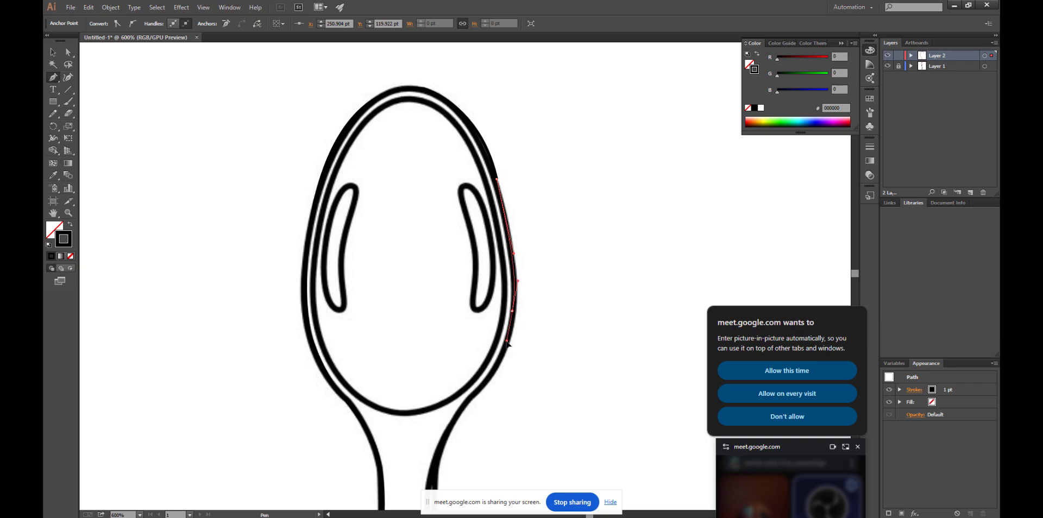
drag(483, 389, 470, 401)
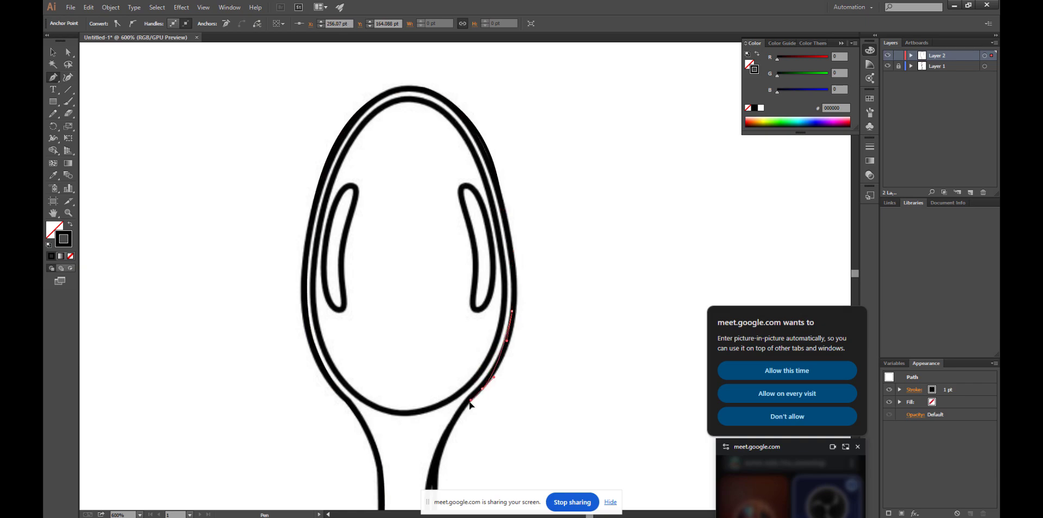
scroll(458, 417, down, 2)
scroll(456, 411, up, 3)
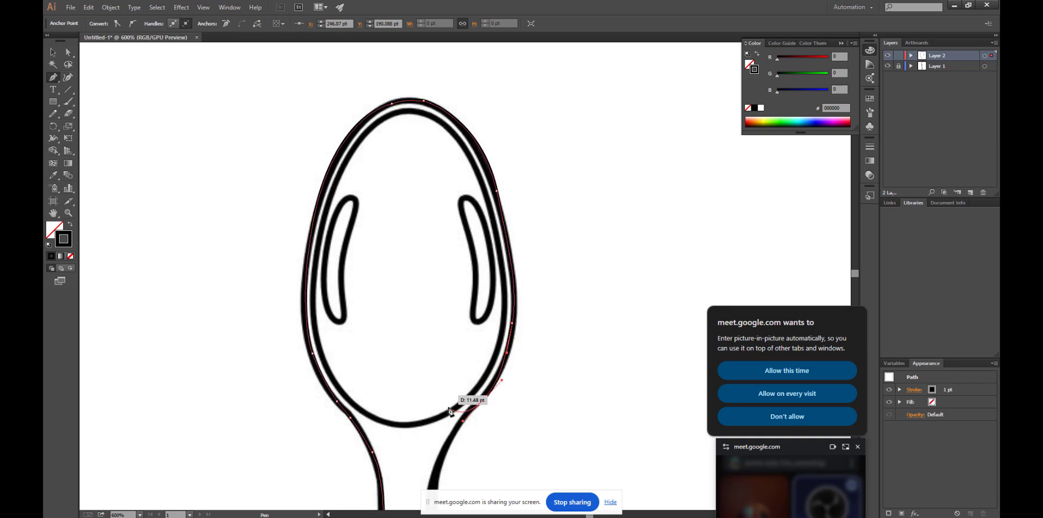
Extend the path along the right side of the neck and onto the upper part of the handle.
scroll(451, 414, down, 8)
drag(437, 379, 427, 404)
scroll(429, 403, up, 1)
scroll(433, 397, down, 1)
scroll(435, 394, down, 5)
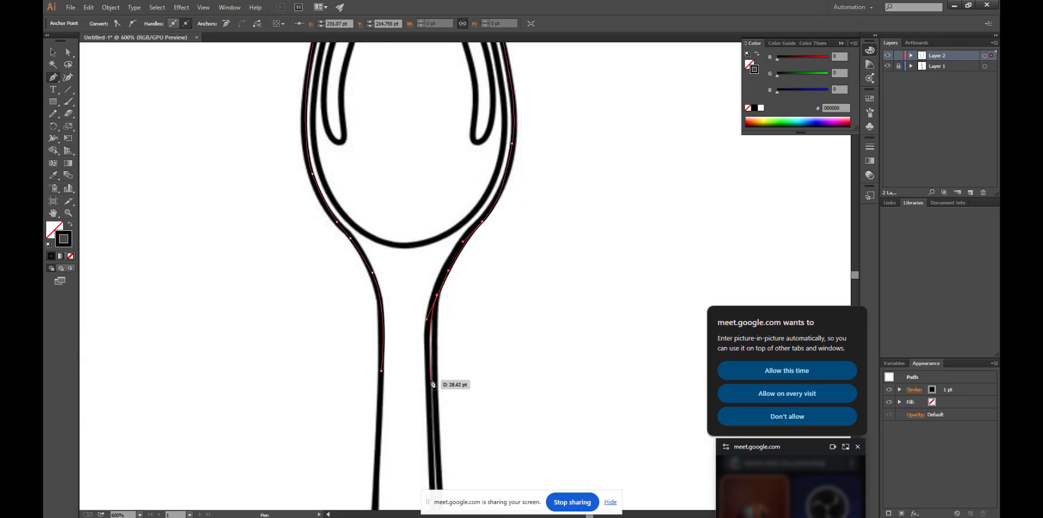
click(432, 381)
click(431, 416)
Continue the path down the handle's right edge to the start of its rounded end.
scroll(435, 405, down, 9)
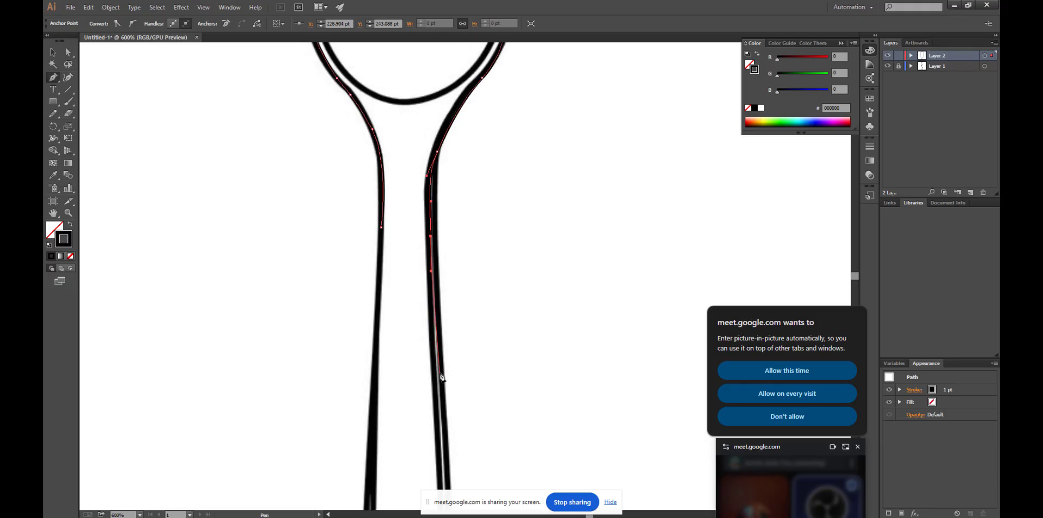
scroll(441, 375, down, 7)
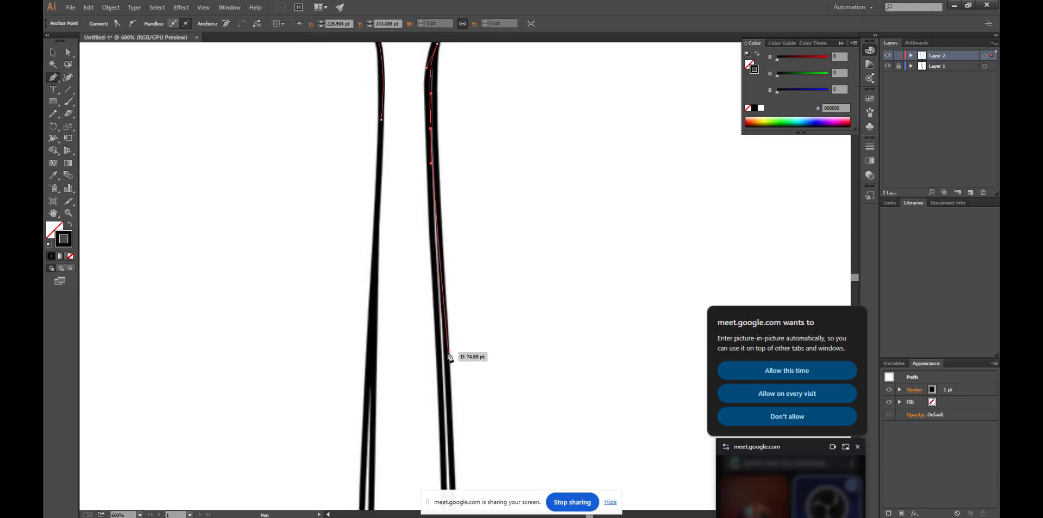
drag(446, 360, 448, 401)
scroll(451, 402, down, 4)
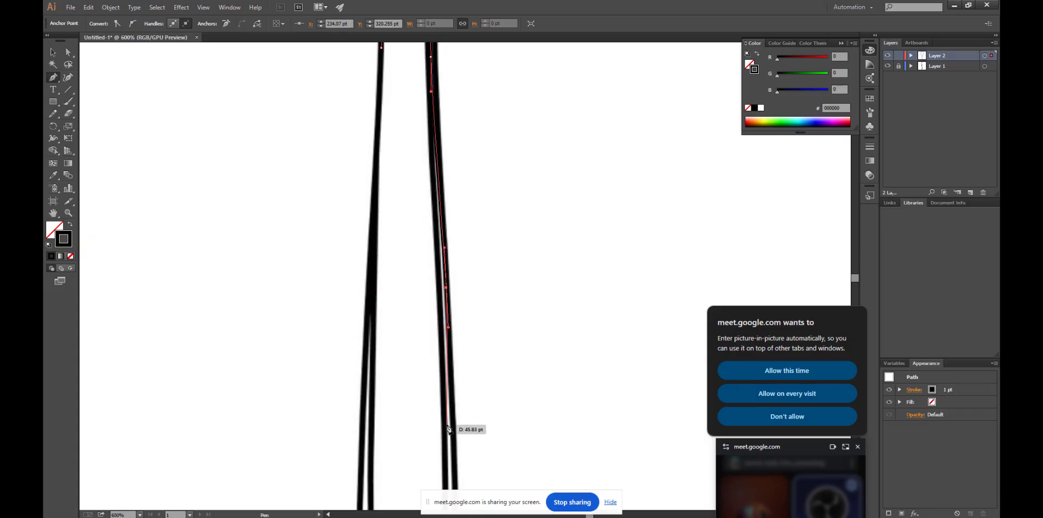
scroll(449, 429, down, 6)
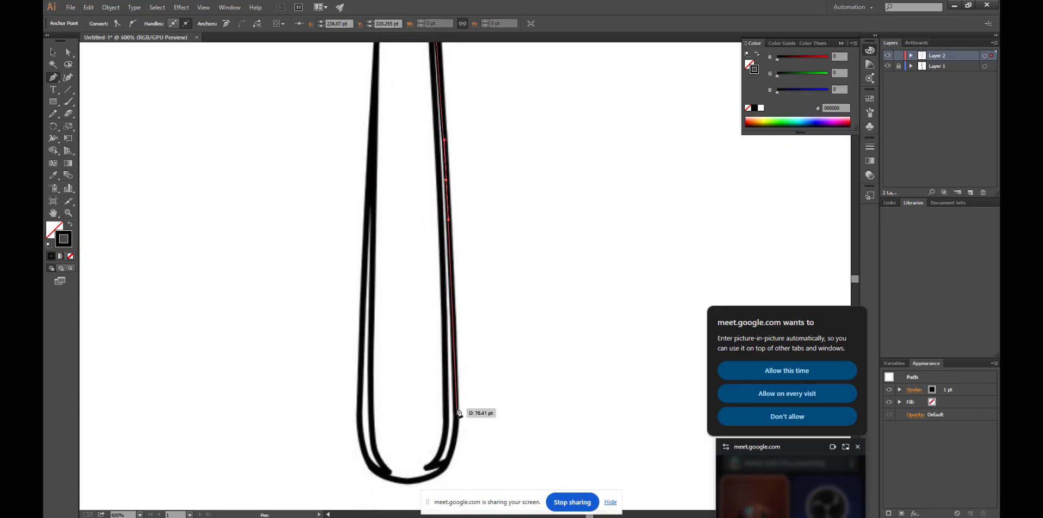
drag(457, 409, 457, 427)
Trace around the handle's rounded end and up its left edge, closing the path at the open anchor below the neck.
drag(446, 464, 365, 370)
click(384, 478)
scroll(360, 425, up, 2)
scroll(365, 370, up, 2)
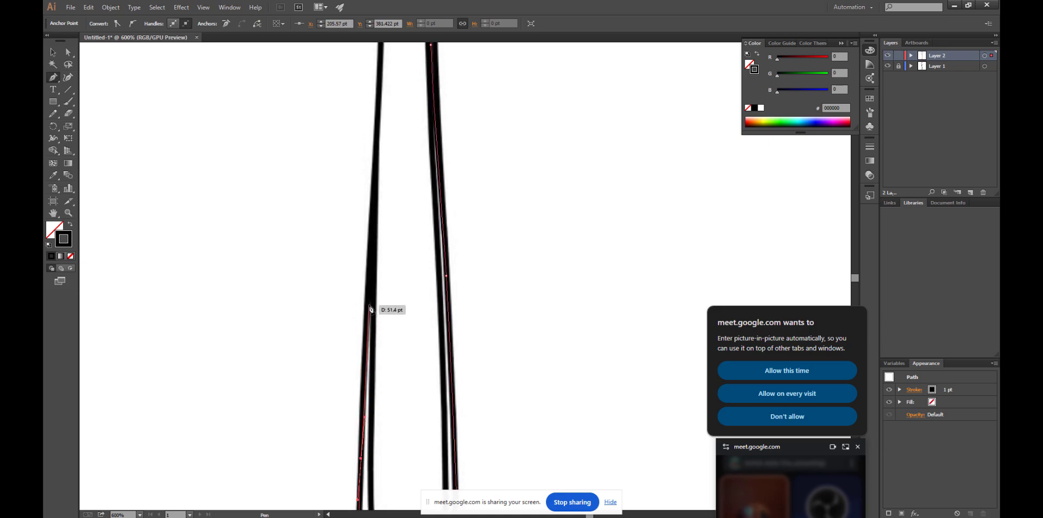
drag(369, 305, 372, 266)
scroll(373, 259, up, 4)
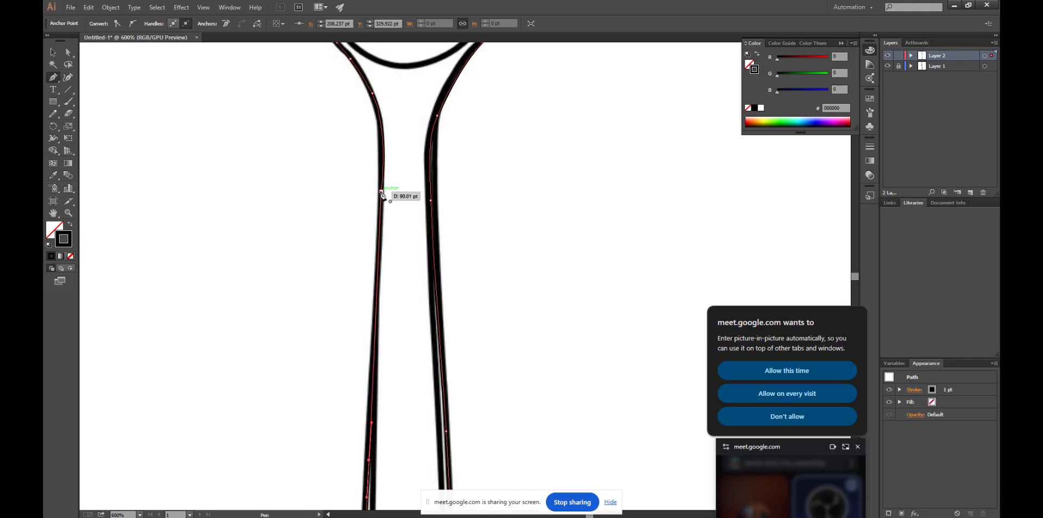
scroll(382, 191, up, 5)
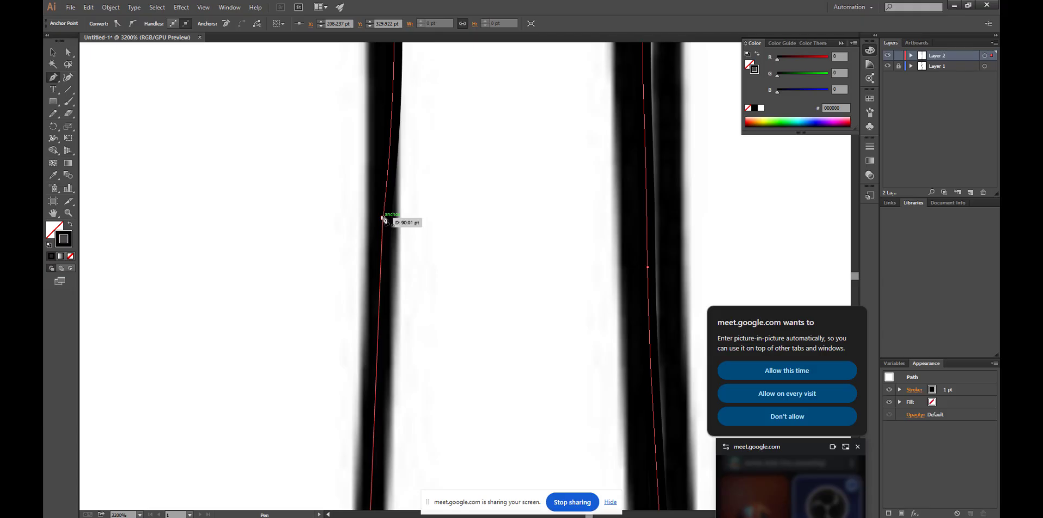
click(383, 218)
Examine how the closed outline follows the reference along the bowl, the neck and the handle's rounded end.
scroll(446, 239, down, 8)
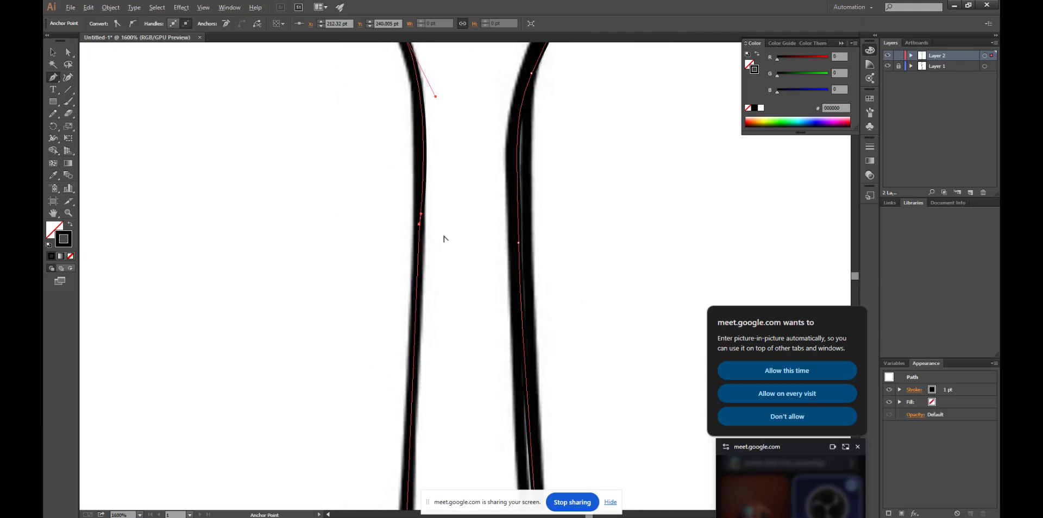
scroll(482, 313, up, 3)
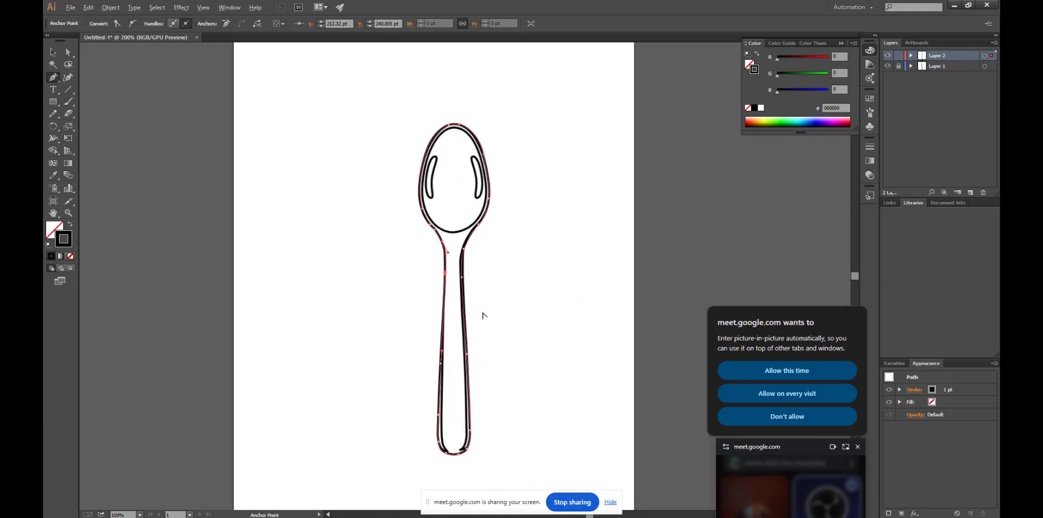
scroll(482, 314, down, 2)
scroll(480, 381, up, 3)
scroll(513, 204, down, 3)
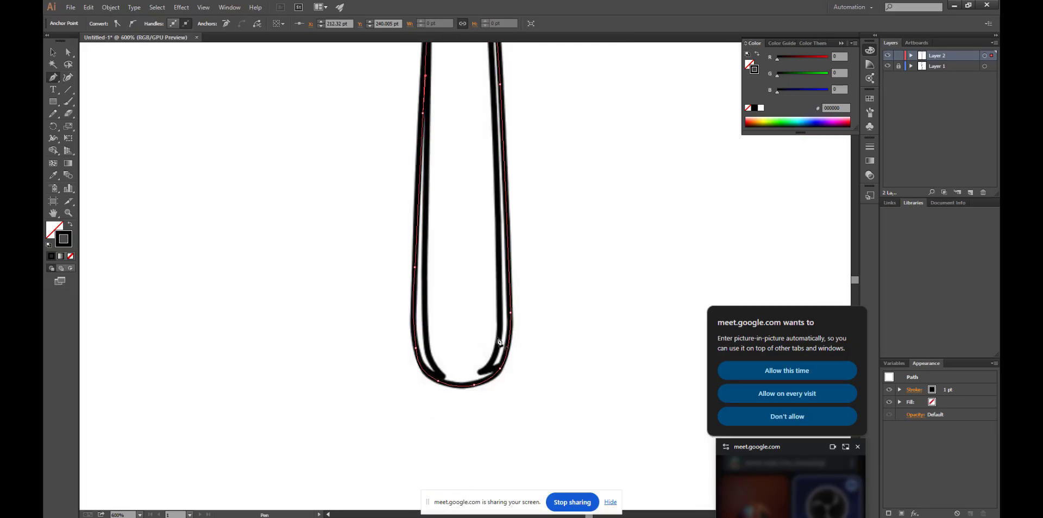
scroll(509, 128, down, 5)
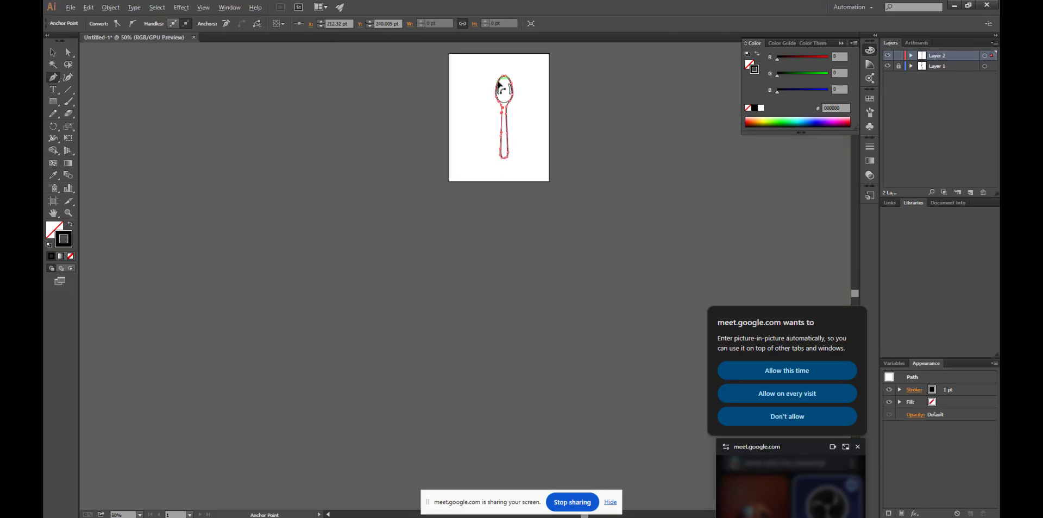
scroll(527, 126, up, 4)
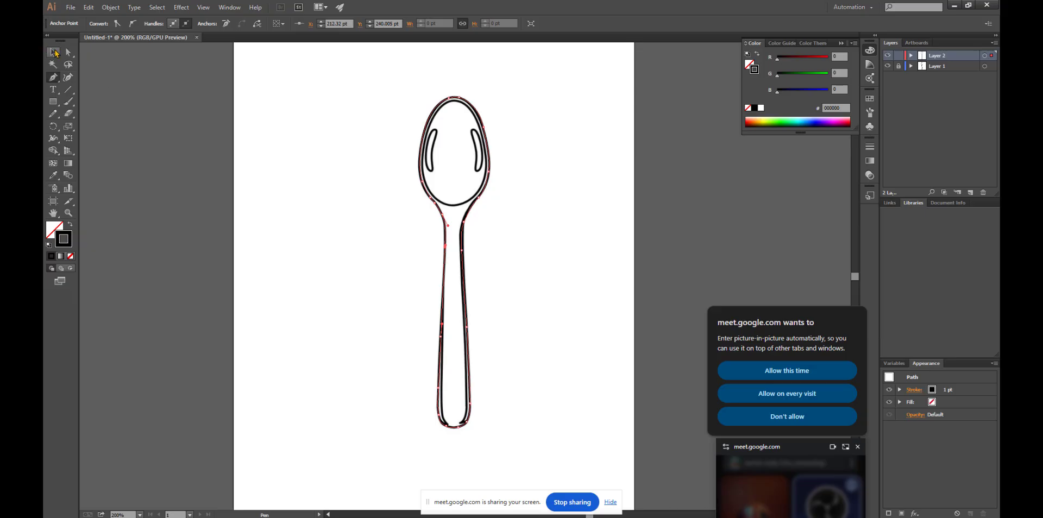
scroll(524, 157, up, 2)
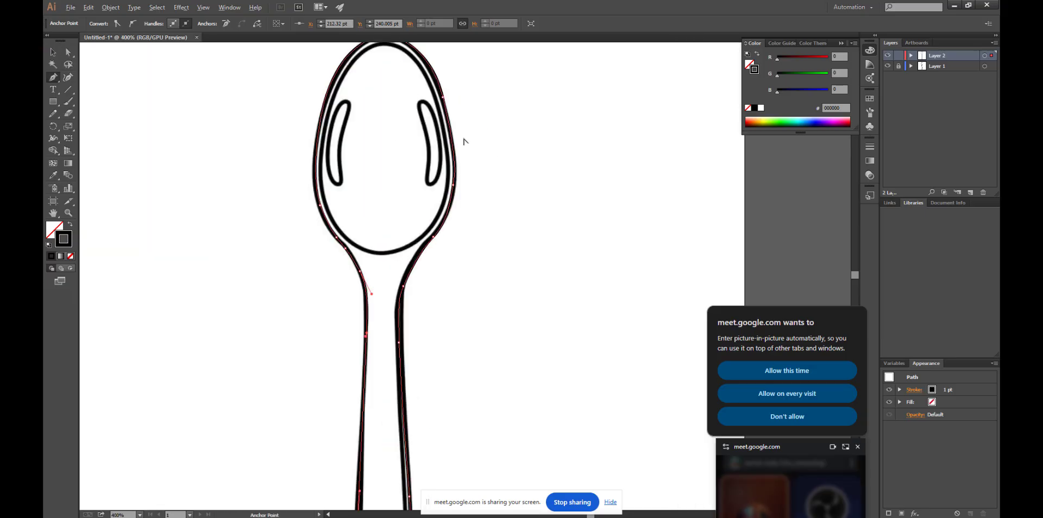
scroll(455, 142, up, 1)
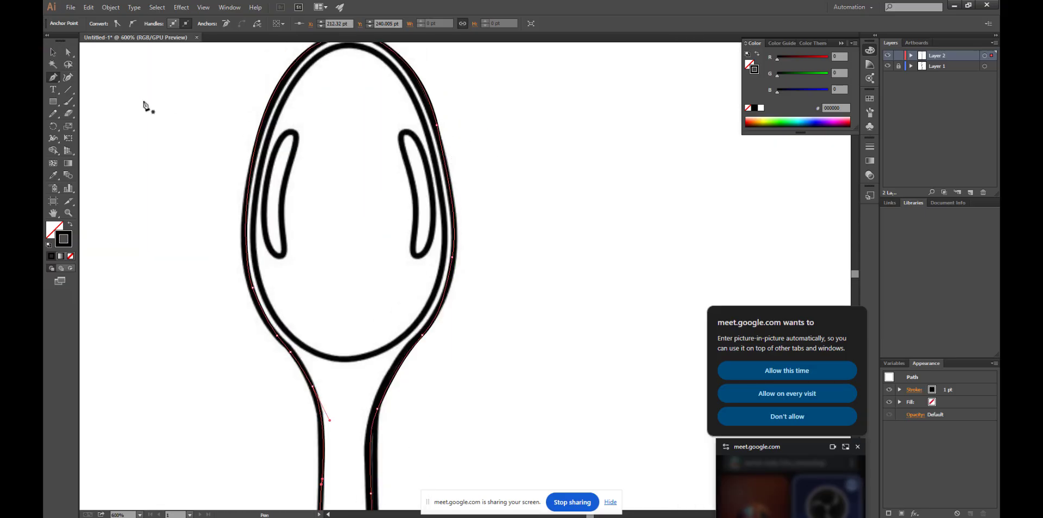
Add curvature points along the bowl's right and upper-right edge with the Curvature tool and shift them onto the outline.
click(65, 80)
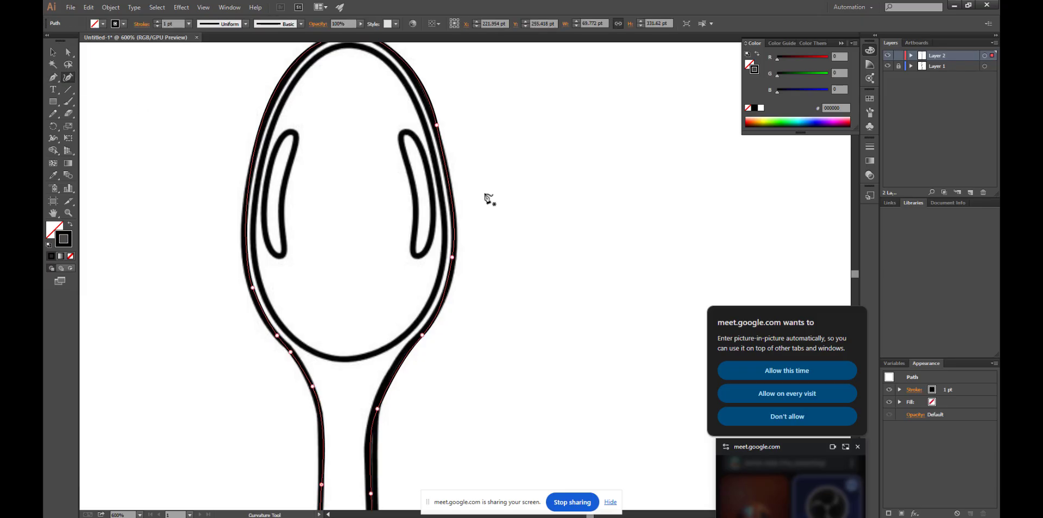
click(451, 183)
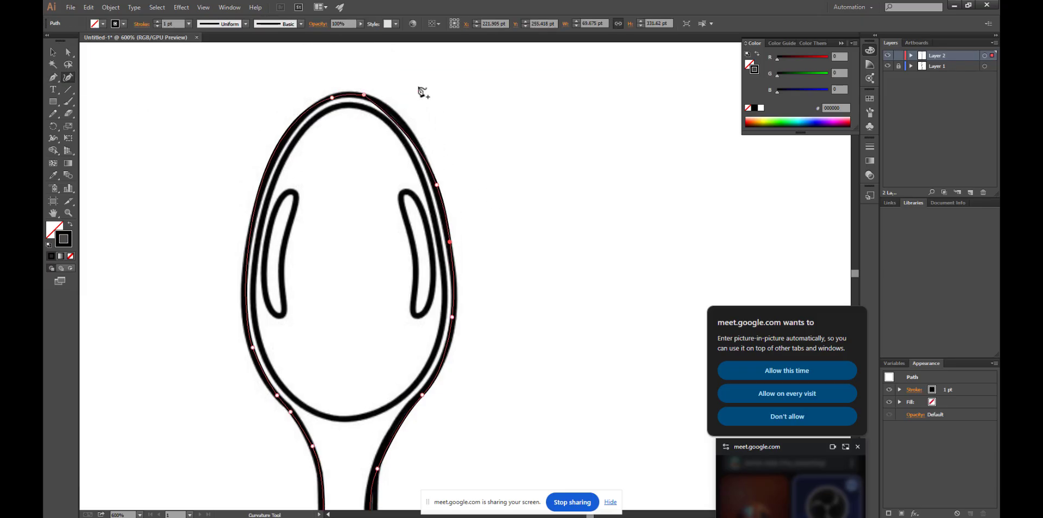
scroll(423, 93, up, 2)
click(400, 123)
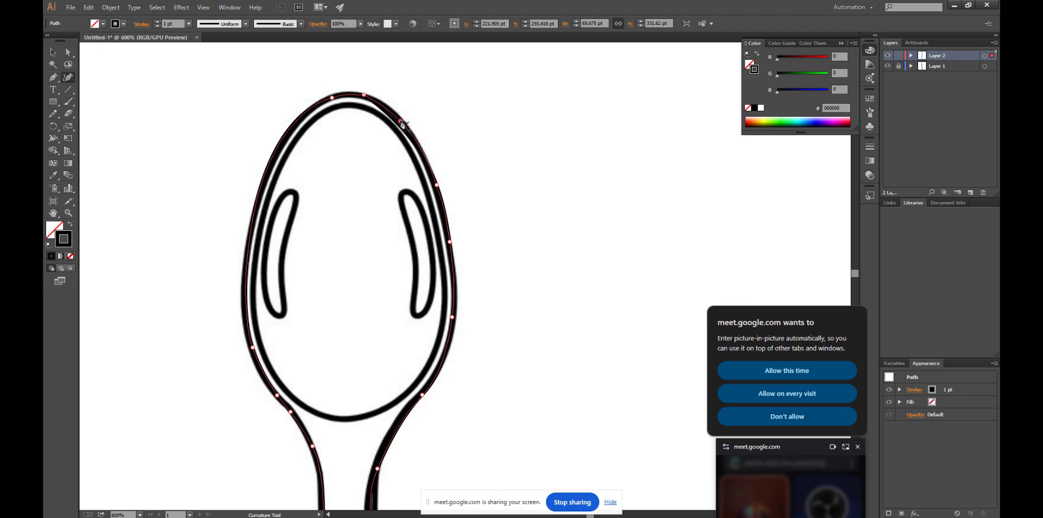
drag(401, 123, 403, 124)
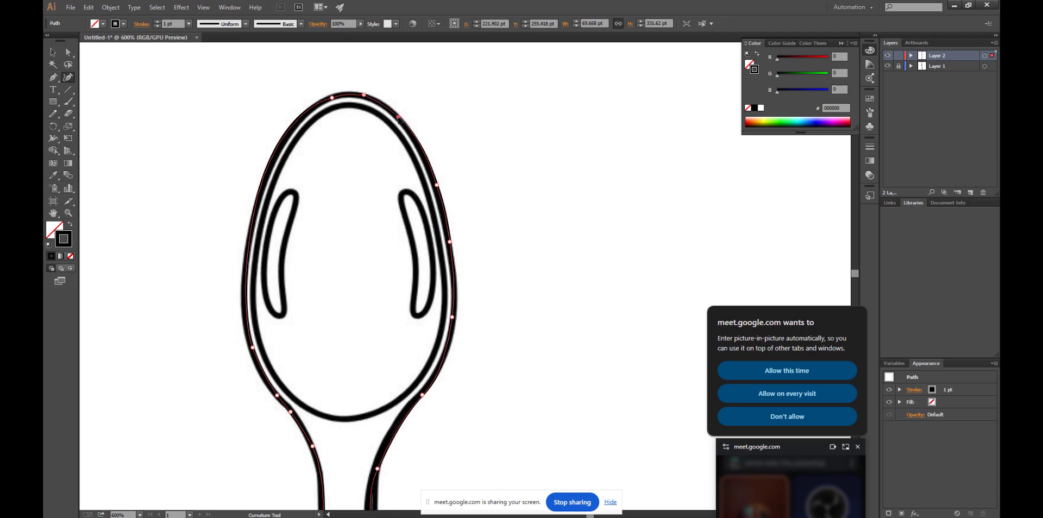
click(67, 79)
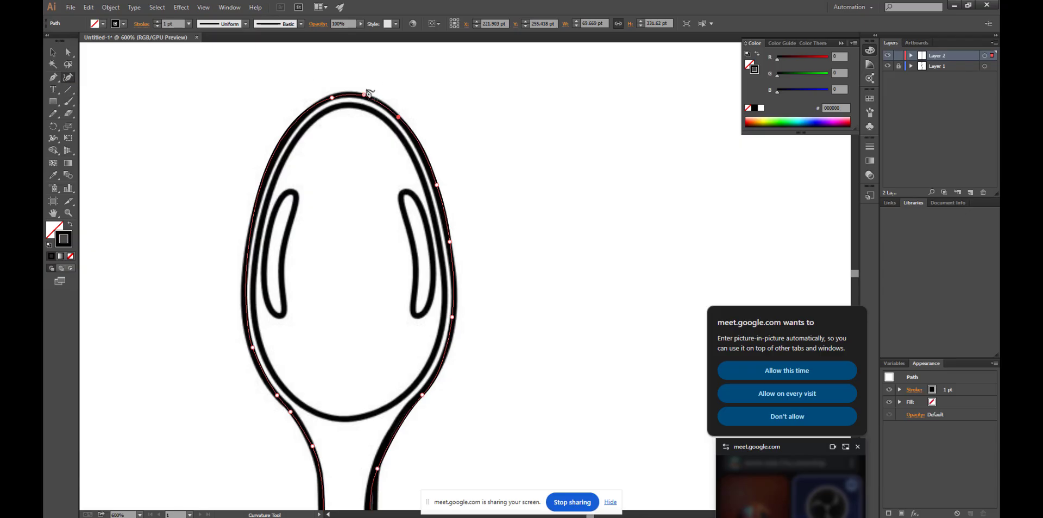
click(363, 96)
click(395, 114)
Add a curvature point at the bowl's junction with the right neck and shift the adjacent point to match the outline.
scroll(465, 267, down, 2)
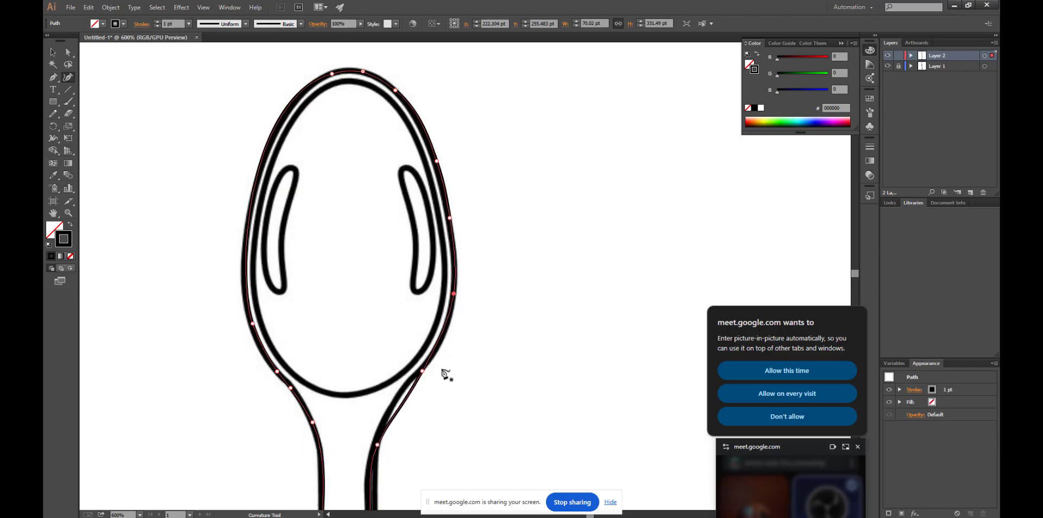
click(408, 386)
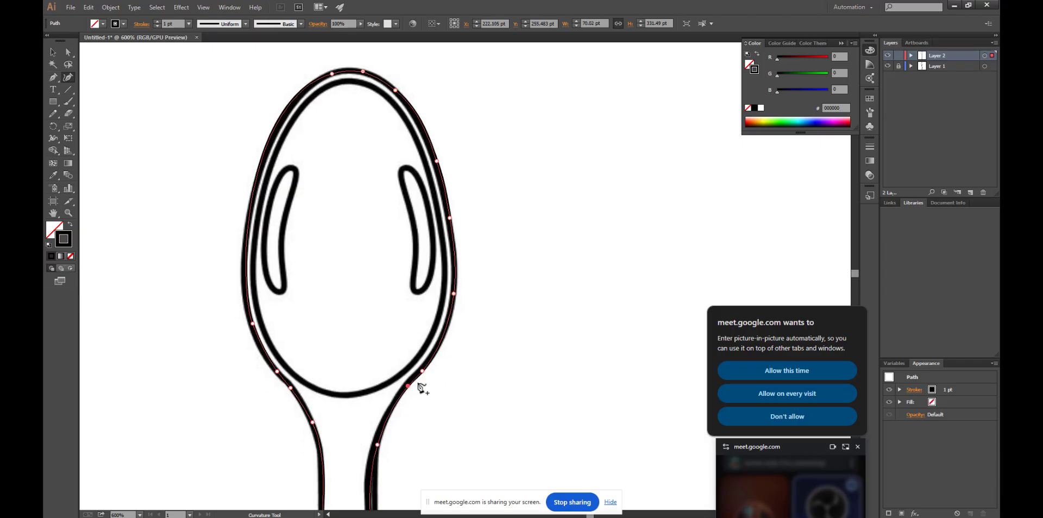
drag(423, 372, 430, 364)
Refine the curvature points on the bowl's left edge, including a new upper-left one, and adjust the upper-right point.
drag(256, 331, 252, 329)
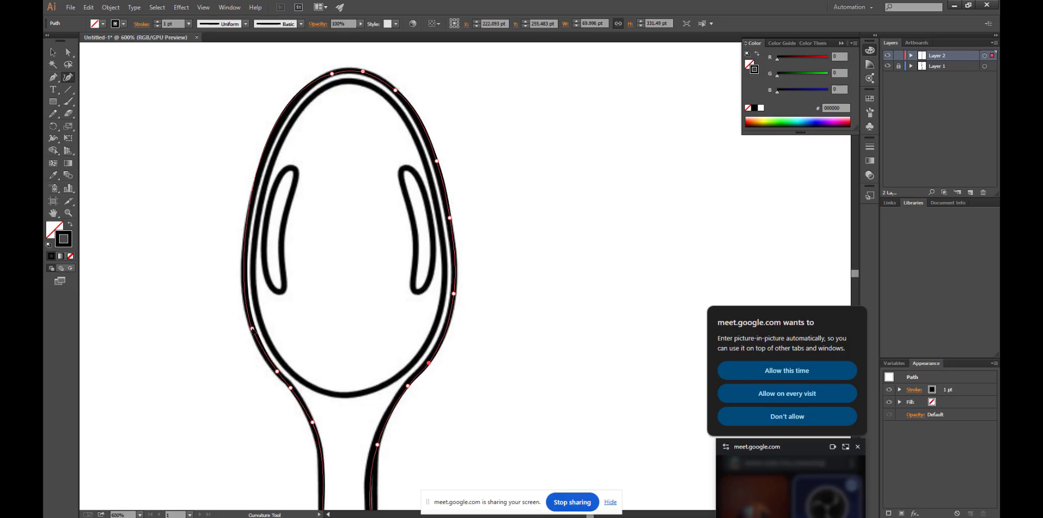
click(284, 113)
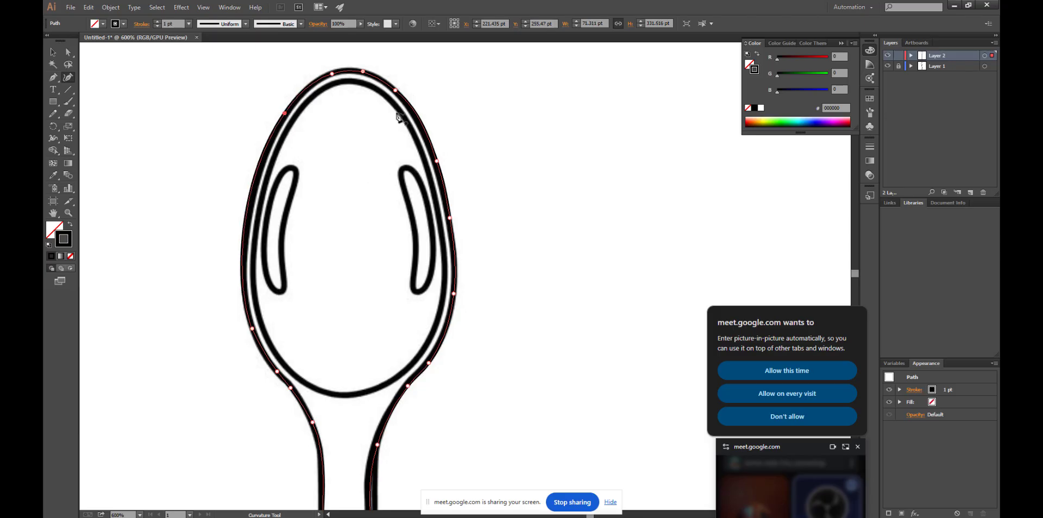
click(395, 89)
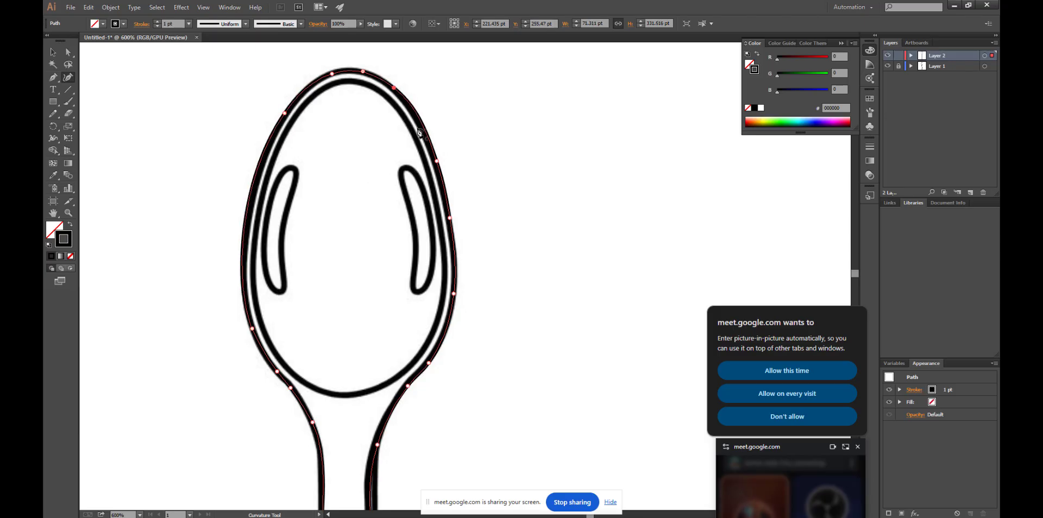
Even out the outline along the bowl's upper-right and right edge with the Smooth tool and shift one curvature point slightly inward.
click(417, 114)
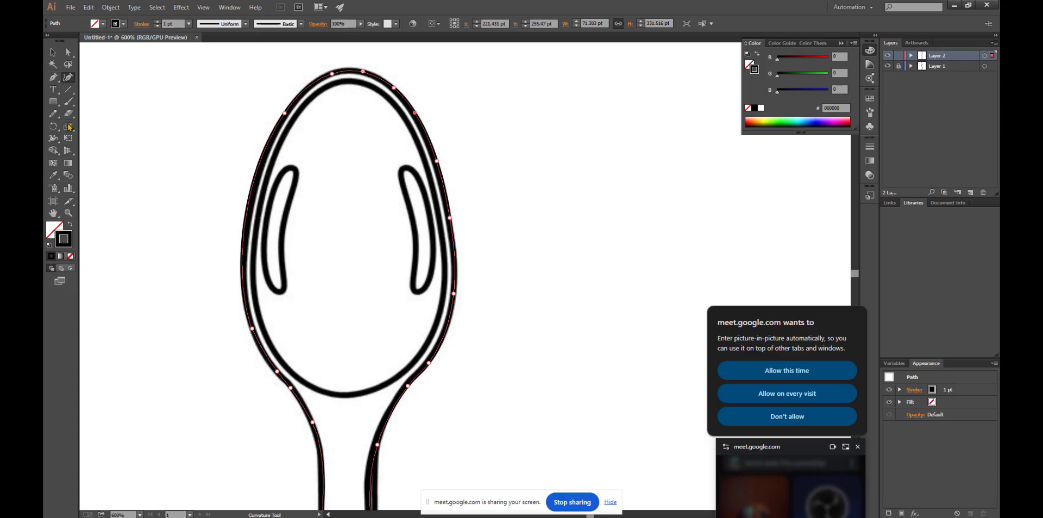
click(53, 114)
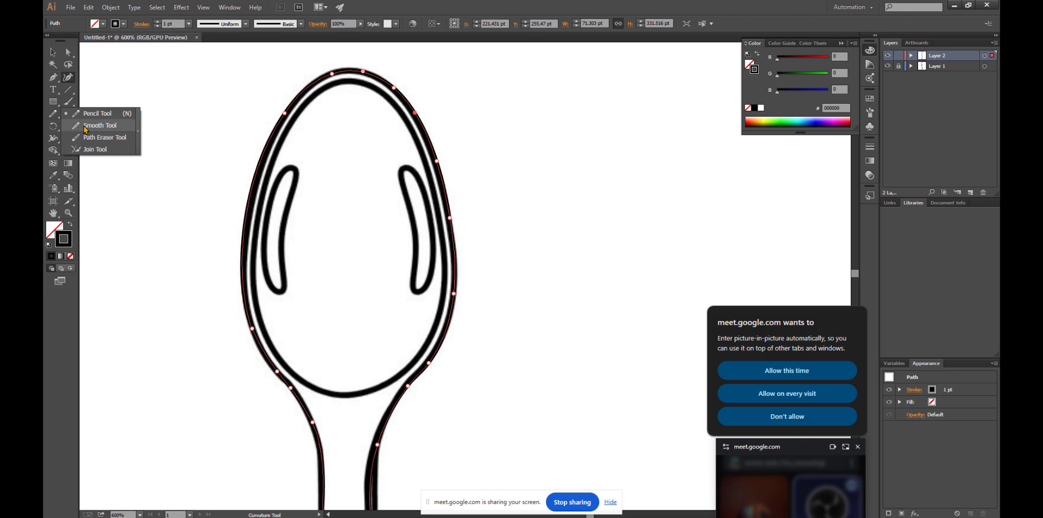
click(84, 127)
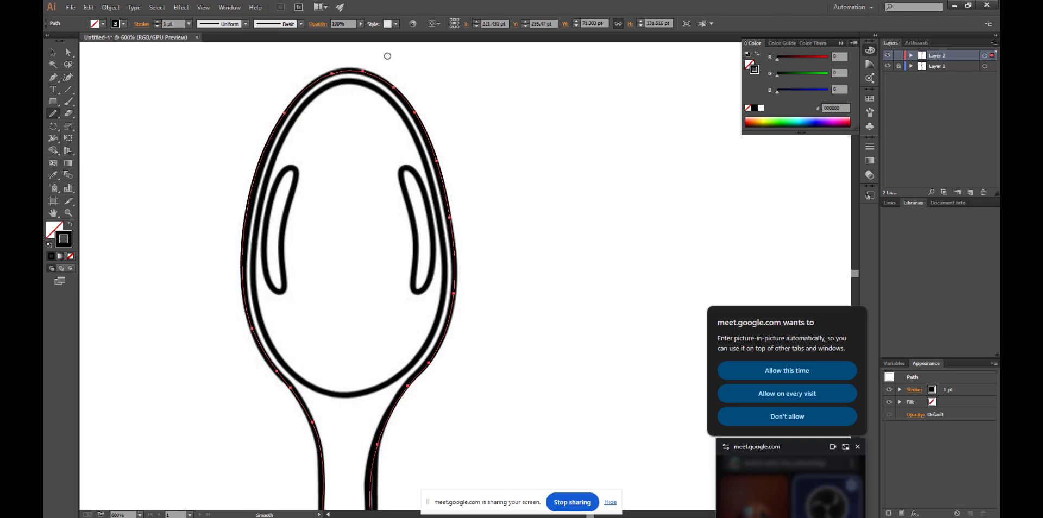
mouse_move(368, 67)
mouse_down()
mouse_move(401, 88)
mouse_move(445, 189)
mouse_up()
drag(365, 83, 449, 186)
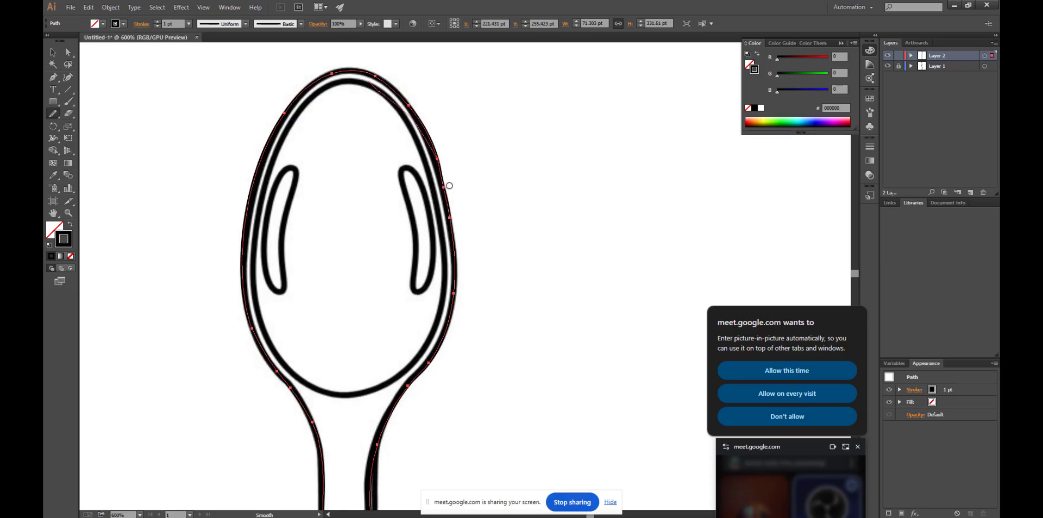
drag(417, 116, 451, 241)
mouse_move(437, 165)
mouse_down()
mouse_move(454, 259)
mouse_move(445, 264)
mouse_up()
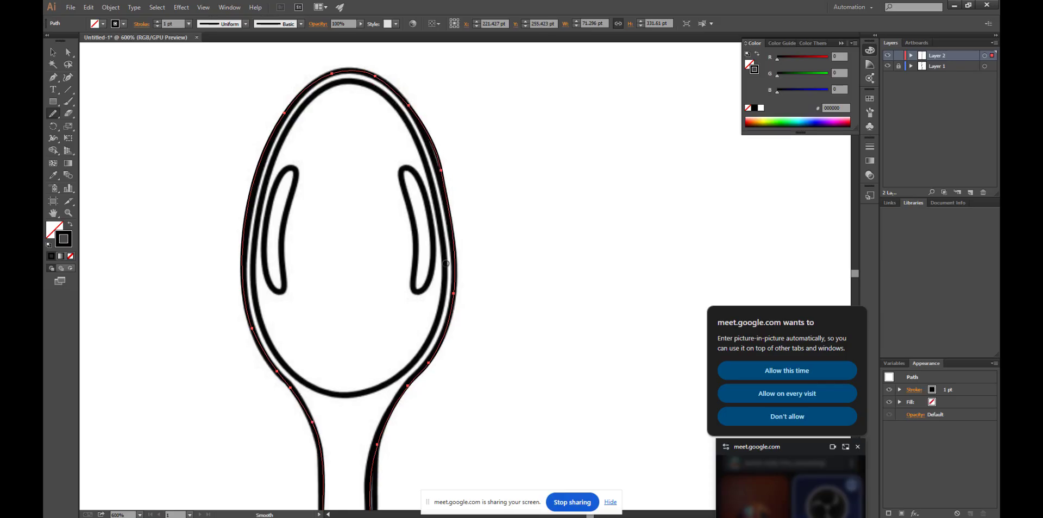
click(68, 77)
drag(441, 170, 438, 170)
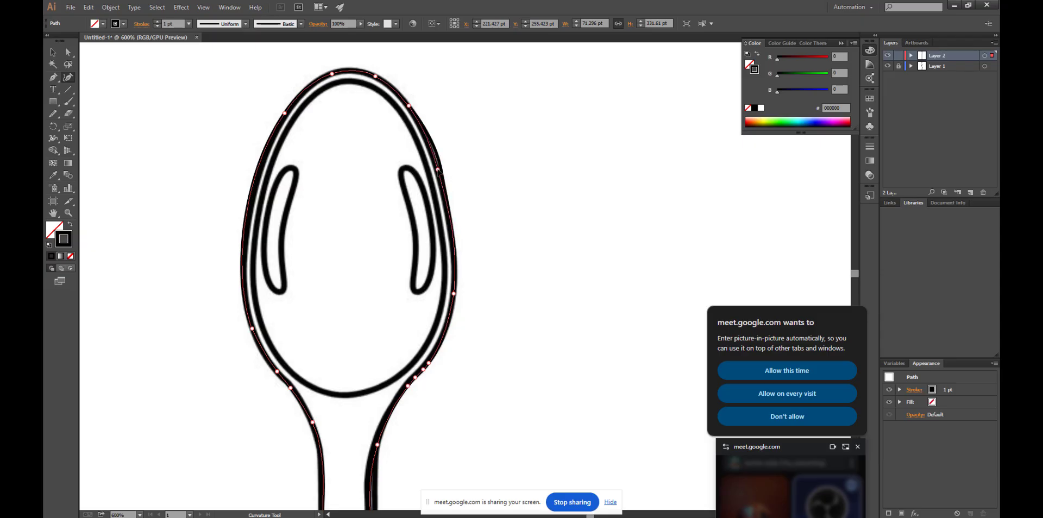
Duplicate the traced spoon outline and place the copy in the empty space to the left of the reference.
click(52, 52)
click(546, 146)
scroll(507, 163, down, 5)
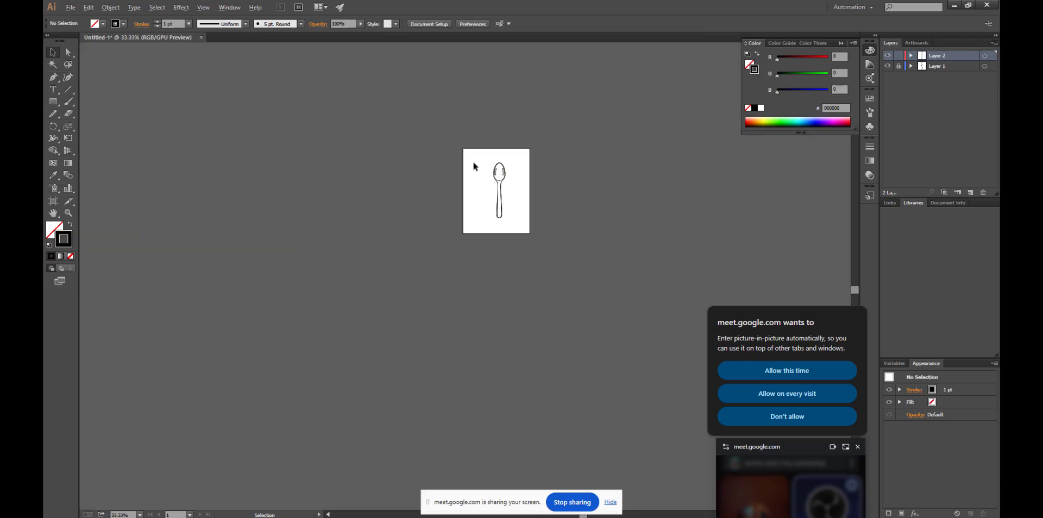
drag(463, 151, 564, 258)
key(ctrl+equal)
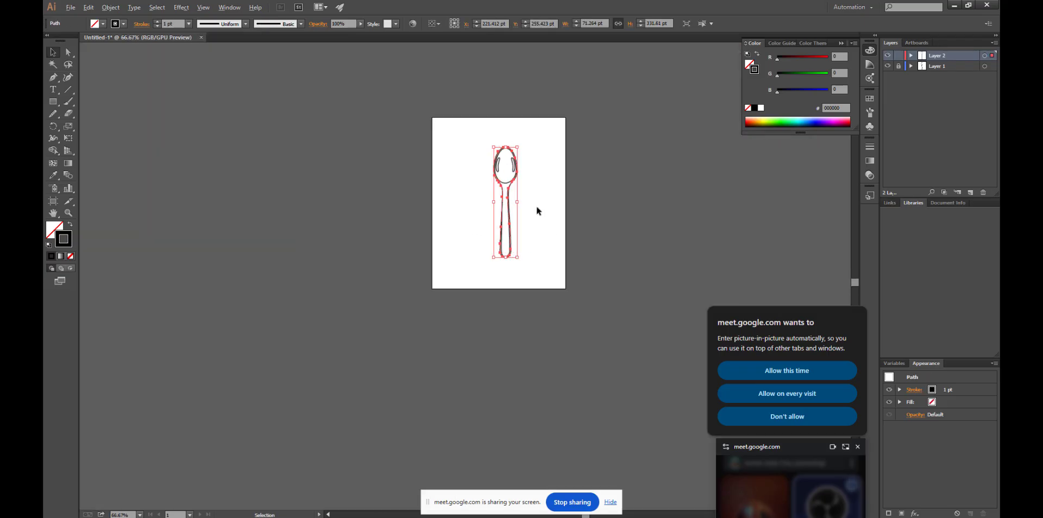
drag(516, 180, 458, 179)
click(484, 182)
scroll(438, 179, up, 2)
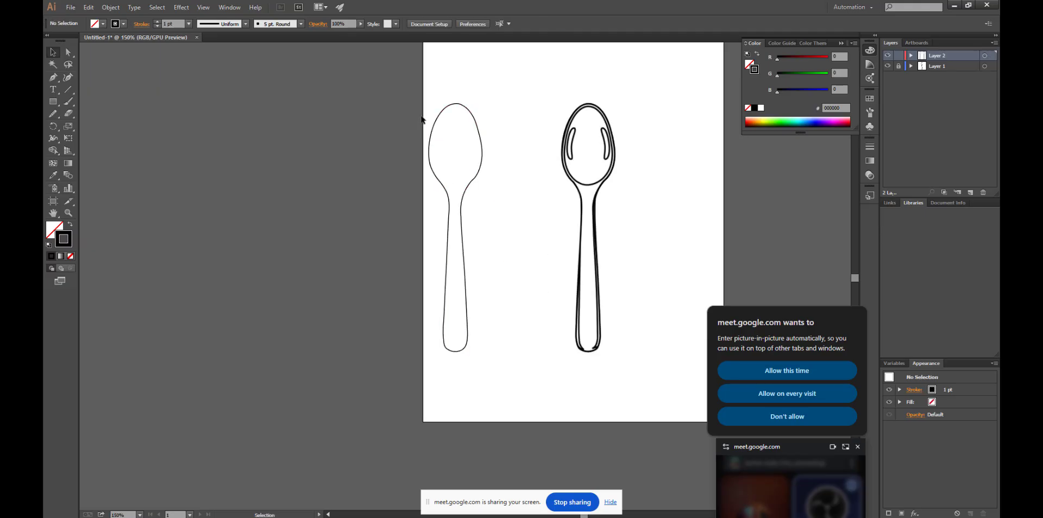
Adjust the upper and lower curvature points on the right bowl edge of the copied outline with the Curvature tool.
drag(423, 104, 500, 343)
scroll(490, 115, up, 2)
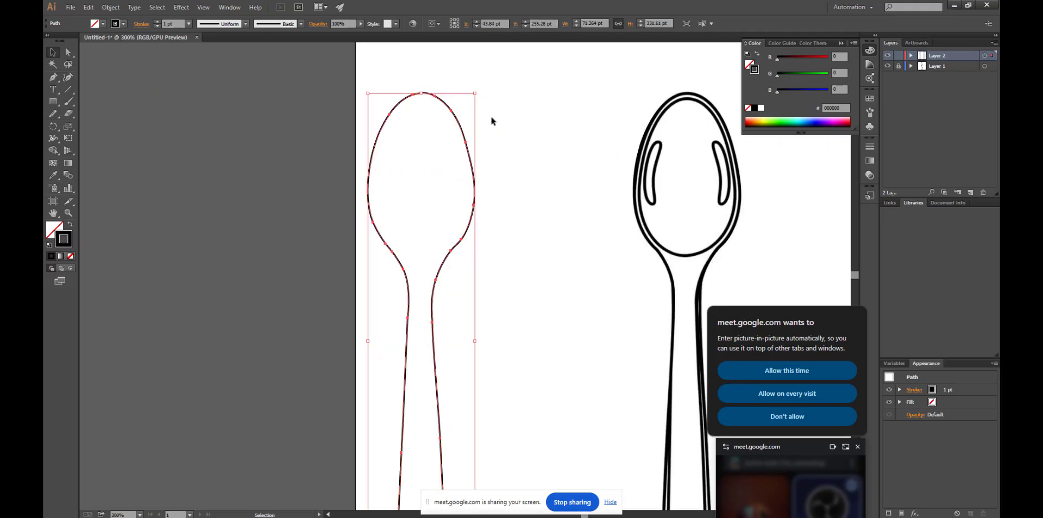
click(519, 143)
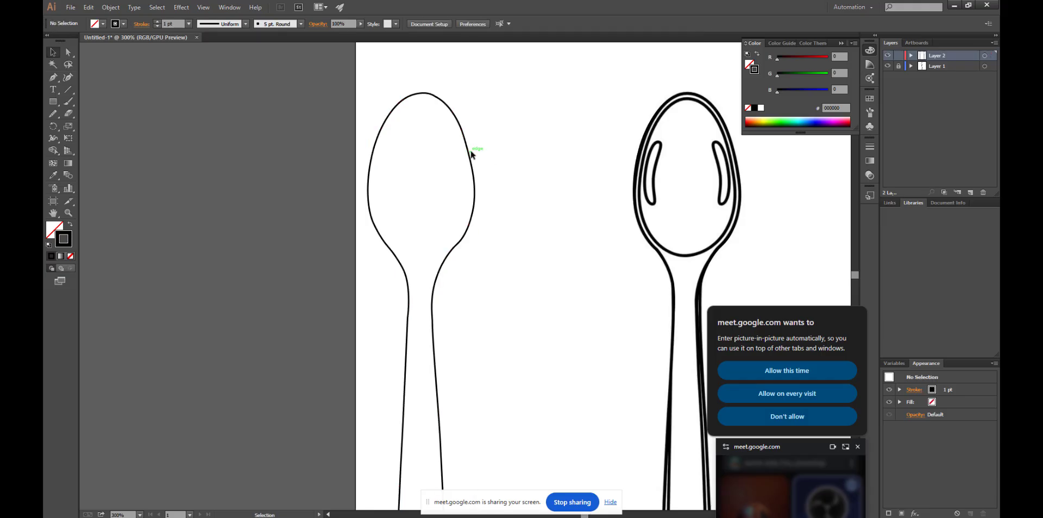
click(471, 159)
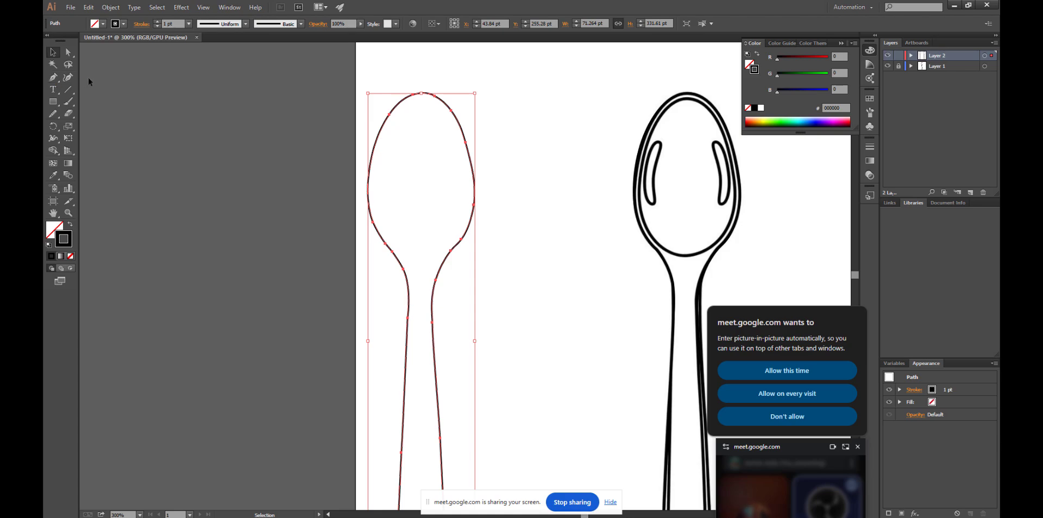
click(71, 80)
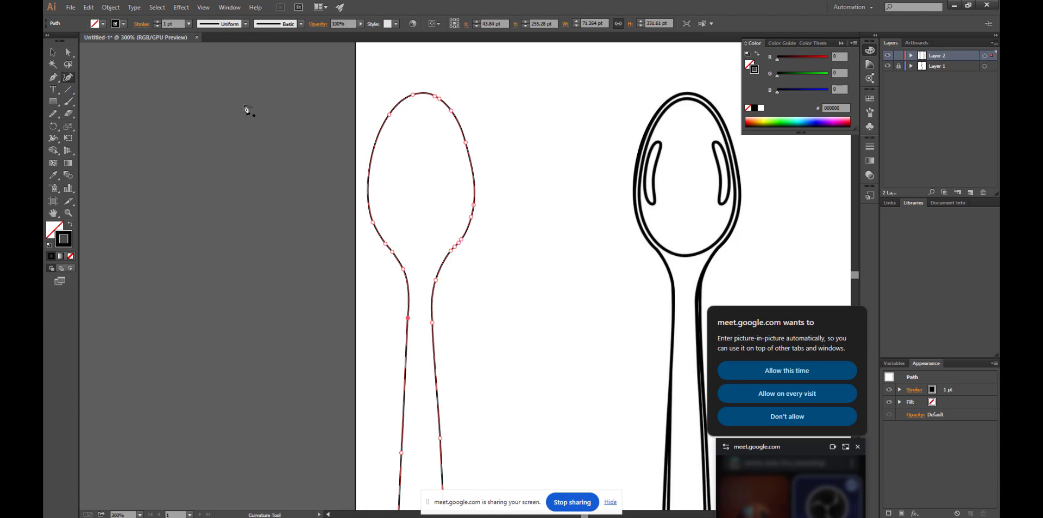
click(468, 145)
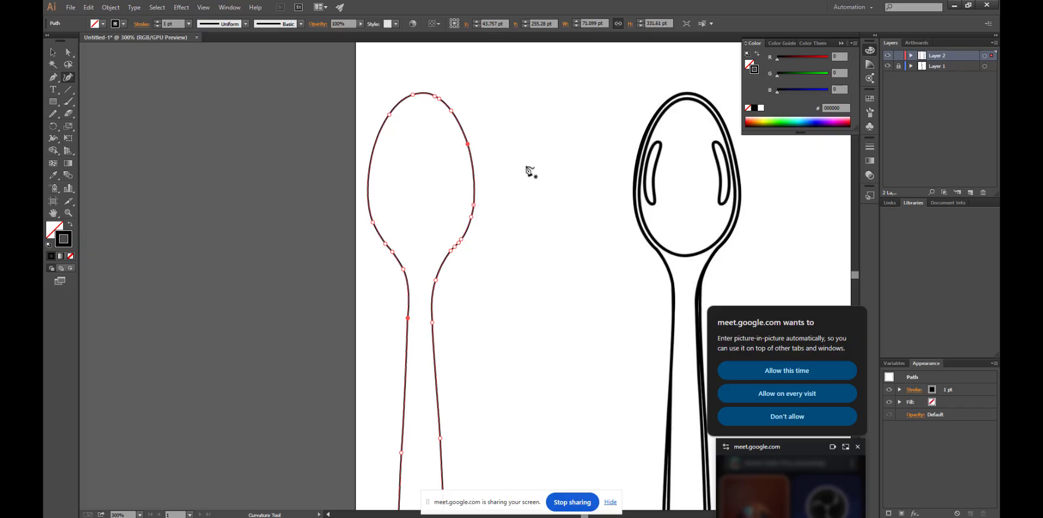
click(472, 217)
click(56, 55)
click(549, 201)
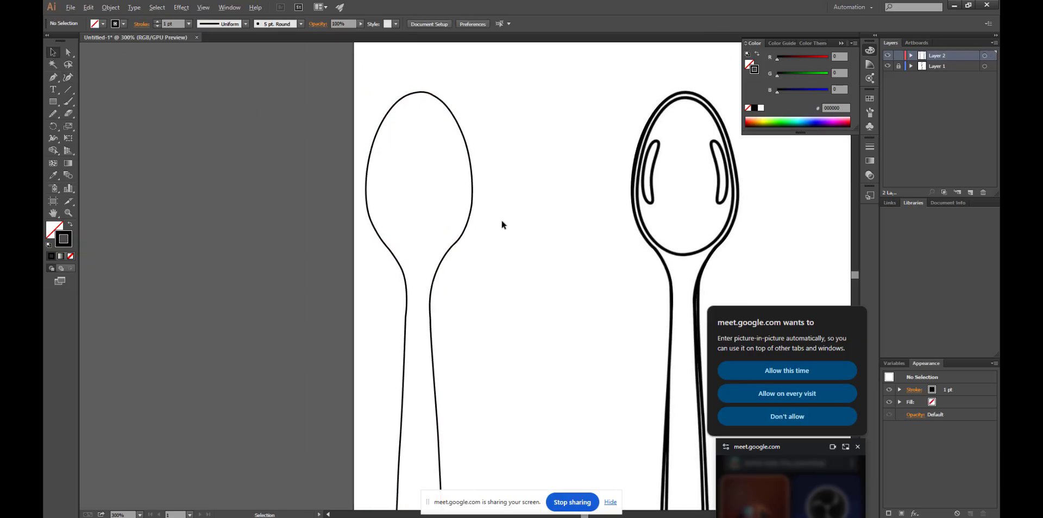
Erase the right half of the copied spoon outline along its vertical centre line with the Eraser tool.
scroll(501, 221, down, 3)
scroll(501, 224, up, 2)
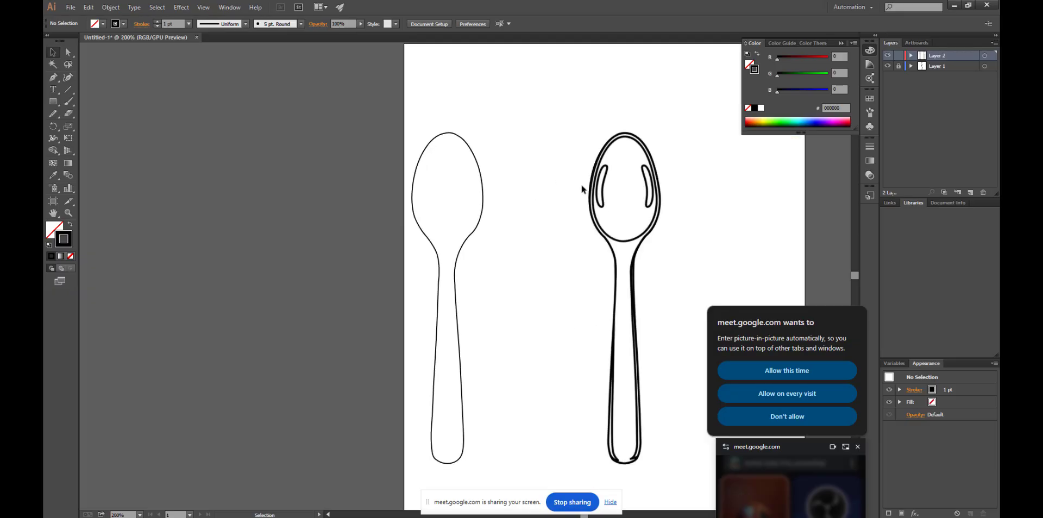
click(71, 115)
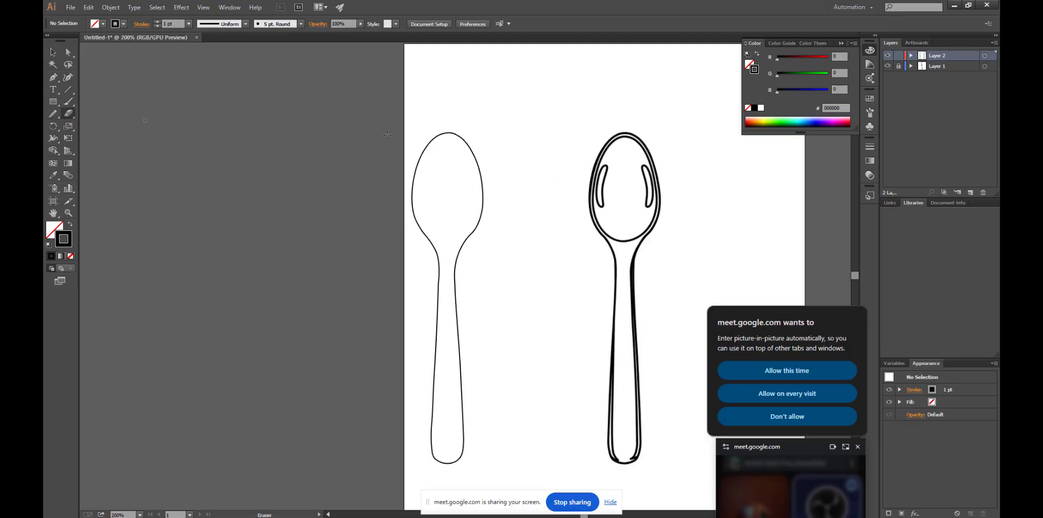
mouse_move(448, 105)
mouse_down()
mouse_move(476, 487)
mouse_move(505, 497)
mouse_up()
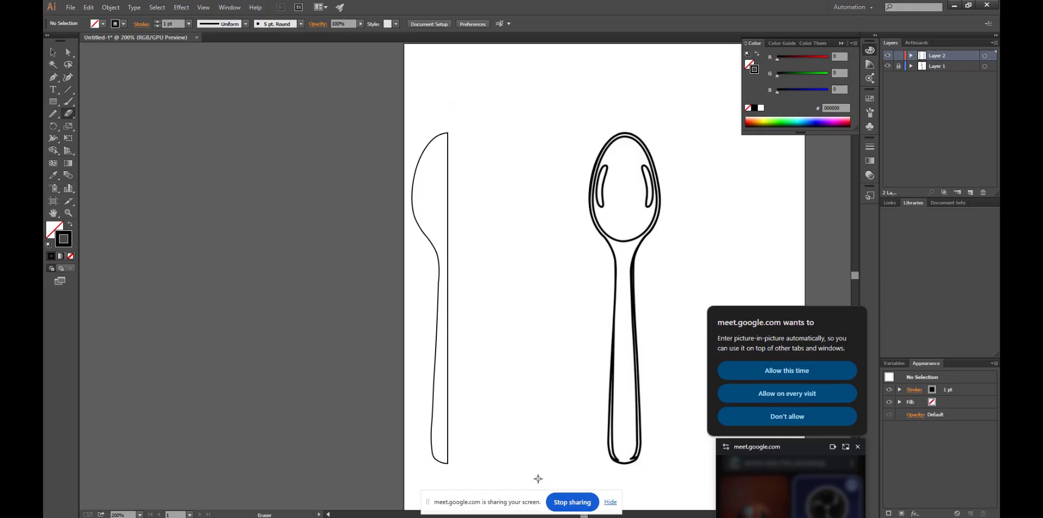
Paste a copy of the remaining half spoon in front and reflect it across the vertical axis.
click(53, 51)
click(450, 164)
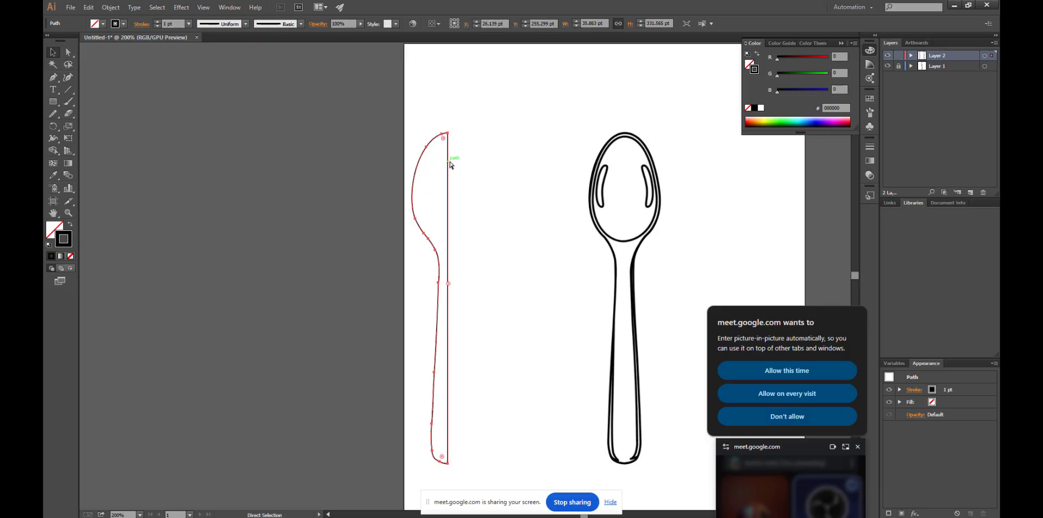
key(v)
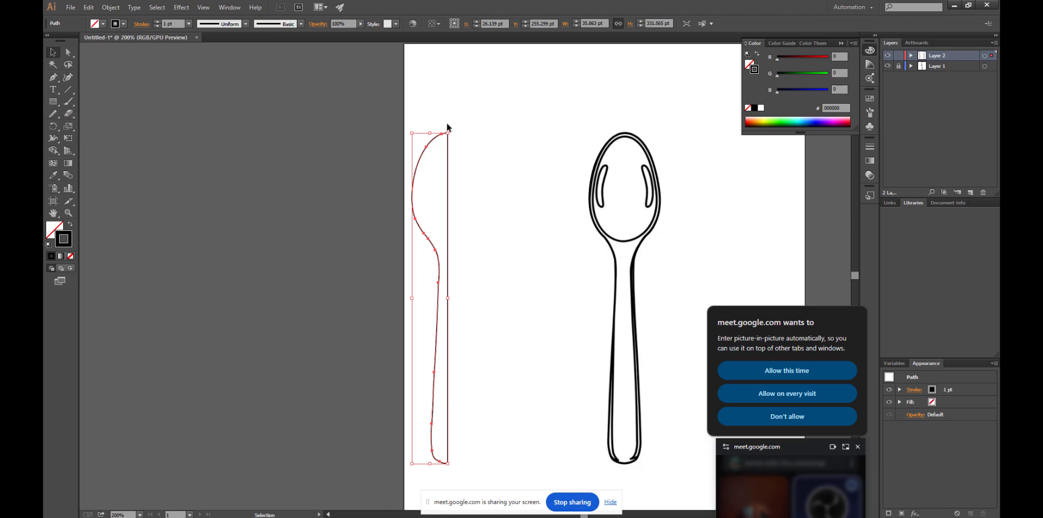
right_click(444, 186)
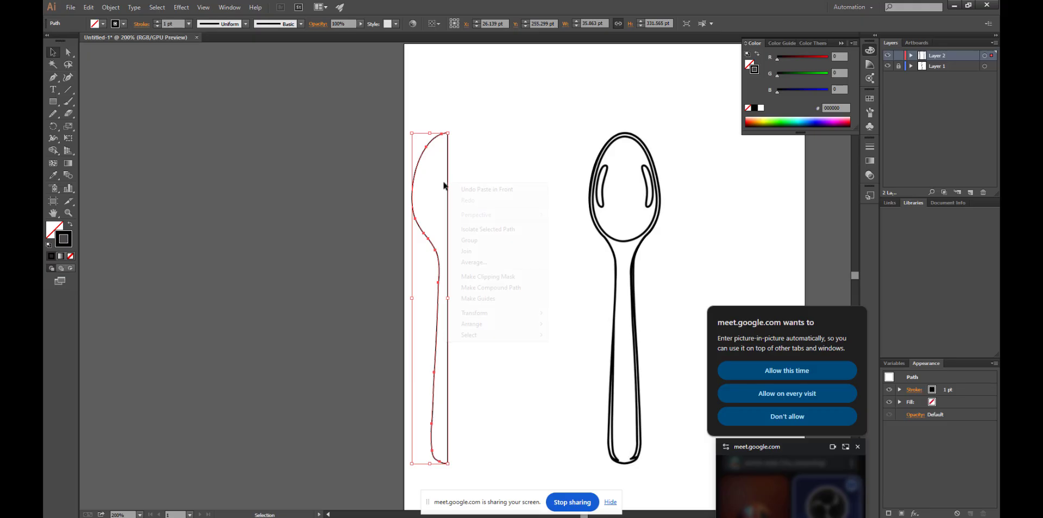
mouse_move(486, 318)
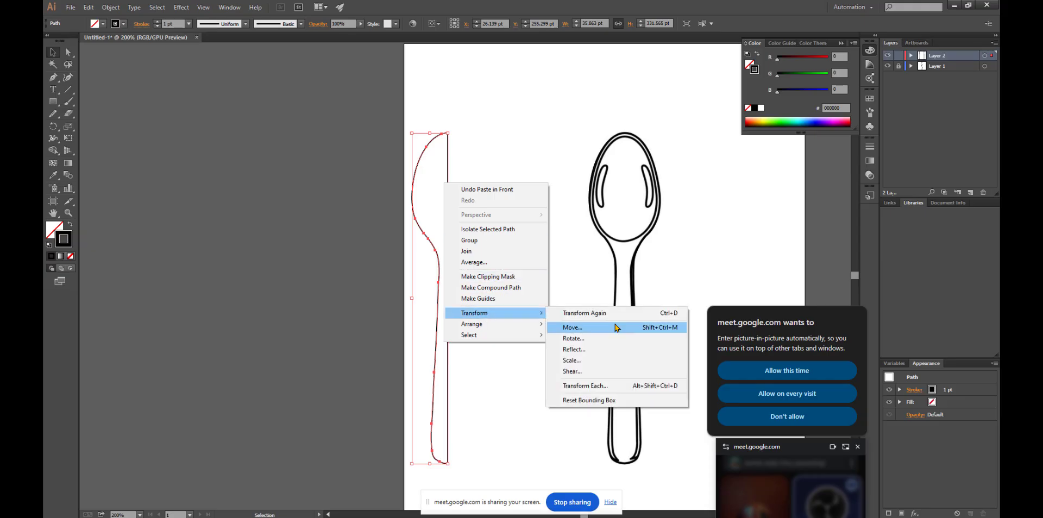
click(604, 352)
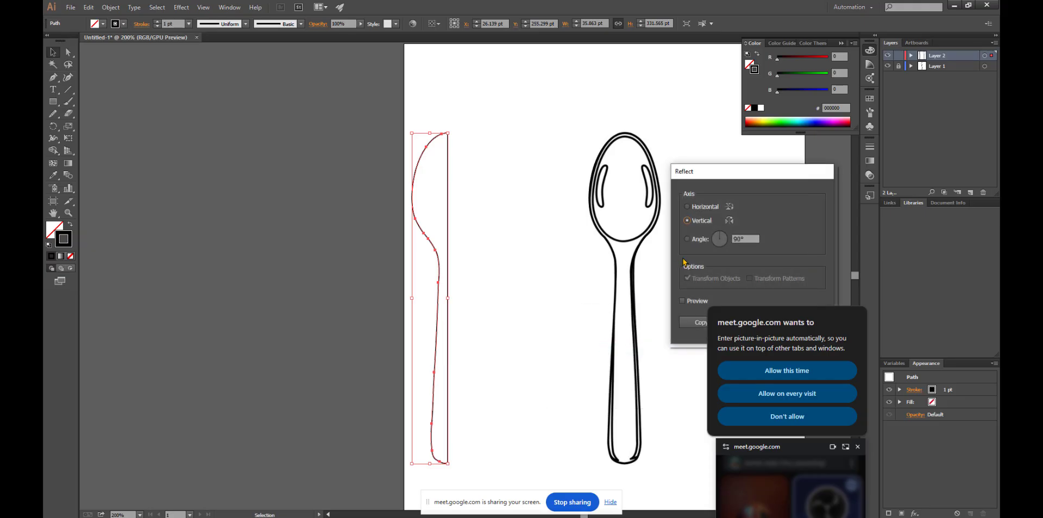
drag(756, 174, 654, 82)
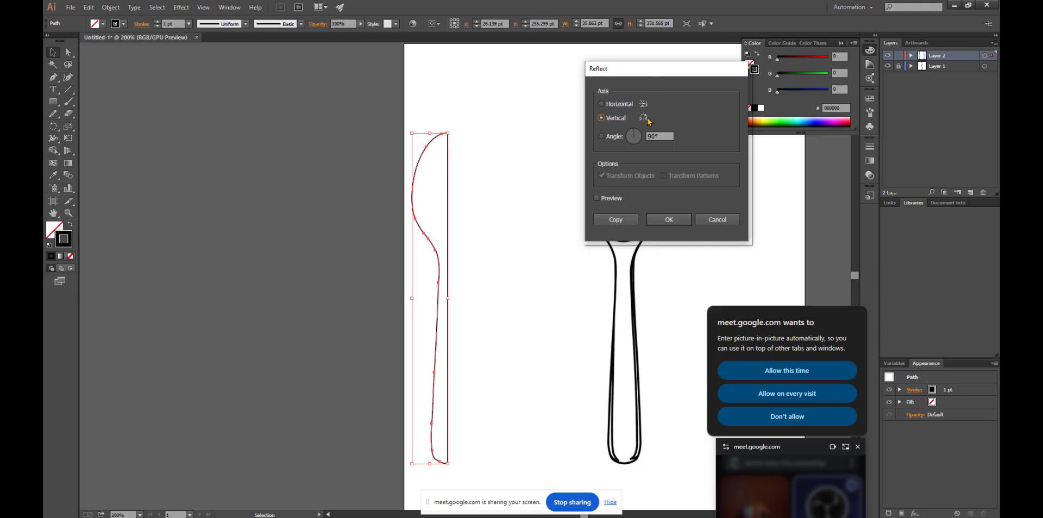
click(667, 221)
Move the reflected half against the left half's straight edge so the two halves form a symmetrical spoon.
drag(439, 231, 473, 231)
scroll(461, 219, up, 1)
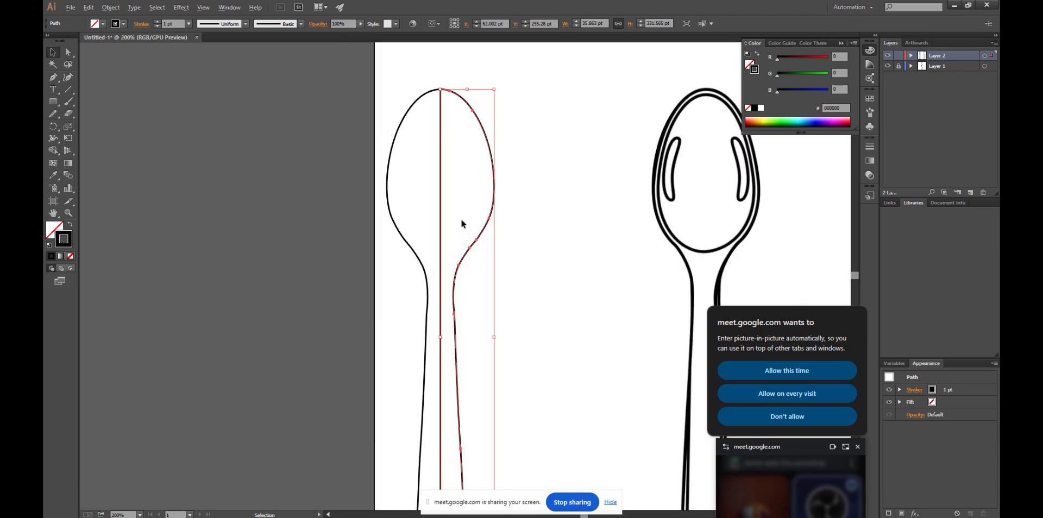
click(543, 229)
scroll(543, 230, down, 1)
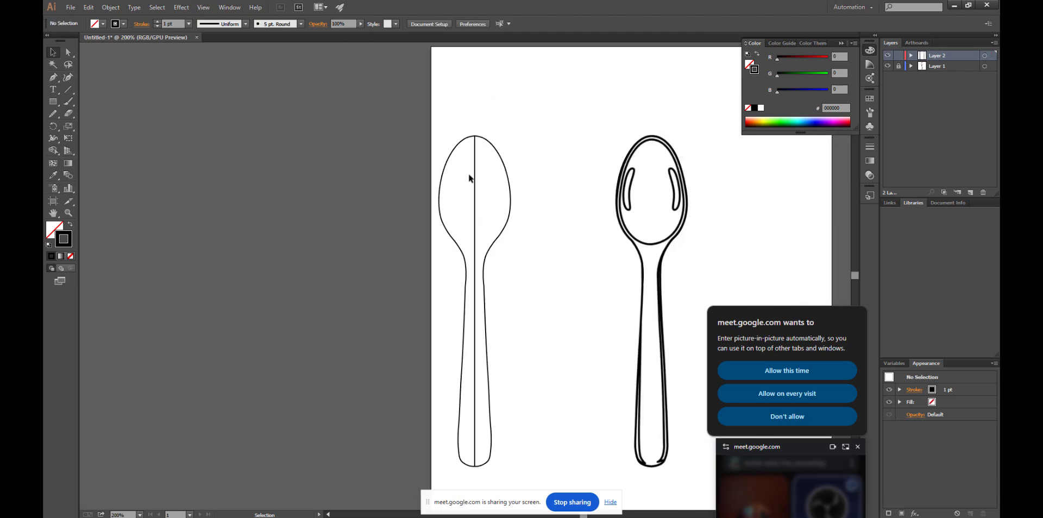
Merge the two spoon halves into one closed outline with the Shape Builder tool.
drag(433, 111, 535, 469)
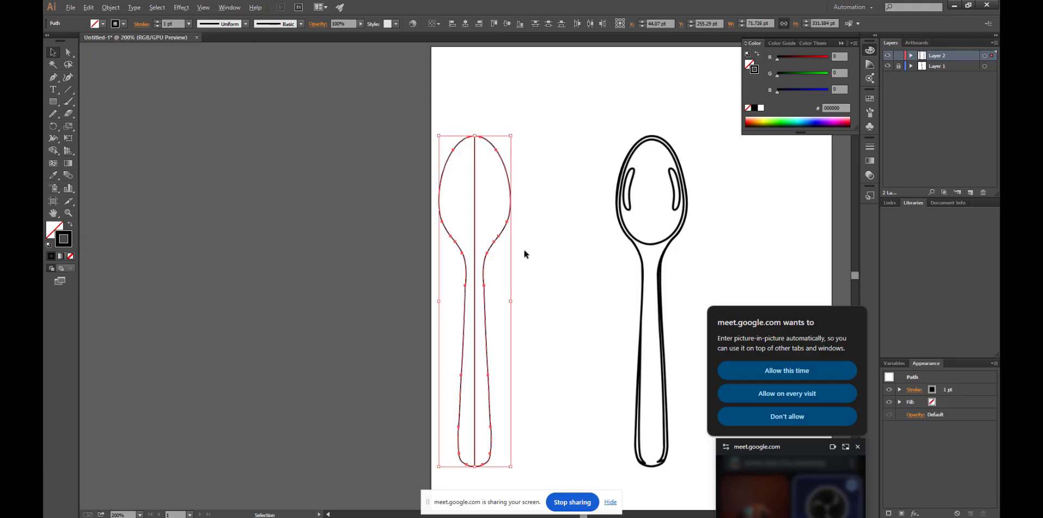
scroll(525, 253, up, 1)
click(50, 153)
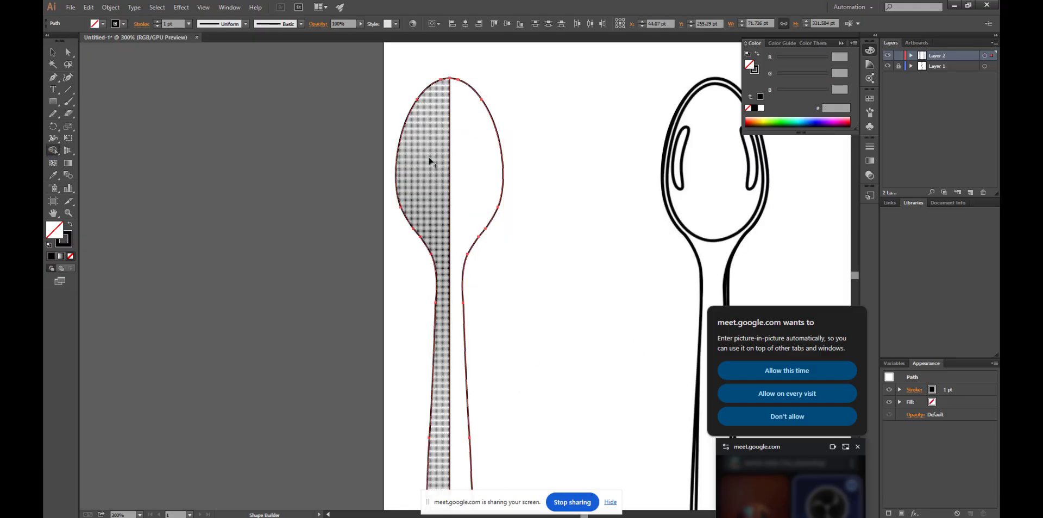
drag(419, 168, 481, 170)
scroll(467, 239, up, 1)
scroll(475, 239, down, 6)
scroll(463, 264, down, 2)
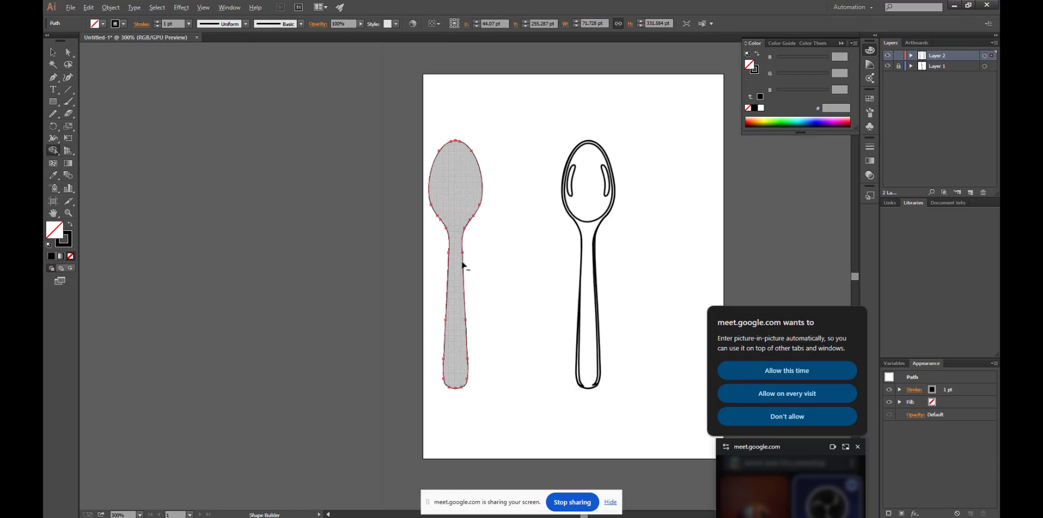
click(53, 52)
click(200, 96)
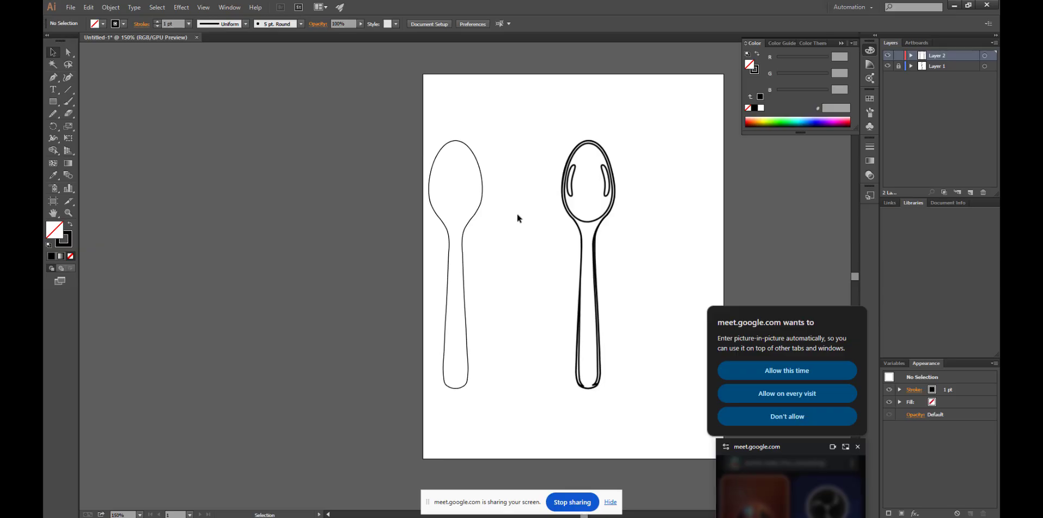
Delete Layer 1 with the reference image and the original traced outline, keeping only the symmetrical spoon.
scroll(517, 218, up, 1)
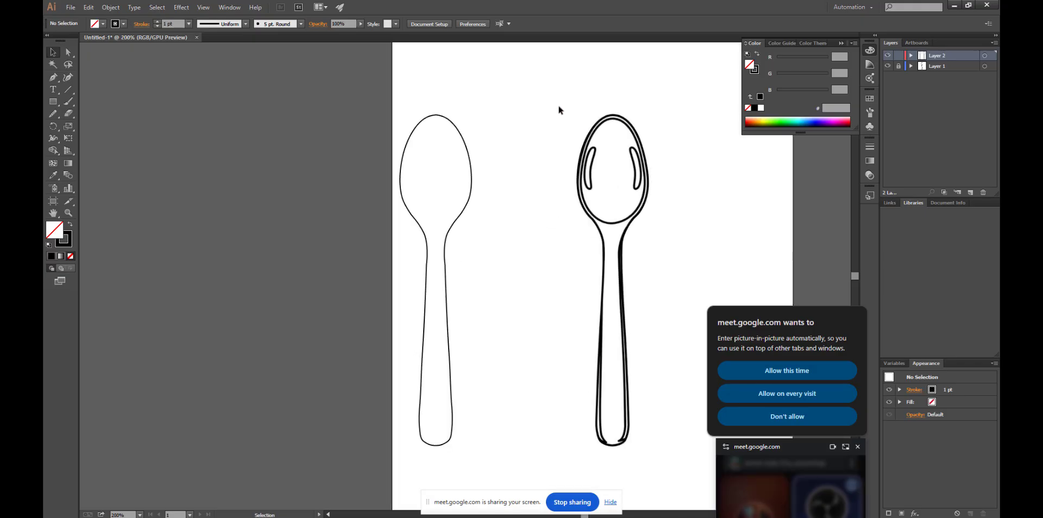
click(935, 68)
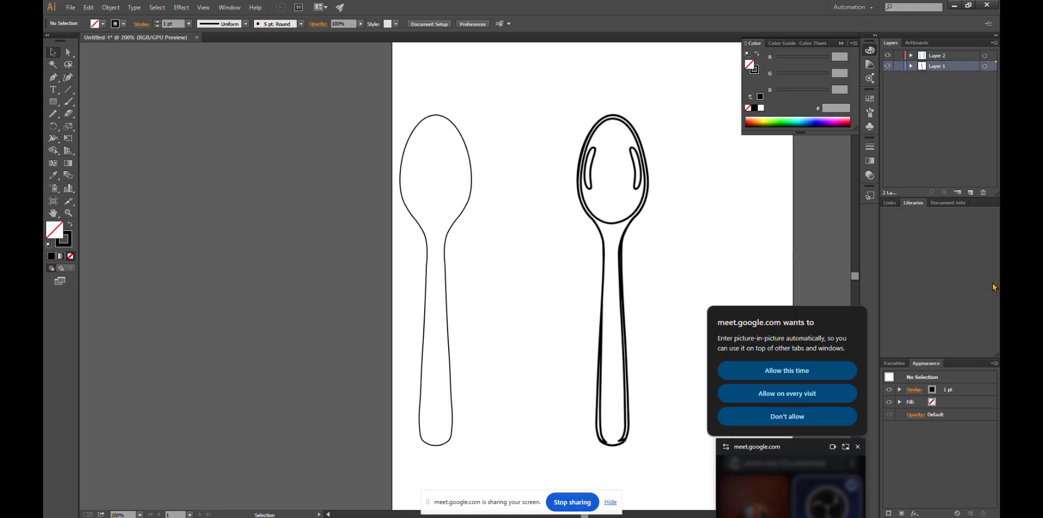
click(982, 195)
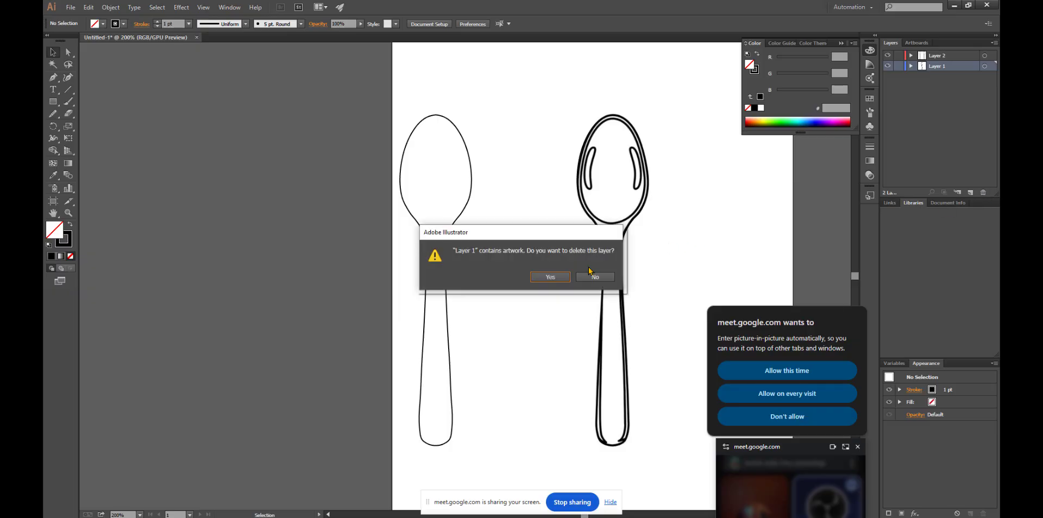
click(554, 275)
drag(549, 100, 652, 451)
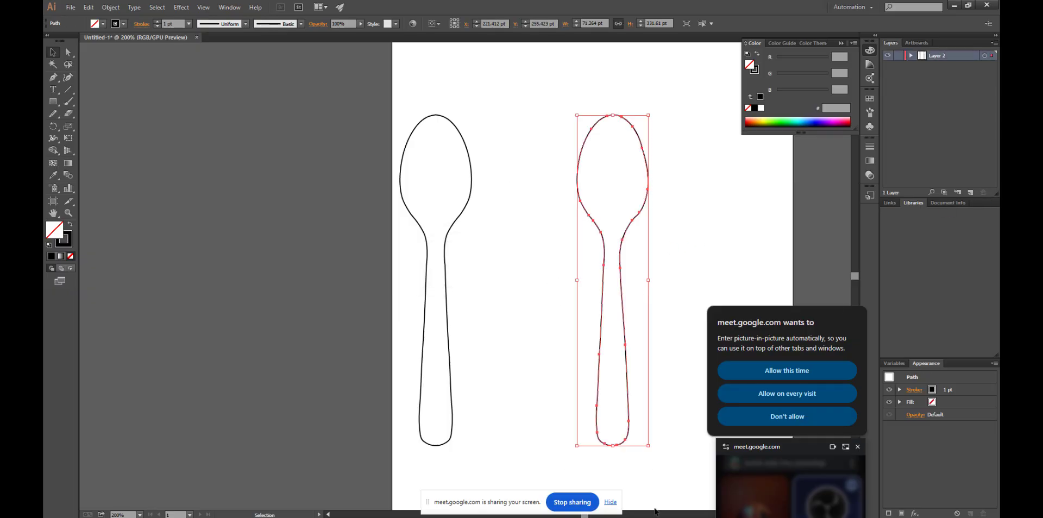
key(Delete)
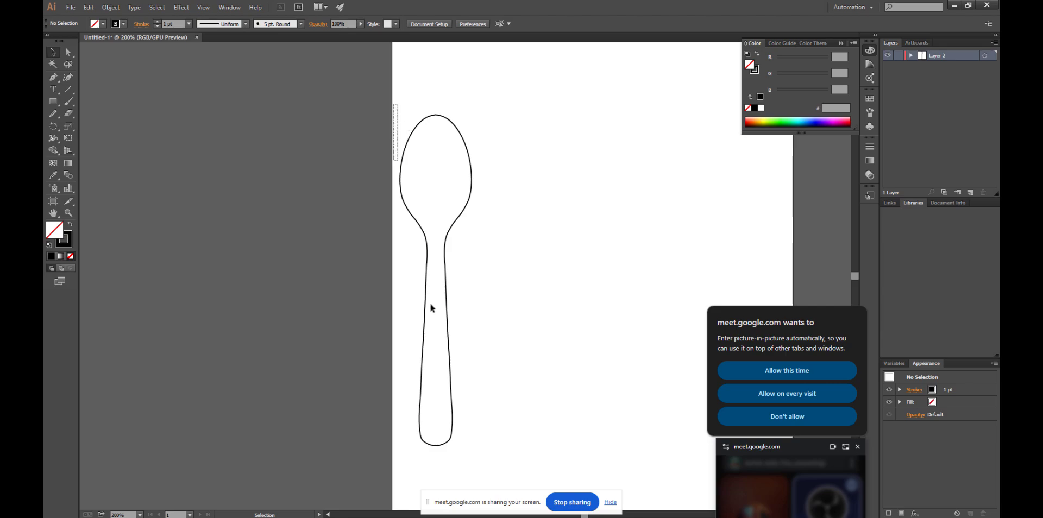
Move the symmetrical spoon outline to the right half of the artboard and deselect it.
drag(450, 358, 646, 359)
click(541, 319)
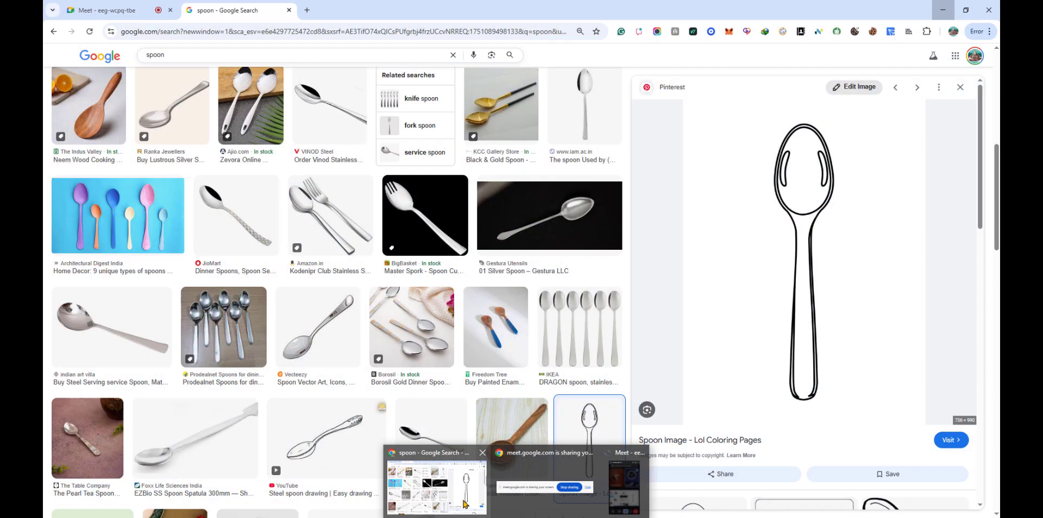
Switch to the browser and look through the Google Images spoon results for an upright metal spoon photo.
click(465, 502)
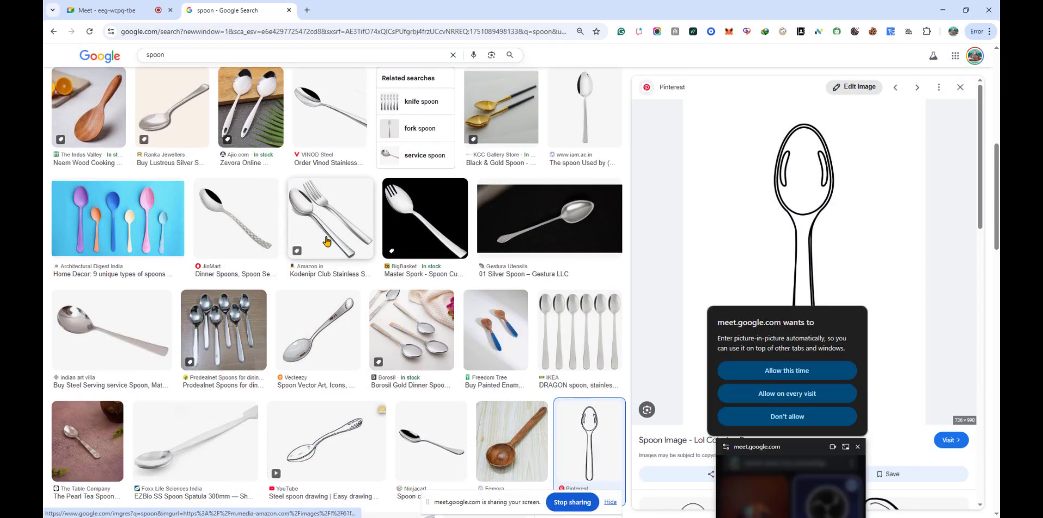
scroll(333, 242, up, 7)
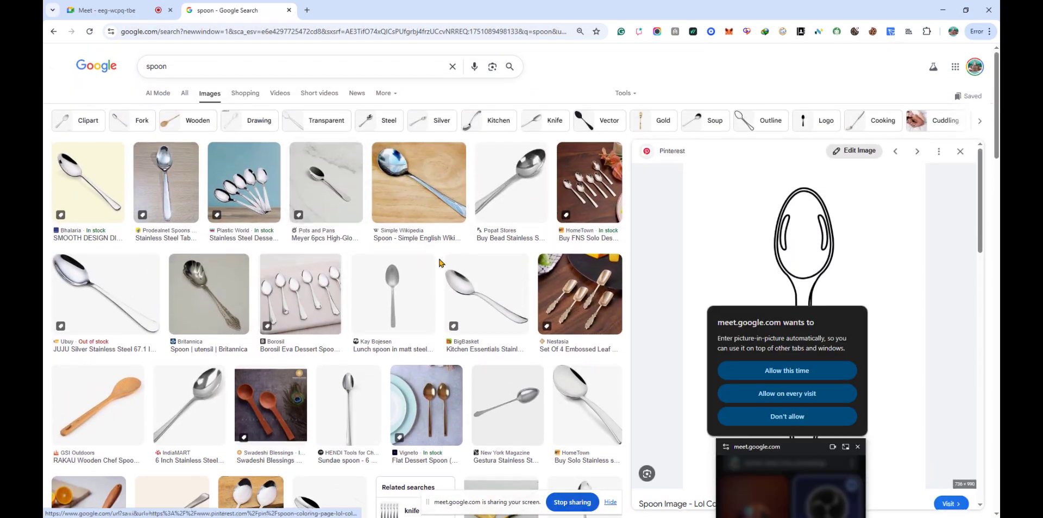
click(410, 308)
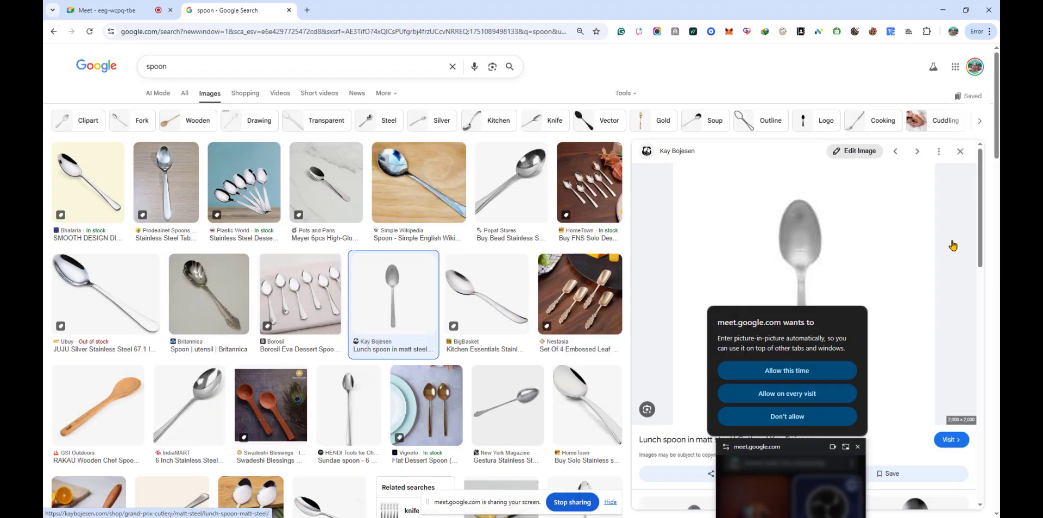
scroll(814, 239, down, 2)
scroll(446, 250, down, 2)
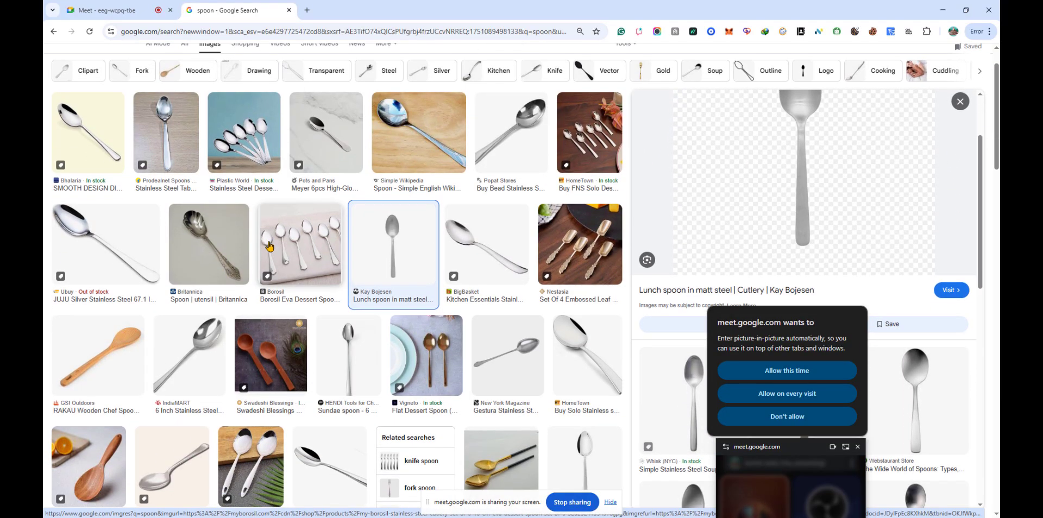
scroll(442, 268, down, 2)
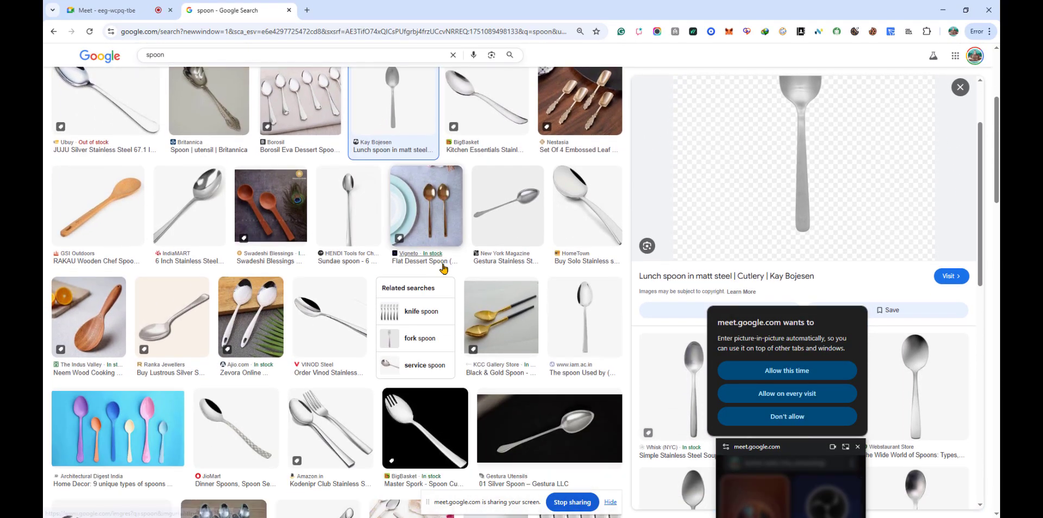
click(920, 485)
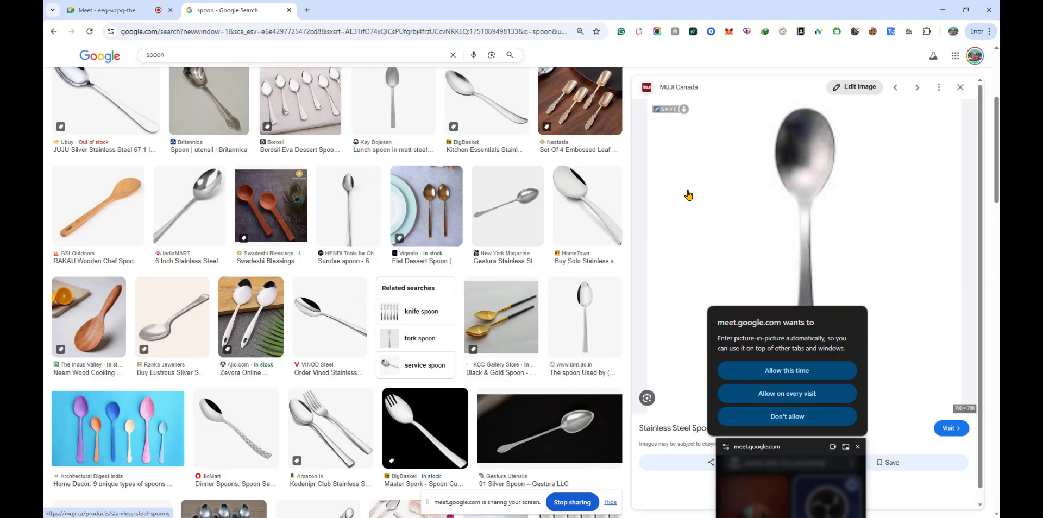
scroll(756, 240, down, 3)
scroll(726, 267, down, 5)
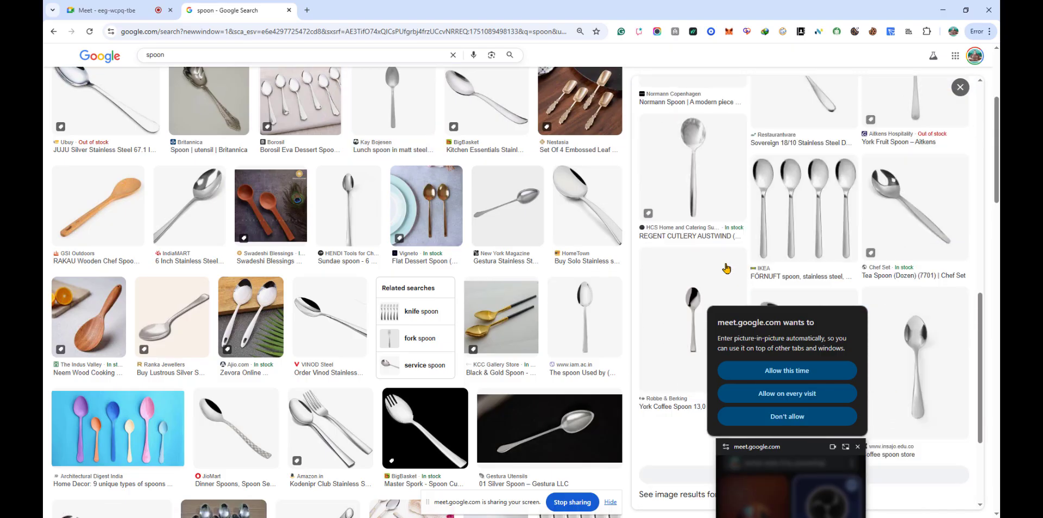
scroll(916, 225, down, 2)
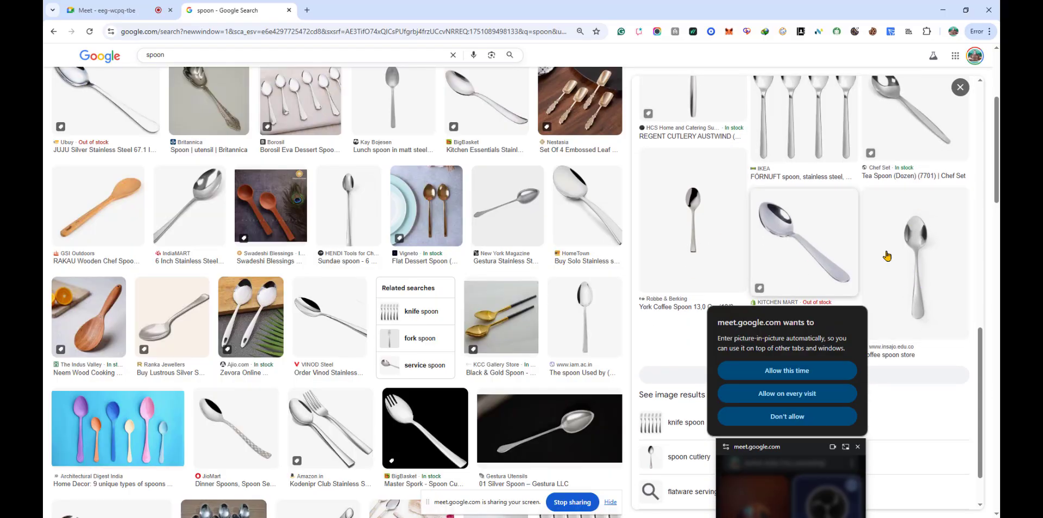
Open the "Coffee spoon store" image from the related results and copy the photo.
click(893, 261)
right_click(794, 189)
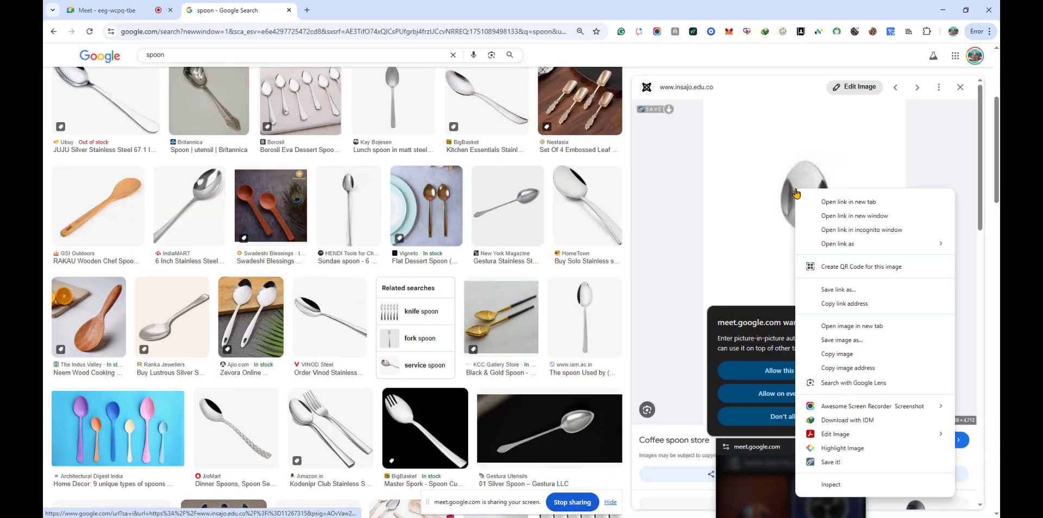
click(850, 361)
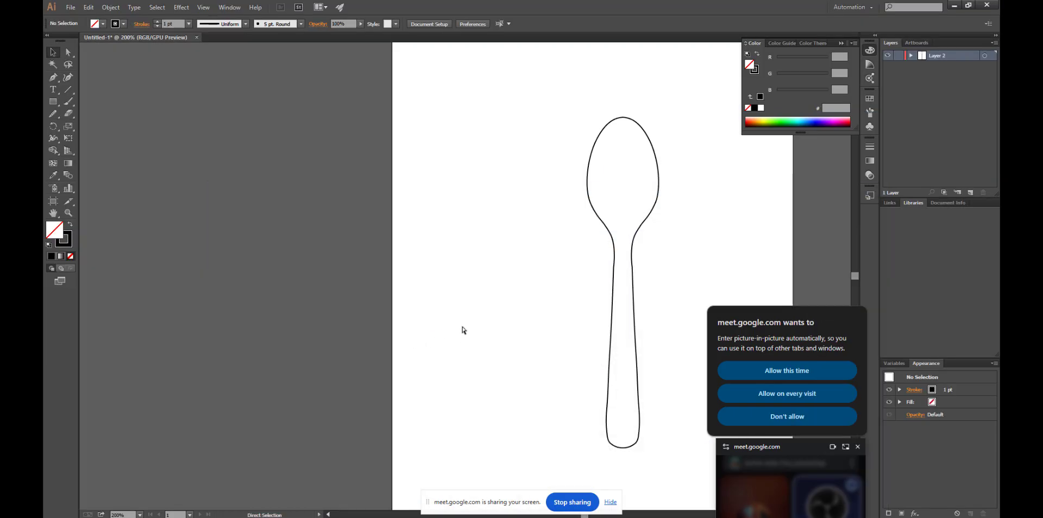
Paste the spoon photo into the Illustrator document, place it left of the artboard and enlarge it to about 214 × 345 pt.
key(v)
key(ctrl+v)
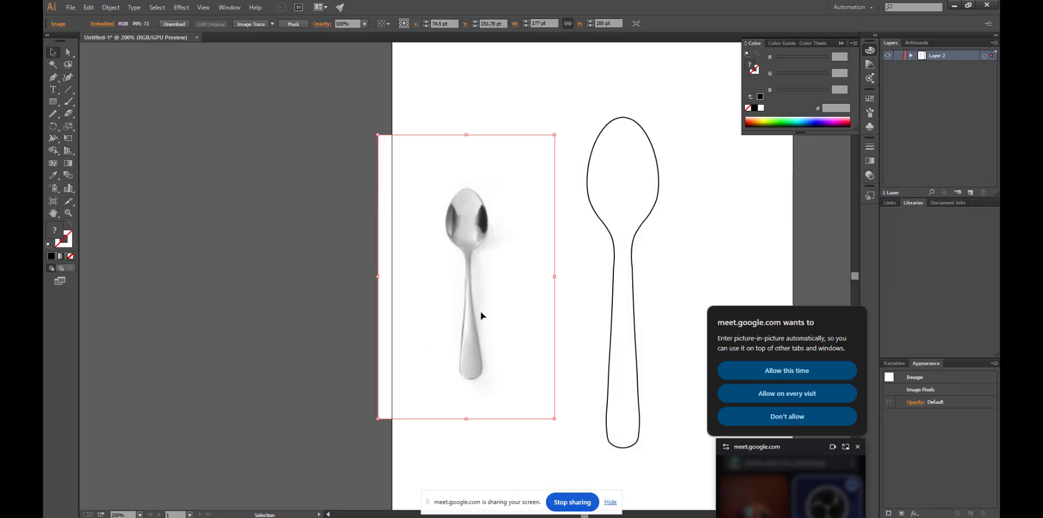
drag(482, 315, 228, 326)
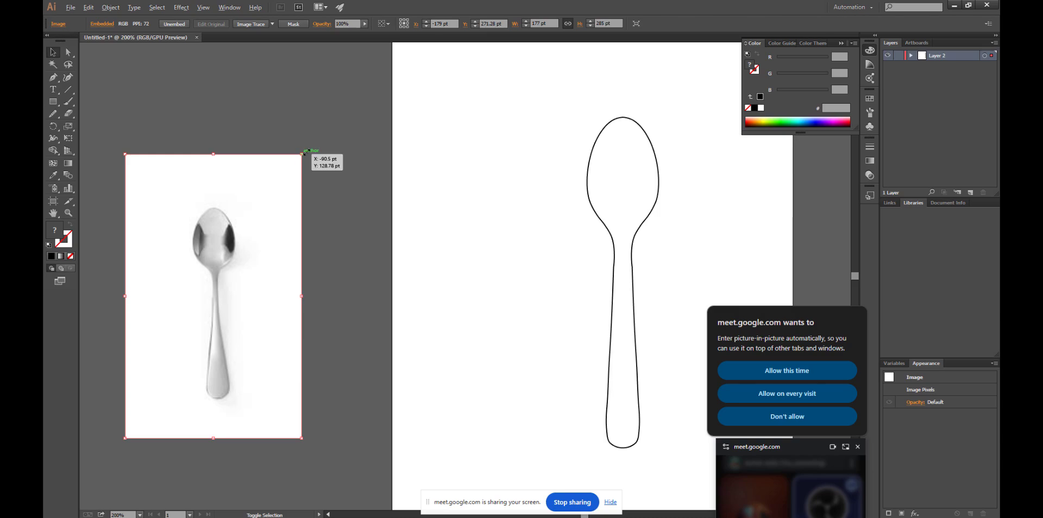
drag(302, 154, 320, 269)
click(340, 201)
scroll(347, 246, down, 2)
scroll(347, 245, down, 2)
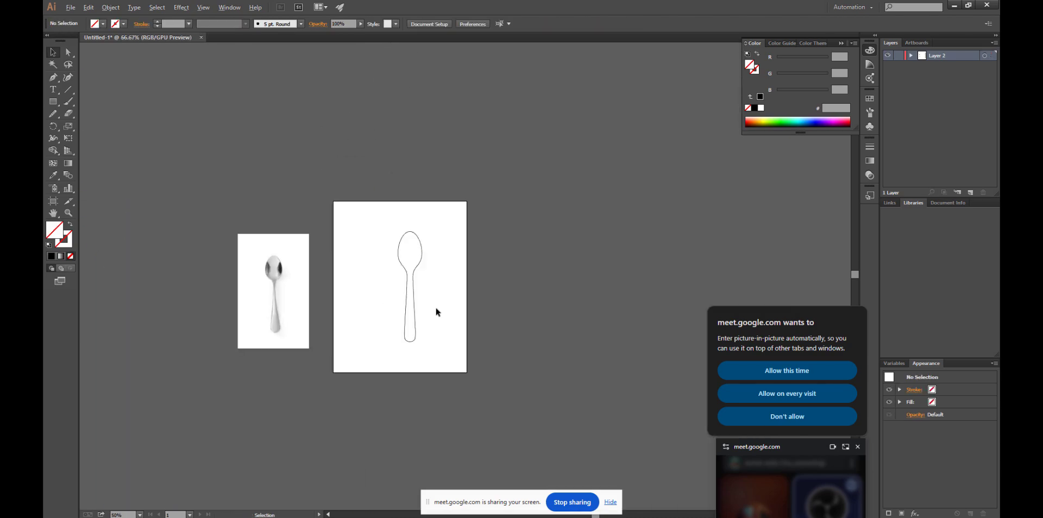
scroll(436, 310, up, 3)
scroll(424, 313, down, 3)
scroll(419, 315, up, 2)
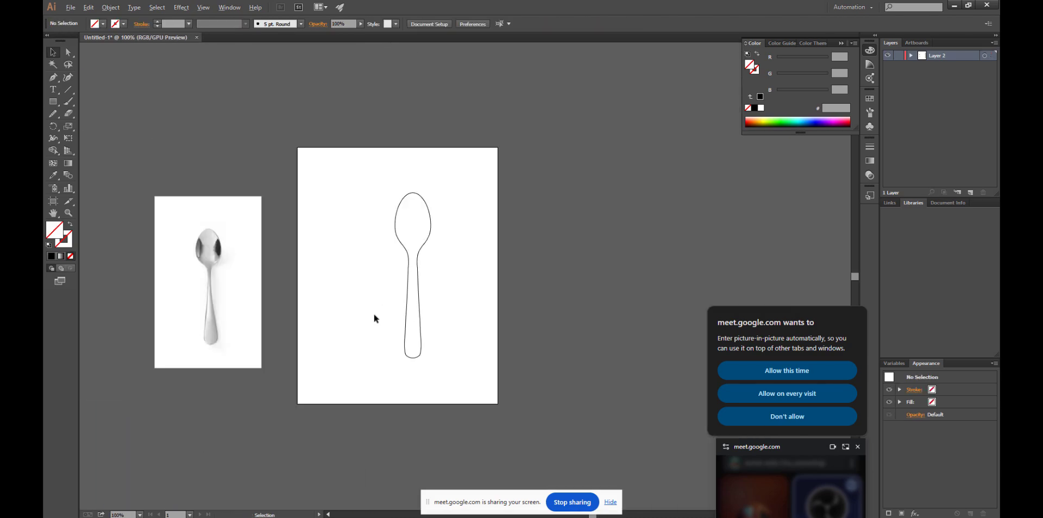
Fill the spoon outline with light grey DBDBDB sampled from the spoon photo's bowl using the Eyedropper.
click(406, 306)
scroll(220, 259, up, 2)
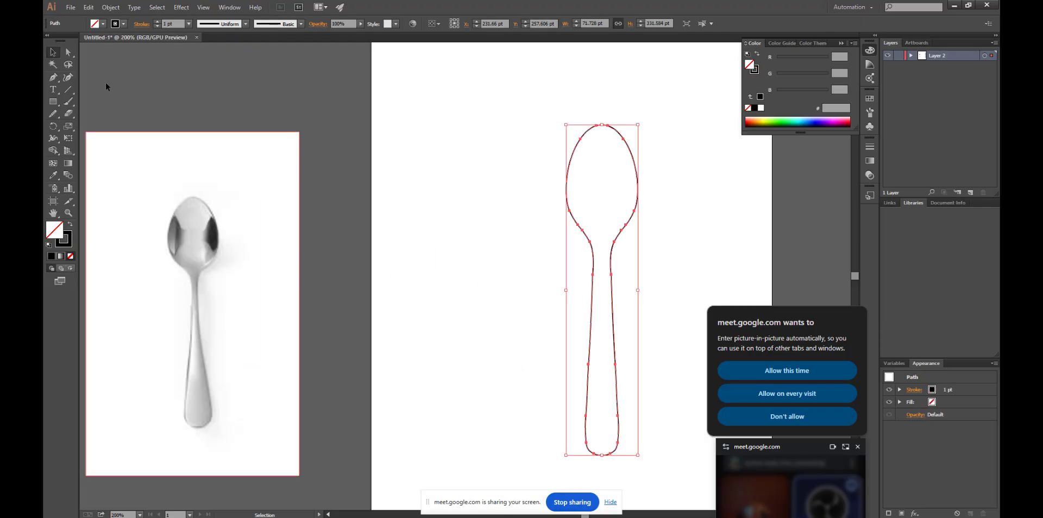
click(53, 175)
click(199, 226)
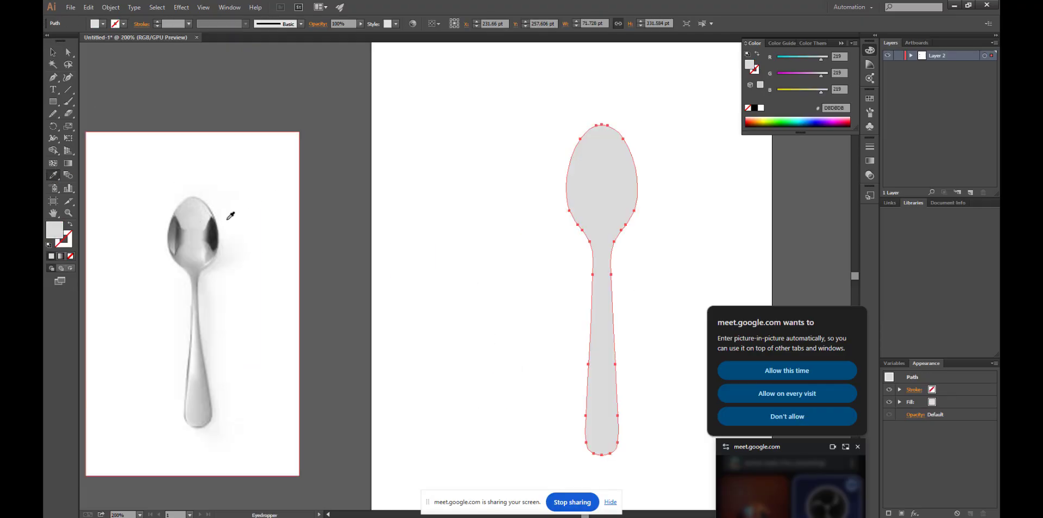
click(382, 123)
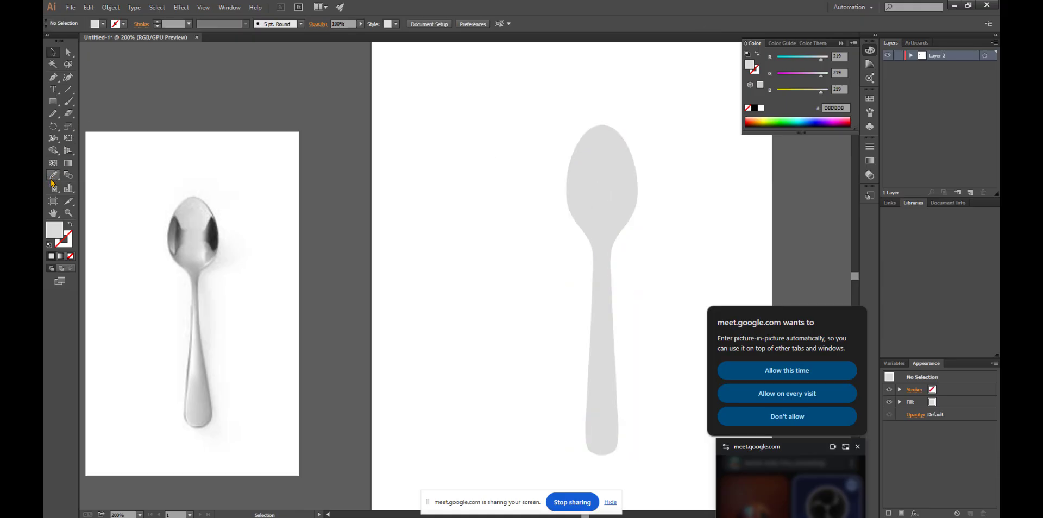
Move the grey spoon shape left on the artboard, closer to the reference photo, and deselect it.
click(604, 169)
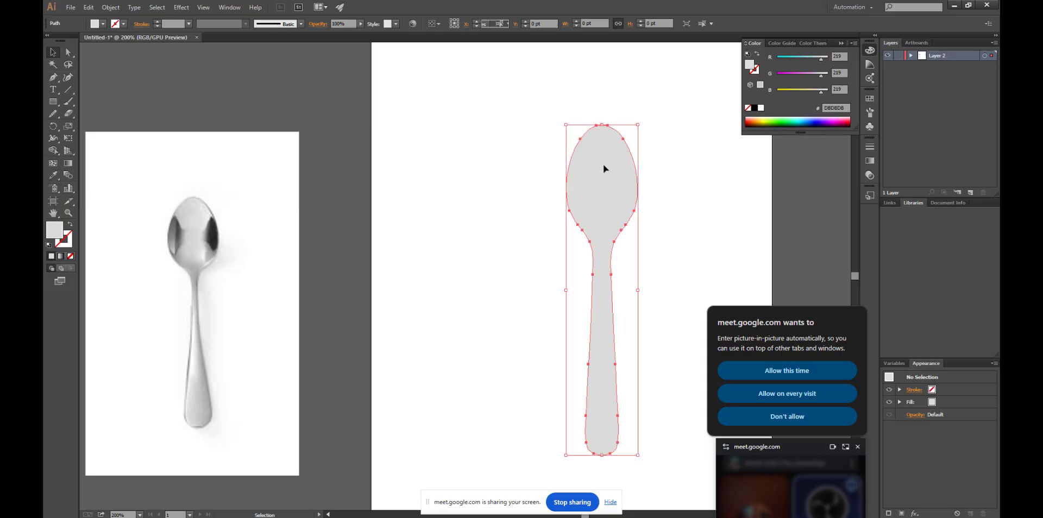
click(669, 177)
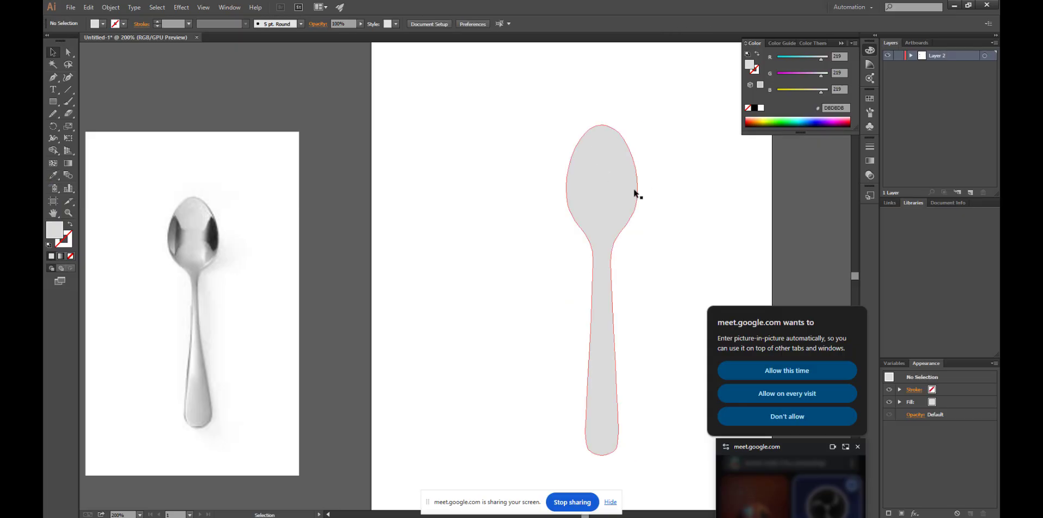
click(634, 190)
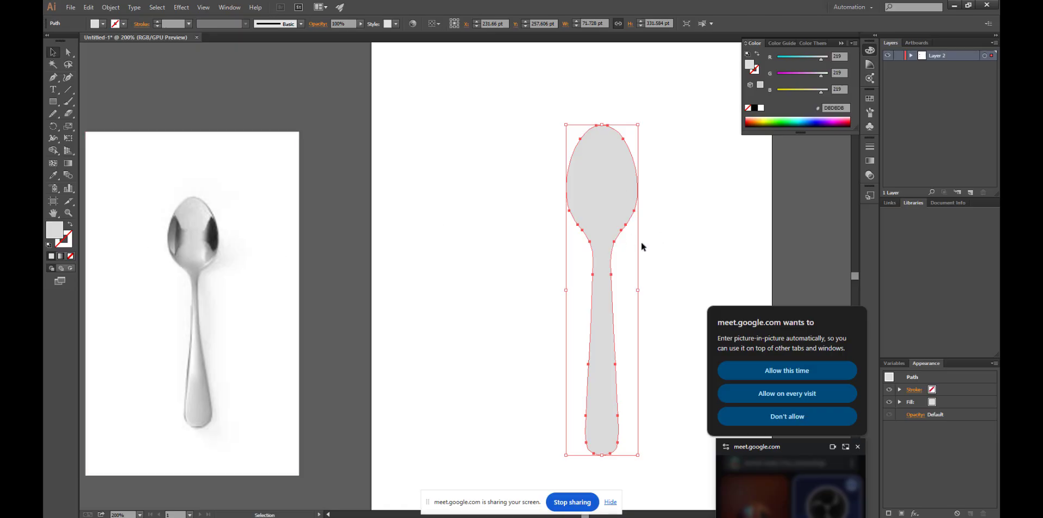
drag(614, 214, 525, 223)
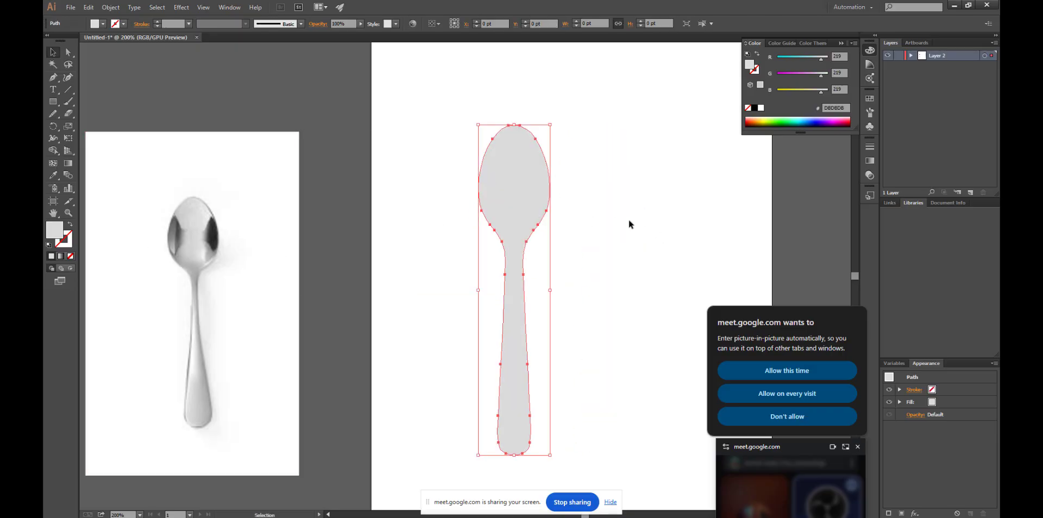
click(629, 223)
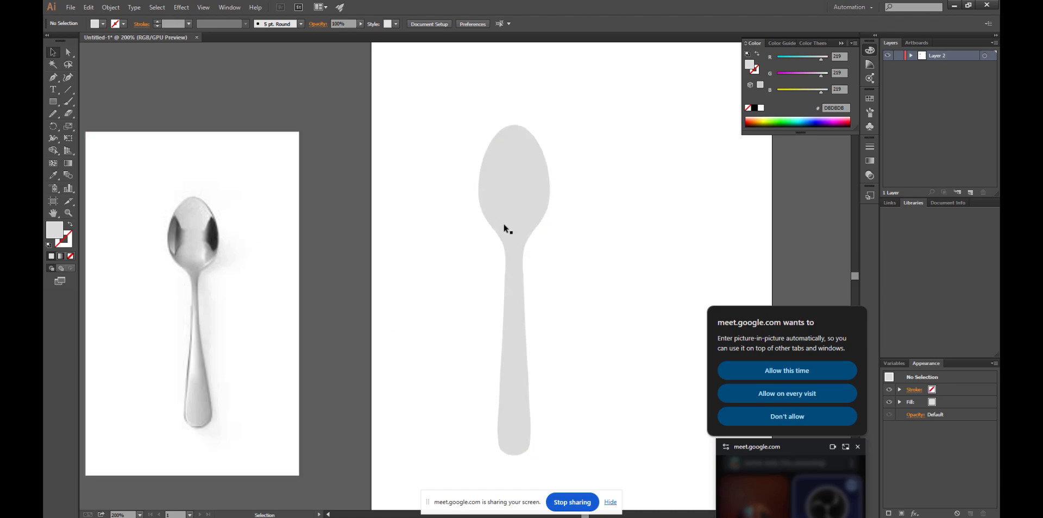
click(522, 314)
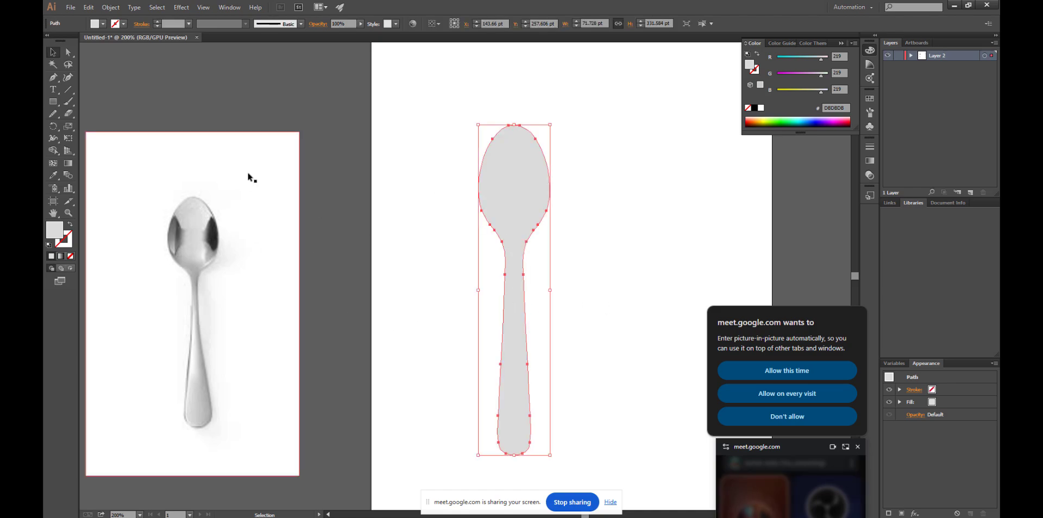
click(194, 240)
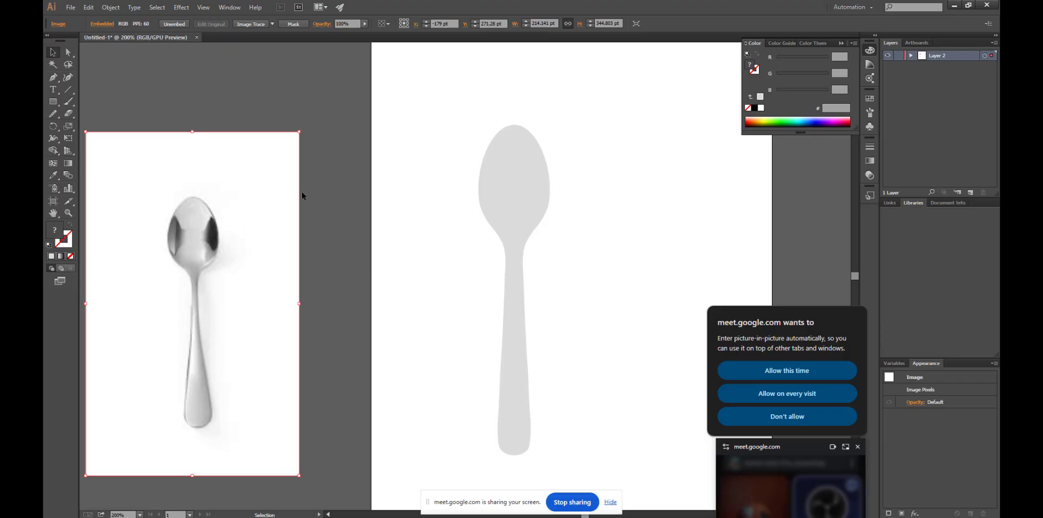
click(308, 232)
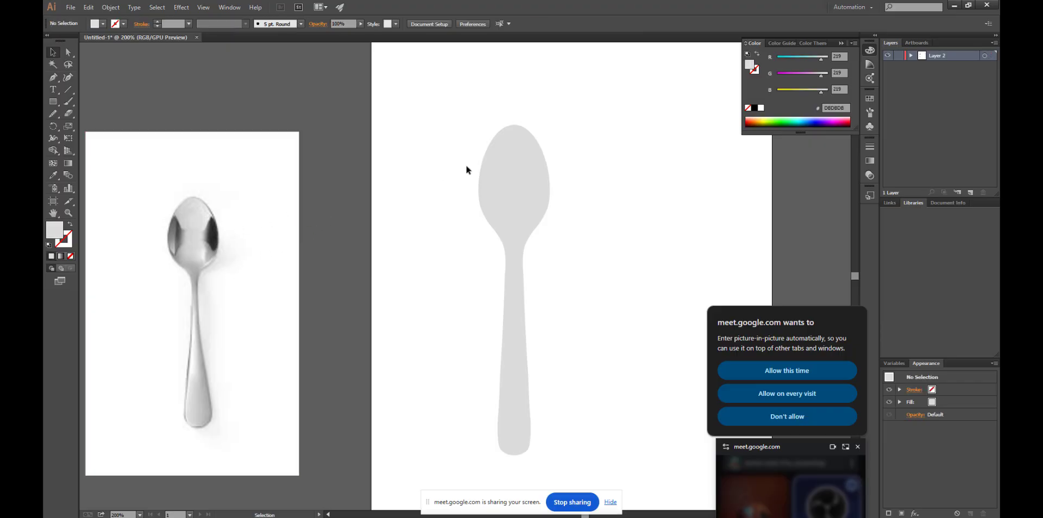
click(516, 166)
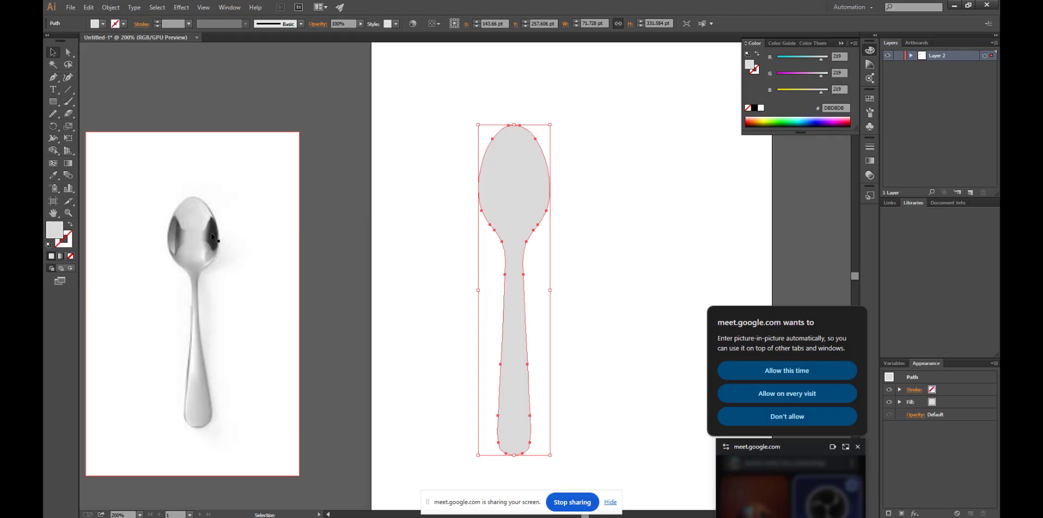
click(429, 233)
Add gradient mesh points to the grey spoon near the bowl's right and left edges and at two spots on the lower handle.
click(493, 222)
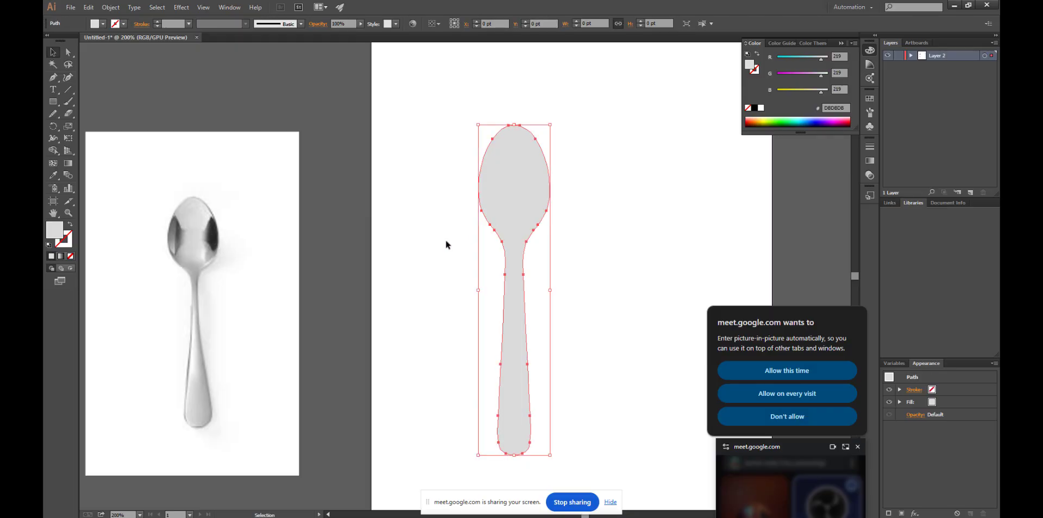
click(54, 164)
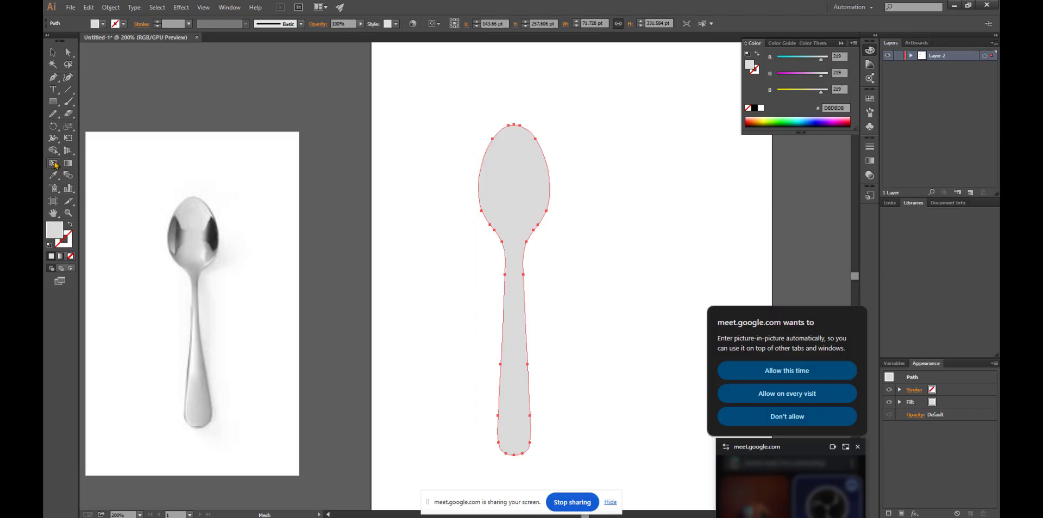
click(545, 186)
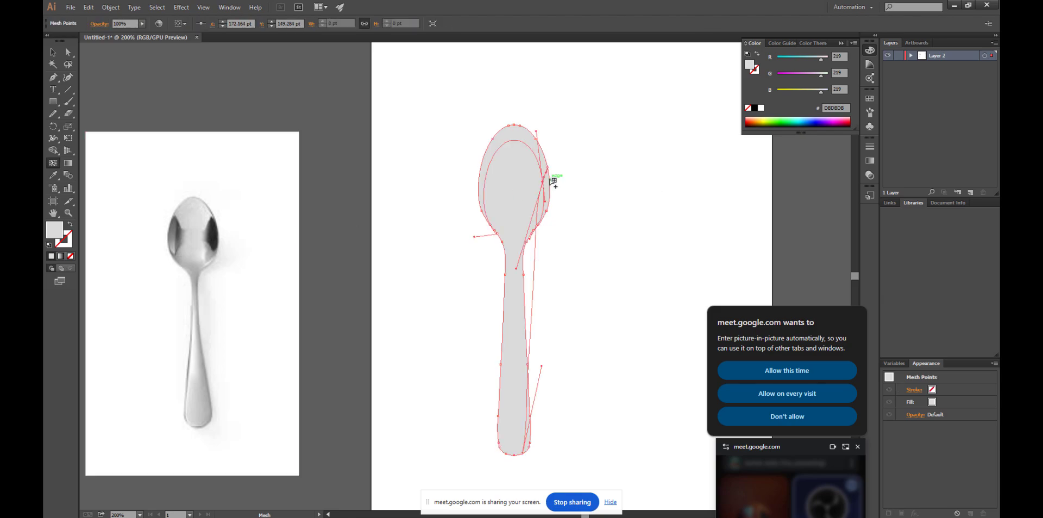
click(487, 183)
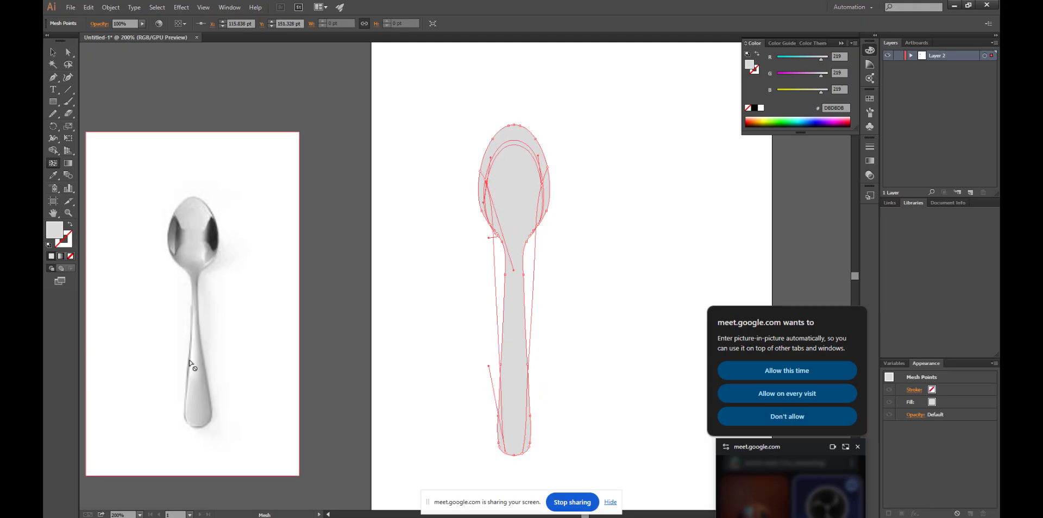
click(512, 352)
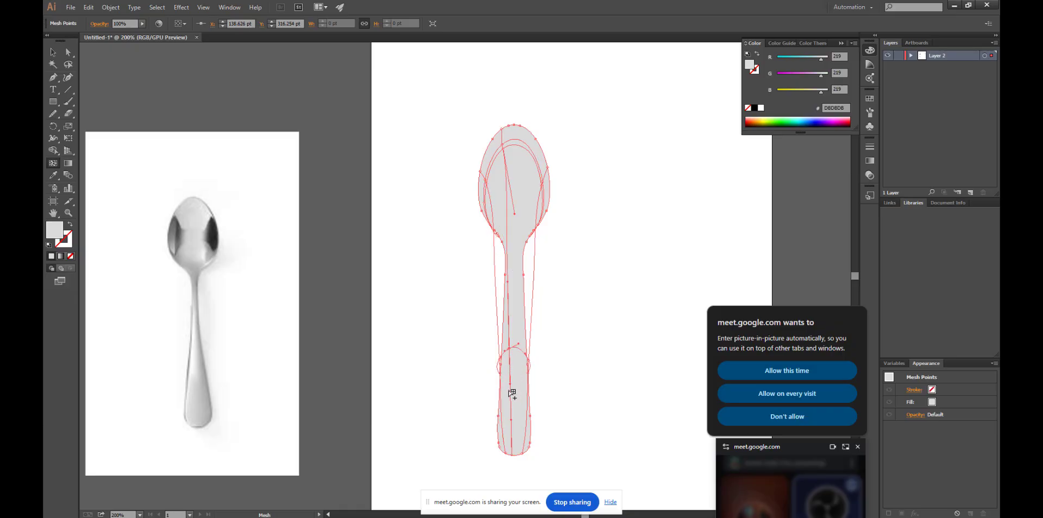
click(507, 389)
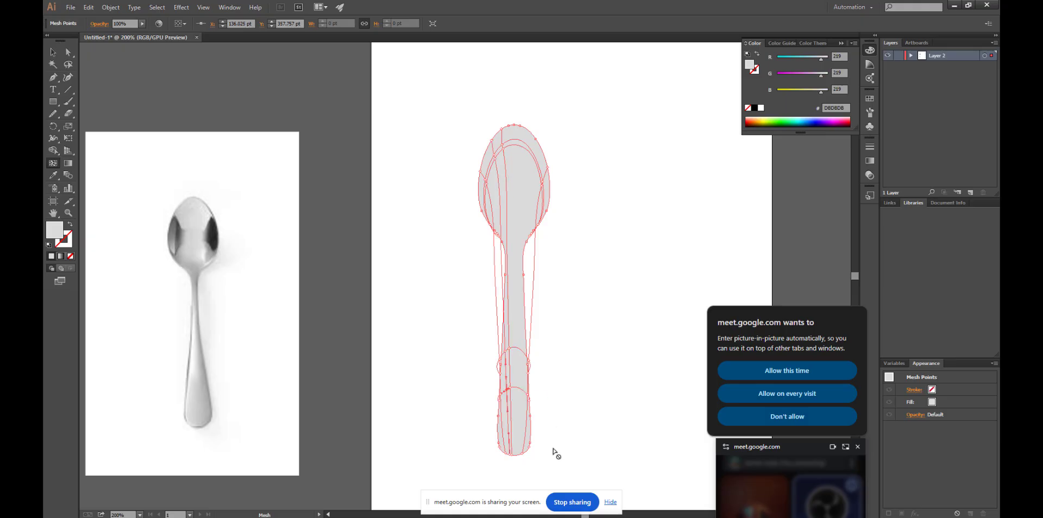
Lasso the mesh points along the bowl's right edge and color them dark grey 2C2C2C sampled from the photo's right-hand reflection, and deselect.
click(71, 65)
mouse_move(551, 142)
mouse_down()
mouse_move(533, 180)
mouse_move(548, 228)
mouse_move(573, 190)
mouse_move(551, 143)
mouse_up()
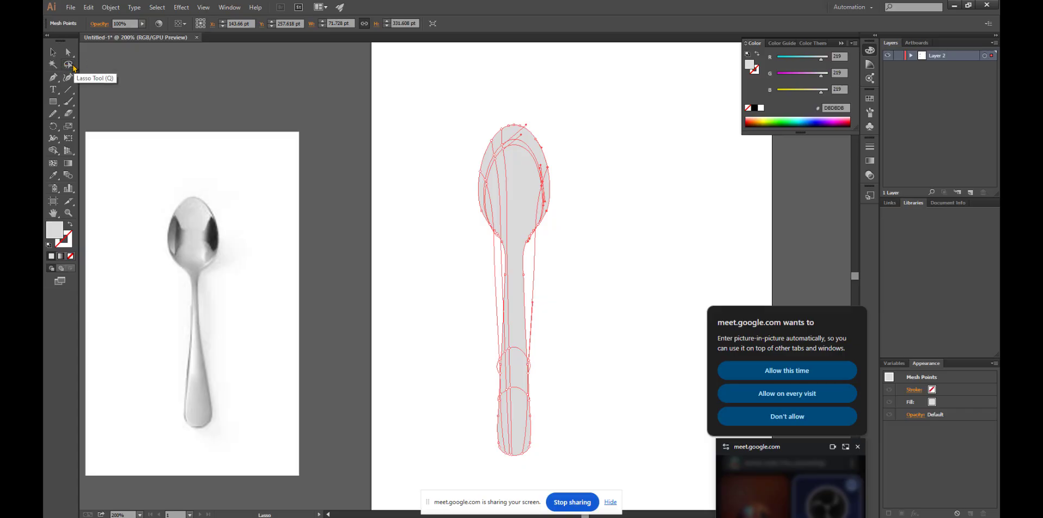
click(71, 65)
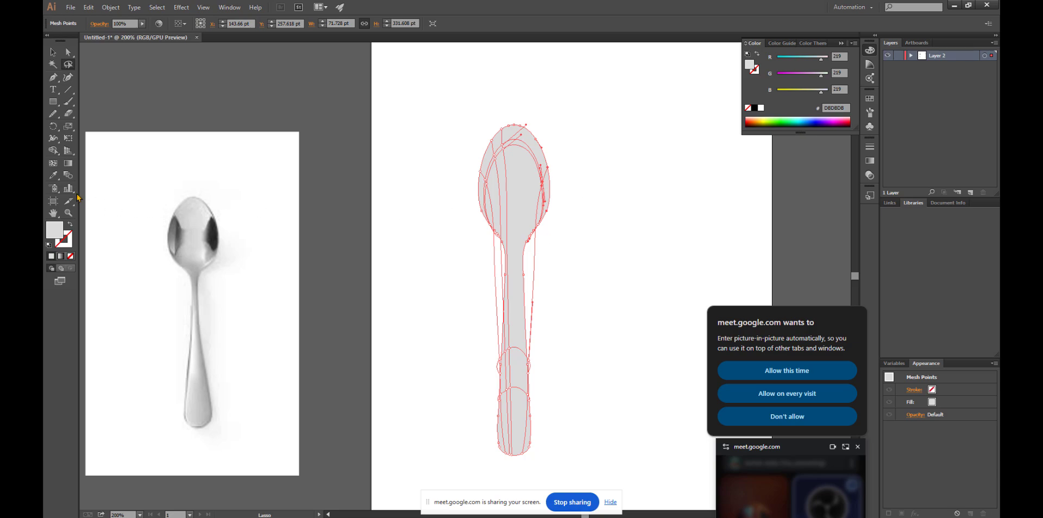
click(54, 175)
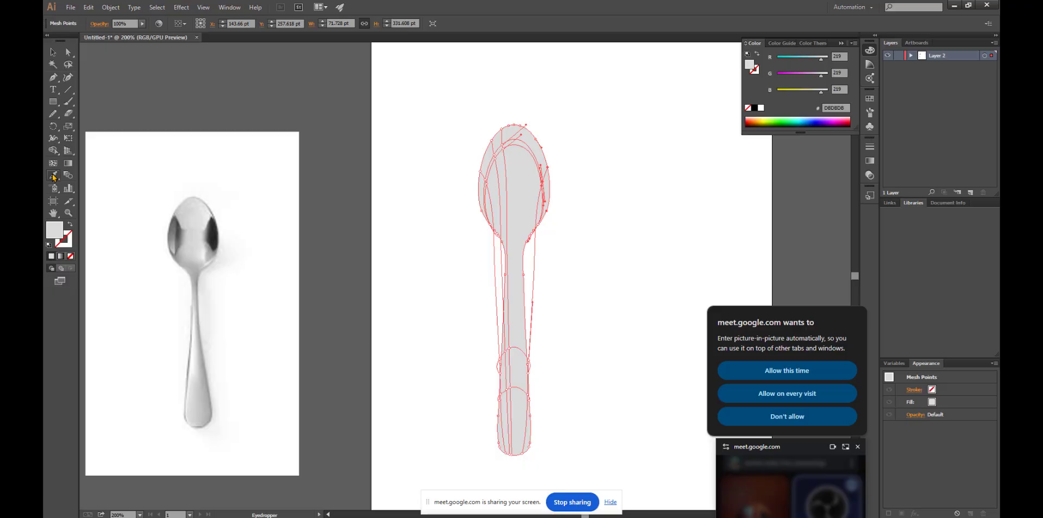
click(214, 229)
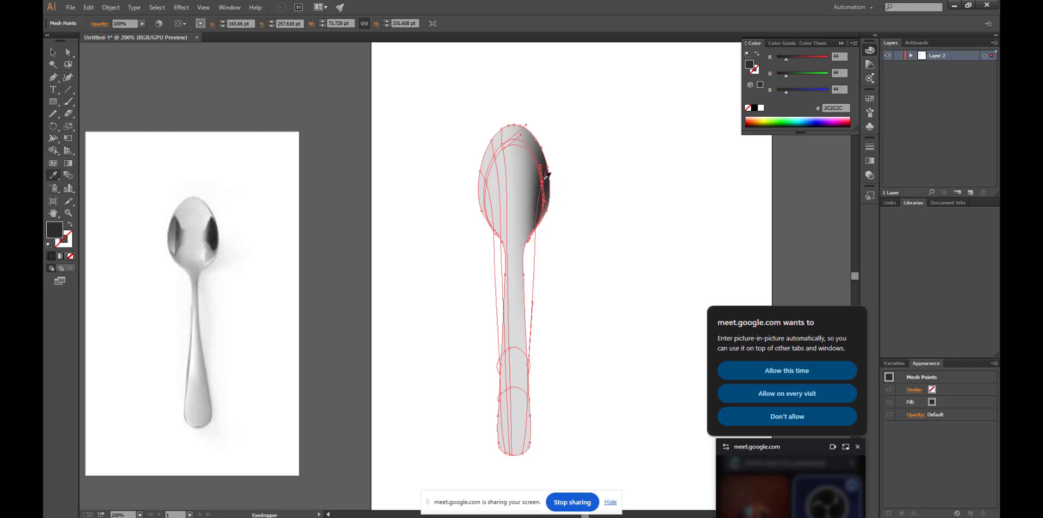
key(v)
click(380, 111)
Lasso the mesh points along the bowl's left edge and color them grey 6F6F6F sampled from the photo's left-hand reflection, and deselect.
click(521, 188)
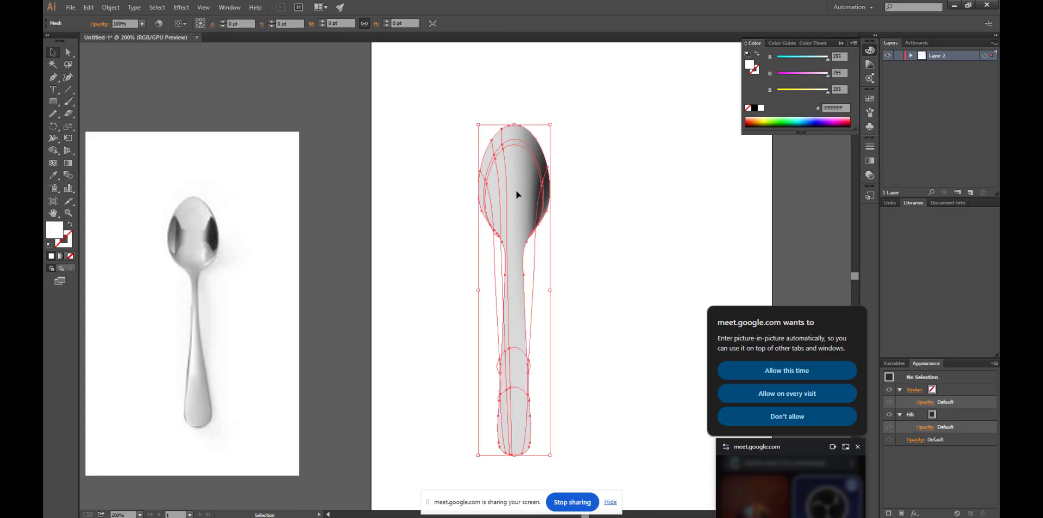
click(68, 64)
mouse_move(466, 157)
mouse_down()
mouse_move(493, 186)
mouse_move(483, 230)
mouse_move(467, 209)
mouse_move(467, 158)
mouse_up()
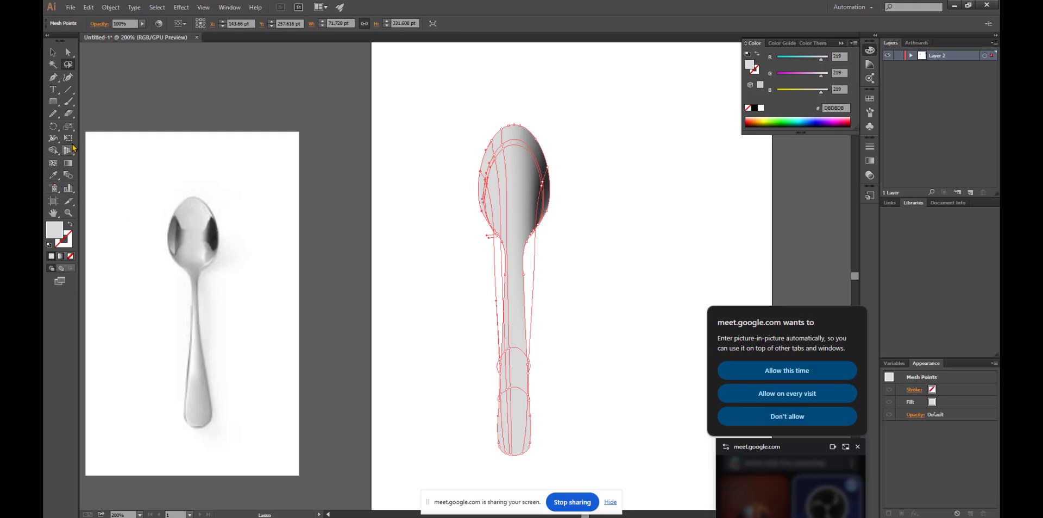
click(54, 176)
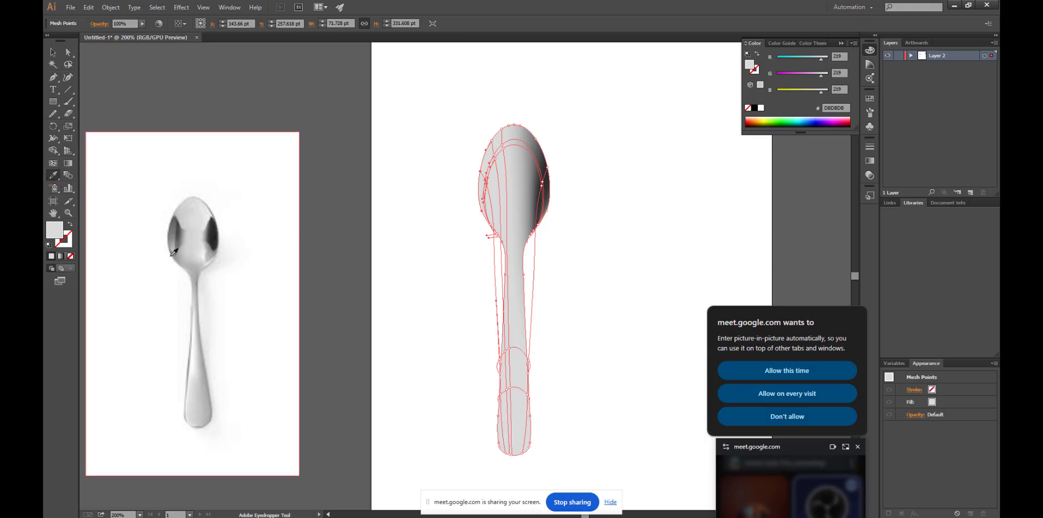
click(177, 230)
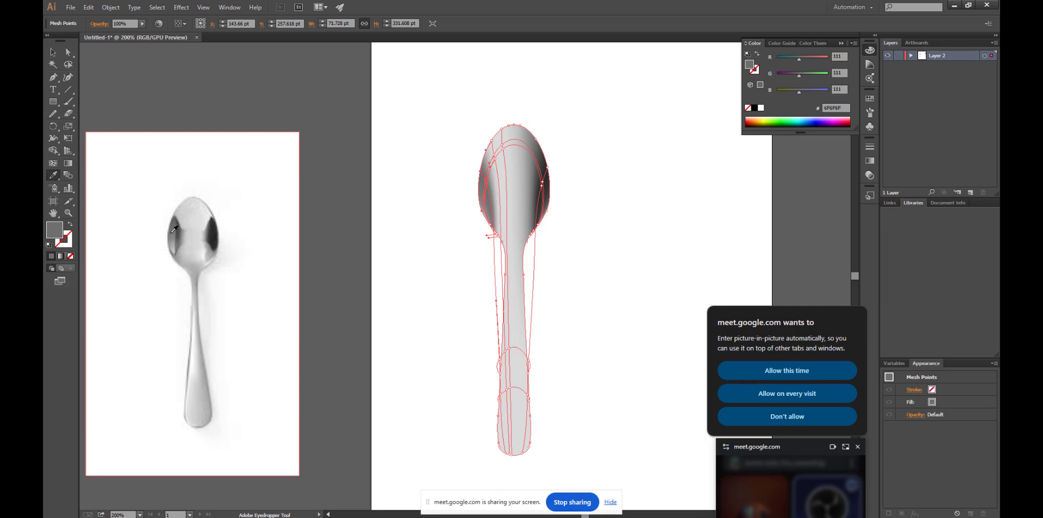
click(53, 52)
click(346, 109)
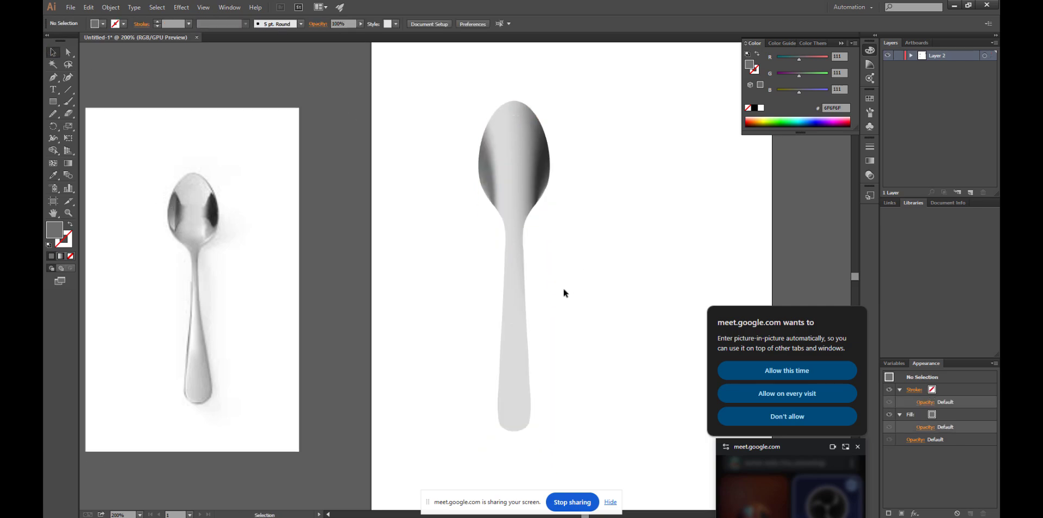
Lasso the mesh points along the handle's left side, color them near-white F7F7F7 sampled from the photo's handle, and deselect.
click(519, 343)
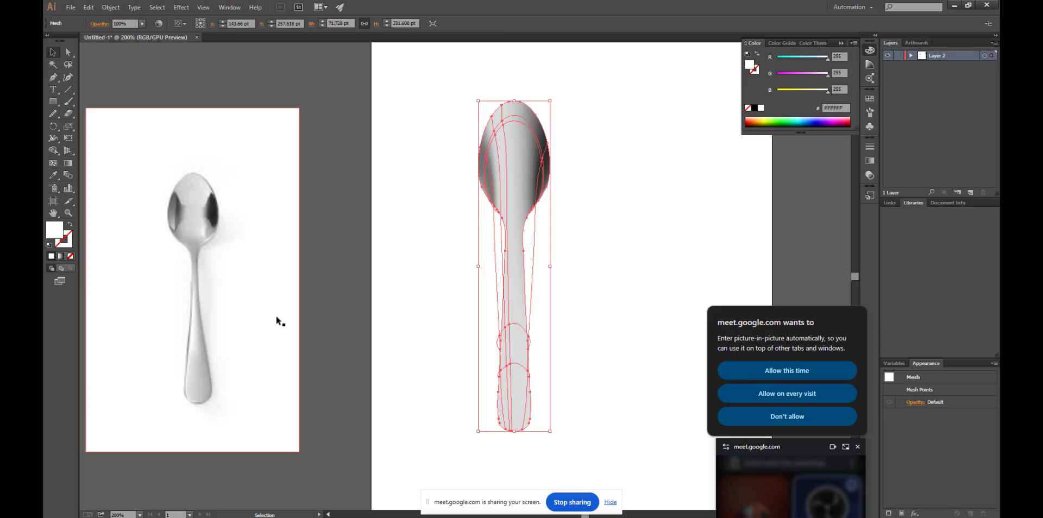
click(68, 64)
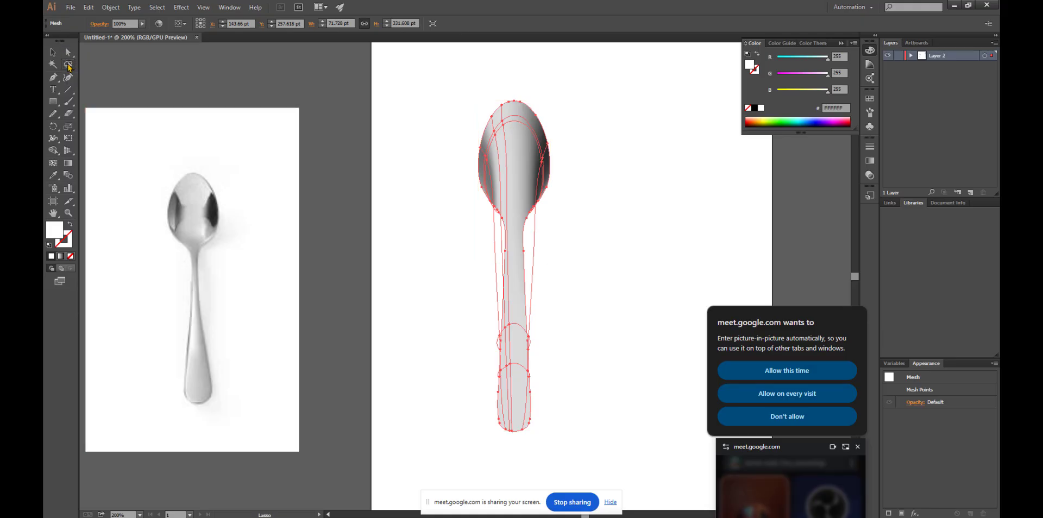
mouse_move(490, 279)
mouse_down()
mouse_move(510, 342)
mouse_move(504, 409)
mouse_move(493, 419)
mouse_move(476, 394)
mouse_move(473, 355)
mouse_move(490, 280)
mouse_up()
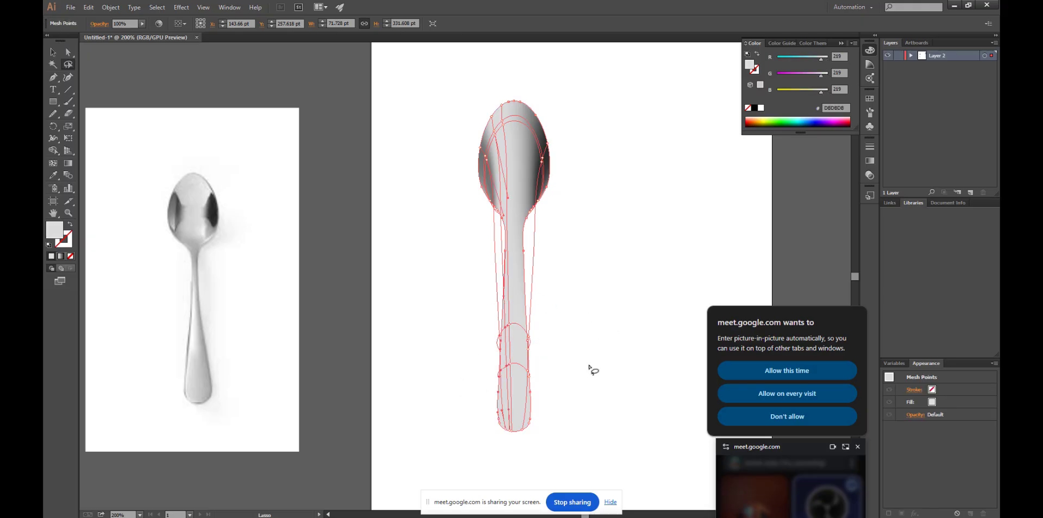
click(53, 174)
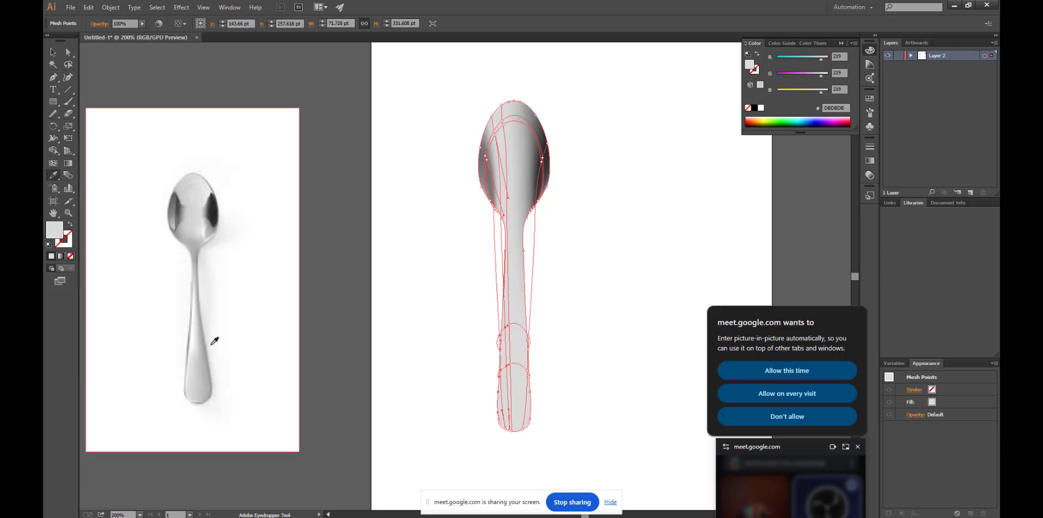
click(193, 332)
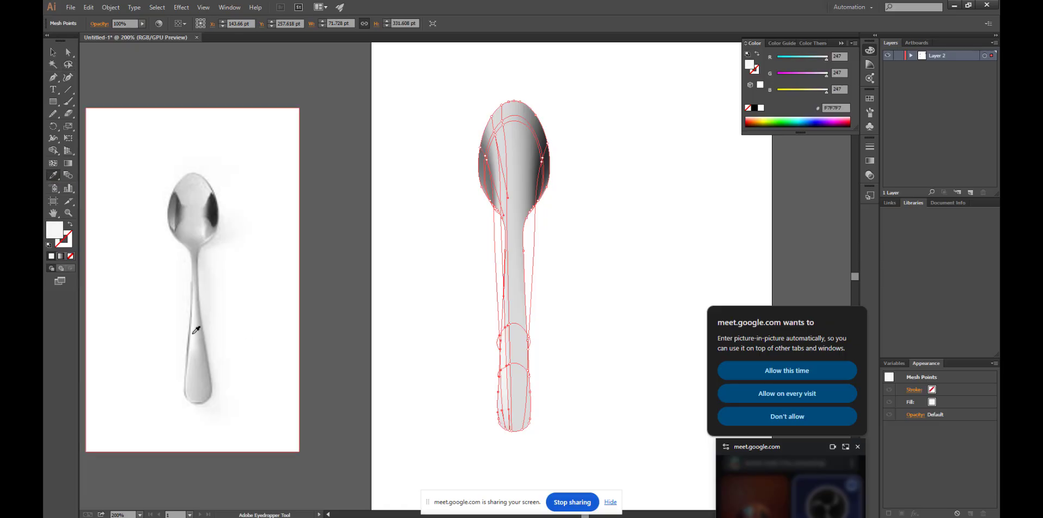
key(v)
click(407, 141)
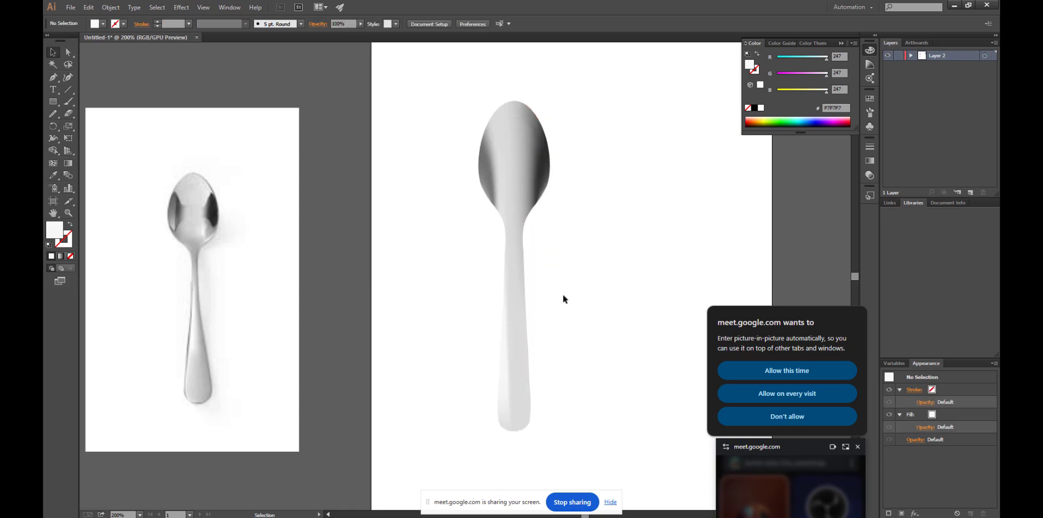
Move the shaded spoon slightly right and up on the artboard and deselect it.
drag(528, 309, 568, 302)
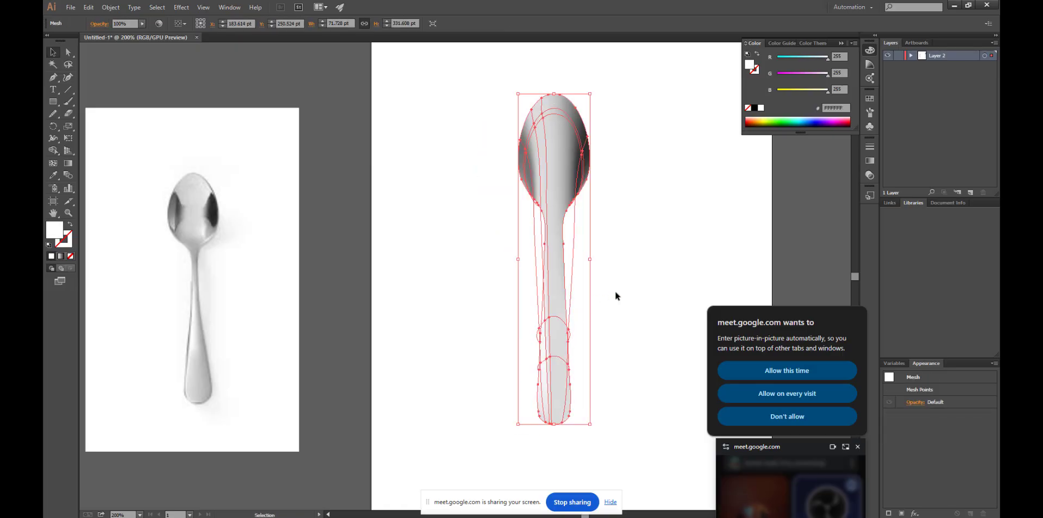
click(615, 291)
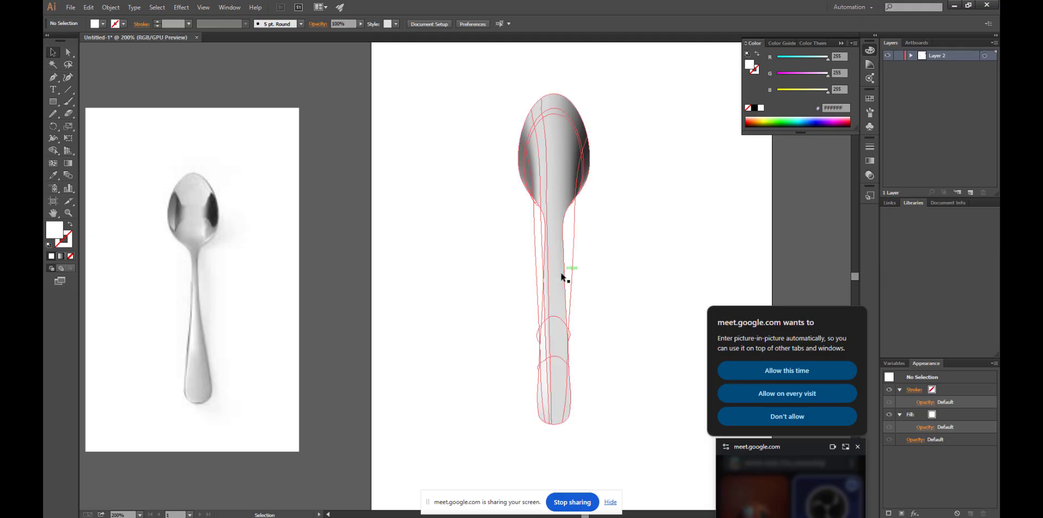
mouse_move(557, 275)
mouse_down()
mouse_move(404, 281)
mouse_move(549, 282)
mouse_up()
click(609, 327)
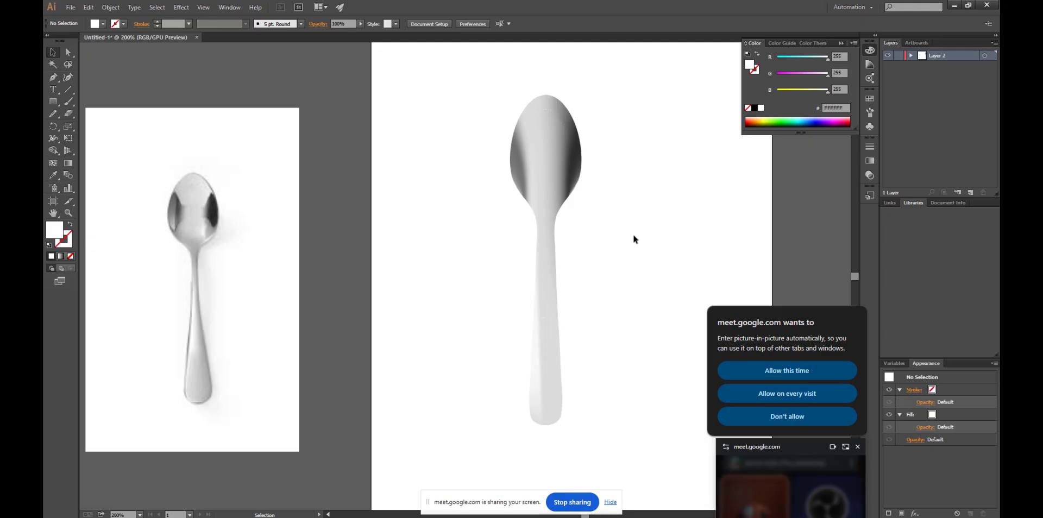
Lasso the mesh points where the bowl's lower left meets the neck and color them grey B3B3B3 sampled from the photo's lower bowl.
click(548, 293)
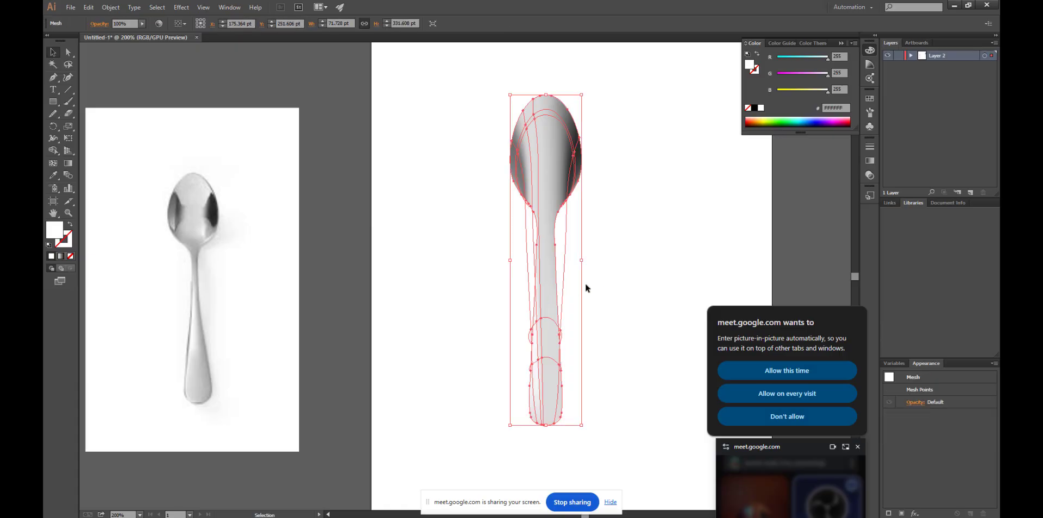
click(68, 64)
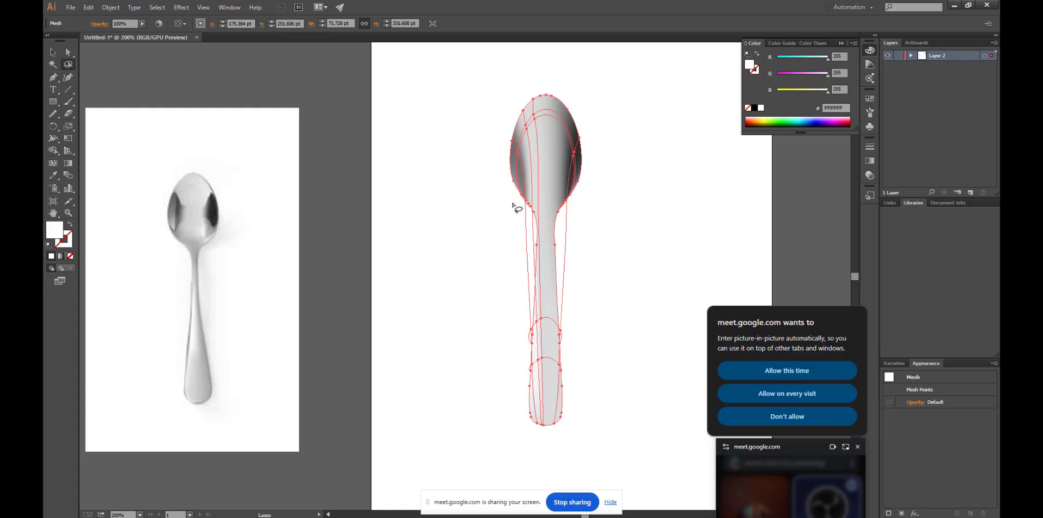
mouse_move(514, 203)
mouse_down()
mouse_move(538, 206)
mouse_move(543, 236)
mouse_move(522, 227)
mouse_move(516, 204)
mouse_up()
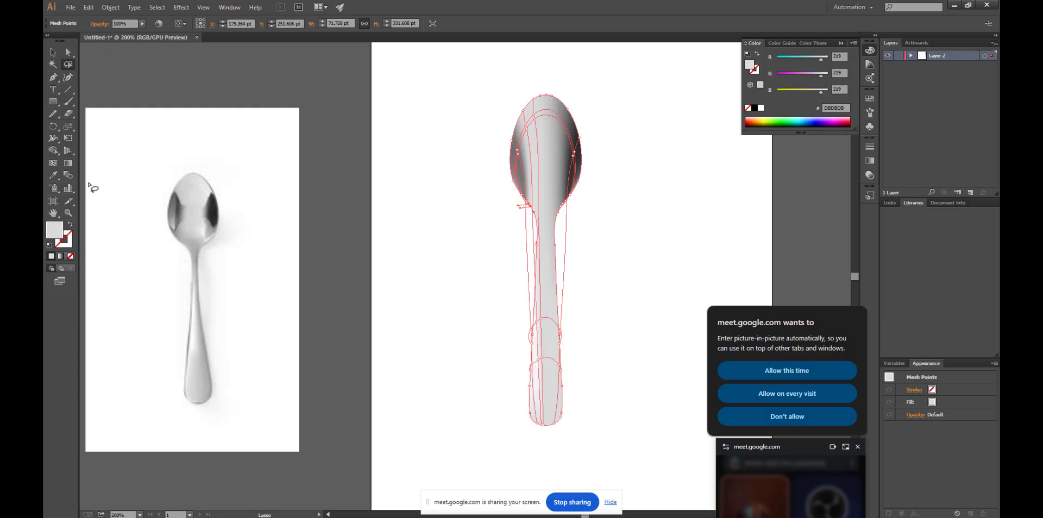
click(52, 175)
click(205, 230)
click(187, 236)
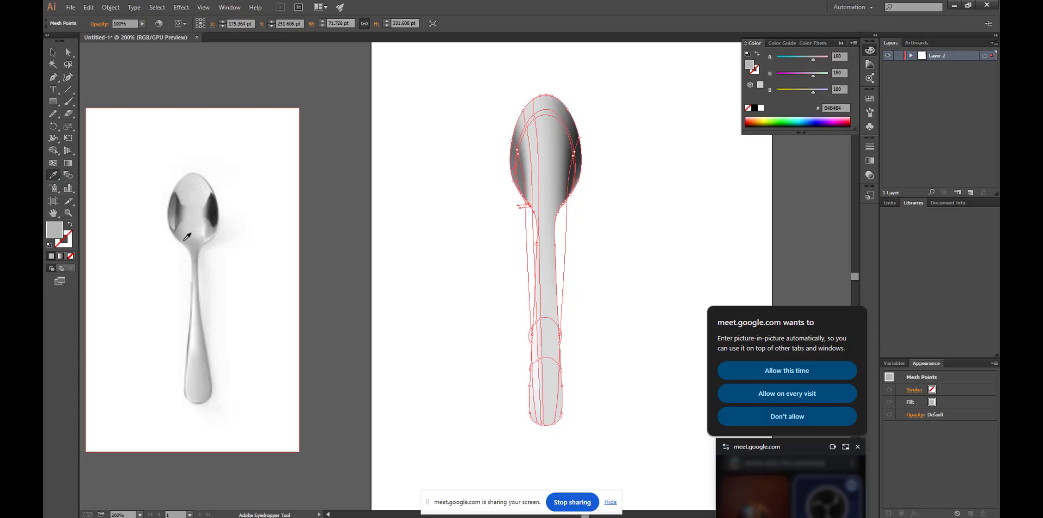
click(67, 64)
mouse_move(504, 192)
mouse_down()
mouse_move(525, 195)
mouse_move(546, 220)
mouse_move(530, 253)
mouse_move(508, 199)
mouse_move(515, 194)
mouse_up()
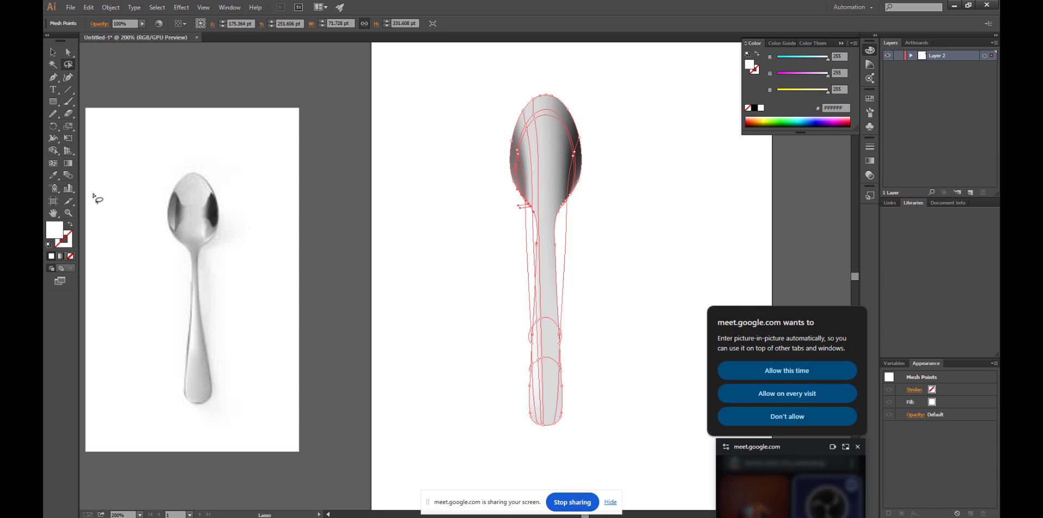
click(53, 175)
click(193, 237)
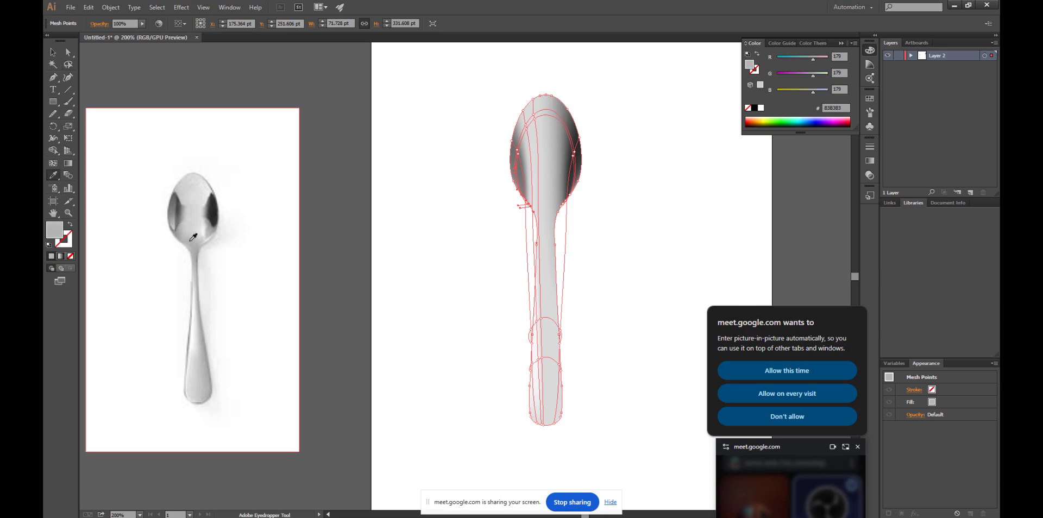
click(53, 51)
click(322, 95)
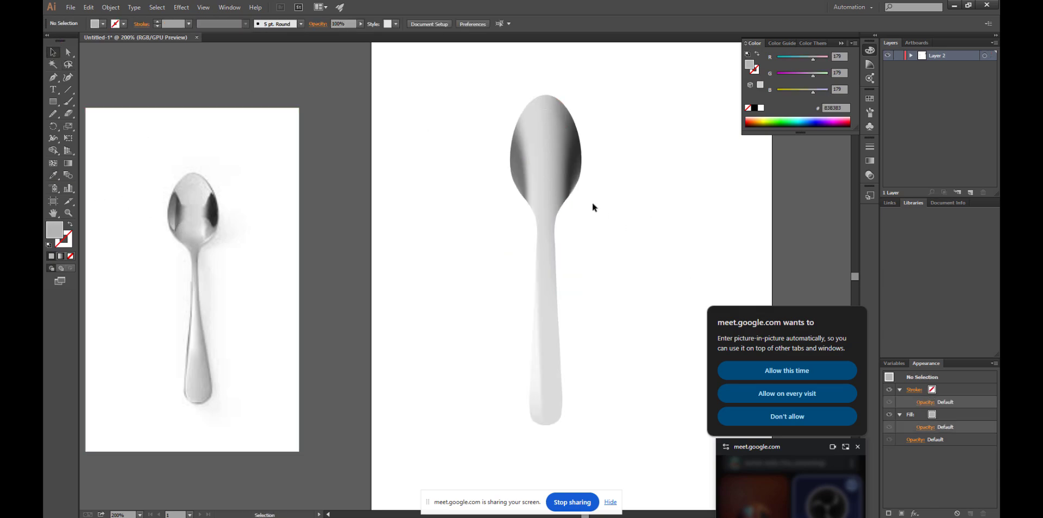
Move the spoon slightly down and right on the artboard and deselect it.
drag(551, 203, 570, 227)
click(639, 248)
click(637, 266)
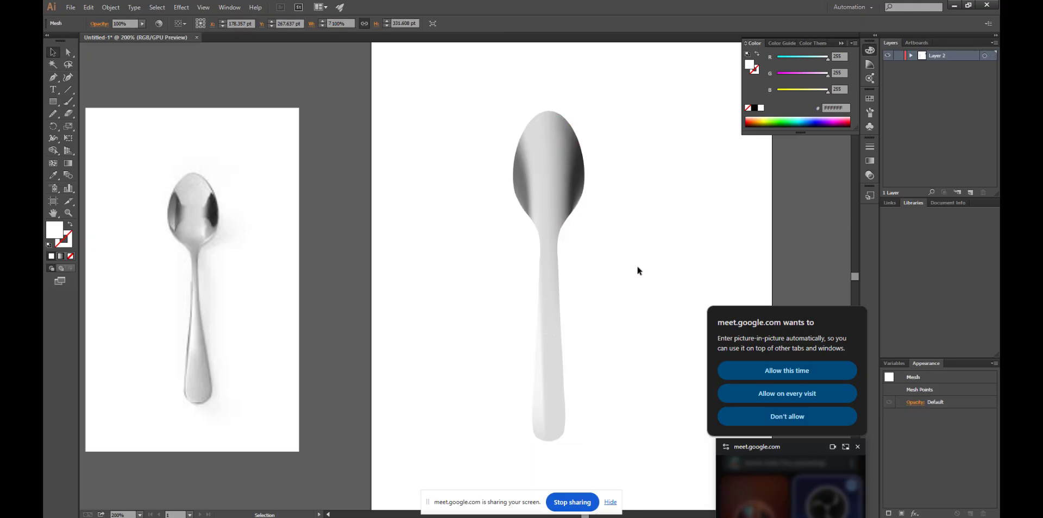
Add a gradient mesh point on the right side of the spoon's neck, color it grey A6A6A6 sampled from the photo's neck, and deselect.
click(543, 220)
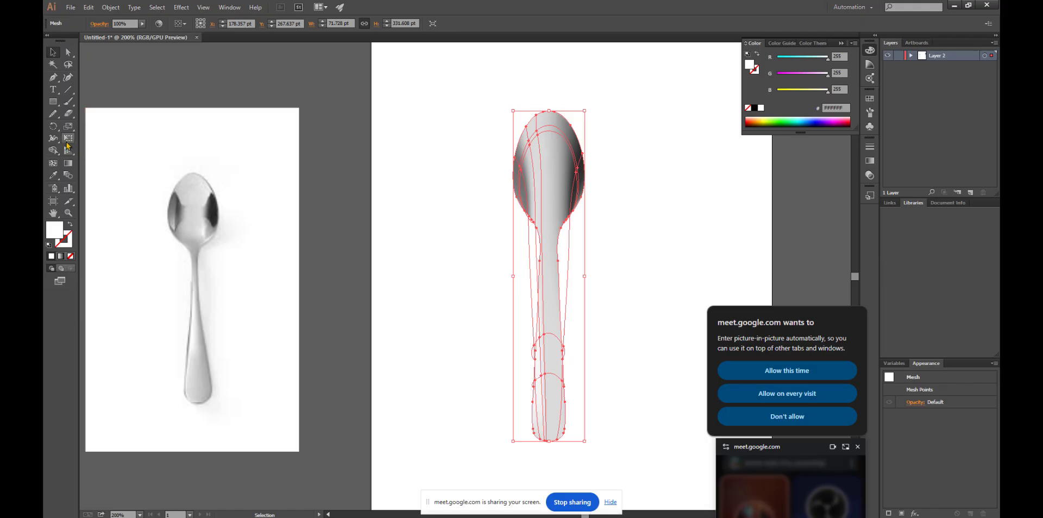
click(52, 163)
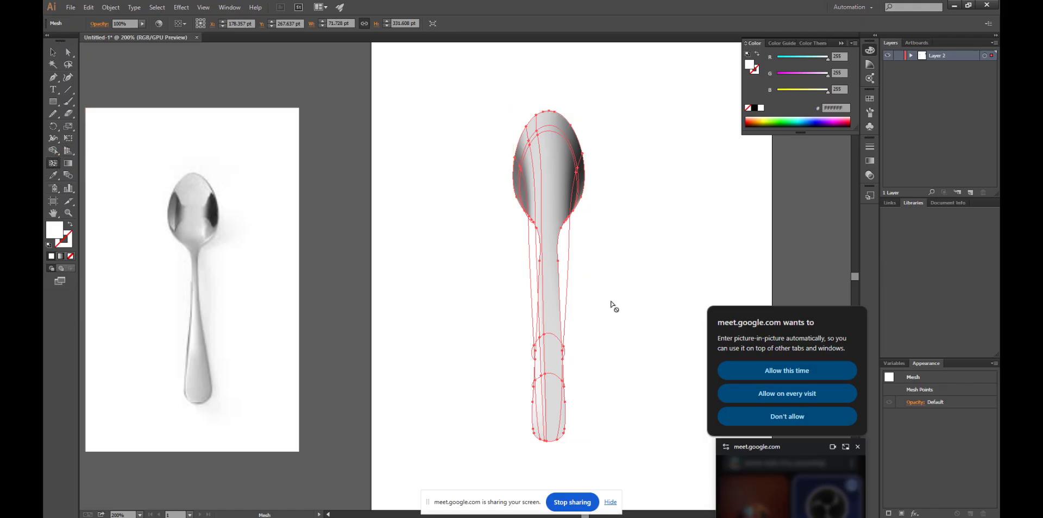
click(558, 242)
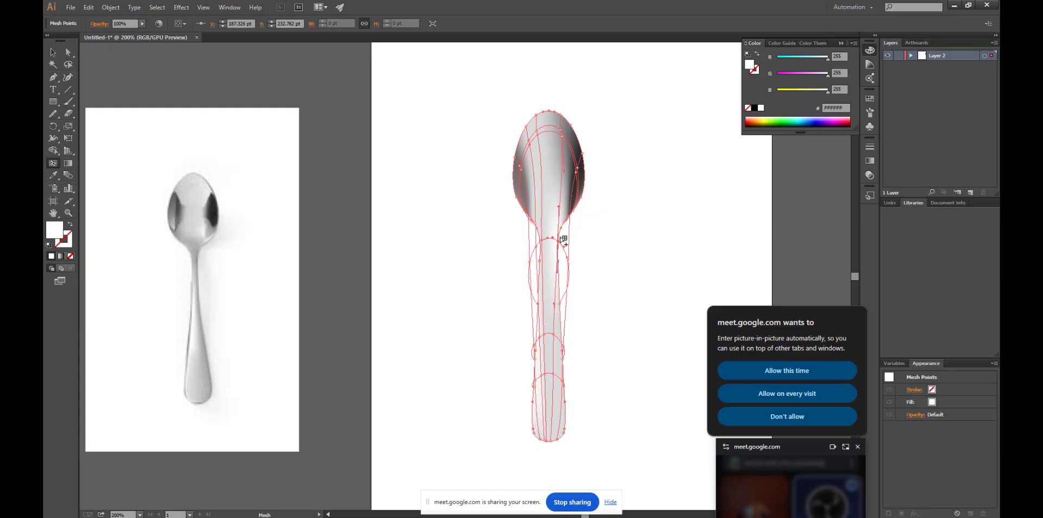
click(53, 175)
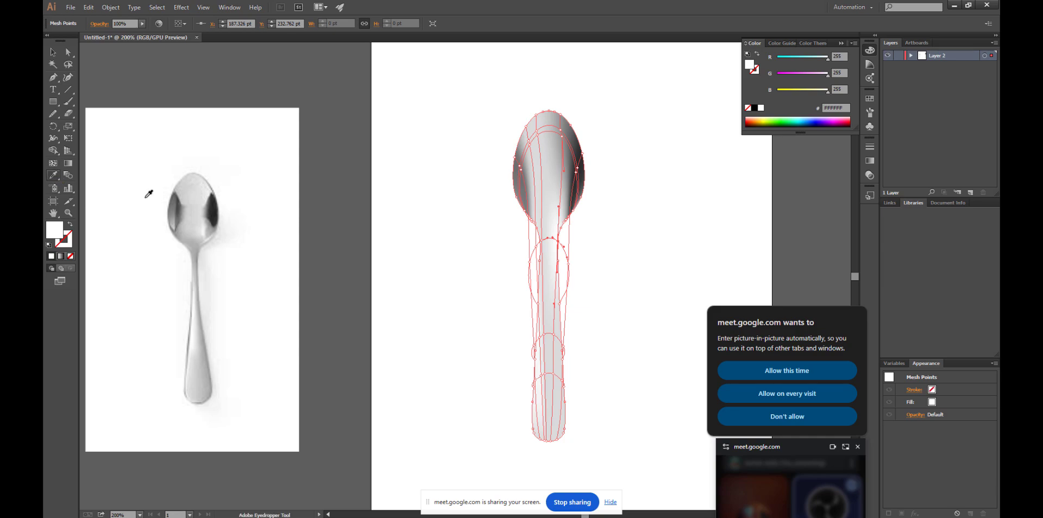
click(199, 251)
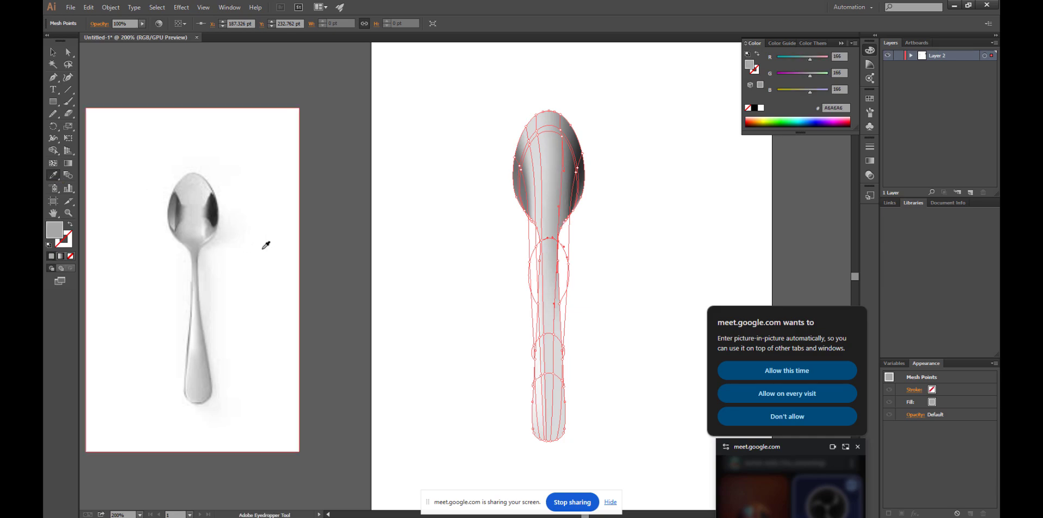
click(53, 52)
click(408, 101)
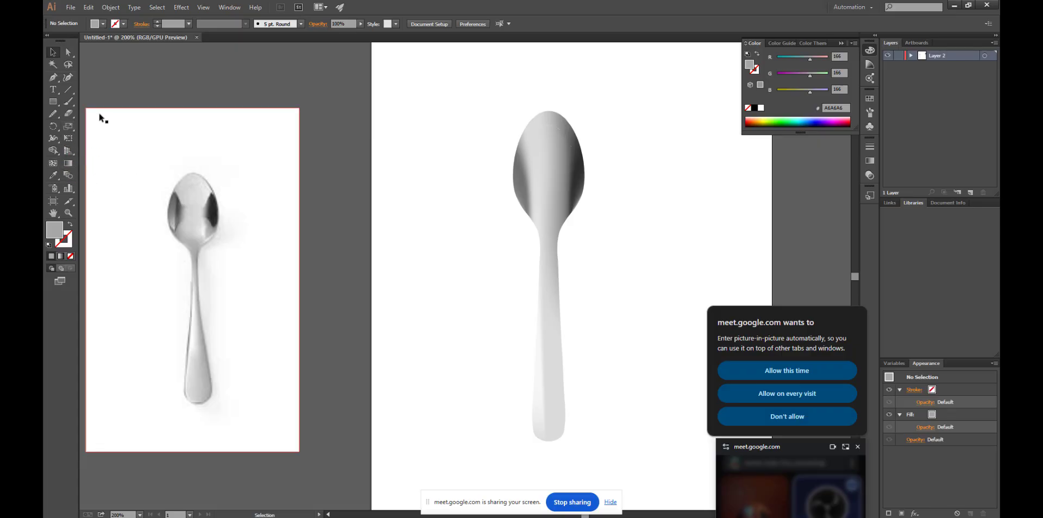
Lasso the mesh points at the lower end of the handle and color them grey BEBEBE sampled from the photo's handle end.
click(68, 64)
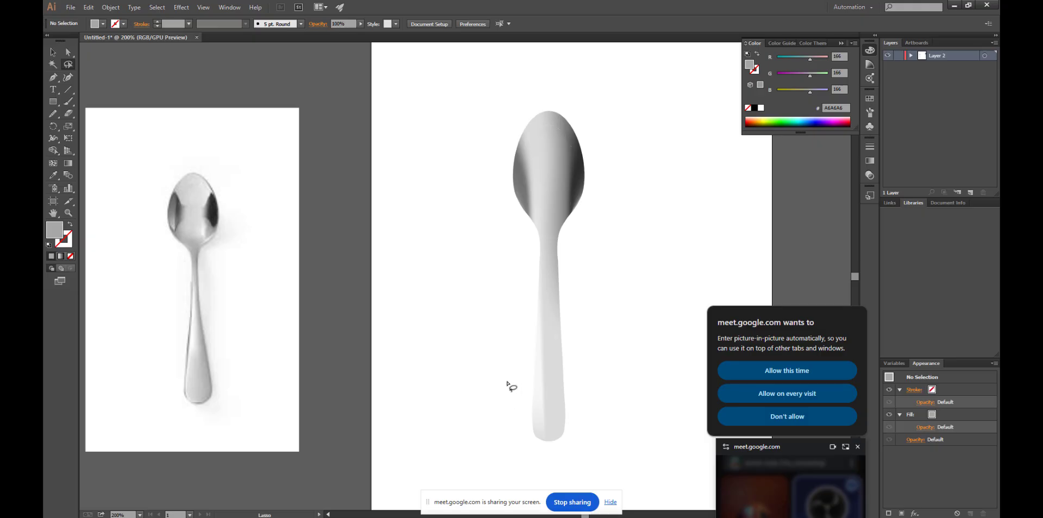
mouse_move(523, 374)
mouse_down()
mouse_move(535, 396)
mouse_move(573, 392)
mouse_move(586, 412)
mouse_move(580, 448)
mouse_move(528, 456)
mouse_move(527, 380)
mouse_up()
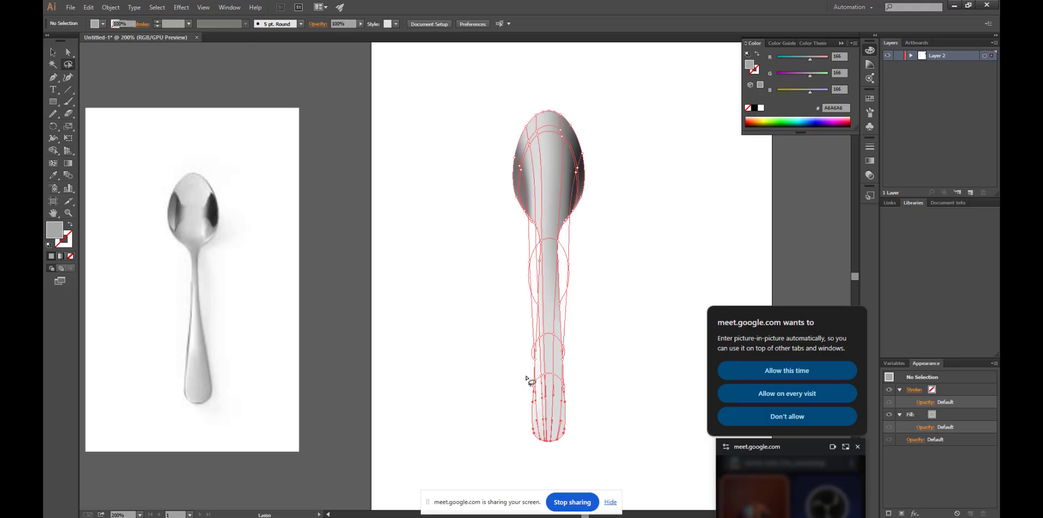
click(53, 176)
click(204, 389)
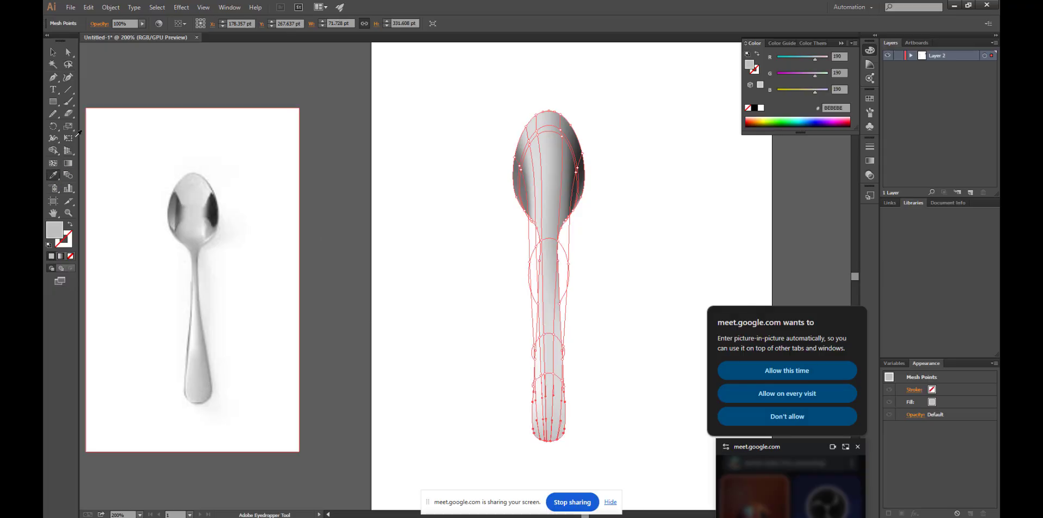
Deselect the handle's mesh points and select the whole spoon mesh.
click(53, 53)
click(433, 140)
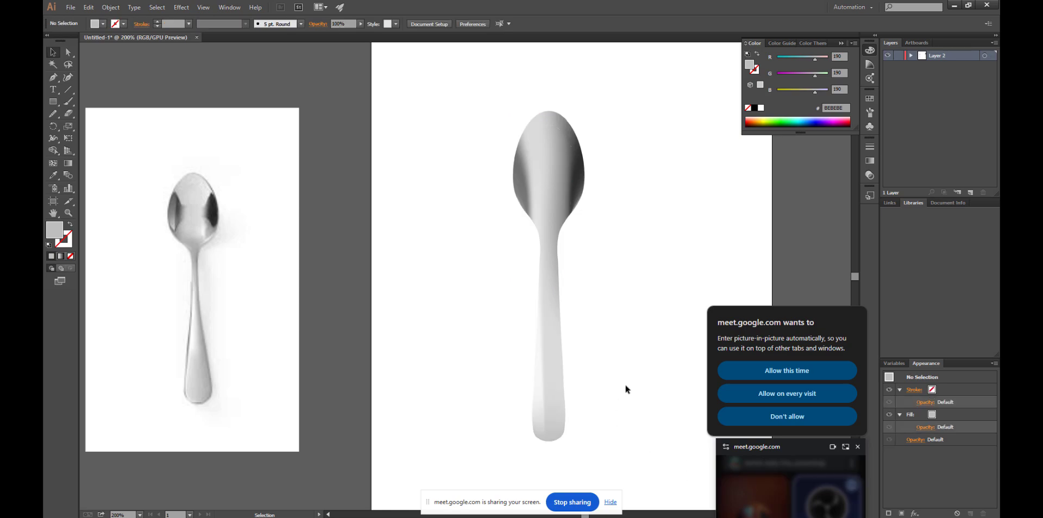
click(555, 386)
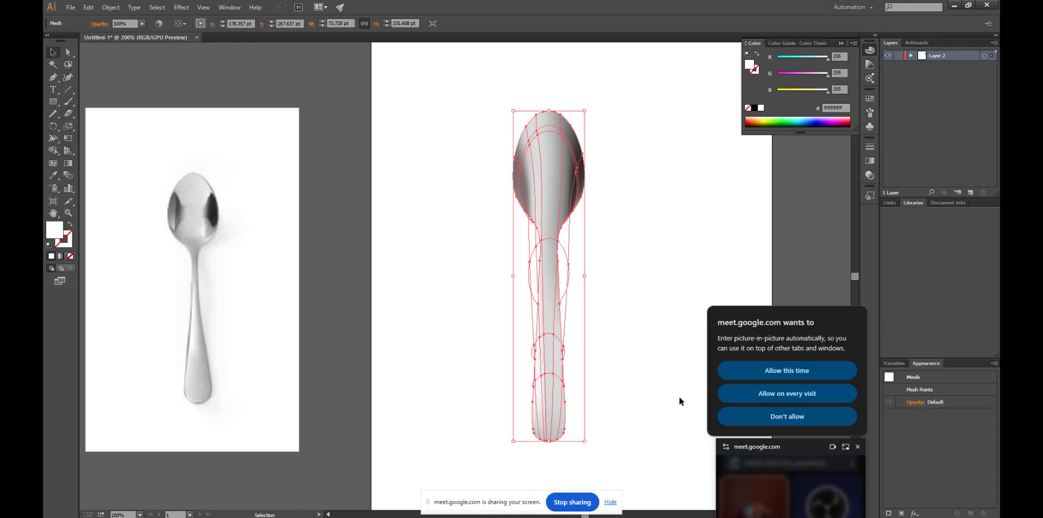
click(68, 77)
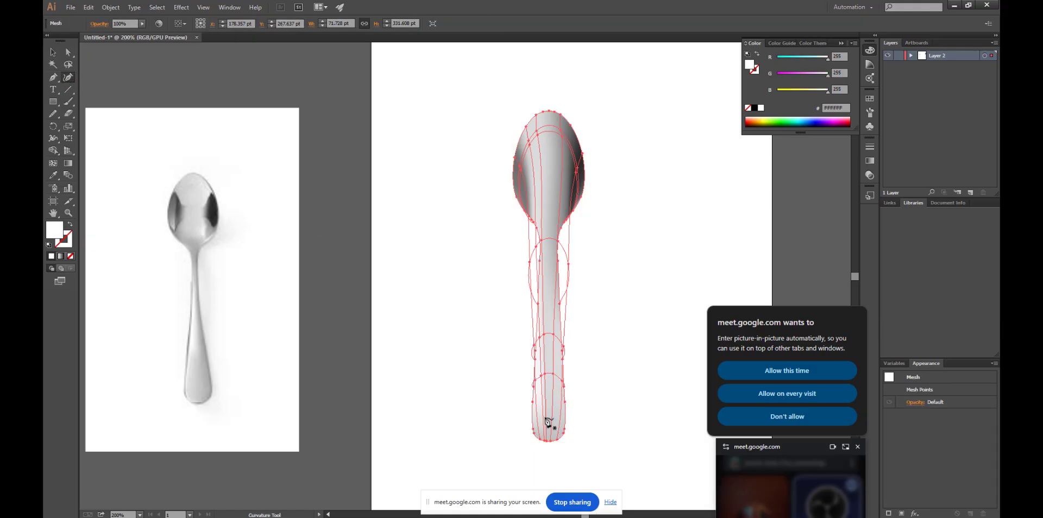
click(546, 375)
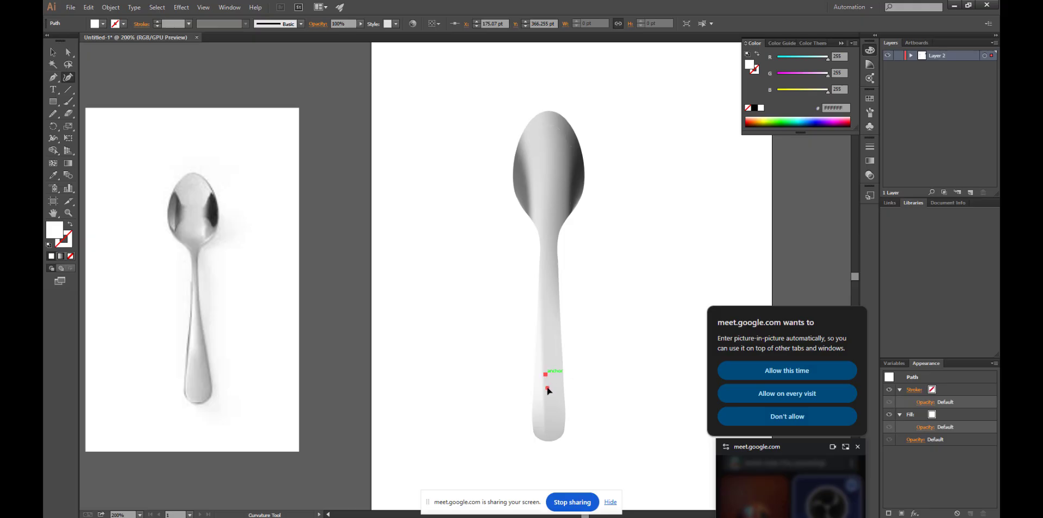
key(ctrl+z)
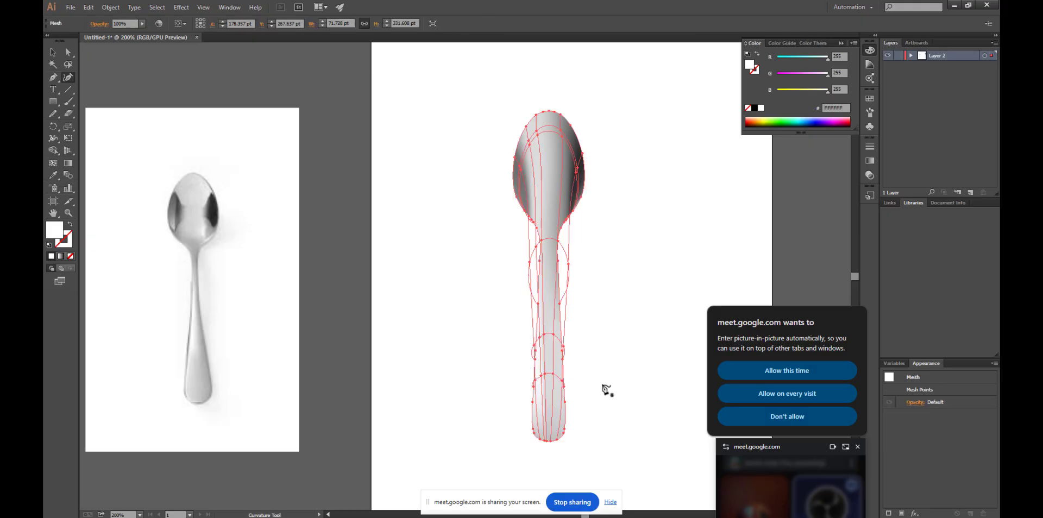
Nudge the central mesh points on the two mesh rows across the lower handle, mostly toward the right, and deselect the spoon.
click(53, 163)
drag(545, 374, 550, 377)
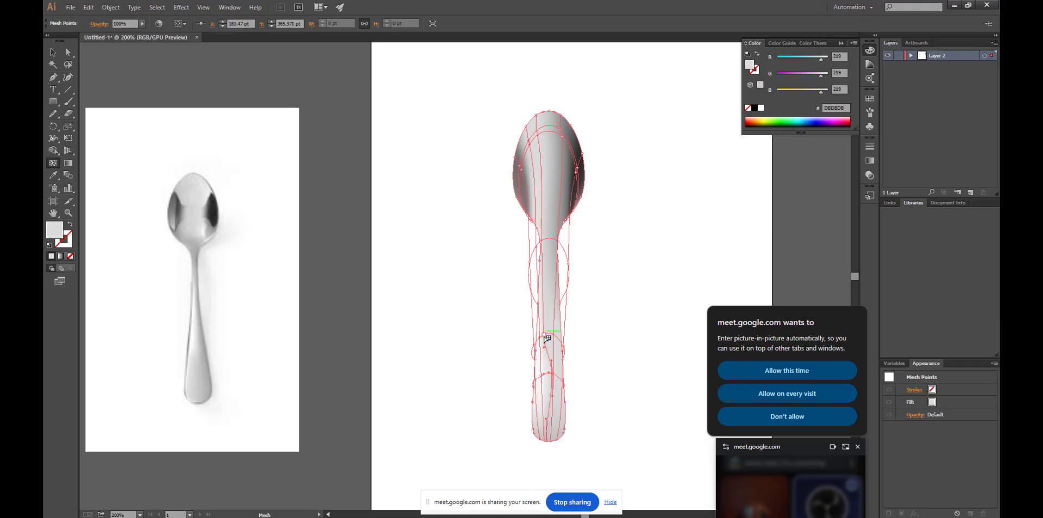
drag(543, 335, 548, 332)
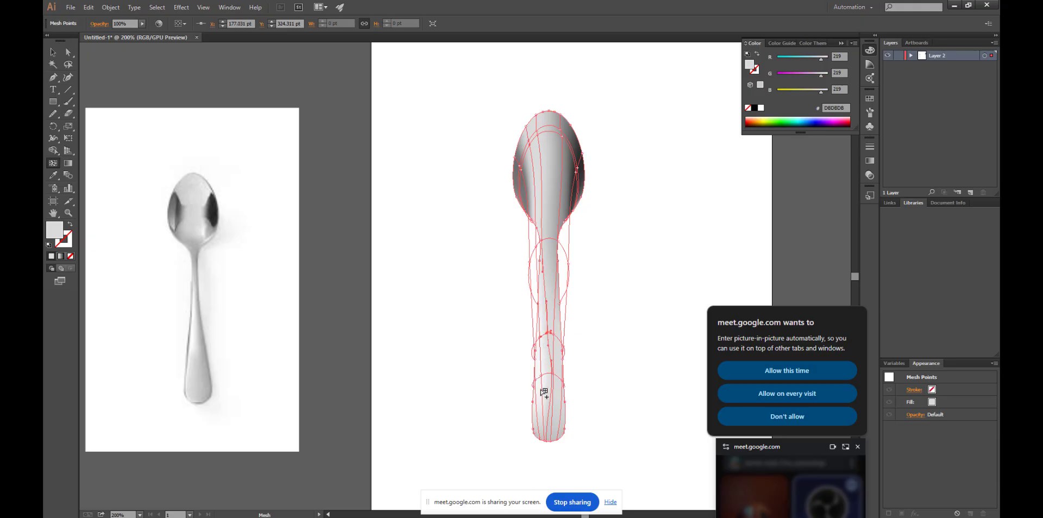
drag(542, 378, 549, 376)
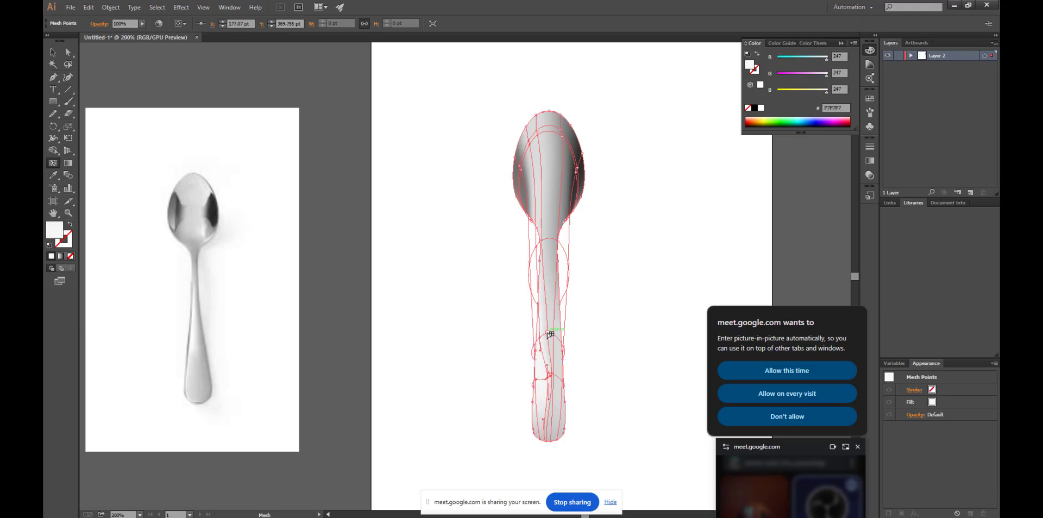
drag(549, 334, 548, 340)
key(v)
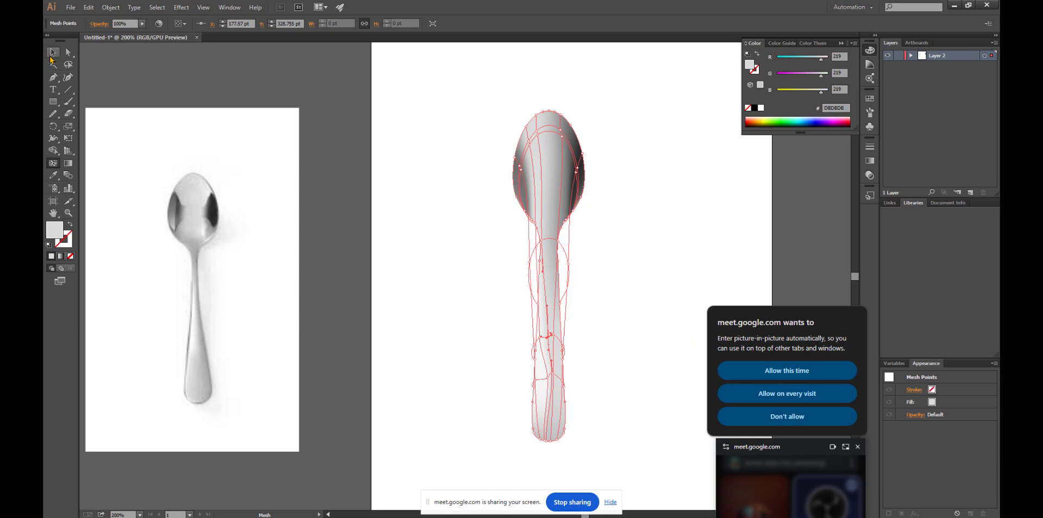
click(418, 140)
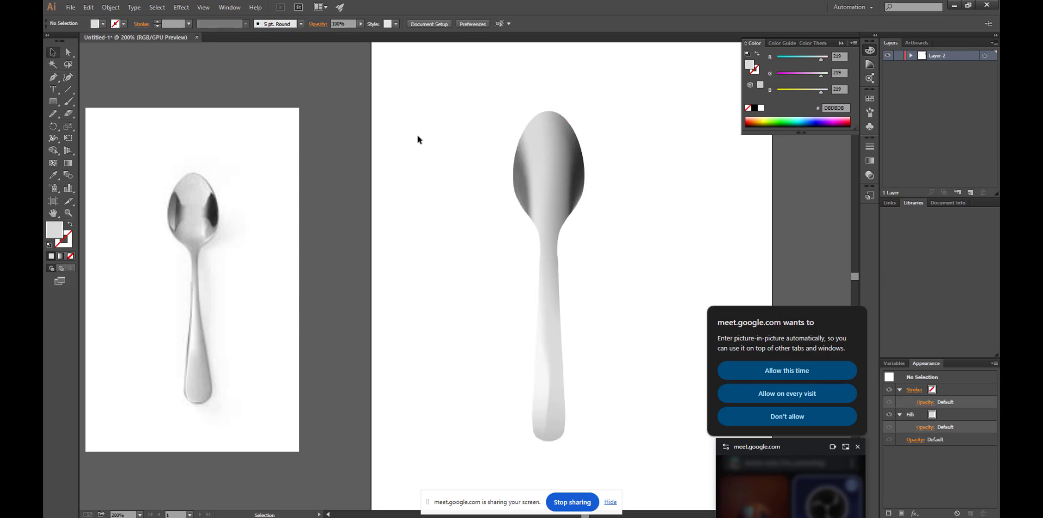
Spread the mesh points in the row above the handle's end toward its right and left edges, and deselect the spoon.
click(547, 393)
scroll(567, 377, up, 1)
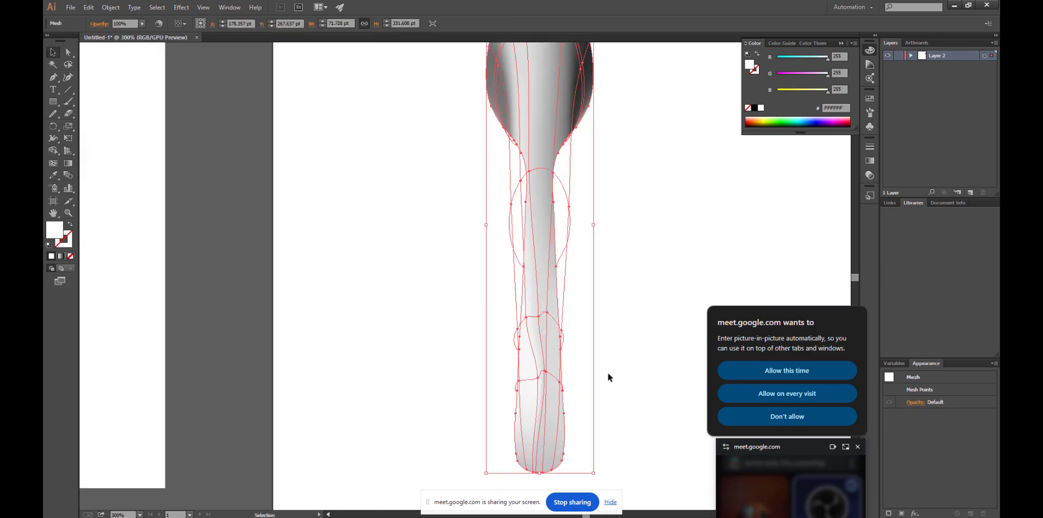
click(52, 163)
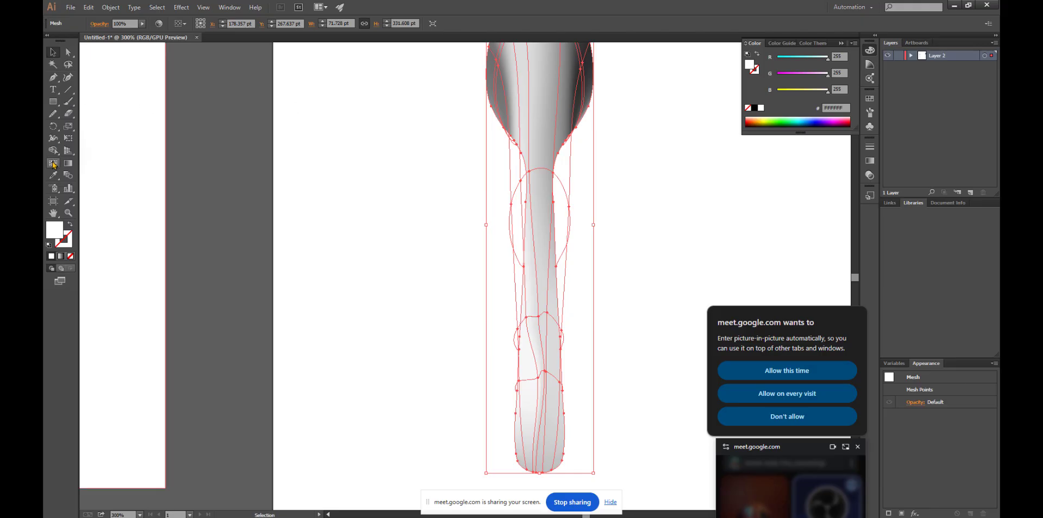
drag(538, 378, 552, 377)
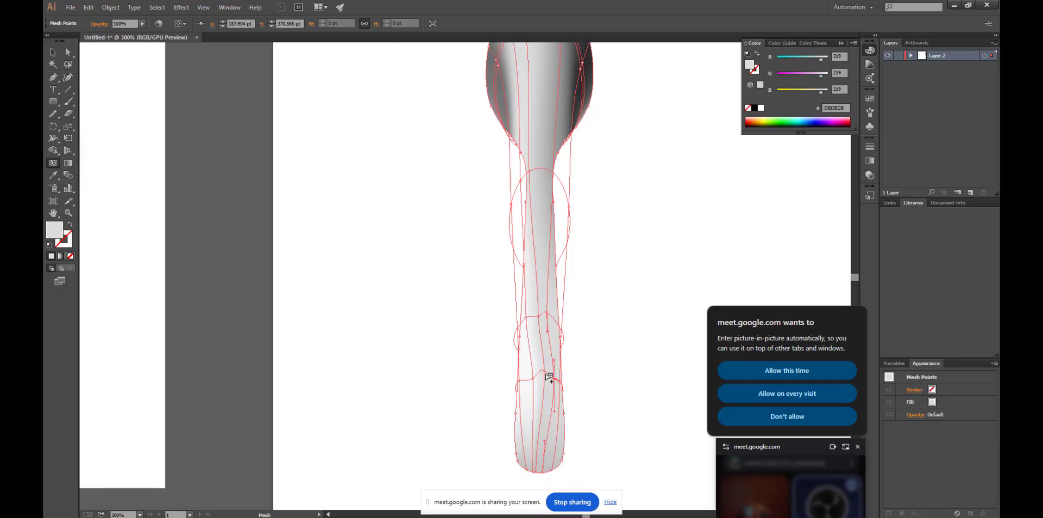
drag(543, 375, 525, 383)
click(53, 52)
click(394, 166)
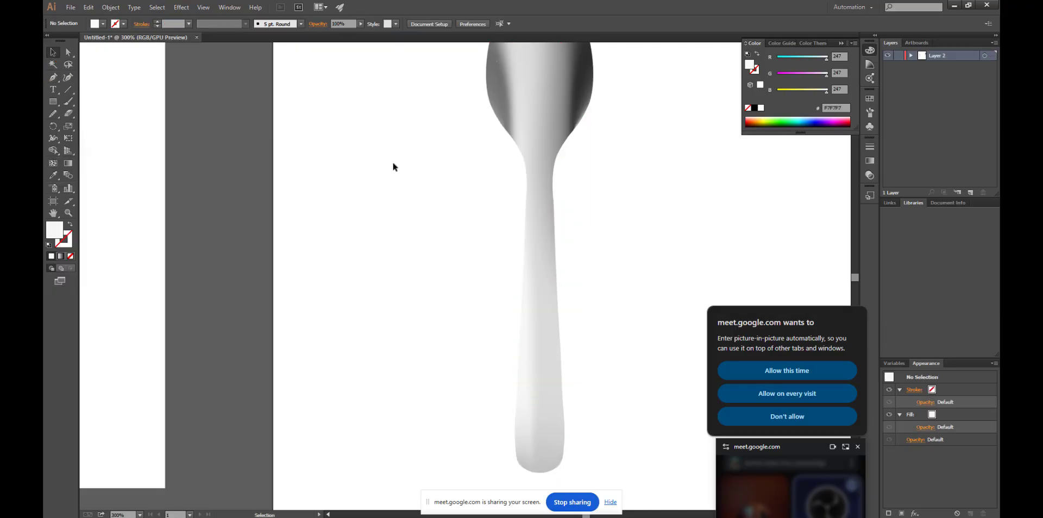
Add a white gradient mesh point low on the spoon's bowl, slightly right of its center, just above the neck.
scroll(632, 249, down, 3)
scroll(643, 249, up, 1)
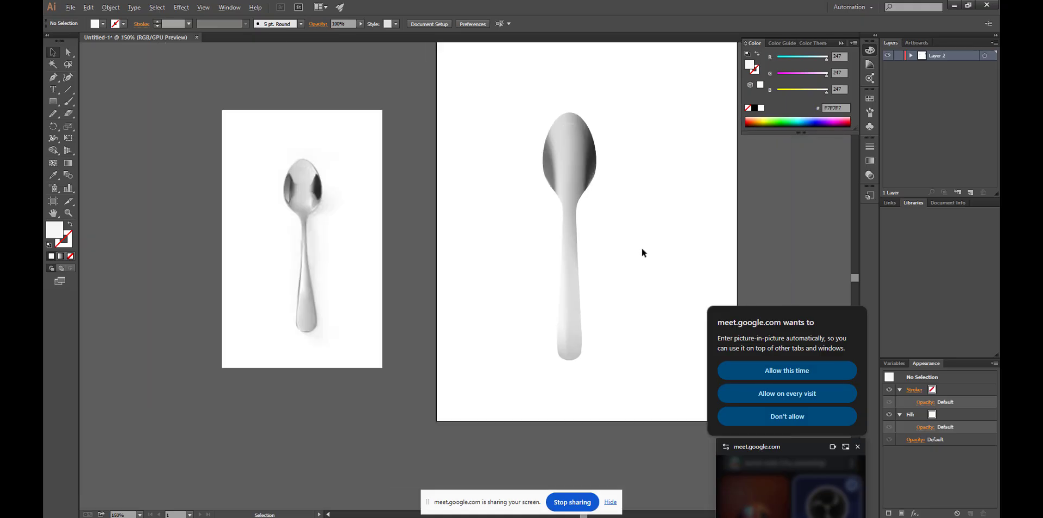
scroll(713, 220, up, 1)
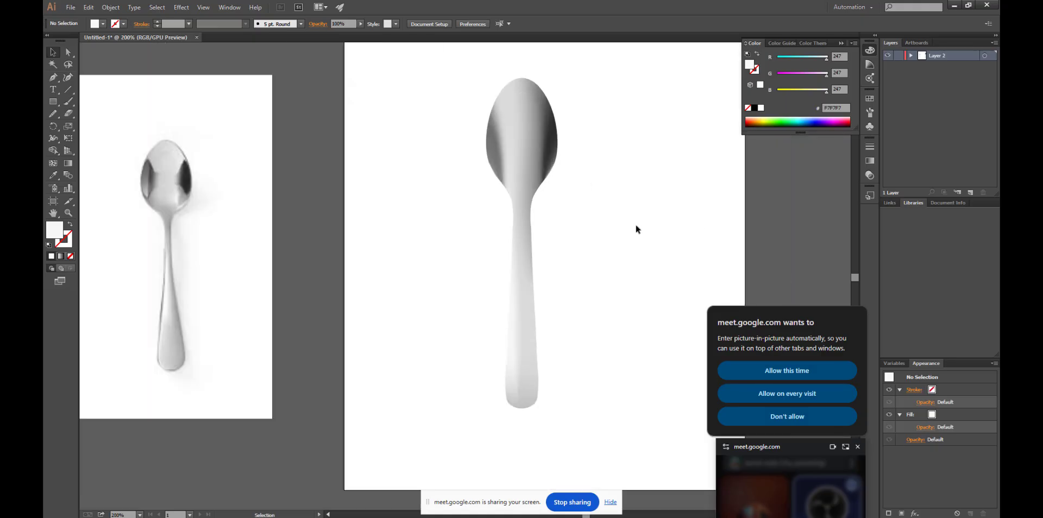
scroll(617, 219, down, 1)
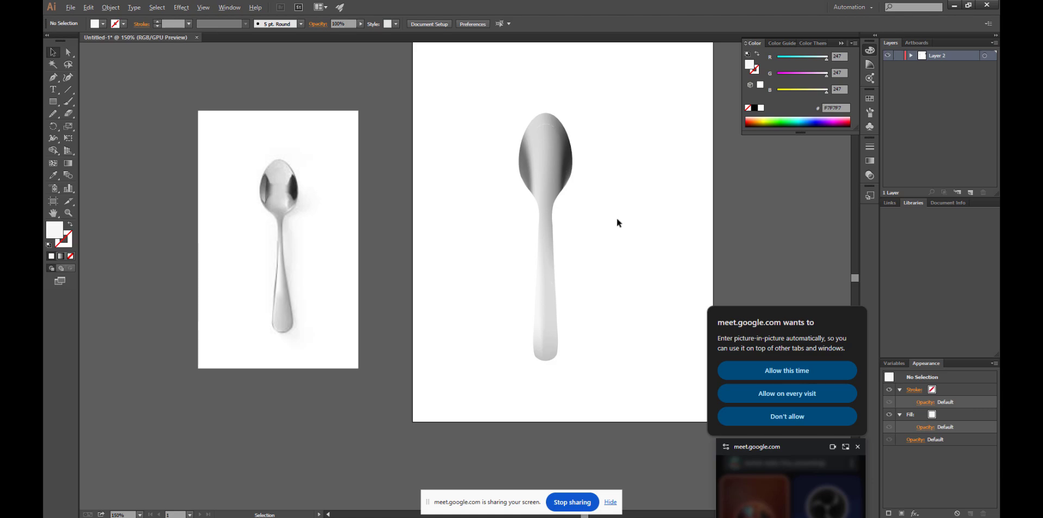
scroll(618, 219, up, 1)
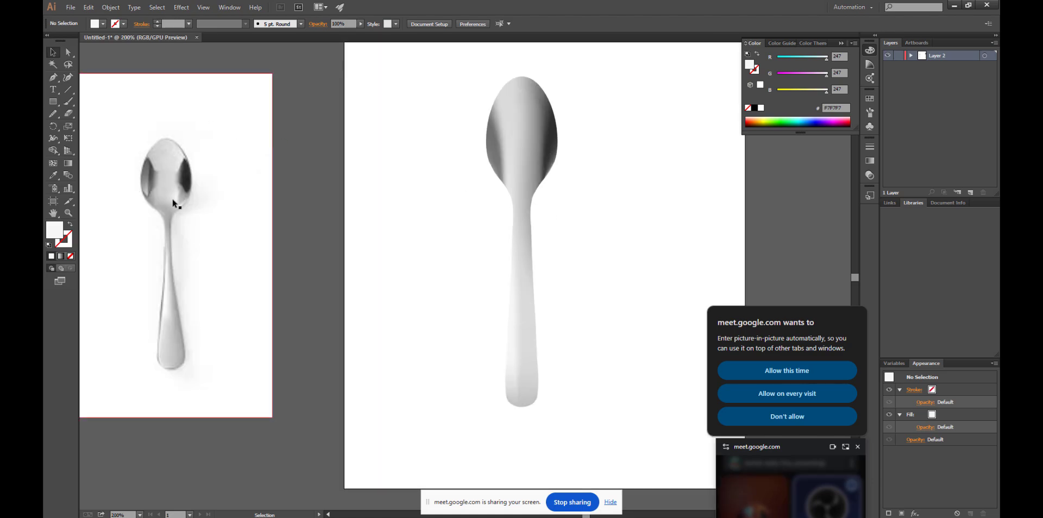
click(538, 157)
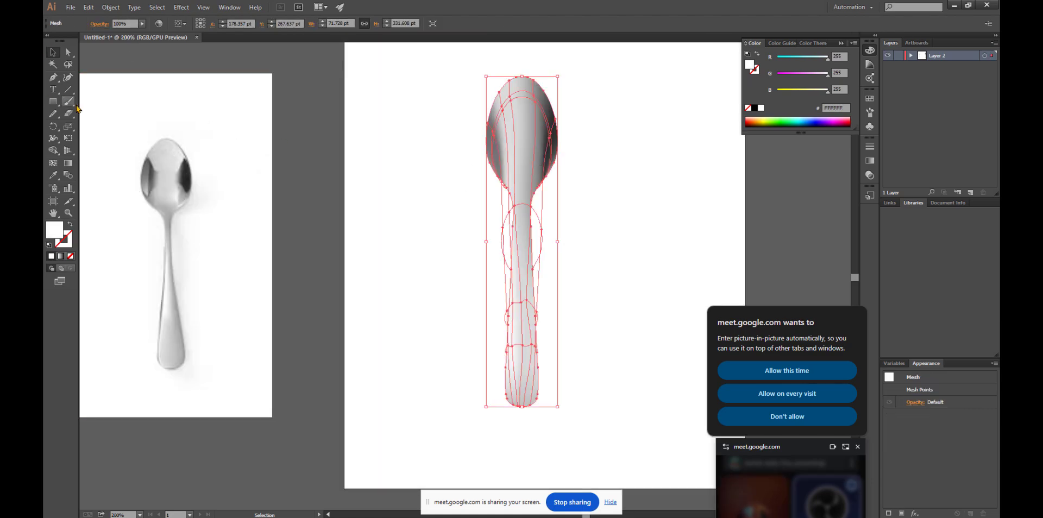
click(52, 163)
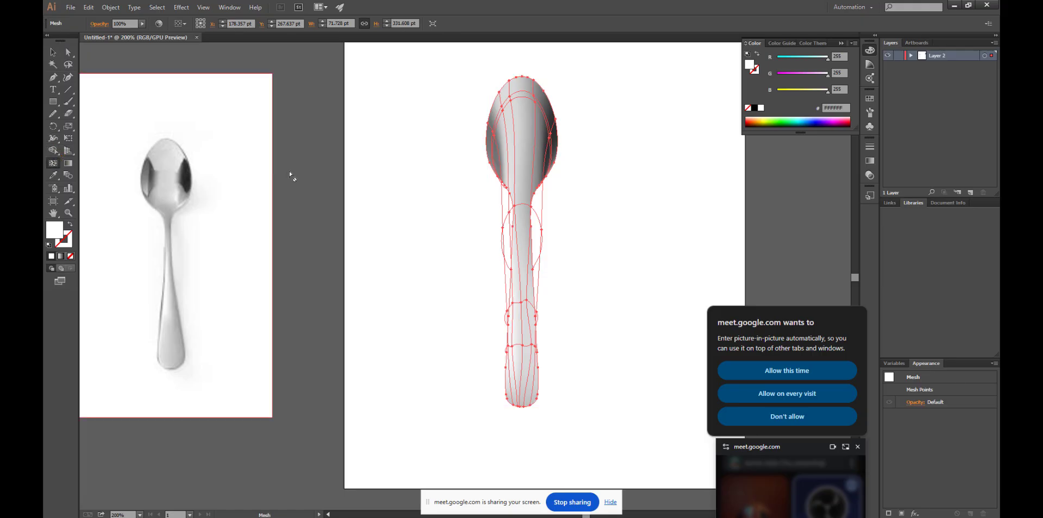
click(538, 178)
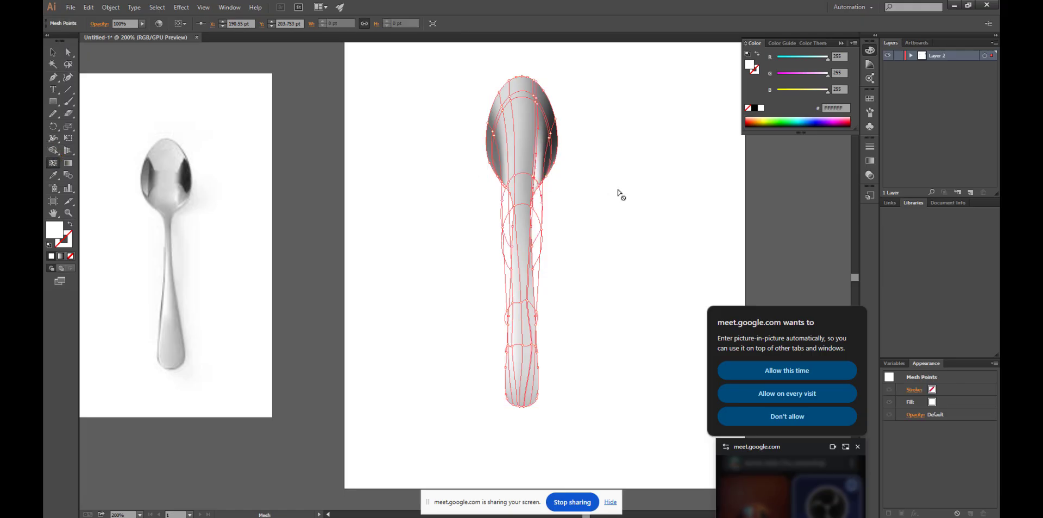
key(ctrl+z)
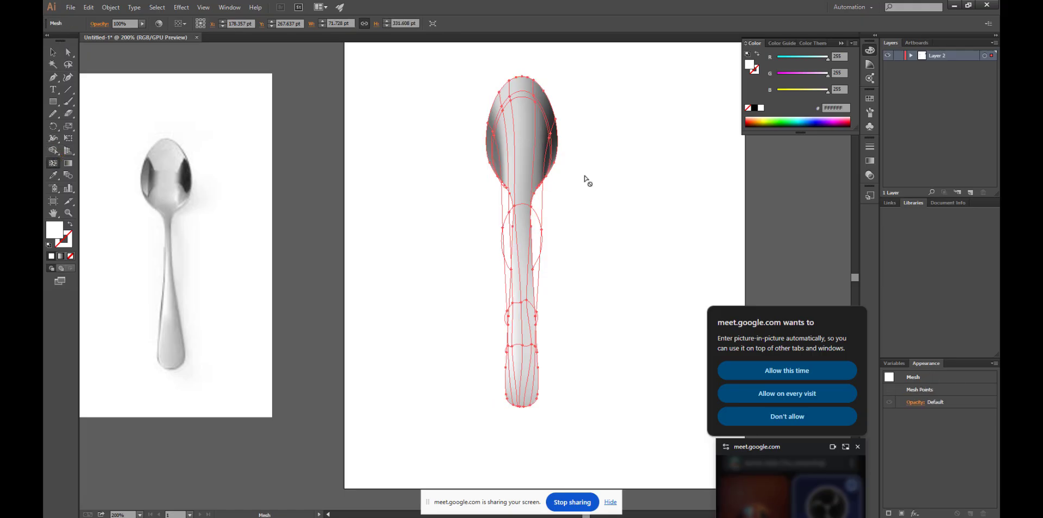
click(531, 177)
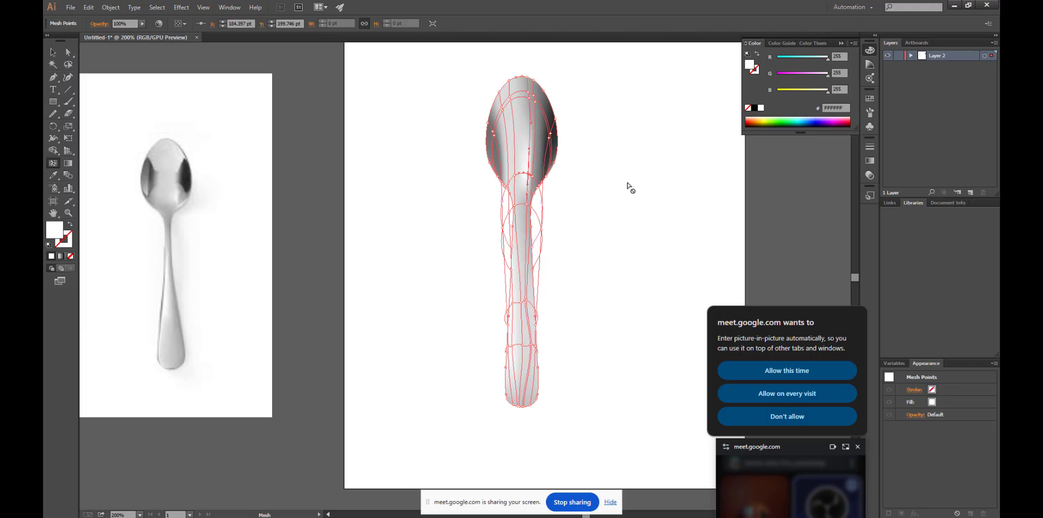
Add a gradient mesh point near the bowl's upper right edge and color it F3F3F3 sampled from the photo's lower right bowl.
click(548, 108)
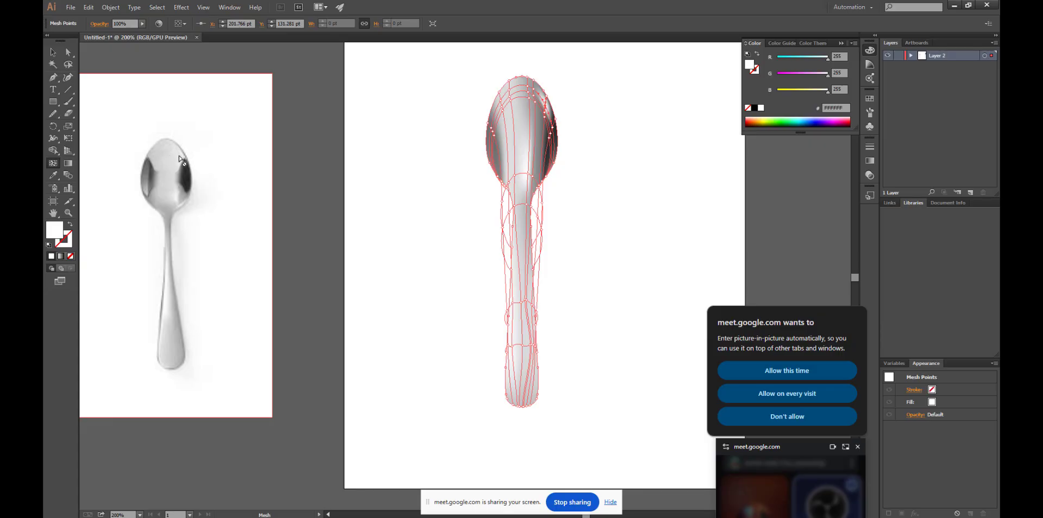
click(52, 175)
click(179, 192)
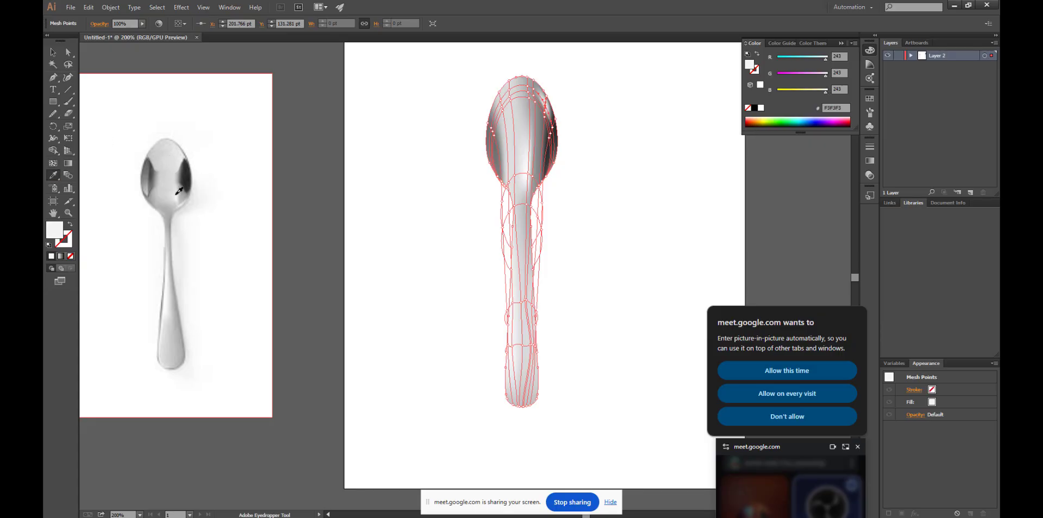
Lasso the mesh points on the upper right of the bowl and color them EFEFEF sampled from the photo's upper right bowl.
click(68, 64)
mouse_move(553, 87)
mouse_down()
mouse_move(527, 113)
mouse_move(545, 124)
mouse_move(559, 117)
mouse_move(552, 85)
mouse_up()
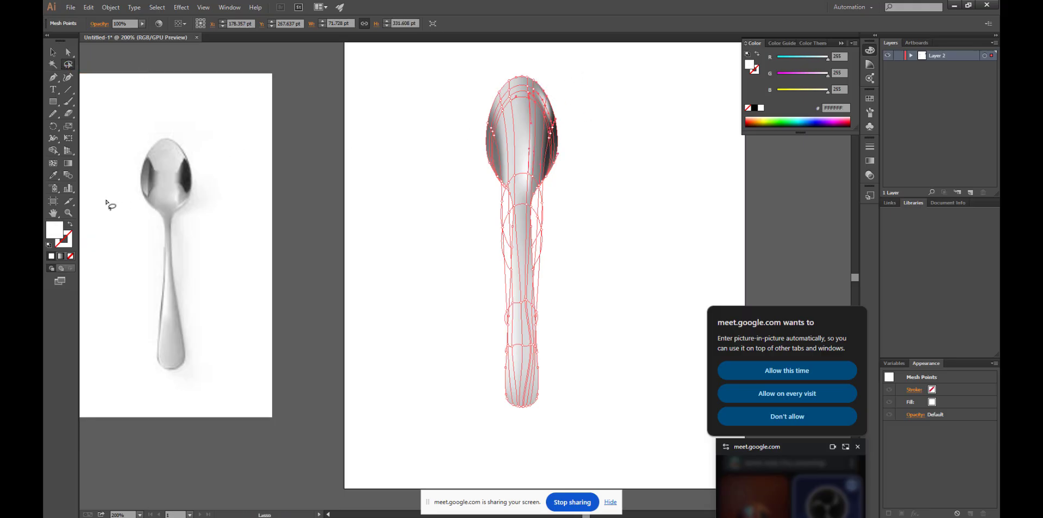
click(59, 176)
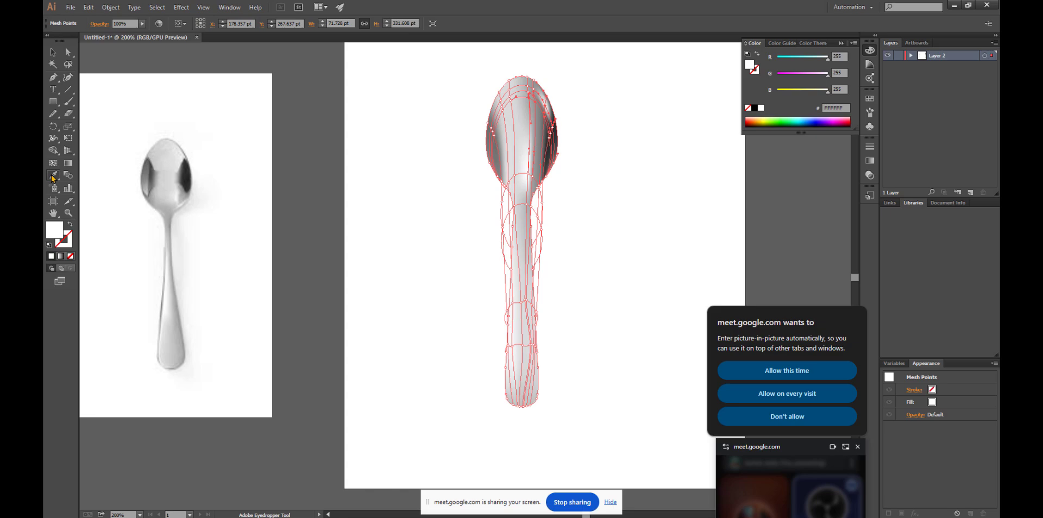
click(182, 151)
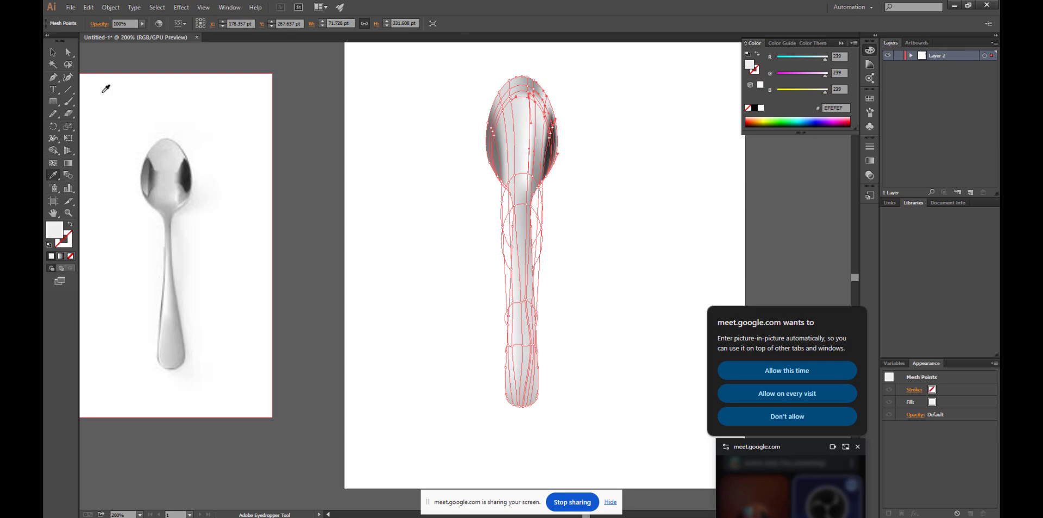
key(v)
click(523, 206)
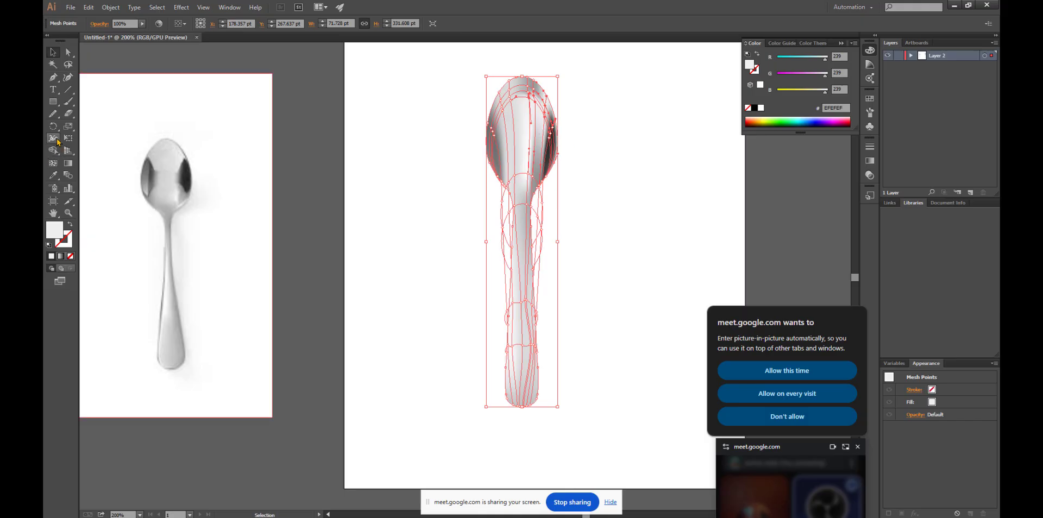
Lasso the mesh points on the lower right of the bowl, color them F5F5F5 sampled from the photo's lower right bowl, and deselect.
click(68, 65)
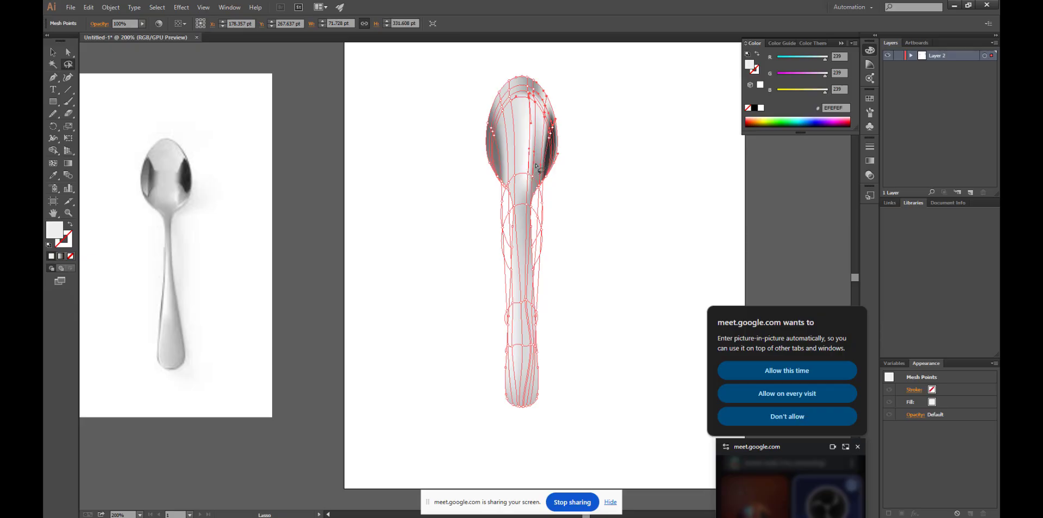
mouse_move(536, 166)
mouse_down()
mouse_move(522, 187)
mouse_move(538, 182)
mouse_move(537, 165)
mouse_up()
click(53, 175)
click(194, 185)
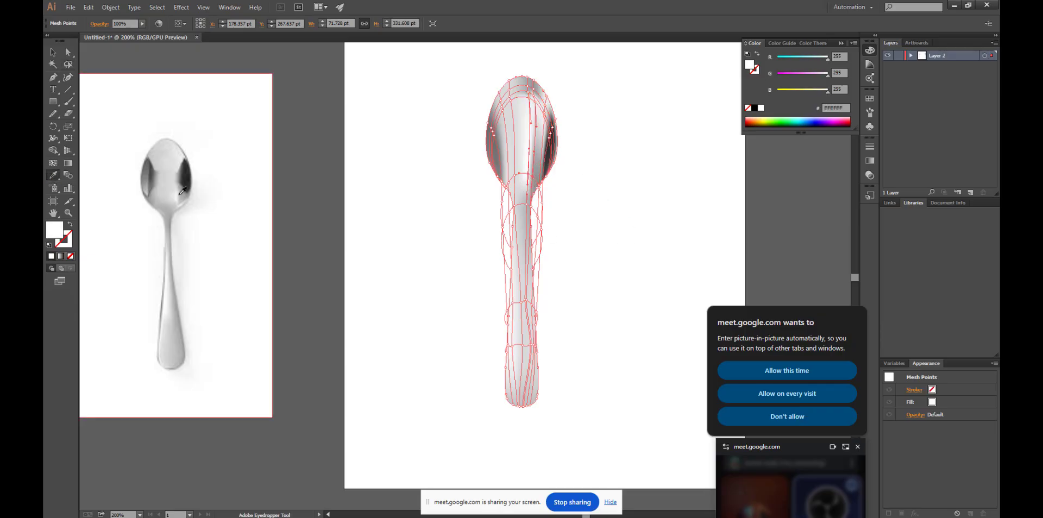
click(181, 193)
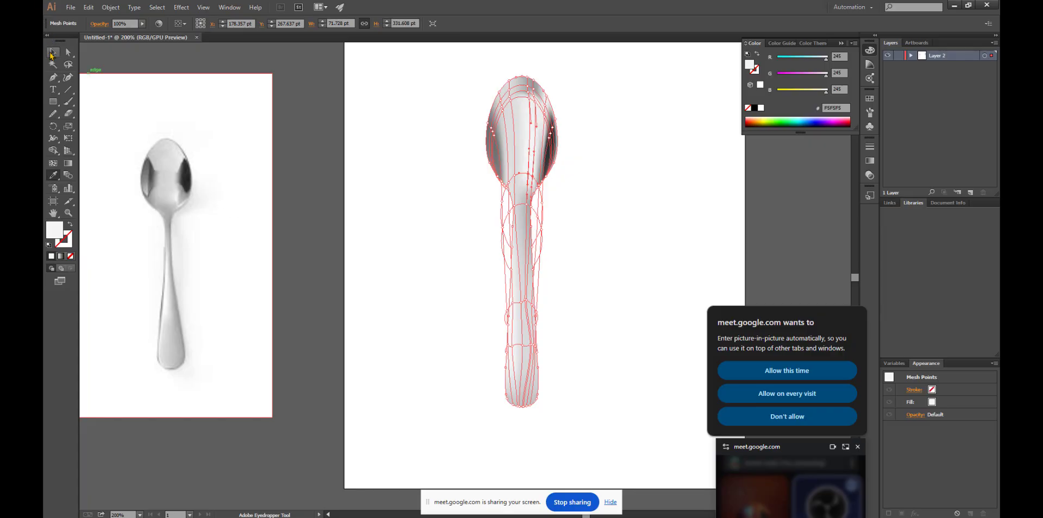
click(52, 54)
click(394, 137)
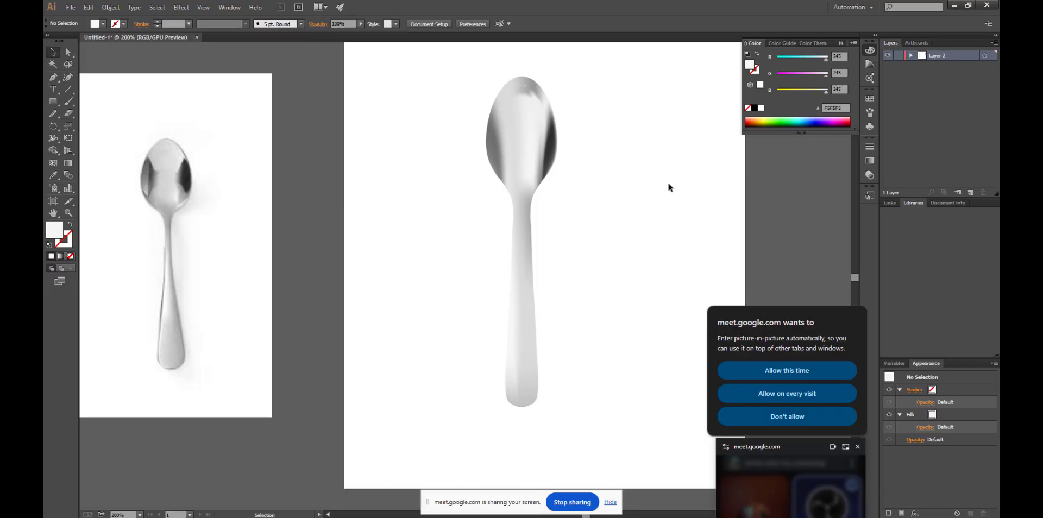
Lasso the mesh points around the top of the bowl, color them EAEAEA sampled from the photo's upper right bowl, and deselect.
click(530, 132)
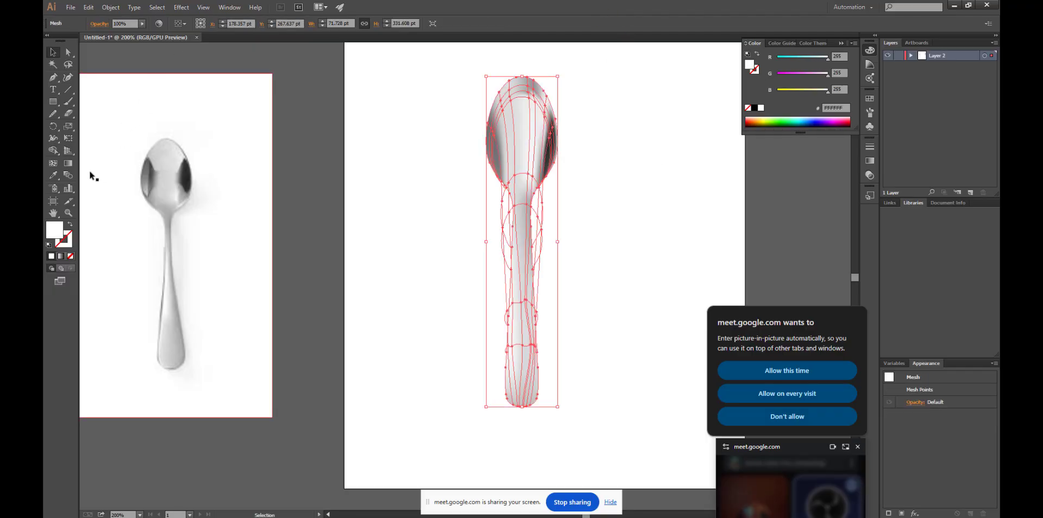
click(68, 64)
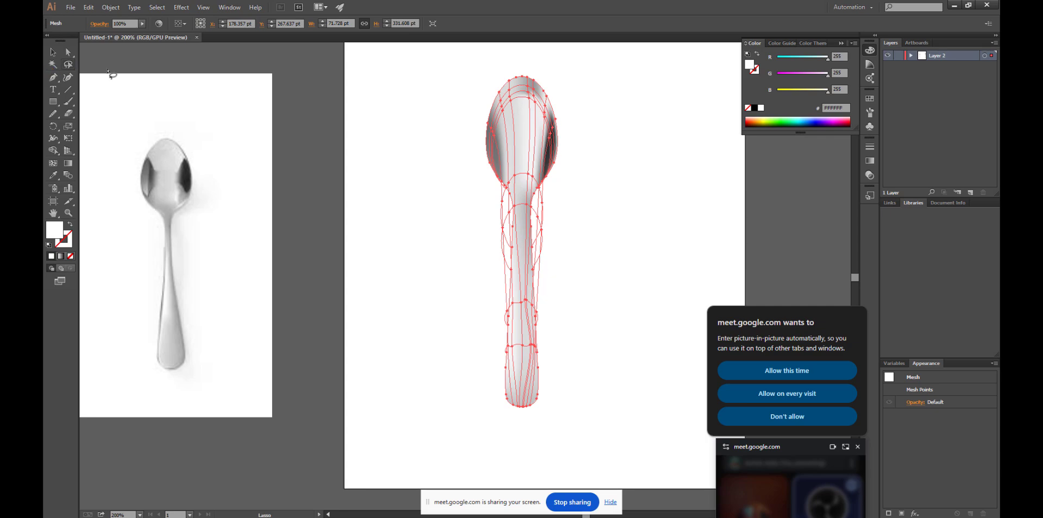
mouse_move(518, 84)
mouse_down()
mouse_move(501, 107)
mouse_move(536, 95)
mouse_move(545, 108)
mouse_move(539, 88)
mouse_move(519, 87)
mouse_up()
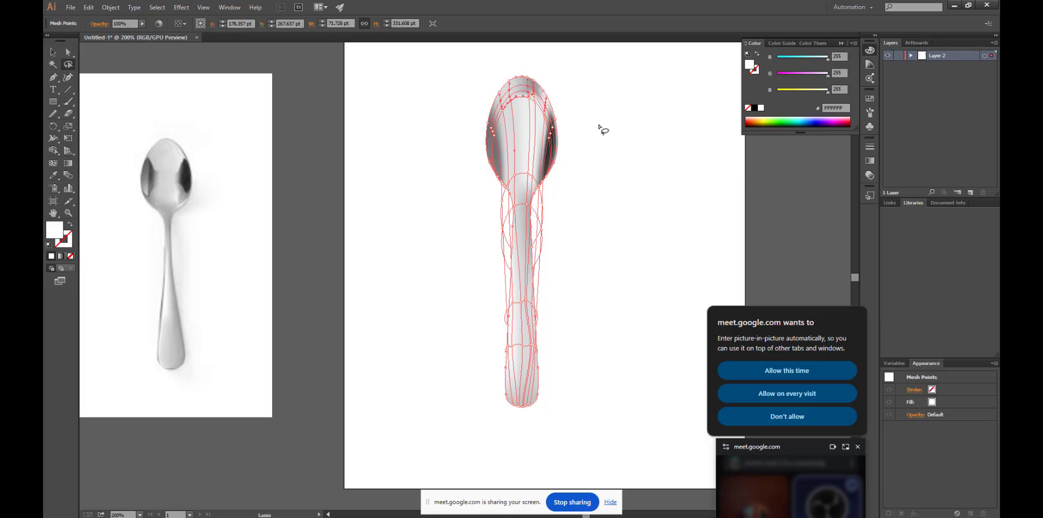
click(55, 176)
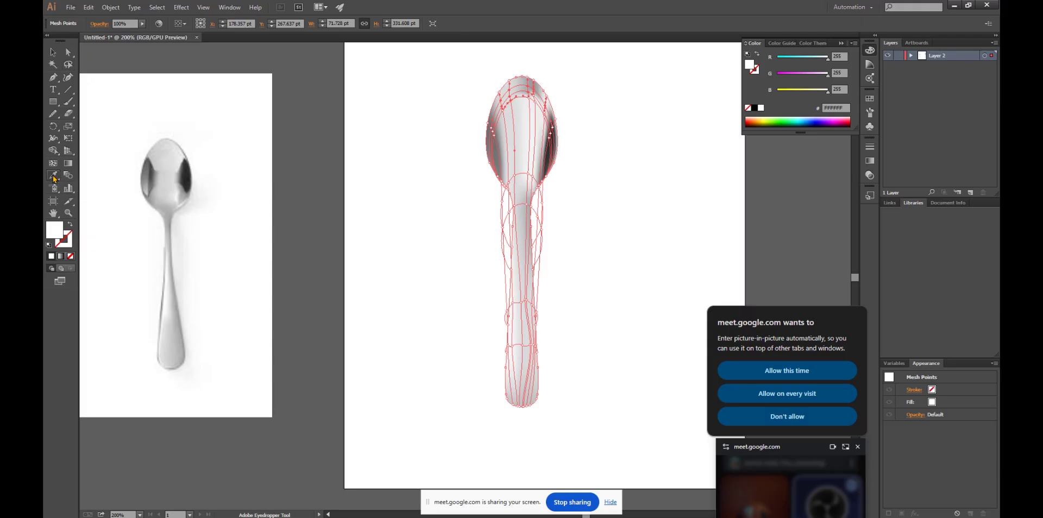
click(181, 149)
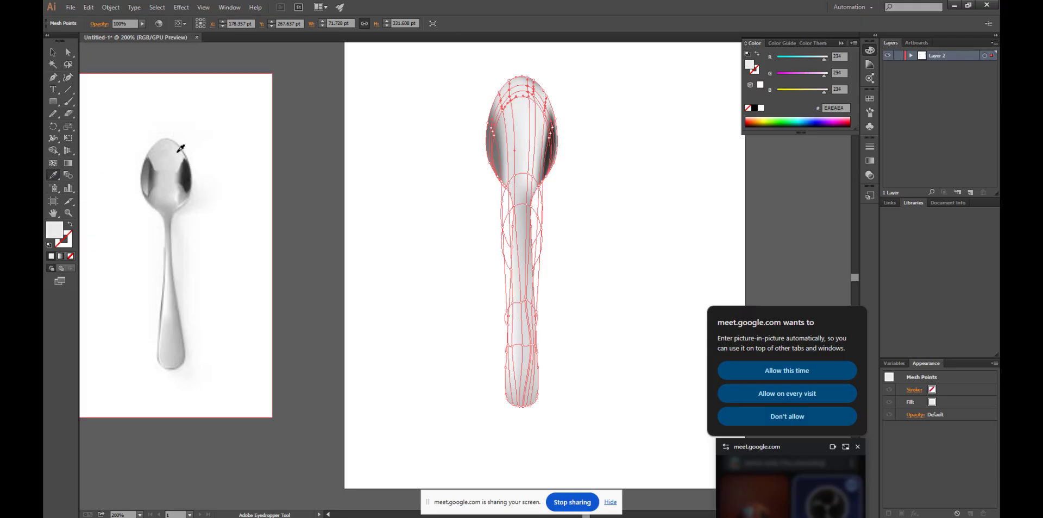
click(53, 52)
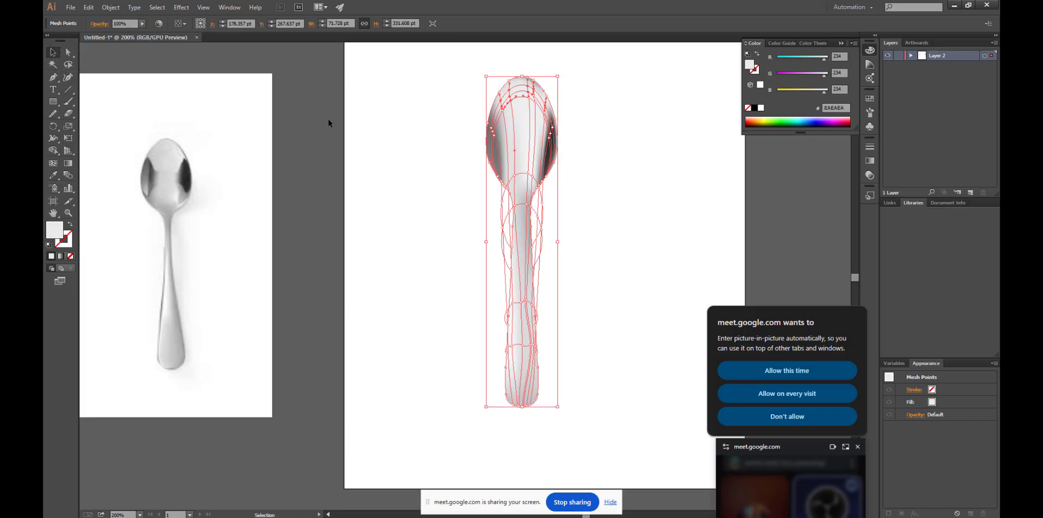
click(378, 129)
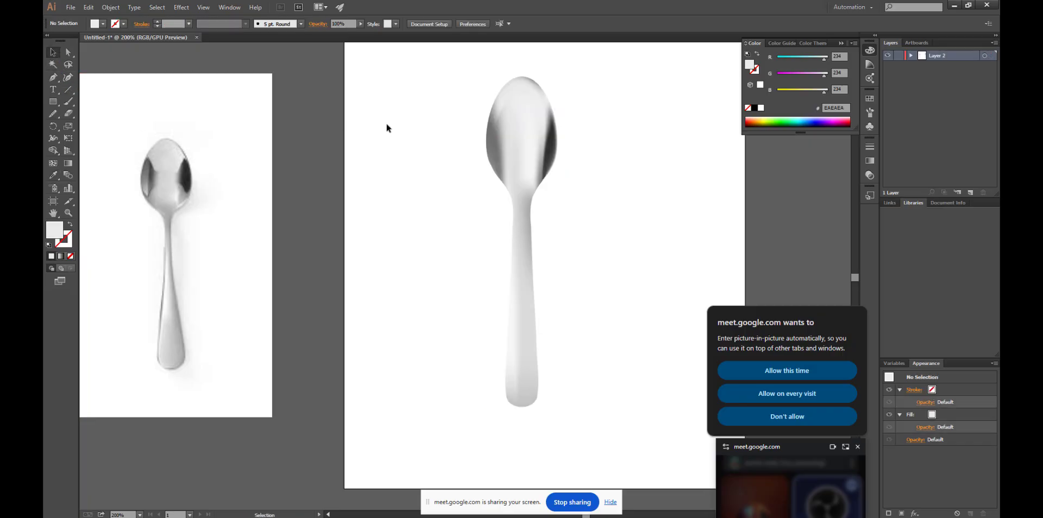
click(644, 144)
Lasso the mesh points on the upper left of the bowl and activate the Eyedropper for sampling the photo.
click(550, 165)
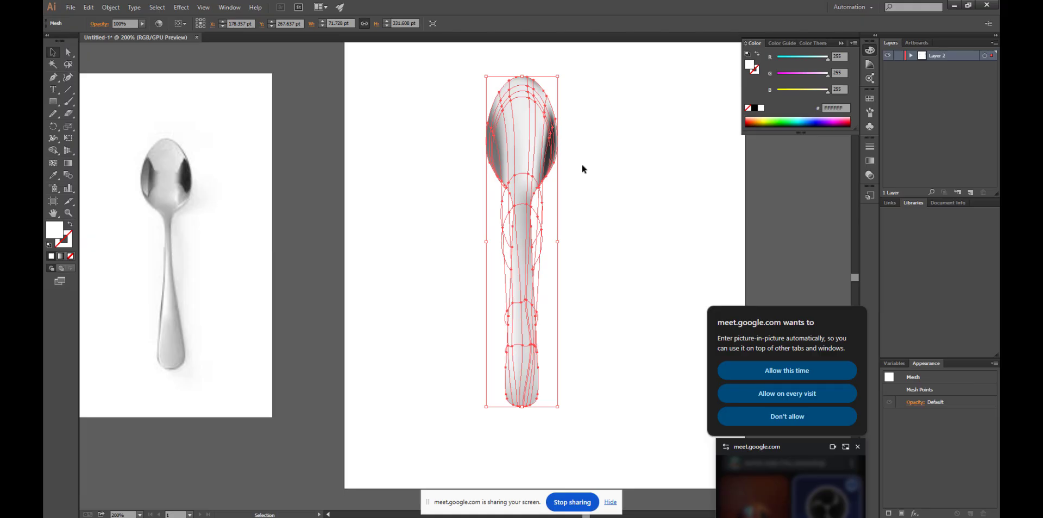
click(68, 65)
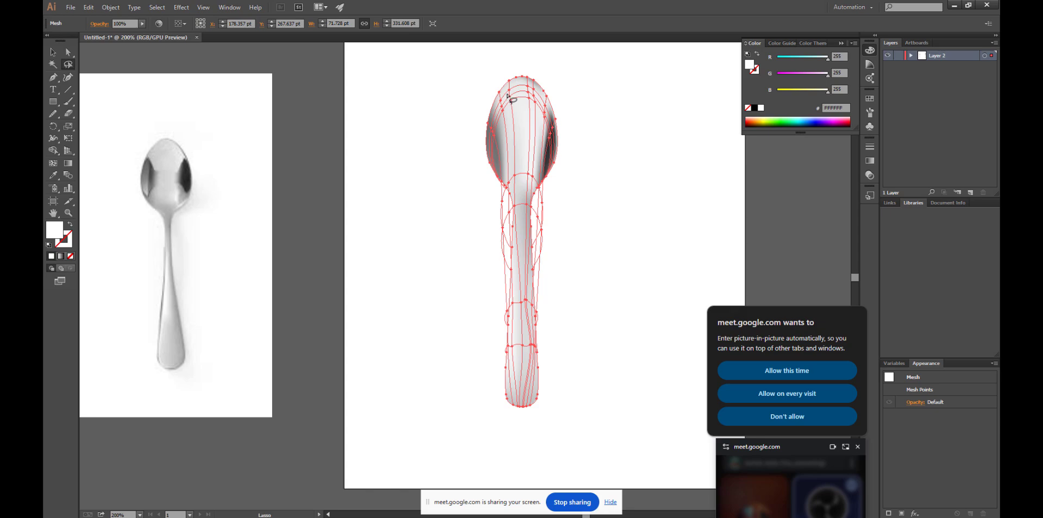
mouse_move(505, 92)
mouse_down()
mouse_move(506, 120)
mouse_move(507, 93)
mouse_up()
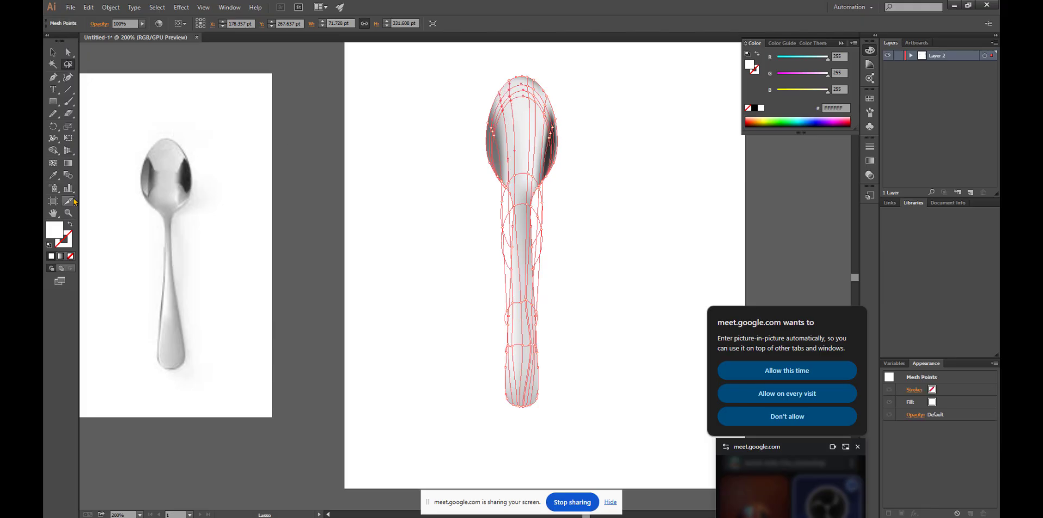
click(54, 176)
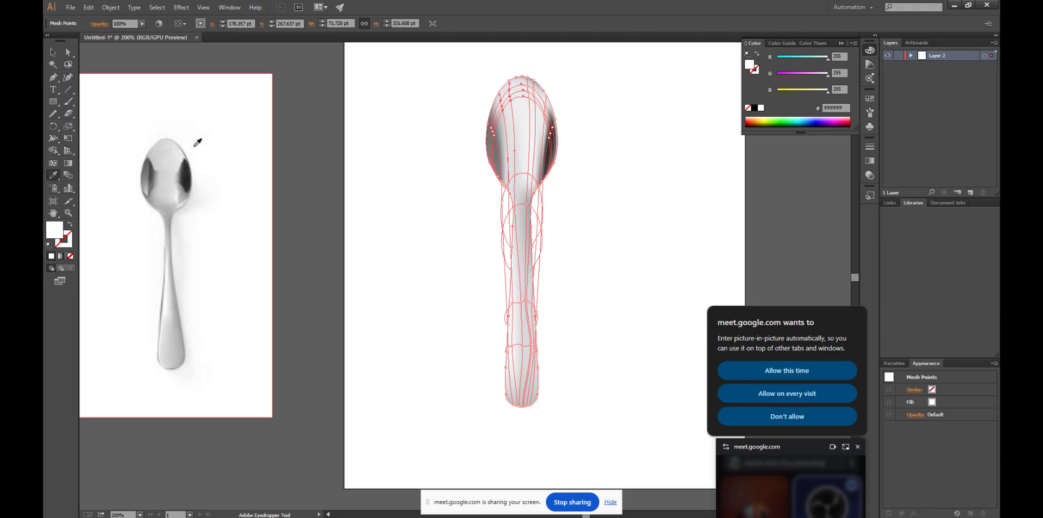
Recolour the selected mesh points with light grey D2D2D2 sampled from the reference spoon's bowl, leaving nothing selected.
click(162, 154)
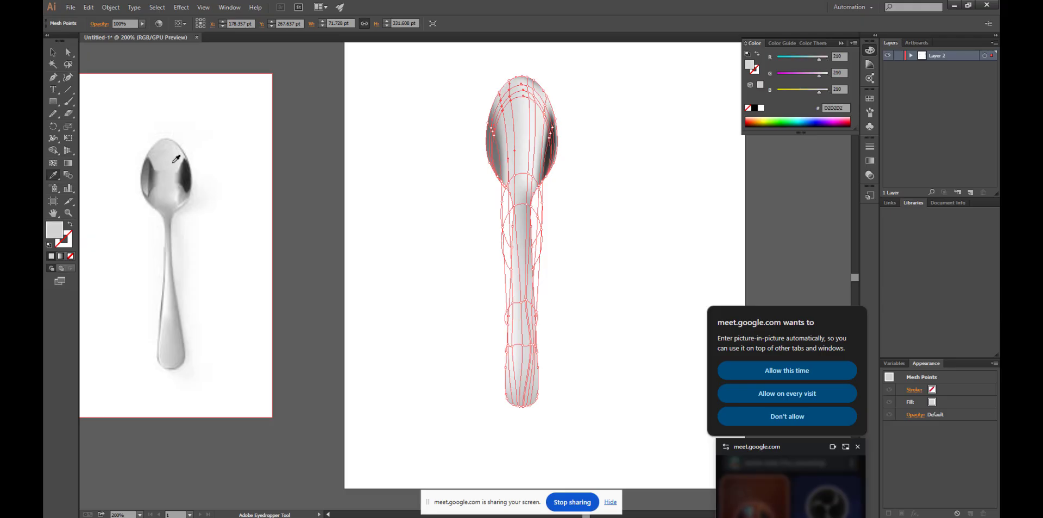
click(53, 53)
click(397, 107)
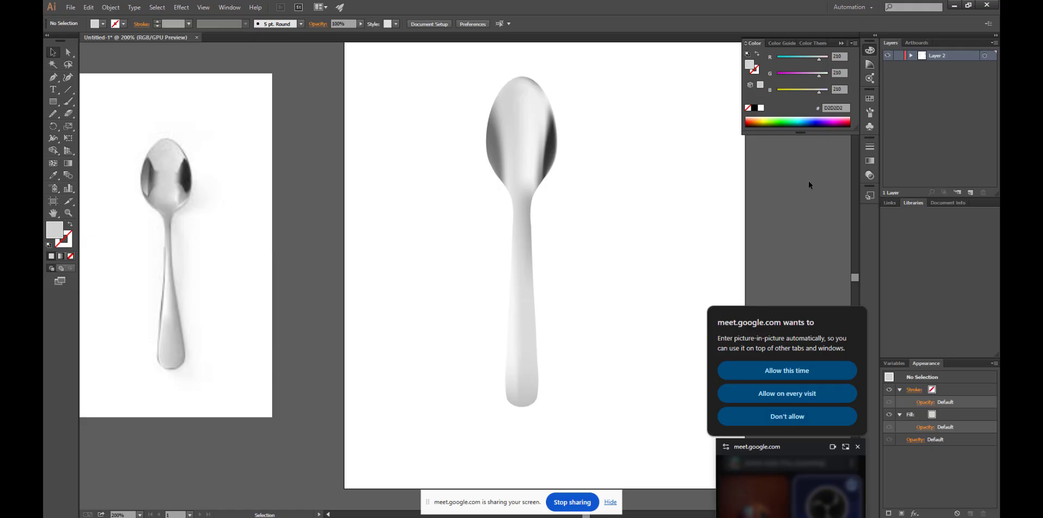
Try a mesh point near the bowl's lower right edge, delete it, and undo the extra removal of the neighbouring mesh point.
click(544, 188)
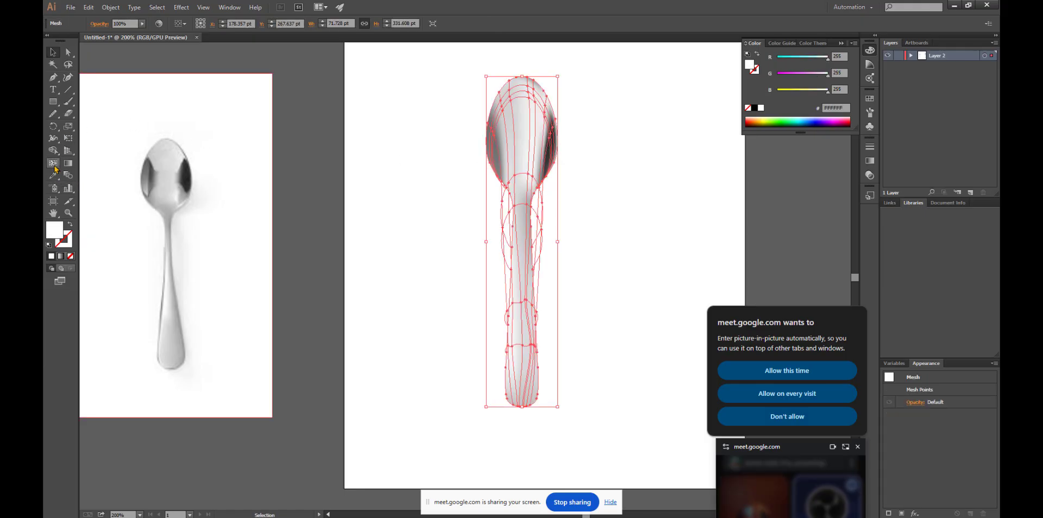
click(53, 163)
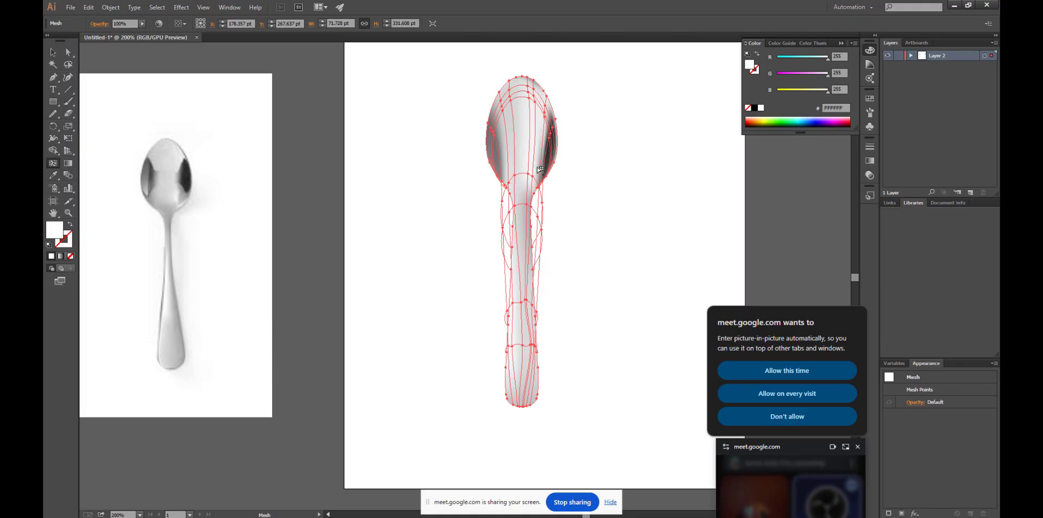
scroll(542, 171, up, 3)
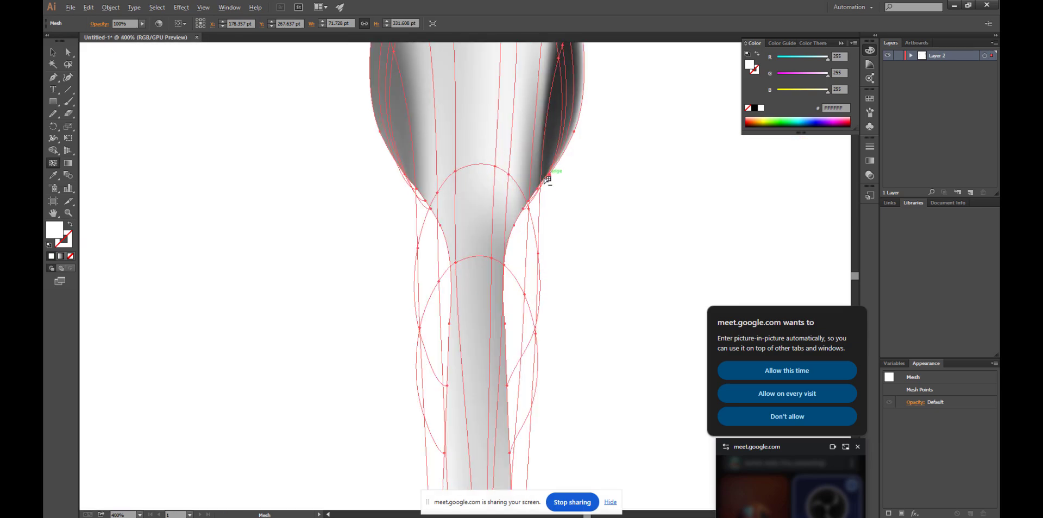
scroll(537, 164, up, 5)
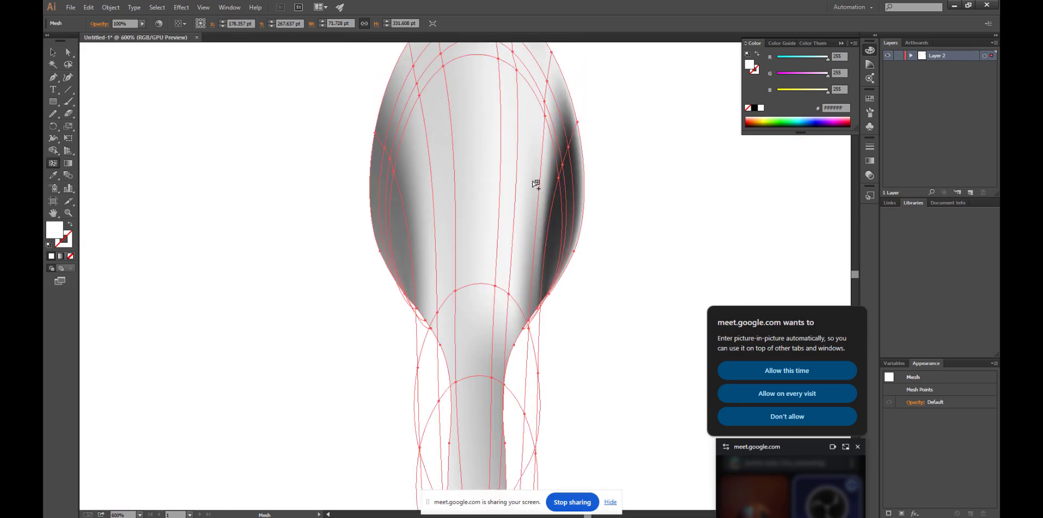
click(535, 313)
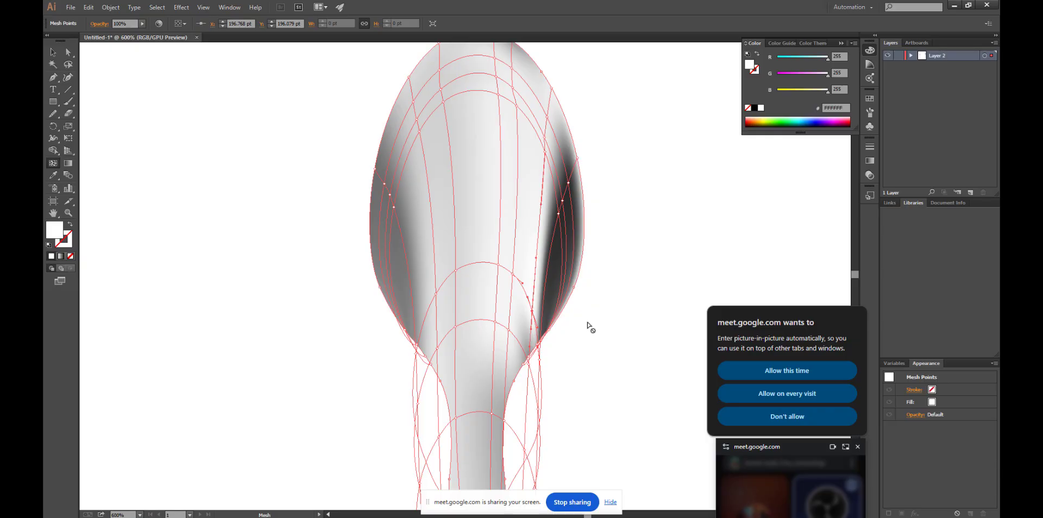
alt+click(532, 312)
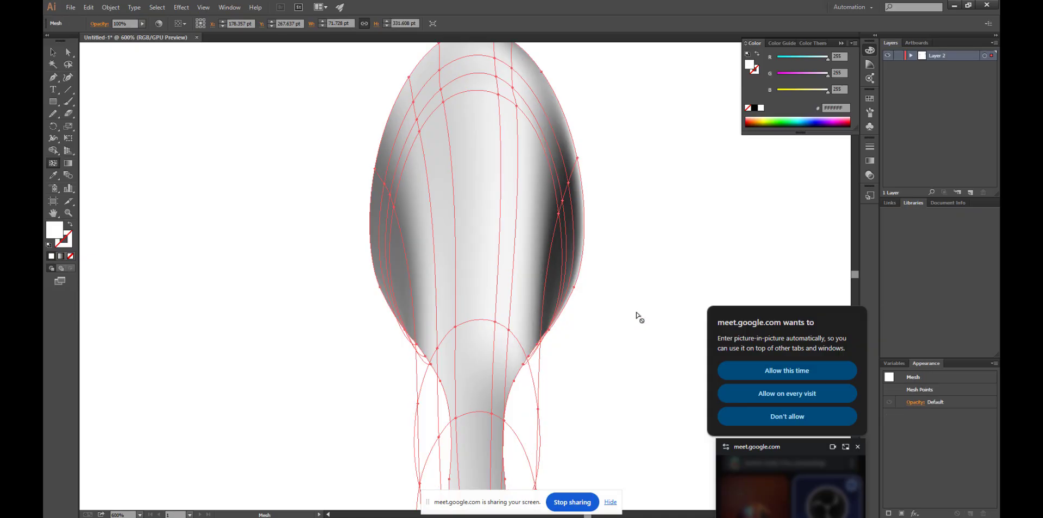
alt+click(511, 331)
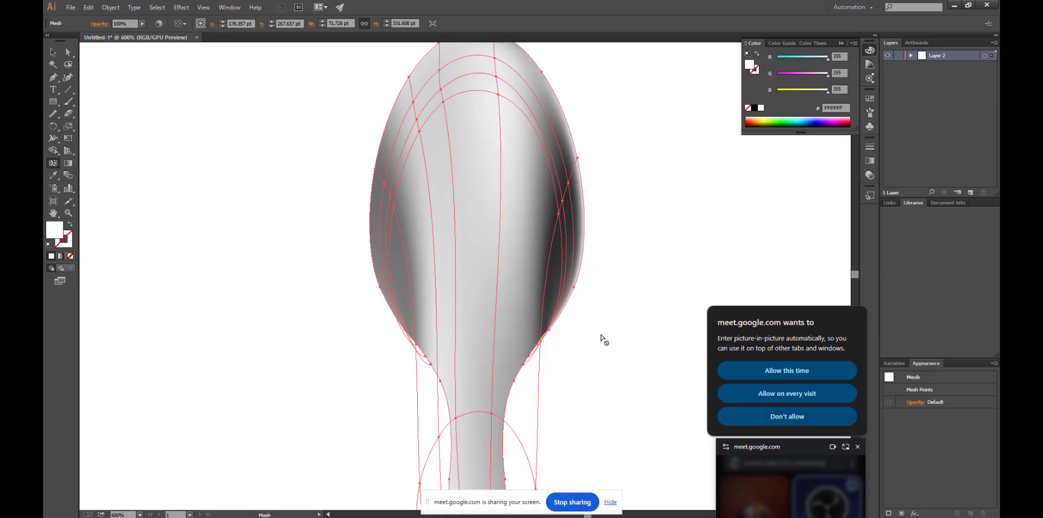
key(ctrl+z)
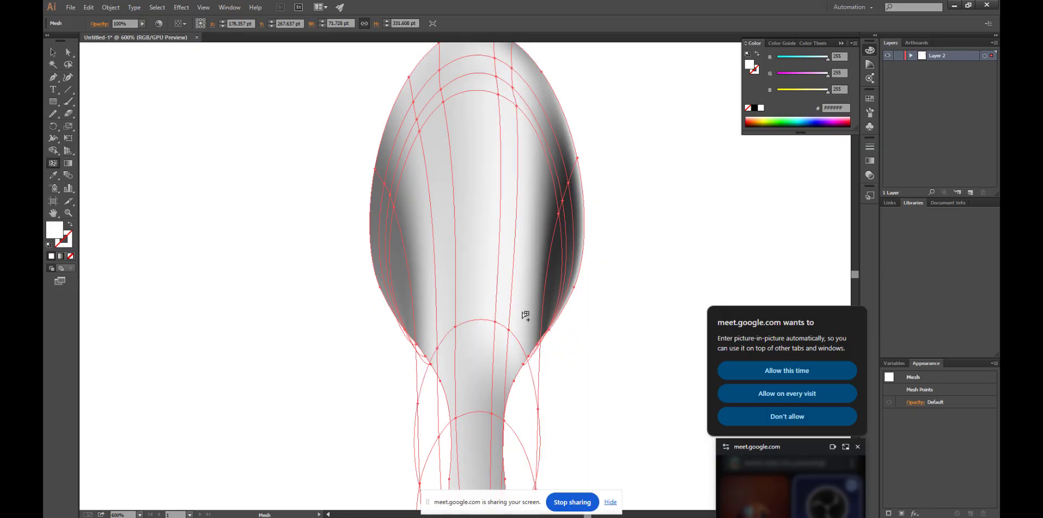
Add a mesh point on the spoon's lower right bowl edge, just above the neck, checking against the reference photo.
scroll(494, 284, down, 2)
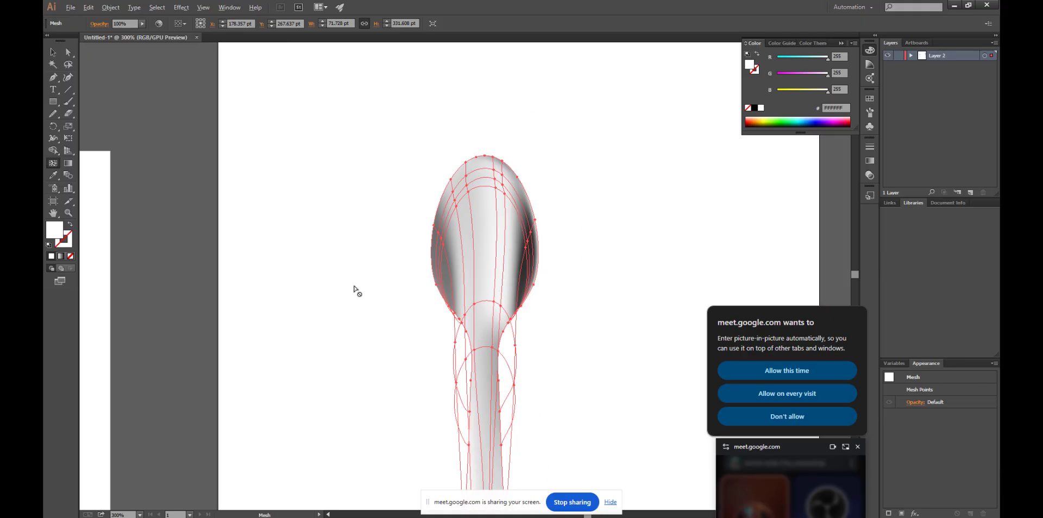
scroll(354, 289, down, 3)
scroll(242, 305, up, 4)
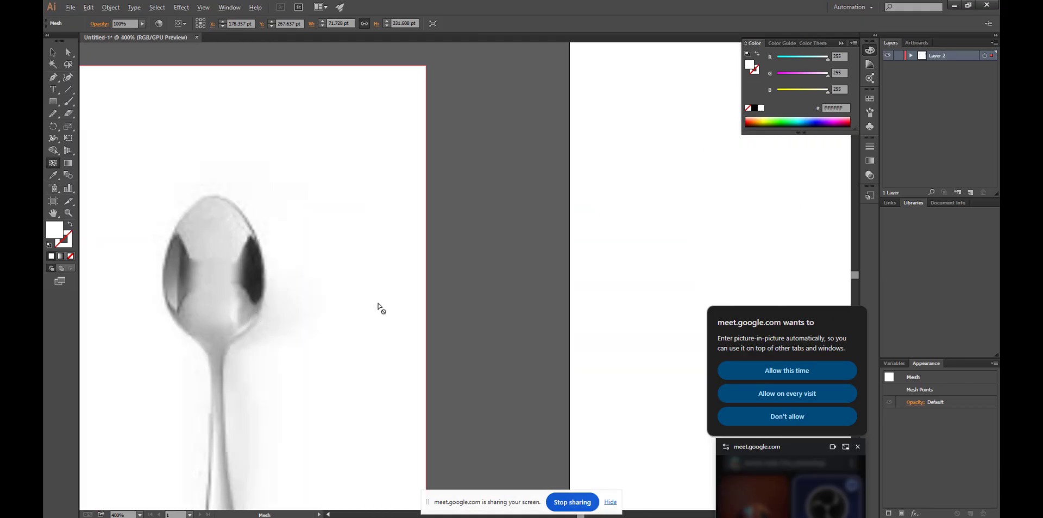
scroll(538, 286, down, 3)
scroll(672, 300, up, 3)
scroll(554, 244, up, 1)
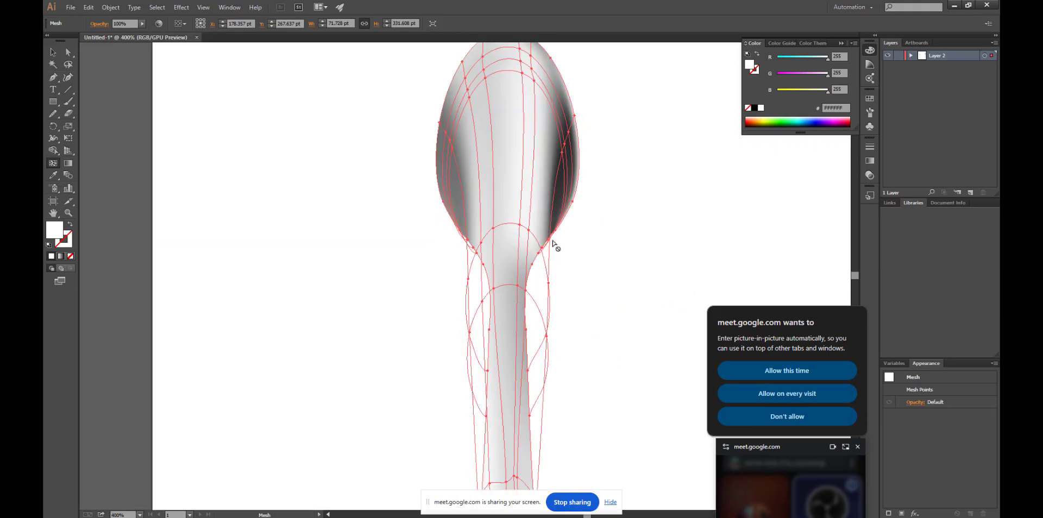
click(547, 234)
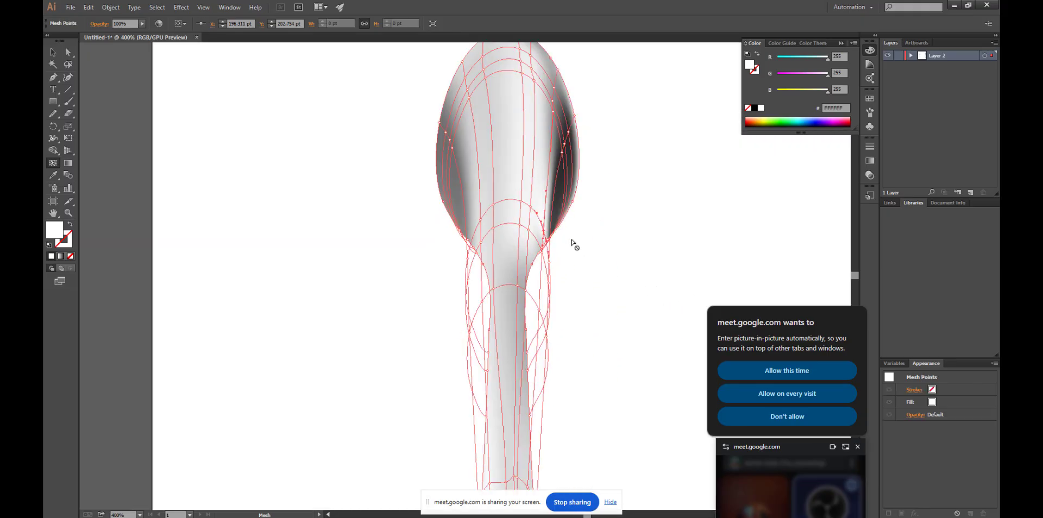
Lasso the mesh points at the bowl's lower right edge and recolour them with grey B8B8B8 sampled from the reference bowl.
click(68, 64)
mouse_move(557, 224)
mouse_down()
mouse_move(534, 226)
mouse_move(529, 242)
mouse_move(543, 256)
mouse_move(554, 222)
mouse_up()
scroll(537, 255, down, 4)
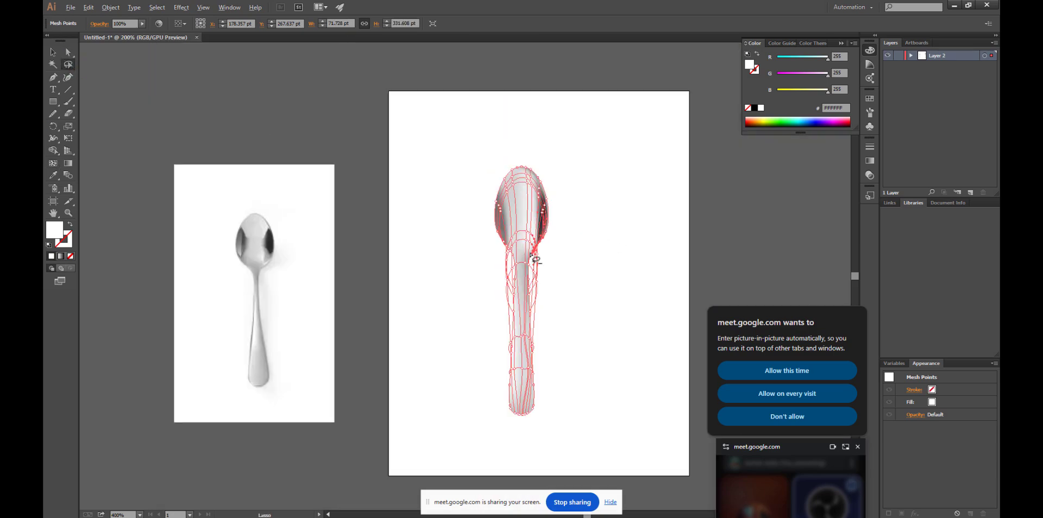
scroll(344, 278, up, 4)
scroll(403, 242, up, 2)
key(i)
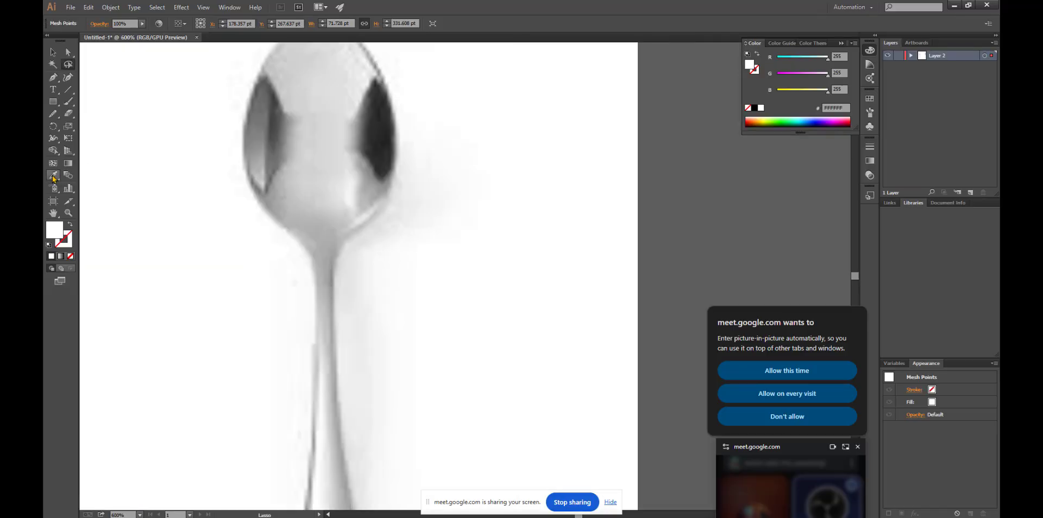
click(359, 195)
scroll(412, 204, down, 5)
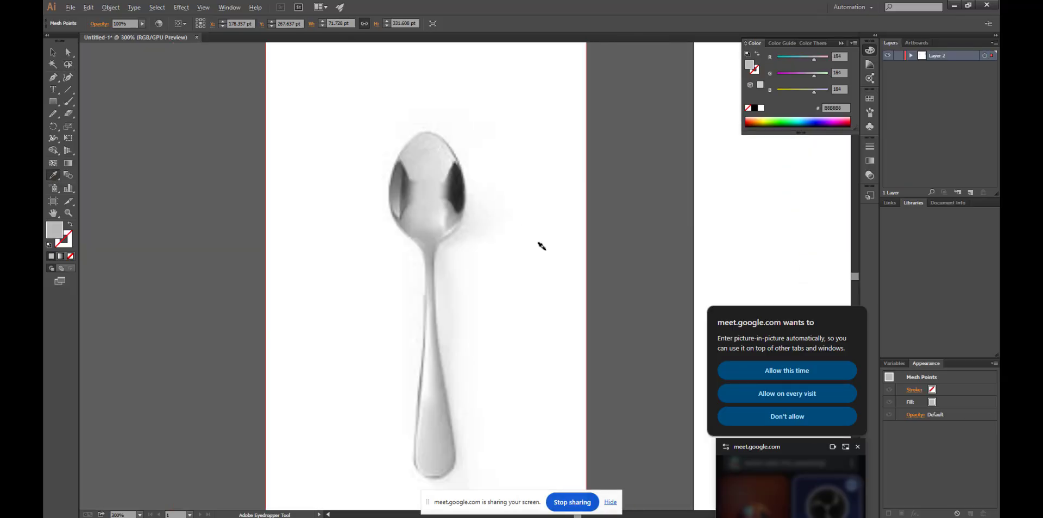
scroll(787, 241, up, 4)
scroll(788, 240, up, 1)
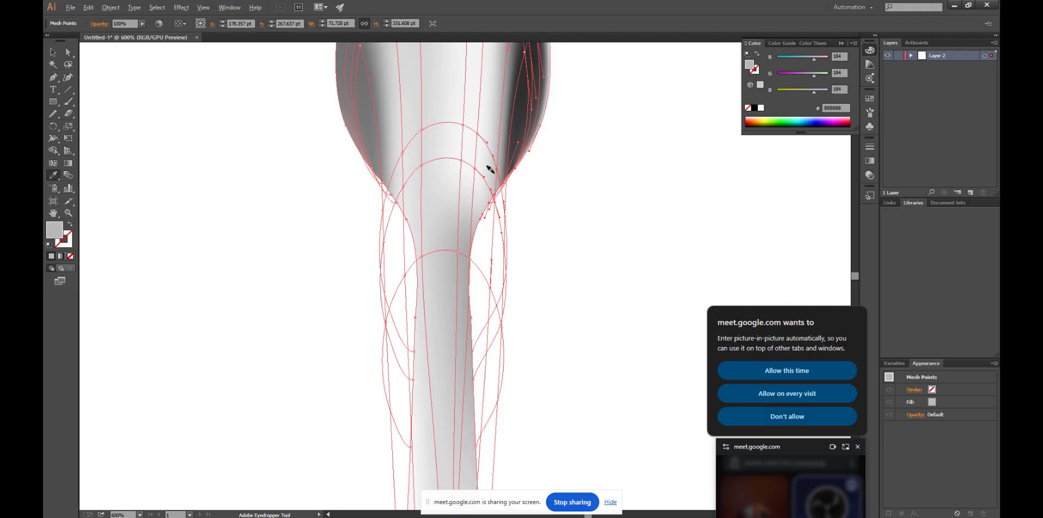
click(53, 52)
click(166, 130)
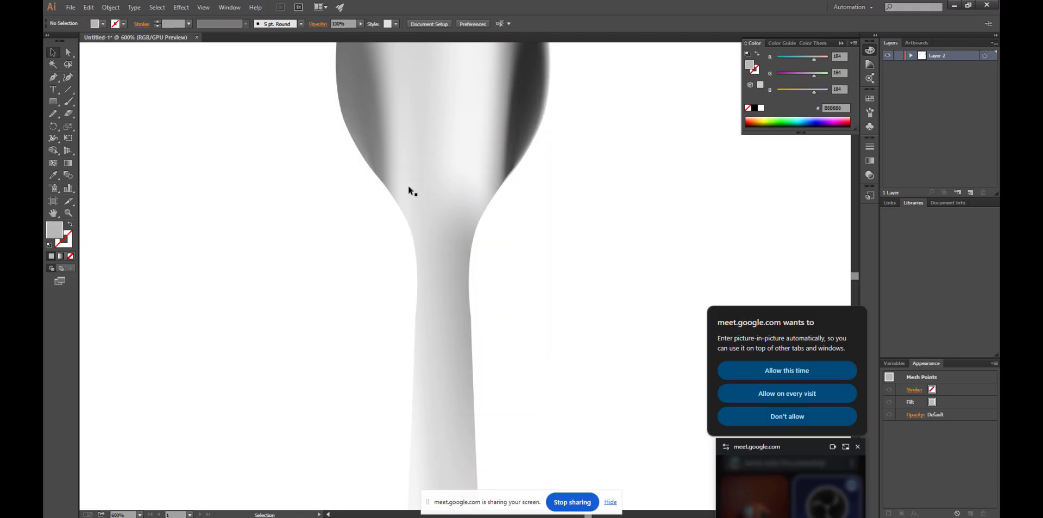
Select the spoon mesh and add a mesh point near the left edge of the handle's middle section.
scroll(540, 194, down, 3)
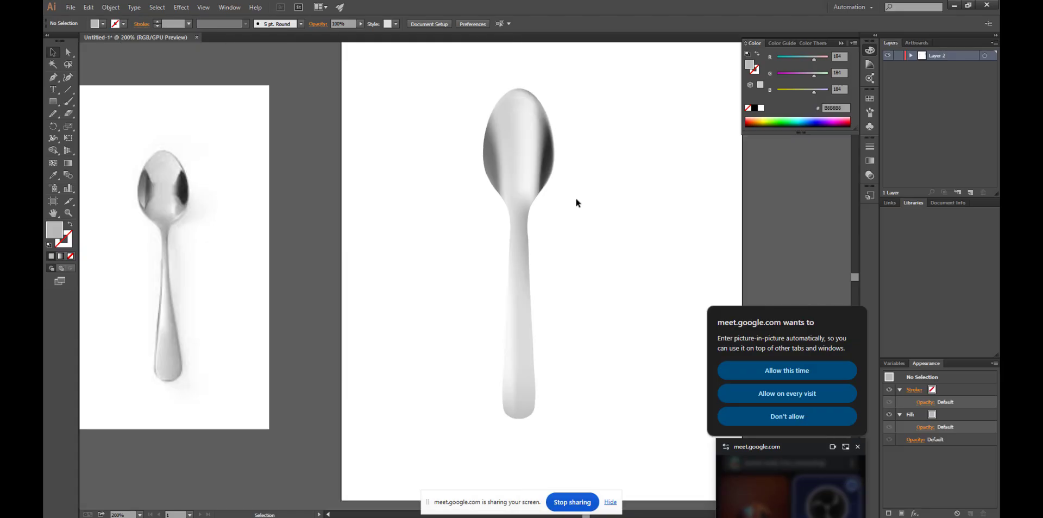
click(527, 284)
alt+scroll(607, 259, up, 1)
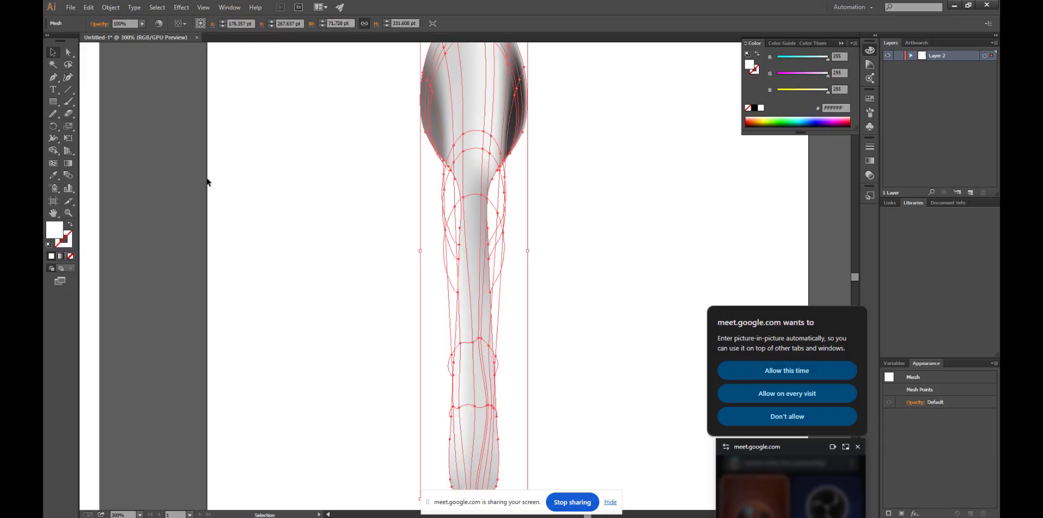
click(52, 163)
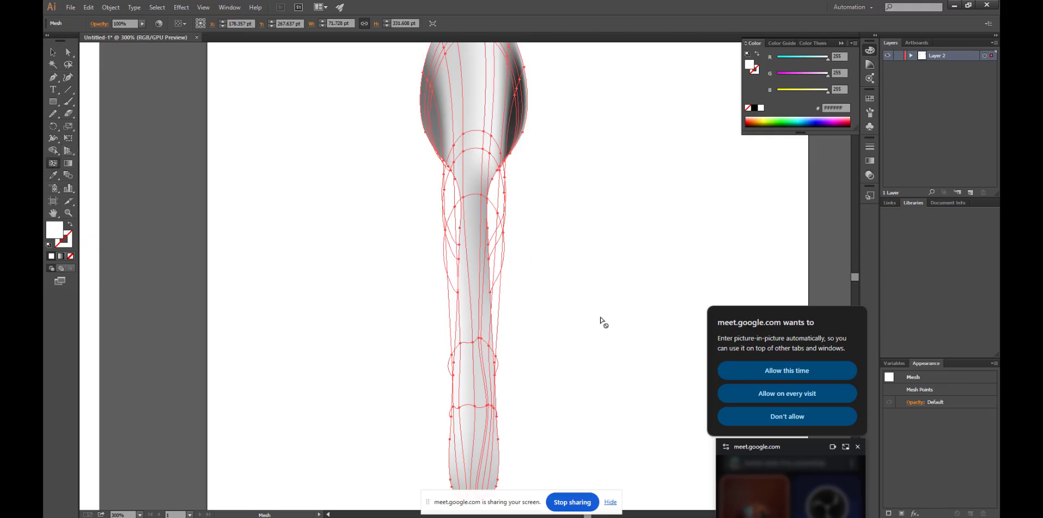
click(462, 308)
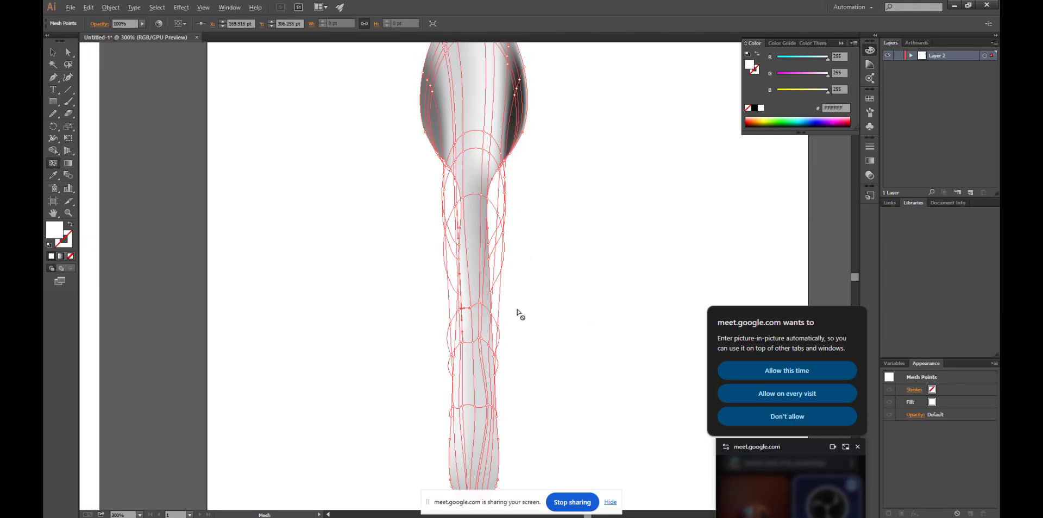
scroll(424, 318, down, 2)
scroll(330, 311, up, 1)
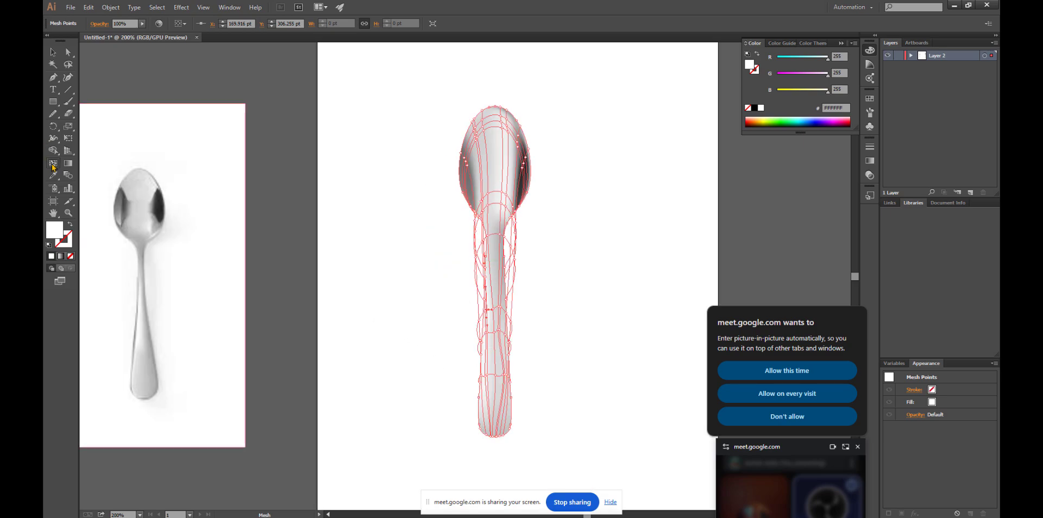
Lasso the mesh points along the handle's left edge and recolour them with near-white F8F8F8 sampled from the reference handle.
click(68, 64)
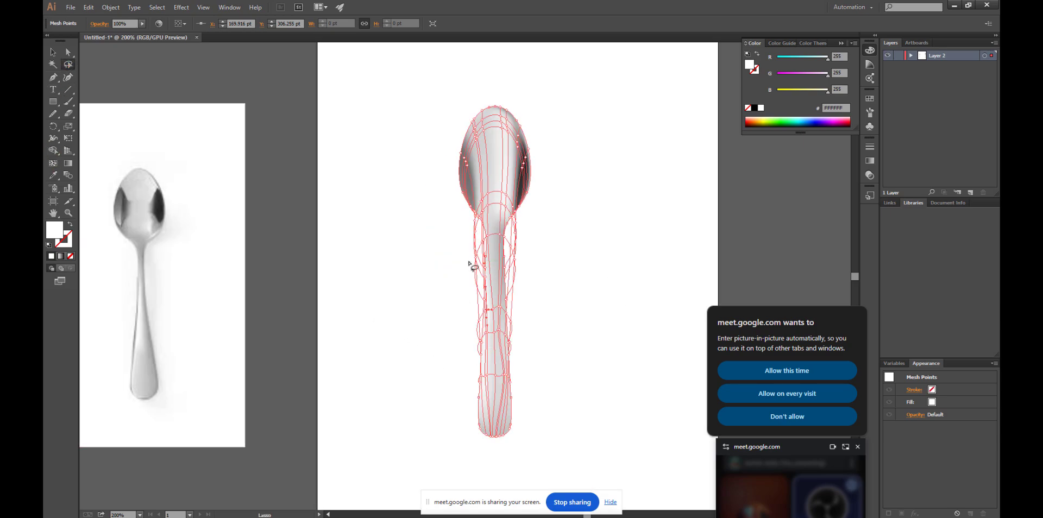
mouse_move(470, 251)
mouse_down()
mouse_move(489, 321)
mouse_move(490, 365)
mouse_move(476, 372)
mouse_move(470, 249)
mouse_up()
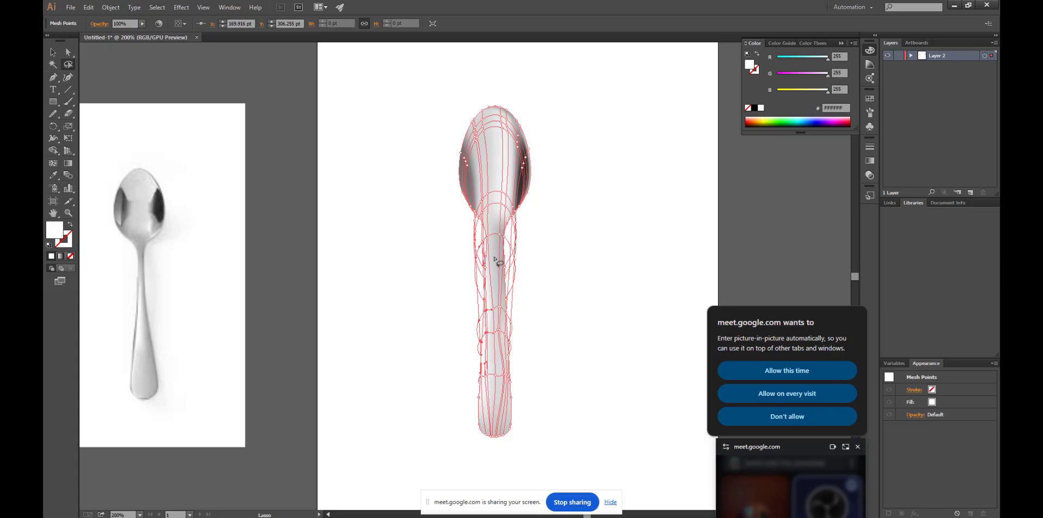
click(53, 175)
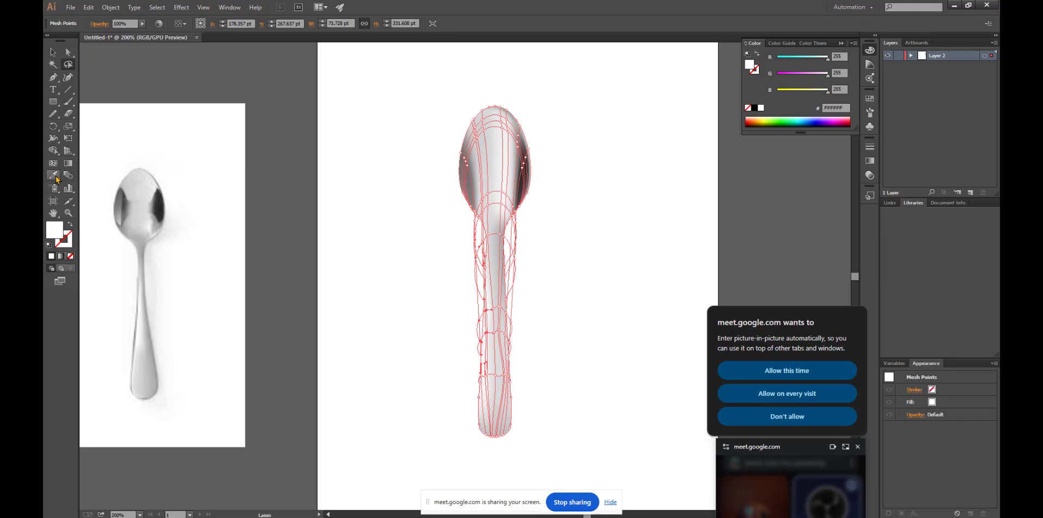
click(143, 325)
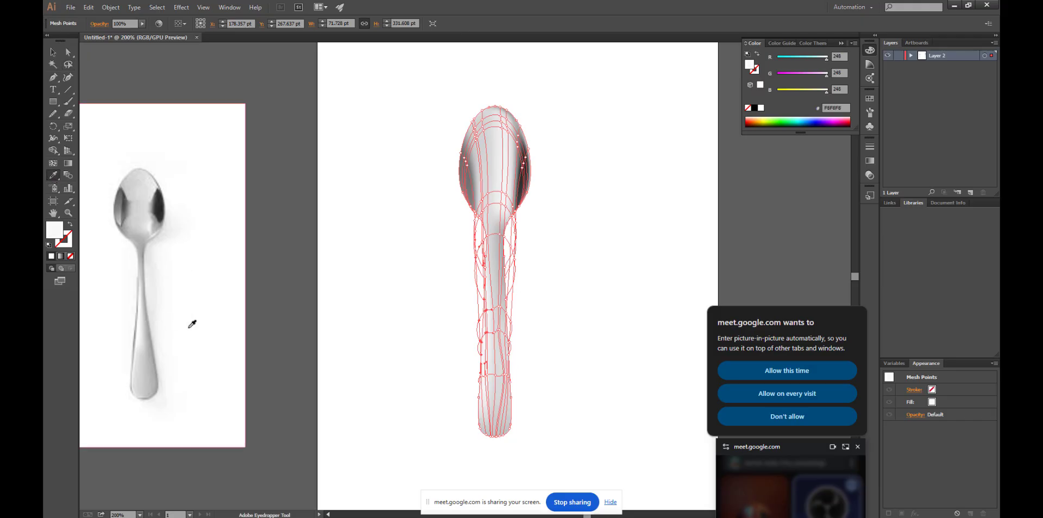
click(53, 52)
click(331, 120)
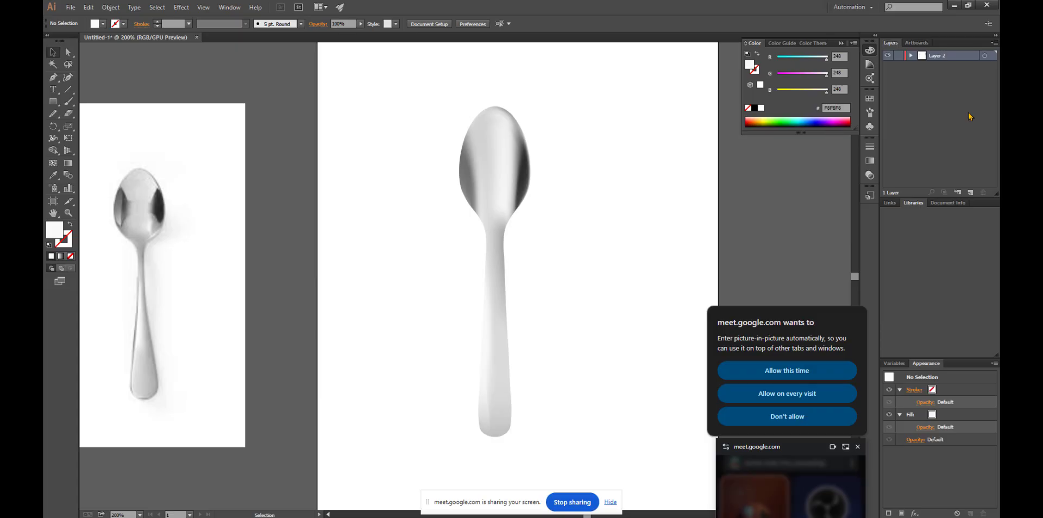
Check the objects in Layer 2 and delete the reference spoon image.
click(911, 56)
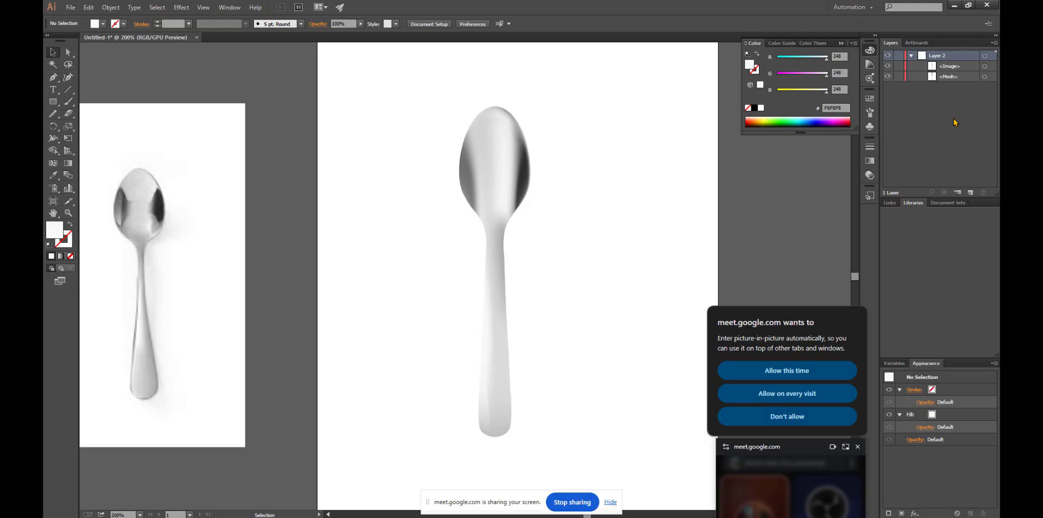
click(911, 56)
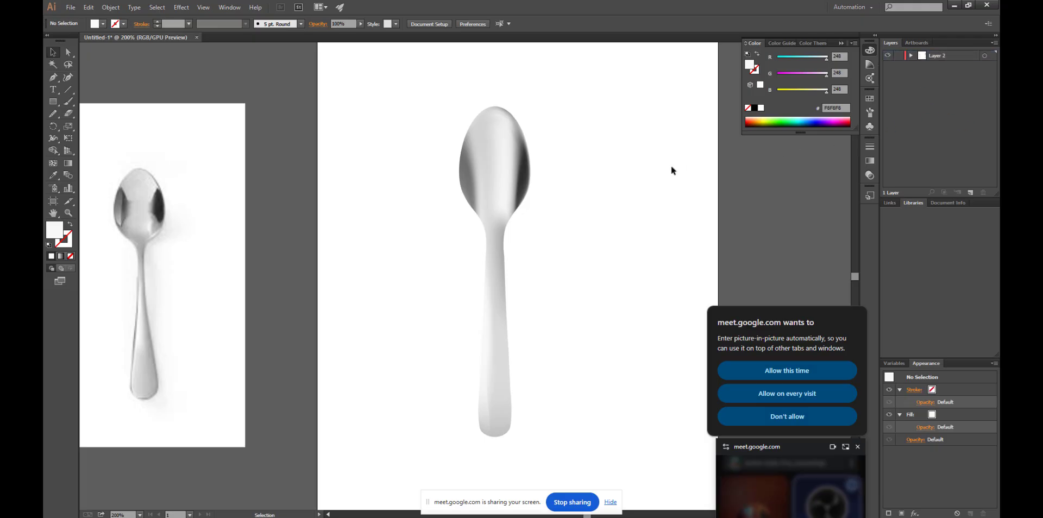
click(202, 307)
key(Delete)
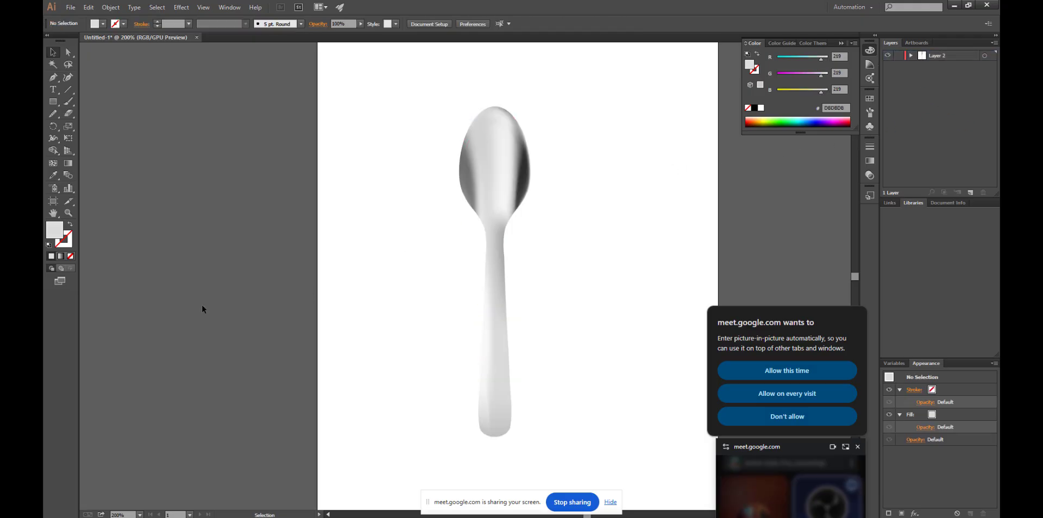
Move the spoon mesh to about the centre of the artboard and deselect it.
drag(343, 52, 562, 398)
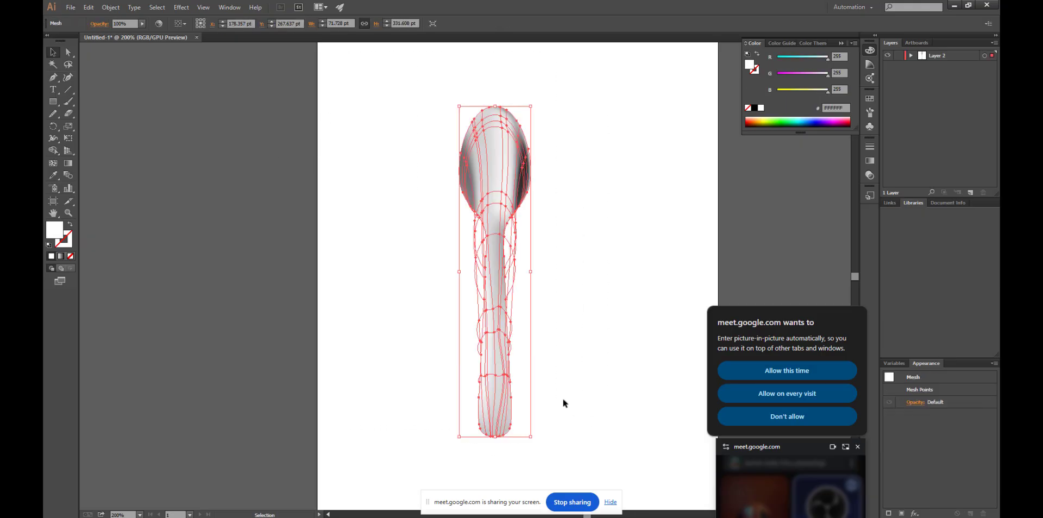
key(ctrl+1)
scroll(612, 392, up, 1)
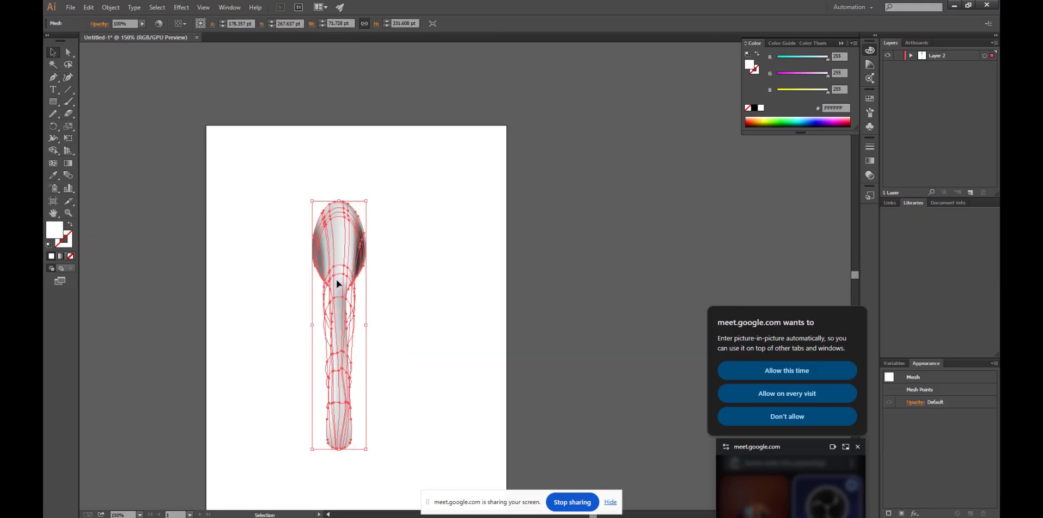
drag(337, 284, 357, 270)
click(440, 312)
scroll(558, 334, up, 1)
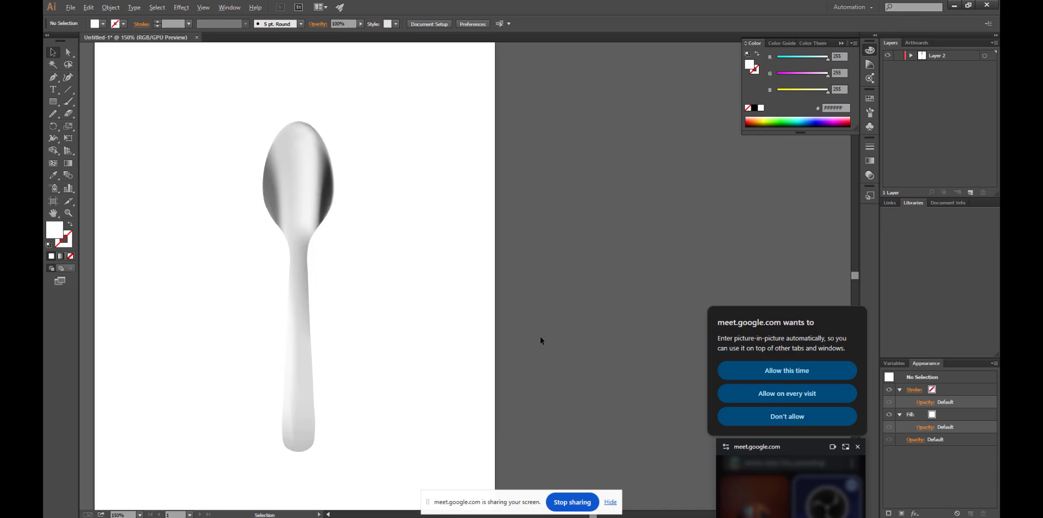
scroll(540, 337, down, 3)
scroll(528, 360, up, 1)
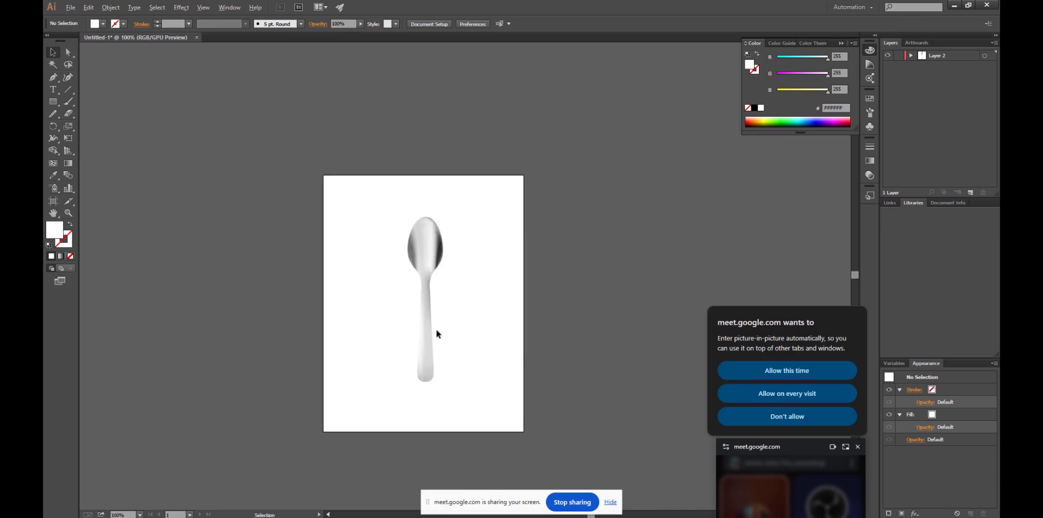
scroll(436, 332, up, 1)
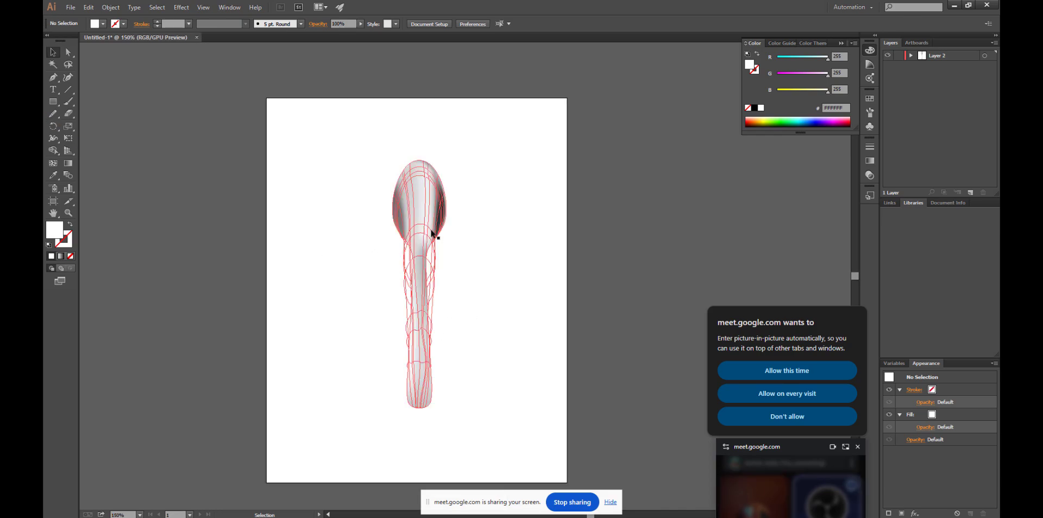
scroll(477, 158, up, 2)
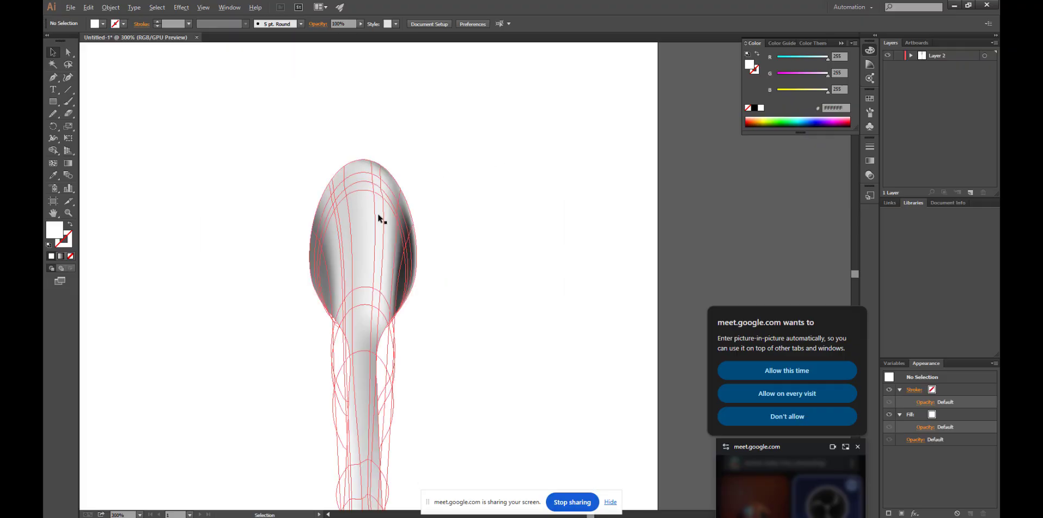
scroll(377, 213, down, 3)
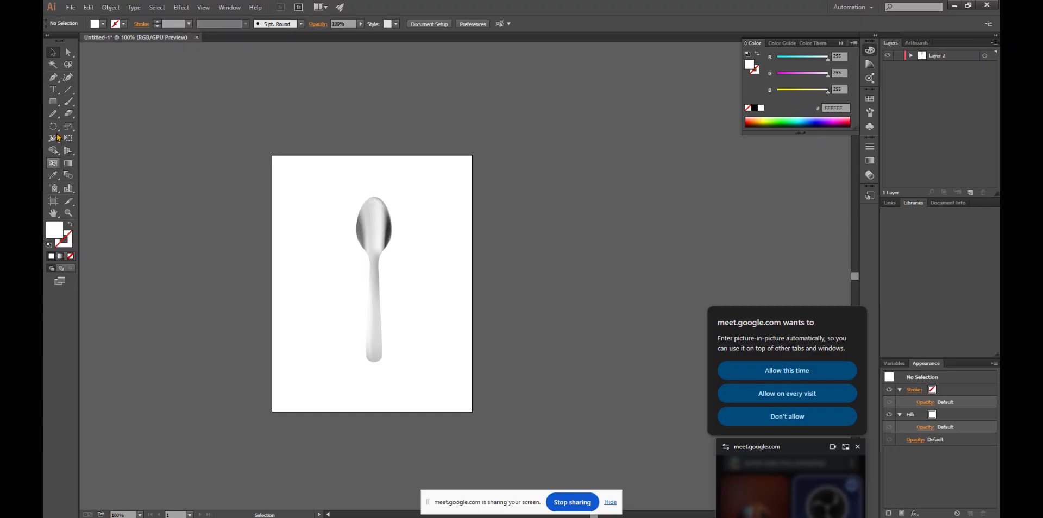
Draw a wavy open path with seven anchor points above the artboard using the Pen tool, about 568 pt wide and 123 pt high.
click(57, 81)
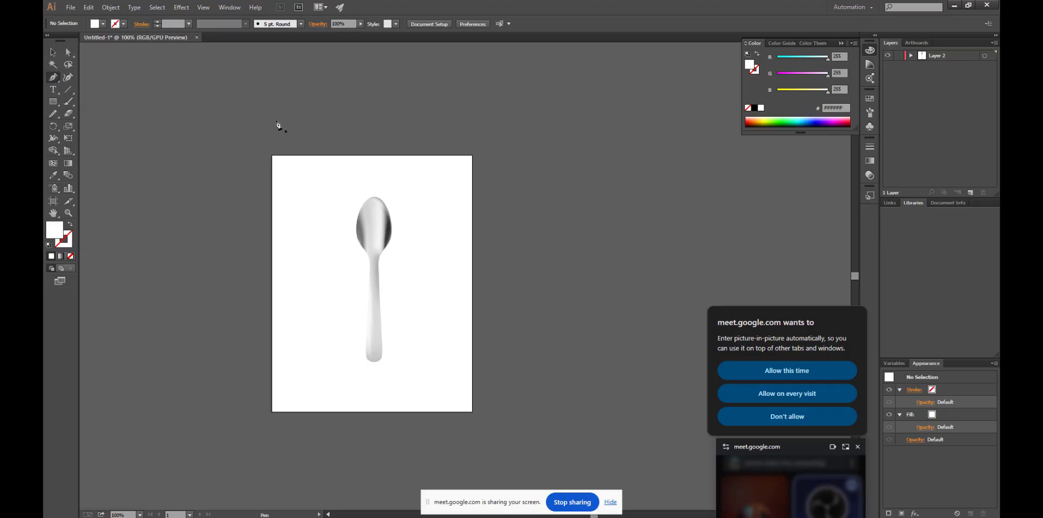
click(216, 143)
drag(280, 95, 301, 105)
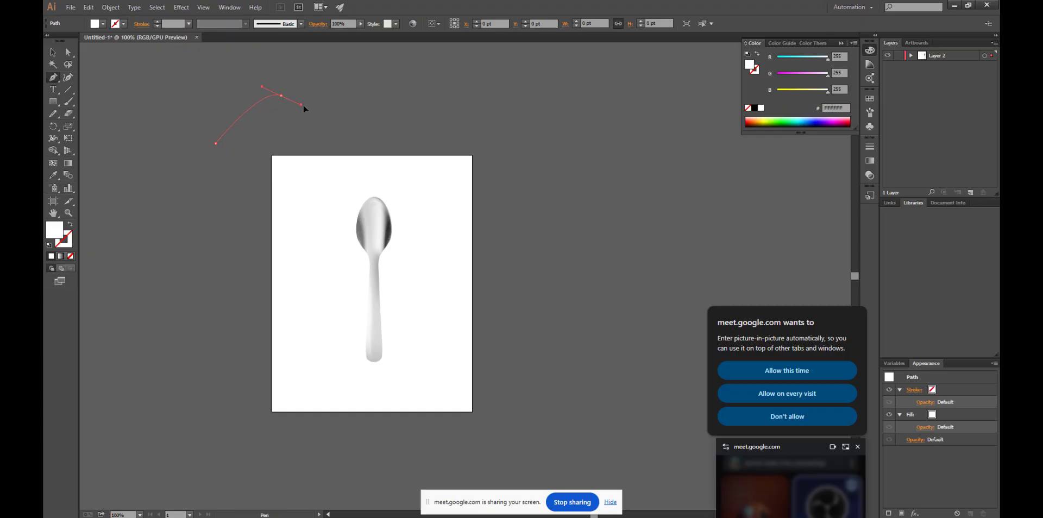
drag(341, 150, 367, 124)
drag(386, 91, 413, 101)
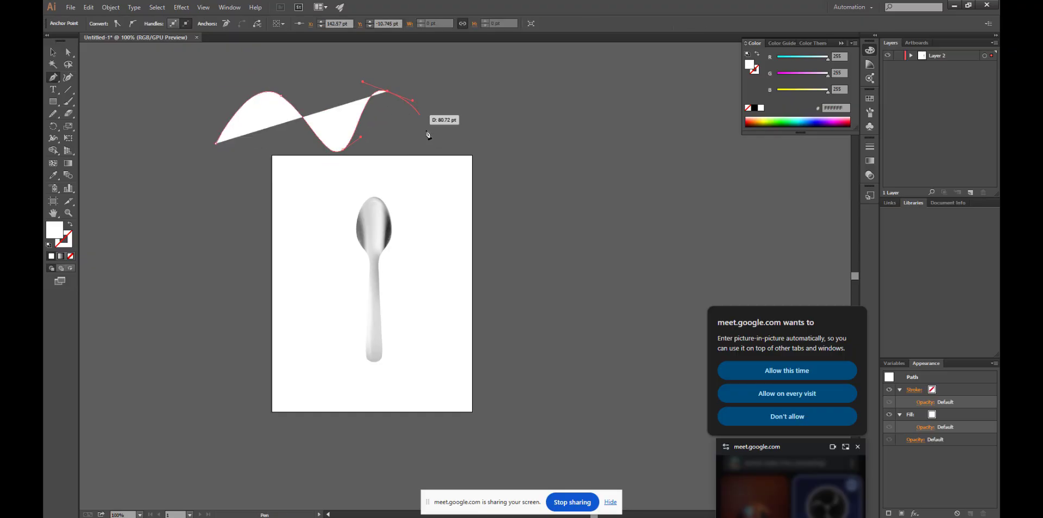
drag(424, 147, 440, 147)
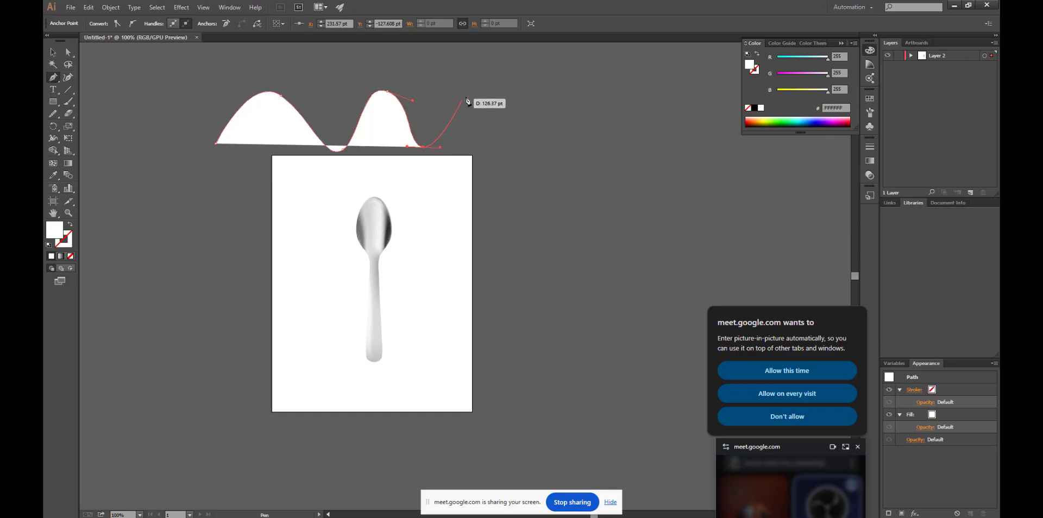
drag(468, 93, 492, 101)
drag(499, 148, 517, 149)
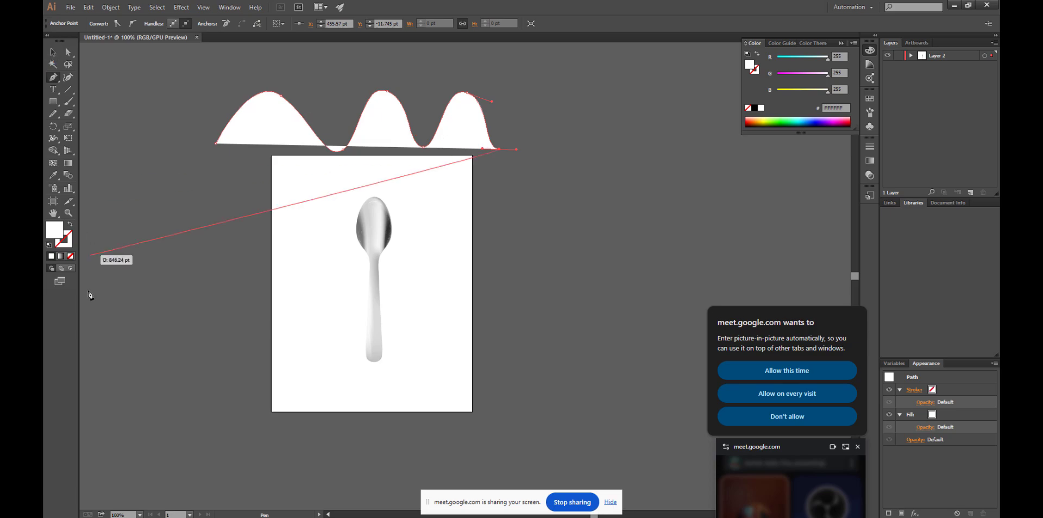
Swap the wavy path's fill and stroke and set its stroke colour to black 000000.
click(69, 227)
double_click(72, 241)
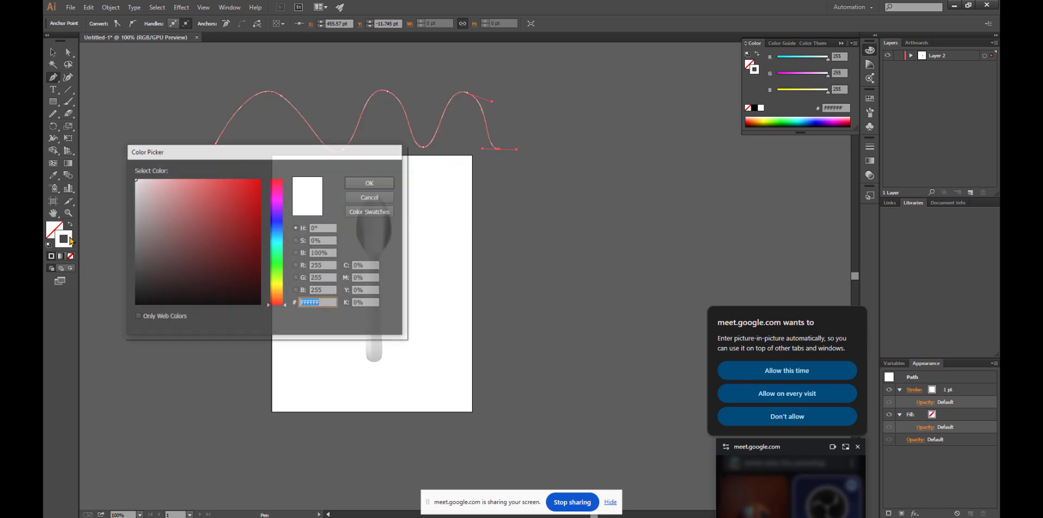
text(000000)
click(370, 183)
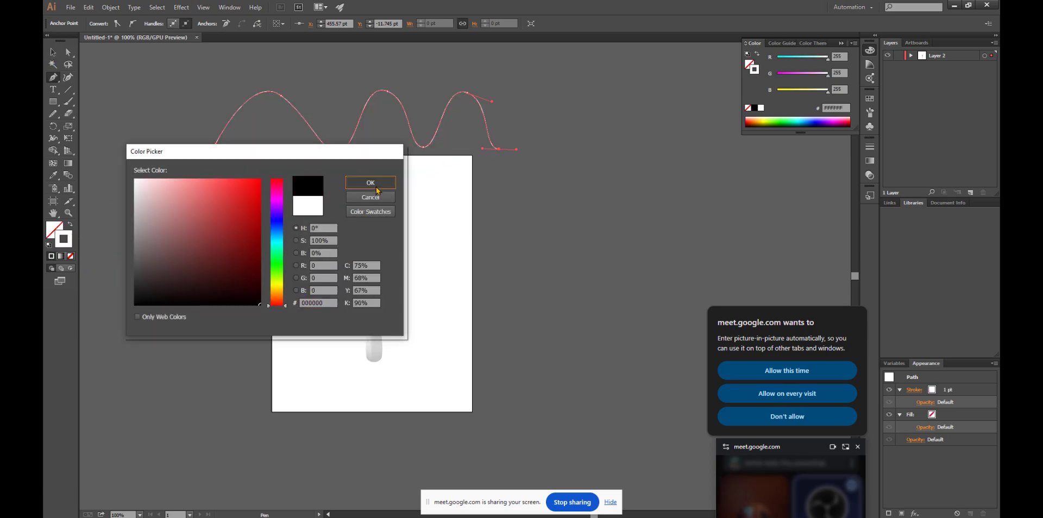
Select the wavy path above the artboard and delete it.
click(53, 52)
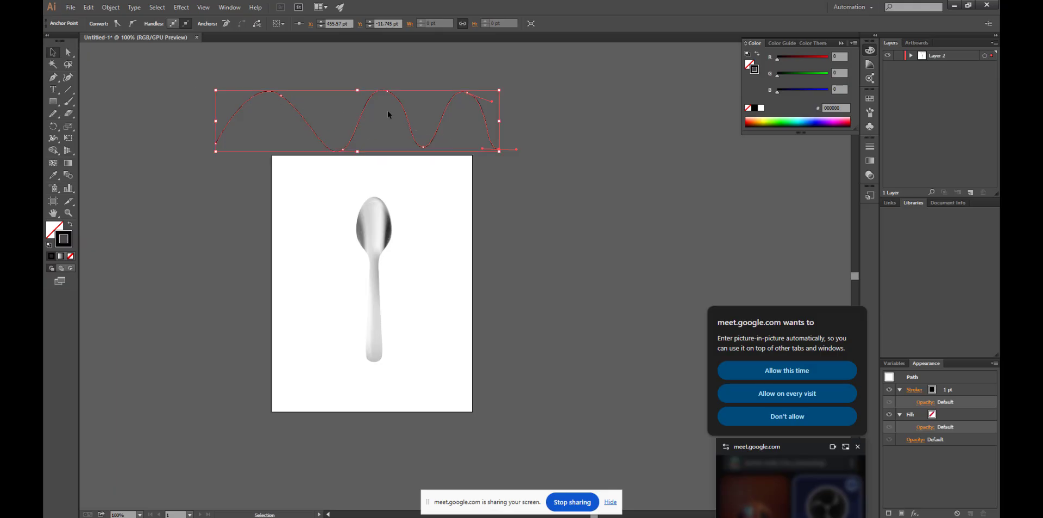
click(527, 136)
drag(525, 130, 561, 165)
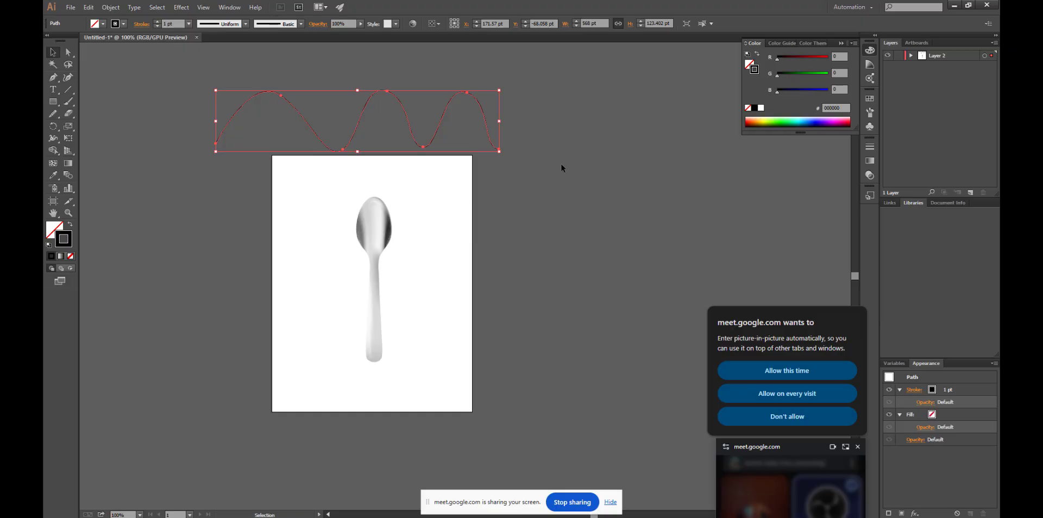
key(Delete)
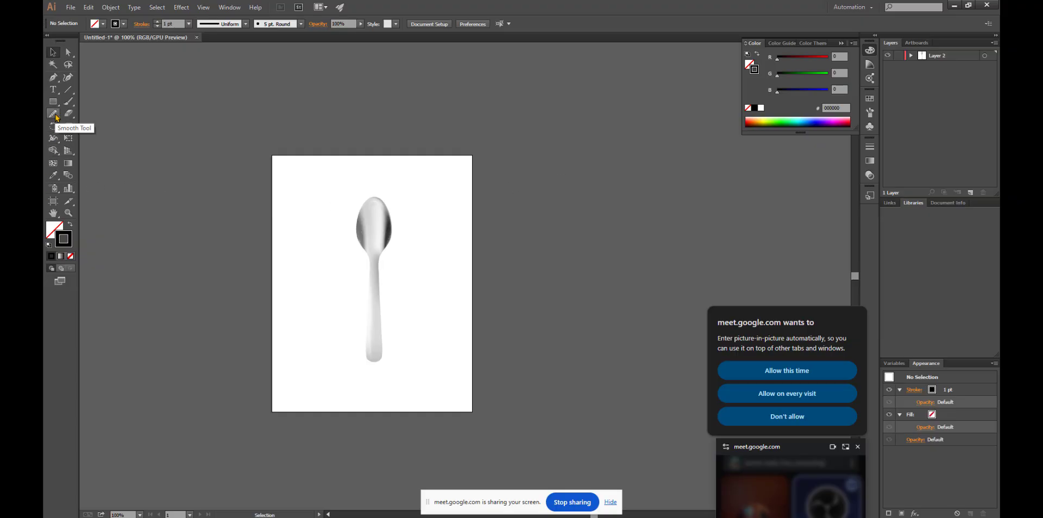
Draw a freehand test curve above the artboard with the Pencil tool and undo it.
drag(56, 118, 100, 116)
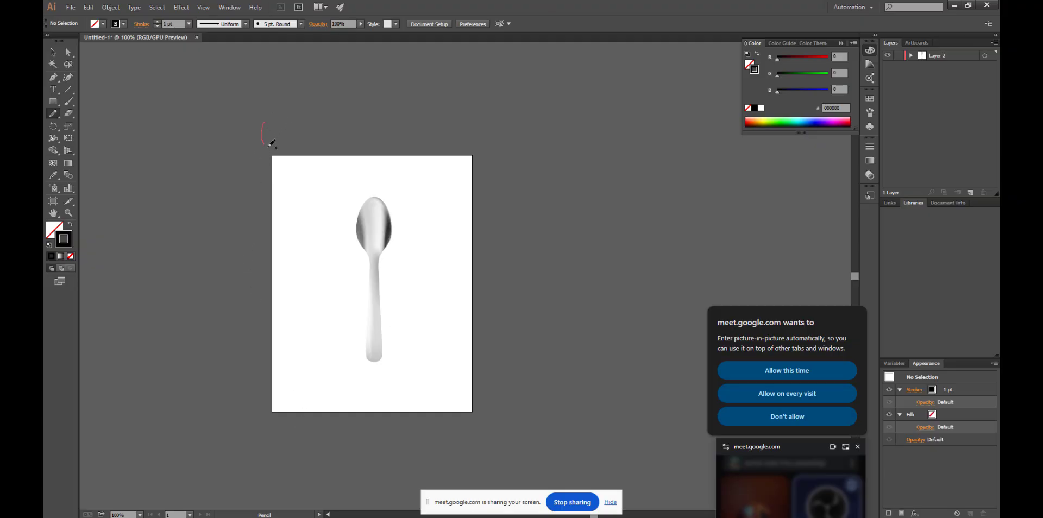
drag(382, 147, 448, 129)
key(ctrl+z)
Trace a freehand Pencil outline around the spoon, about 97 by 363 pt, and move it off the artboard to the left.
mouse_move(365, 197)
mouse_down()
mouse_move(353, 221)
mouse_move(371, 371)
mouse_up()
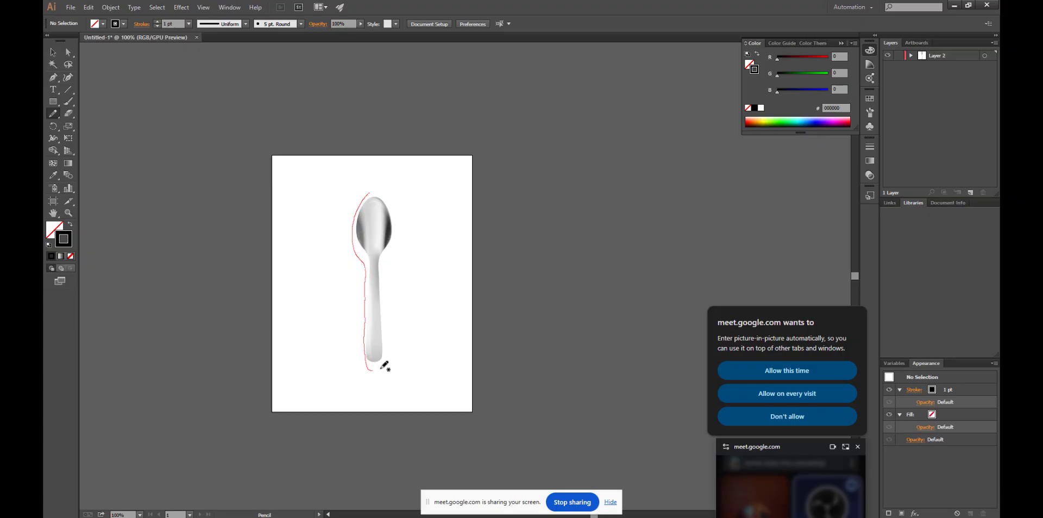
mouse_move(400, 230)
mouse_down()
mouse_move(383, 195)
mouse_move(368, 190)
mouse_up()
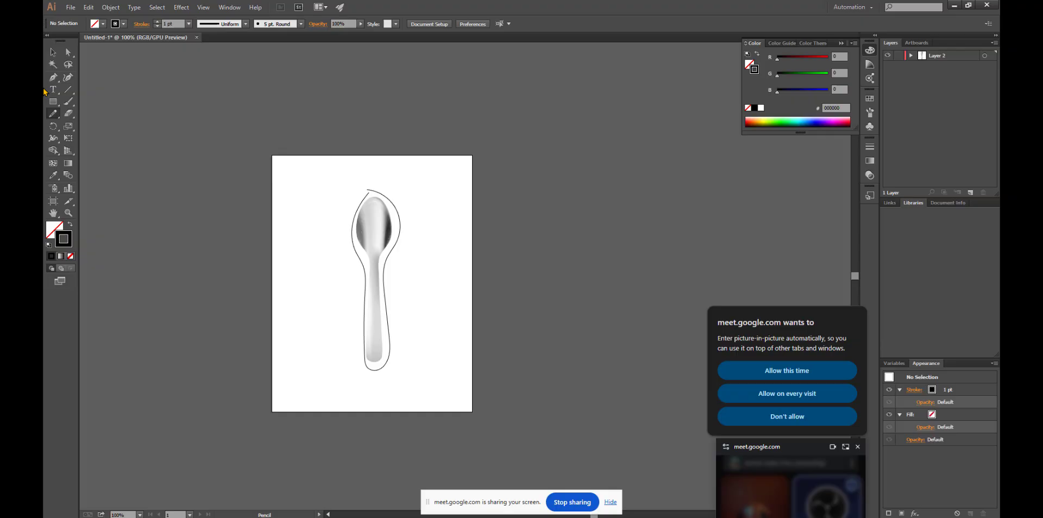
click(52, 52)
drag(383, 196, 231, 157)
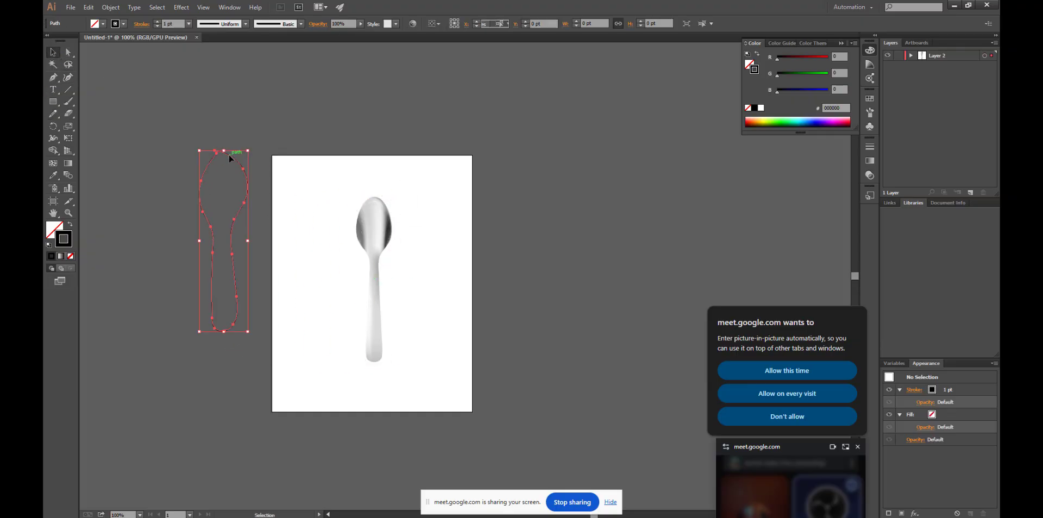
Join the open ends of the freehand spoon outline and deselect it.
right_click(231, 157)
click(251, 225)
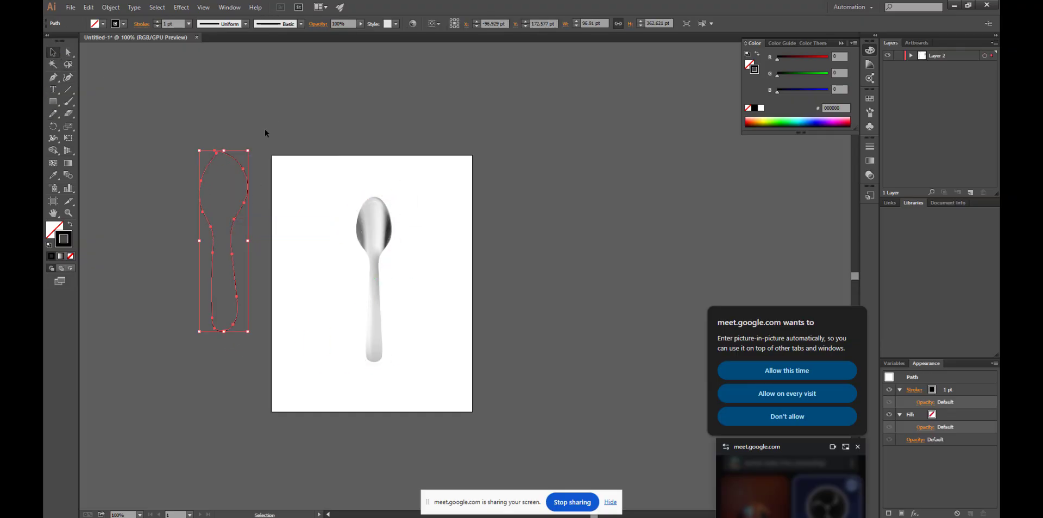
click(271, 122)
Smooth the pointed tip of the spoon outline by moving its anchor points with the Curvature tool.
scroll(212, 185, up, 2)
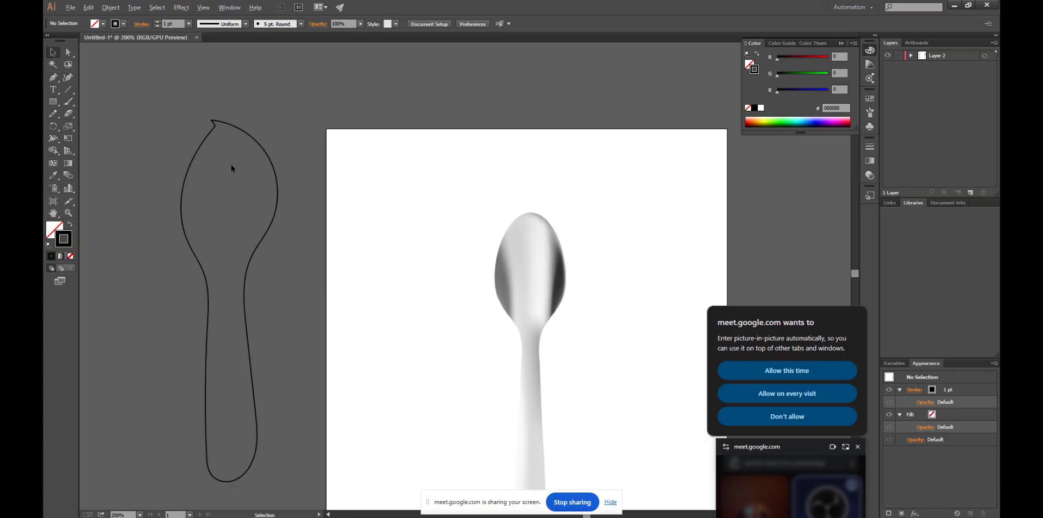
click(245, 134)
key(shift+grave)
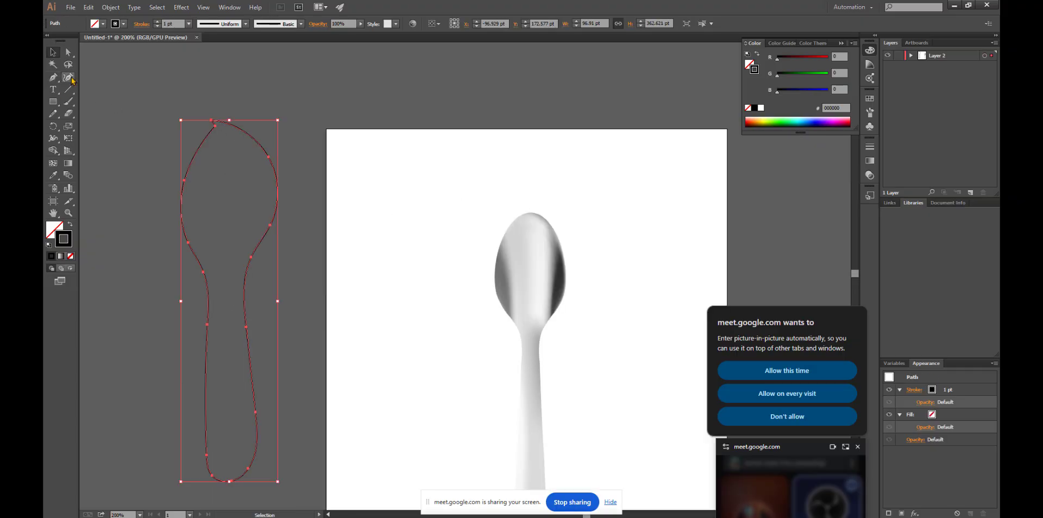
click(211, 121)
drag(212, 121, 242, 145)
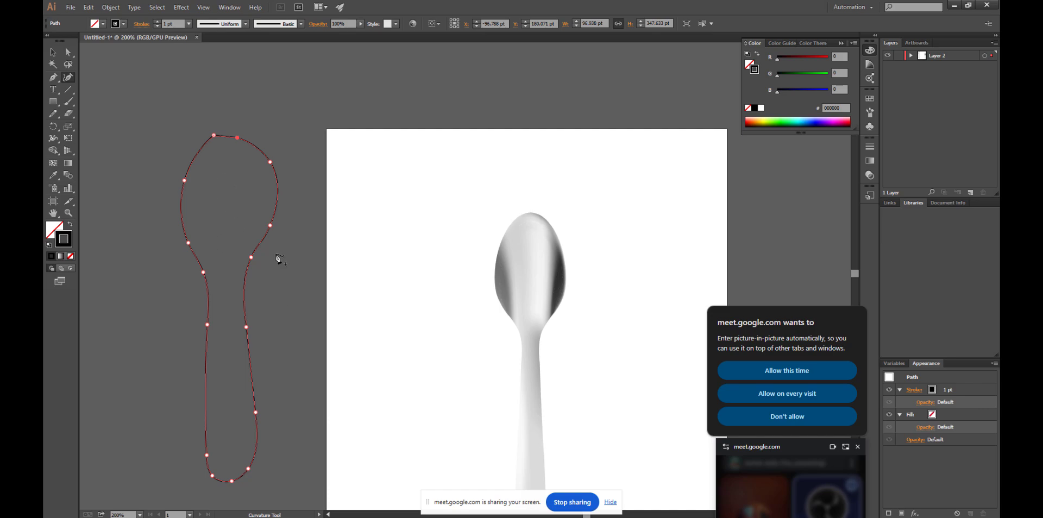
Select the freehand spoon outline and fill it with red EA1818.
click(59, 167)
click(53, 52)
click(277, 154)
click(272, 160)
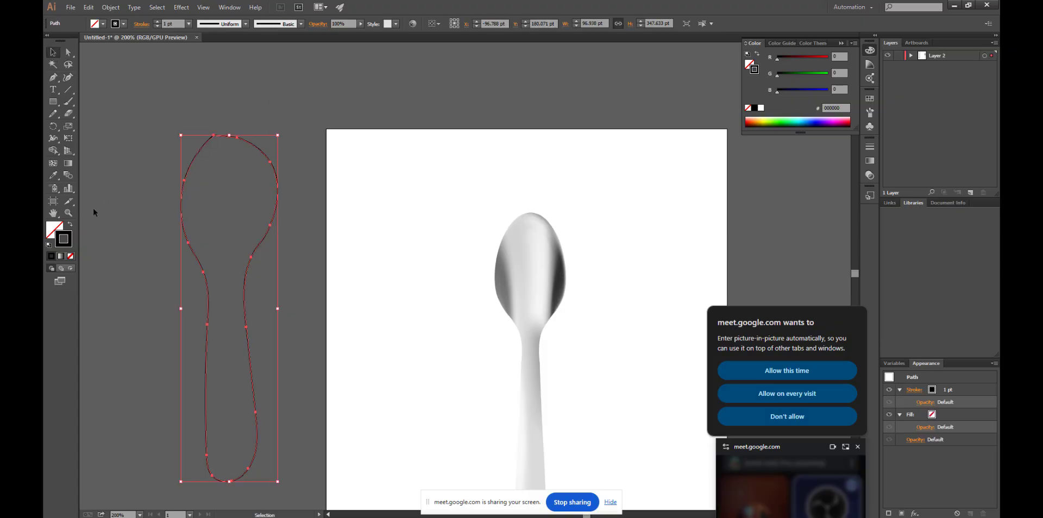
double_click(56, 233)
click(248, 189)
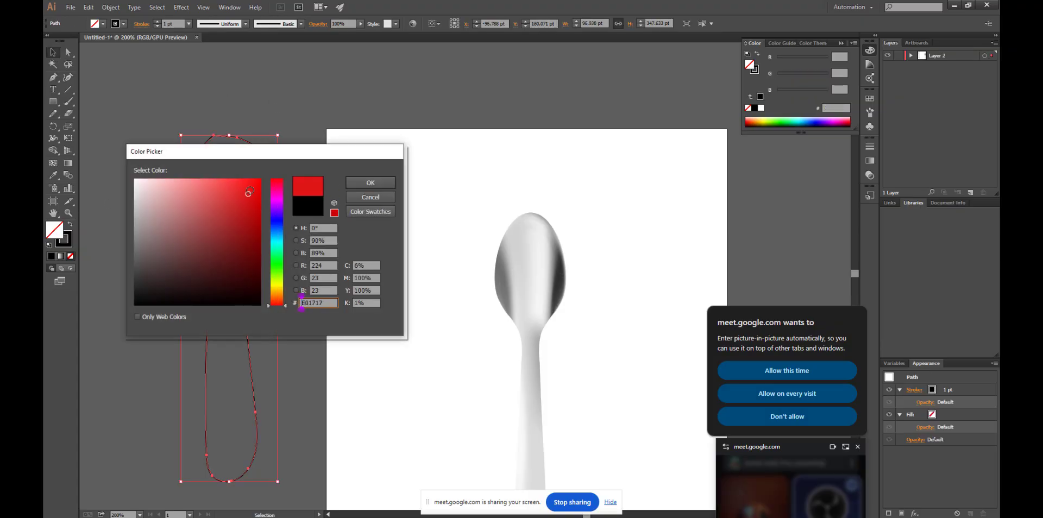
click(348, 184)
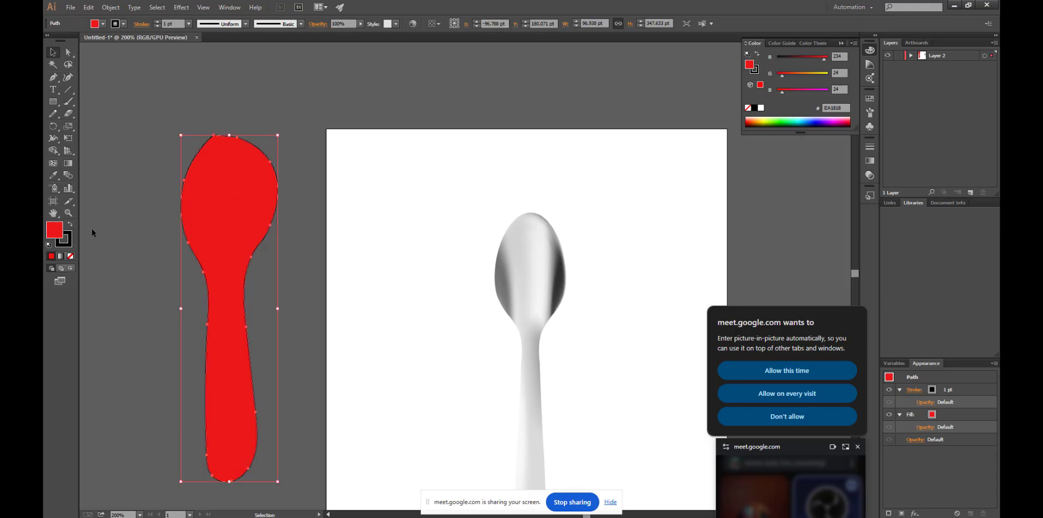
Add four gradient mesh points to the red spoon shape, three across the bowl and one at the neck.
click(53, 163)
click(254, 206)
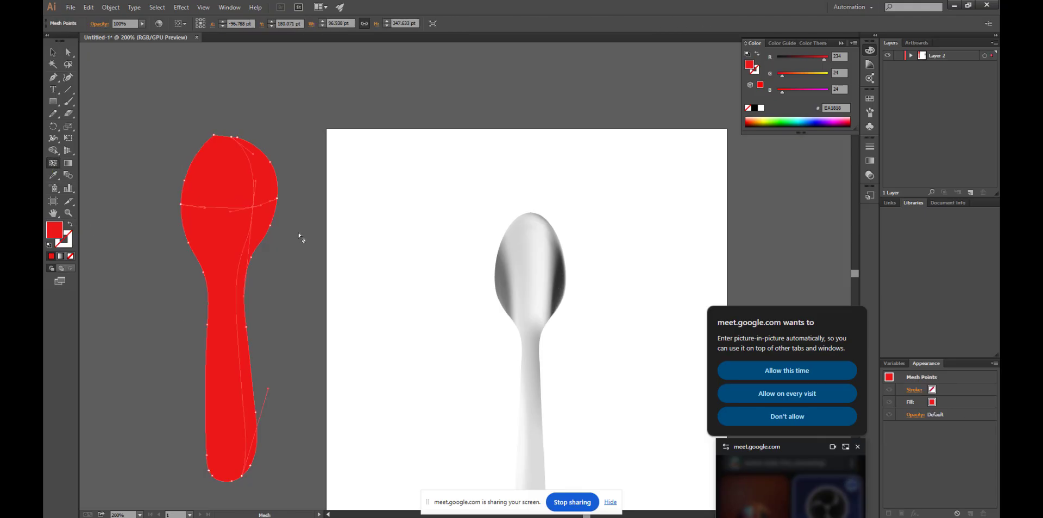
click(232, 242)
click(198, 232)
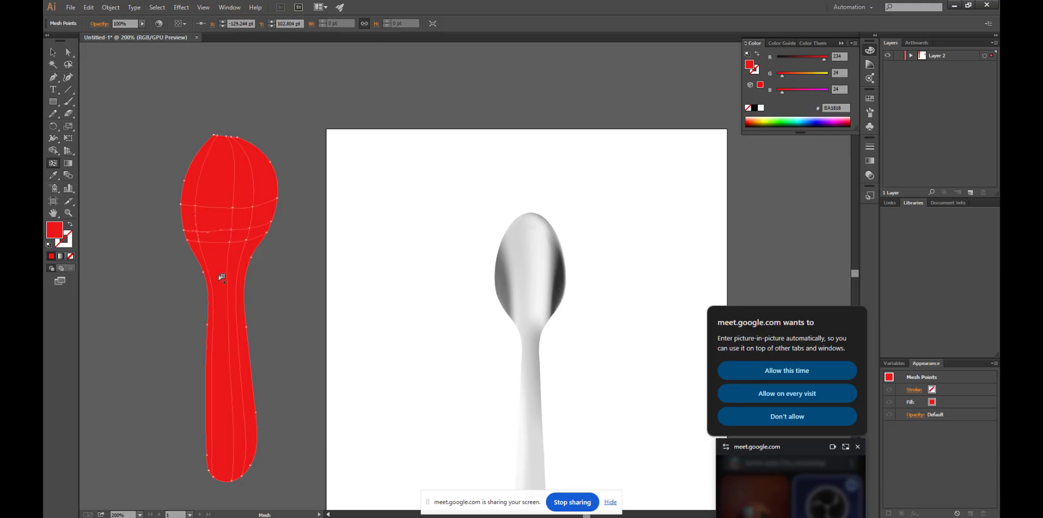
click(235, 307)
scroll(237, 324, down, 5)
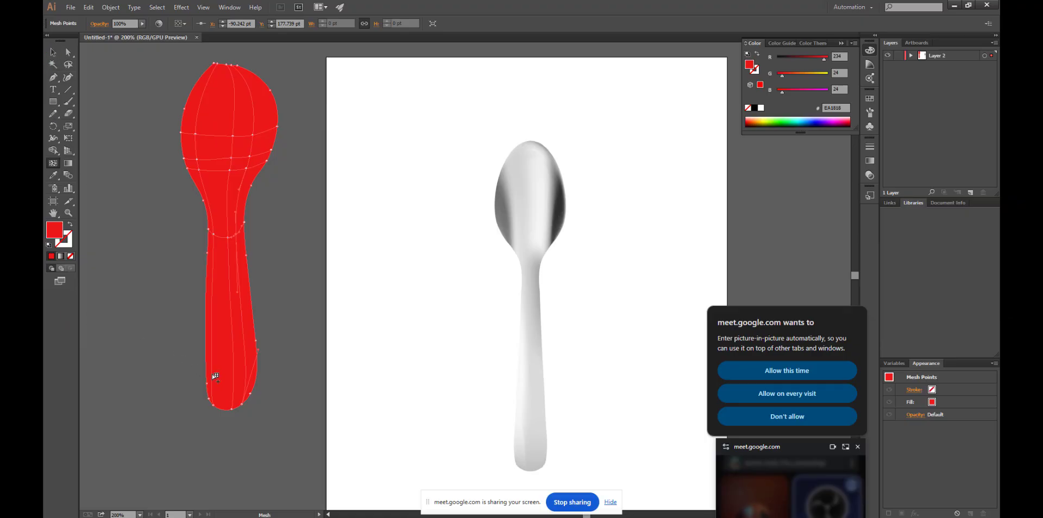
click(54, 213)
drag(281, 192, 229, 179)
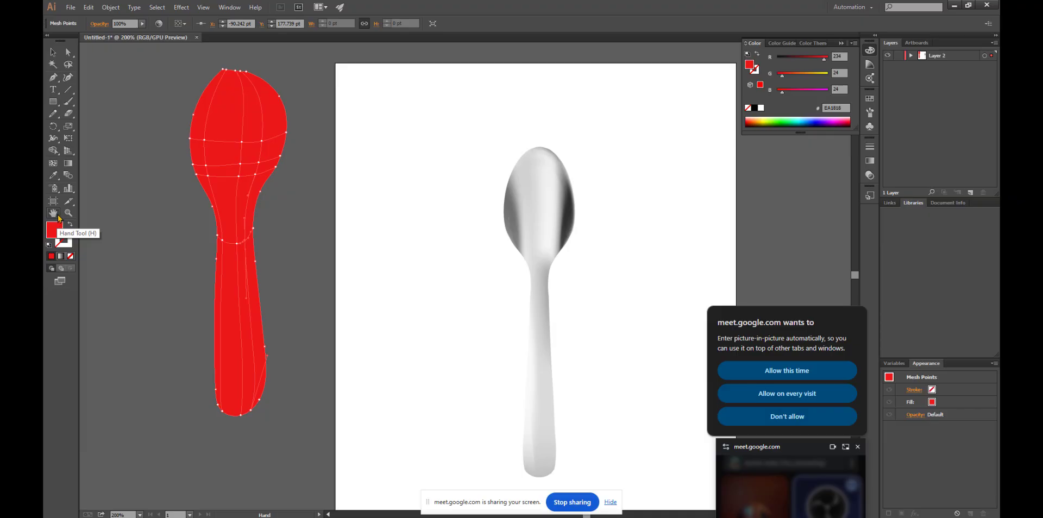
drag(380, 214, 340, 207)
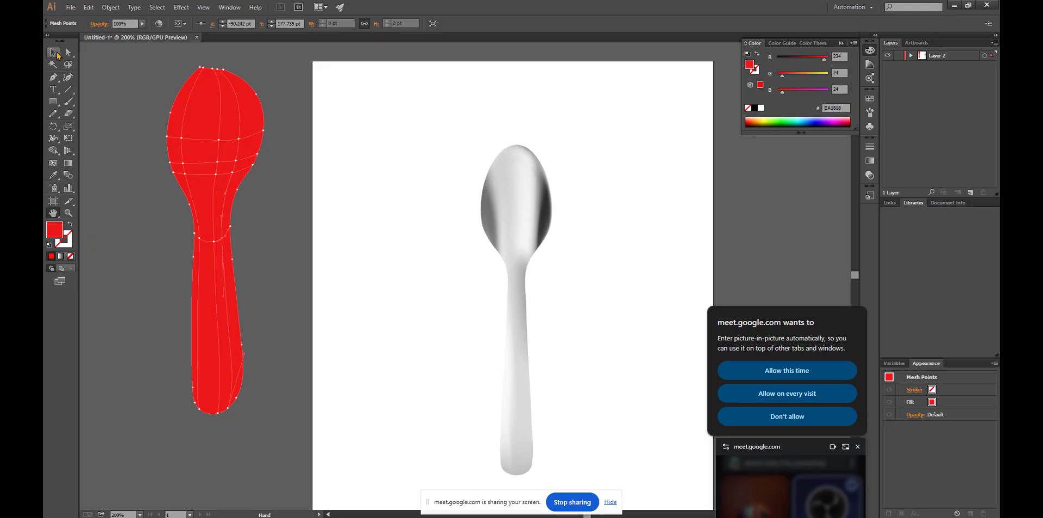
click(57, 55)
click(113, 71)
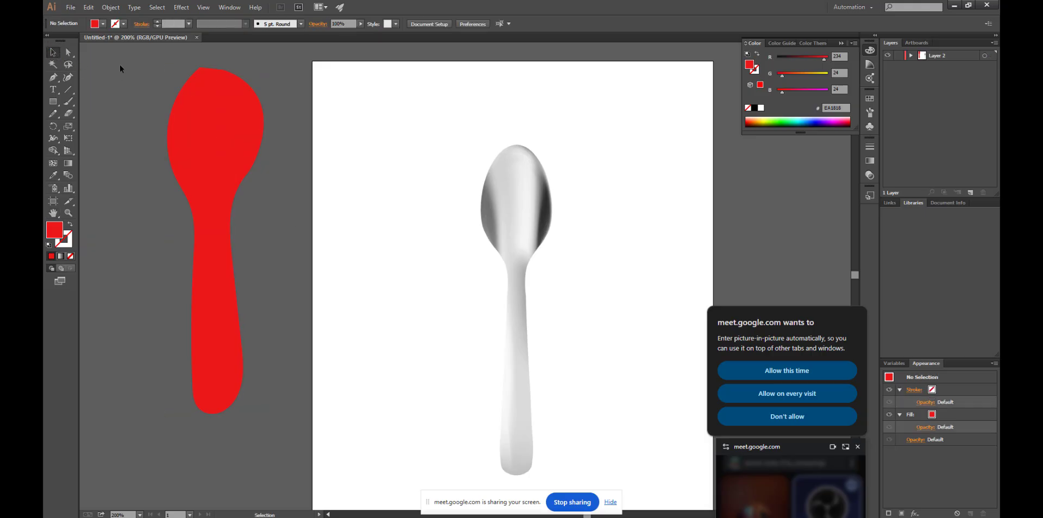
click(231, 378)
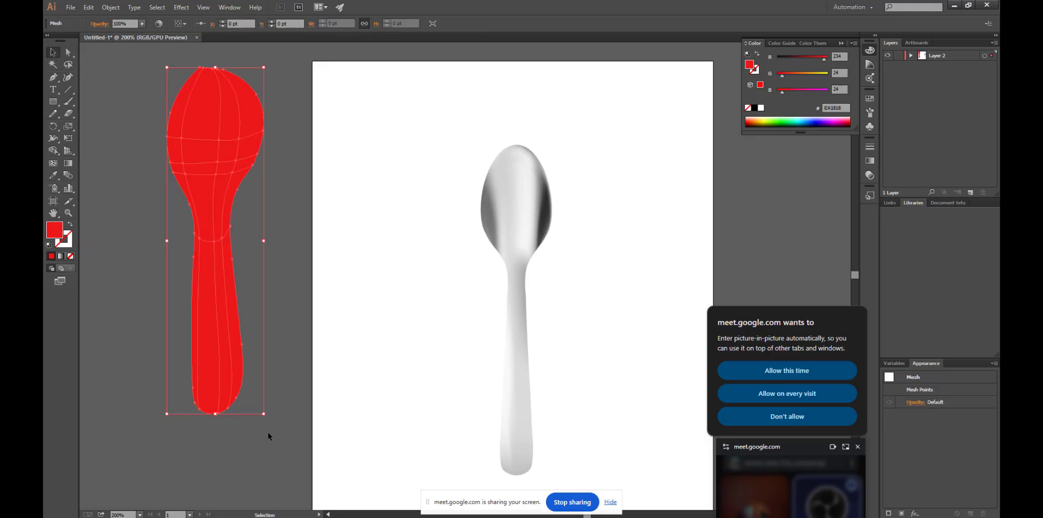
click(301, 322)
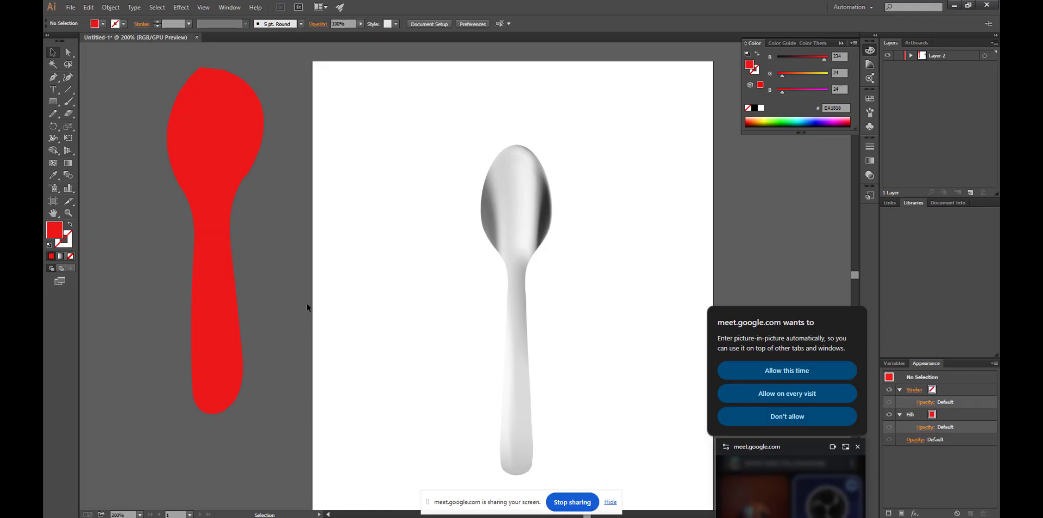
Select the red spoon mesh beside the artboard and delete it.
click(213, 273)
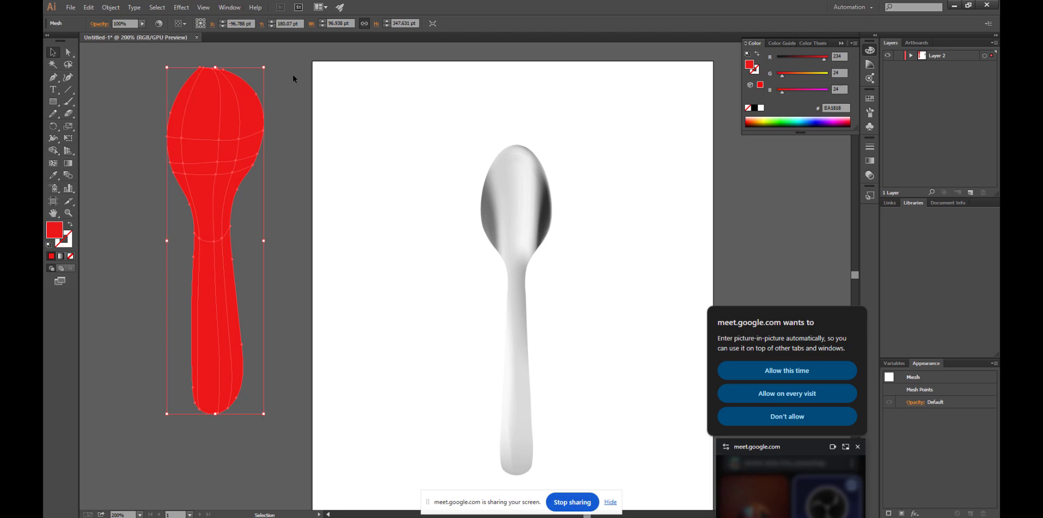
click(297, 121)
drag(312, 433, 314, 431)
key(Delete)
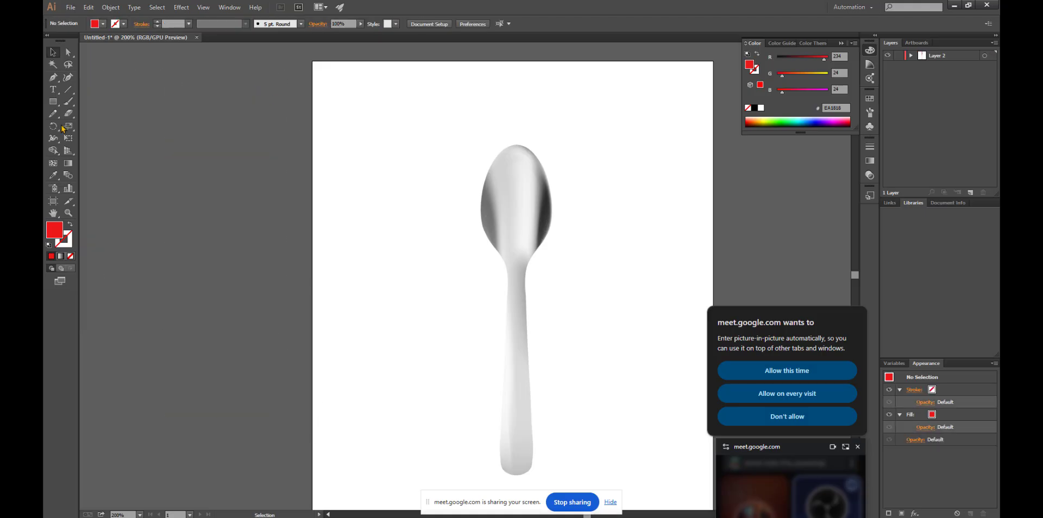
Examine the mesh lines and shading of the finished metallic spoon, both selected and unselected.
scroll(513, 246, down, 1)
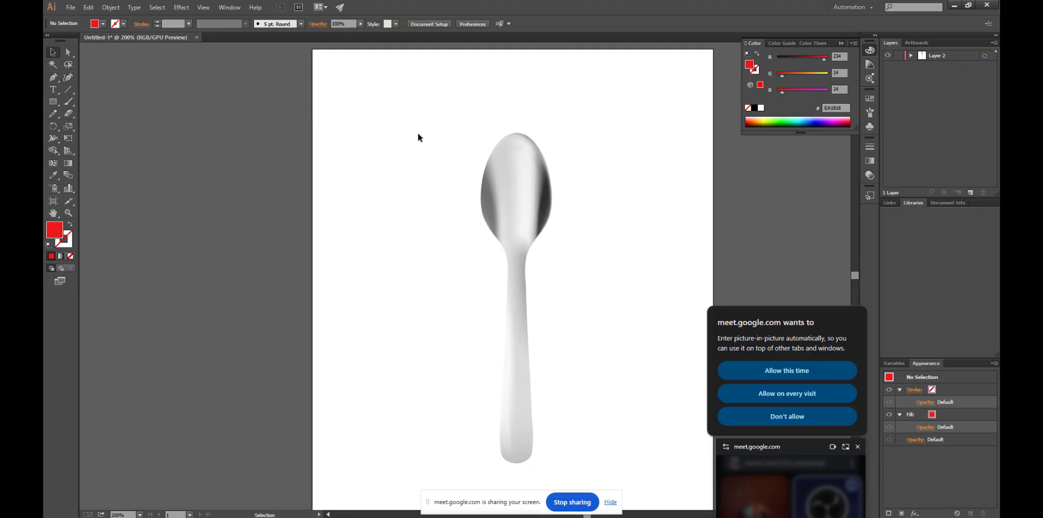
drag(418, 135, 667, 496)
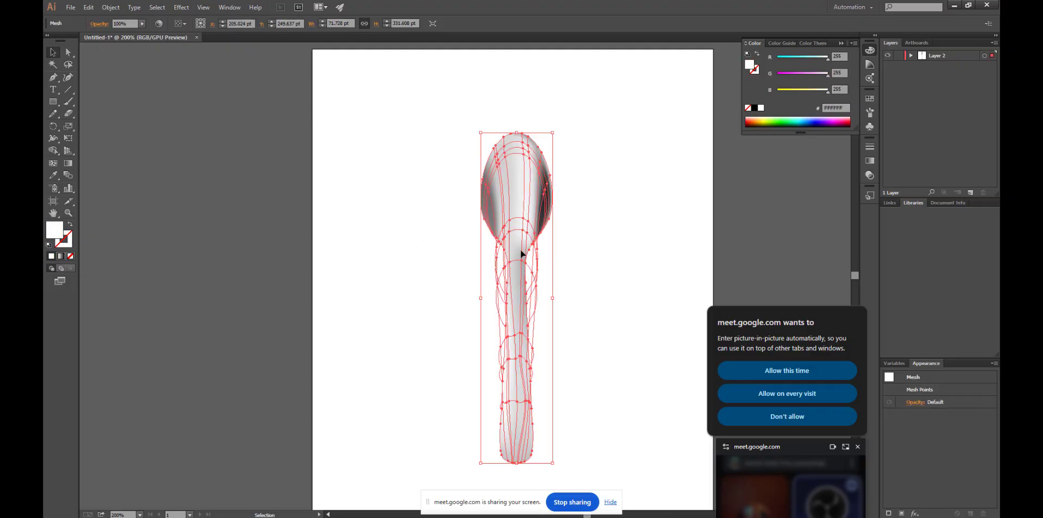
key(ctrl+h)
click(590, 276)
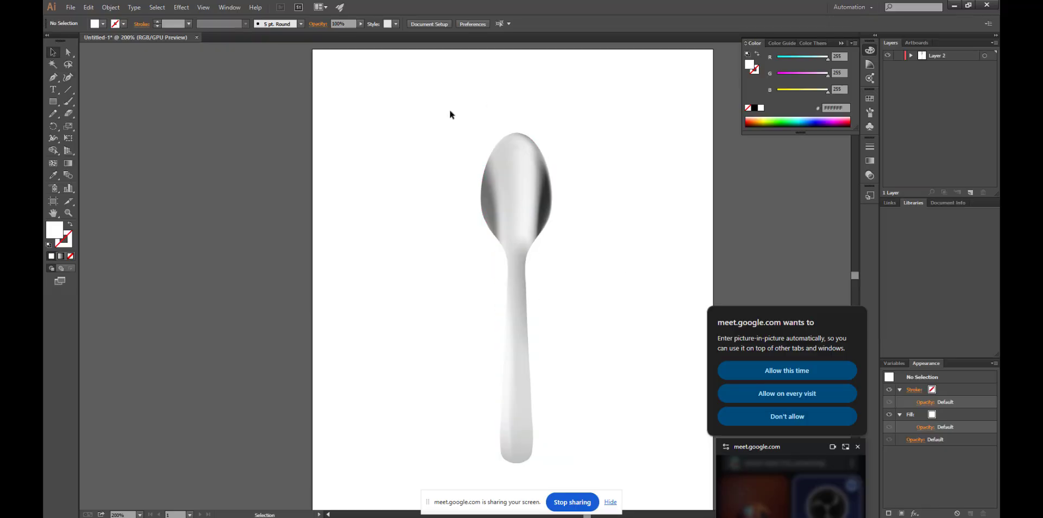
drag(441, 150, 616, 434)
click(616, 404)
drag(436, 119, 579, 466)
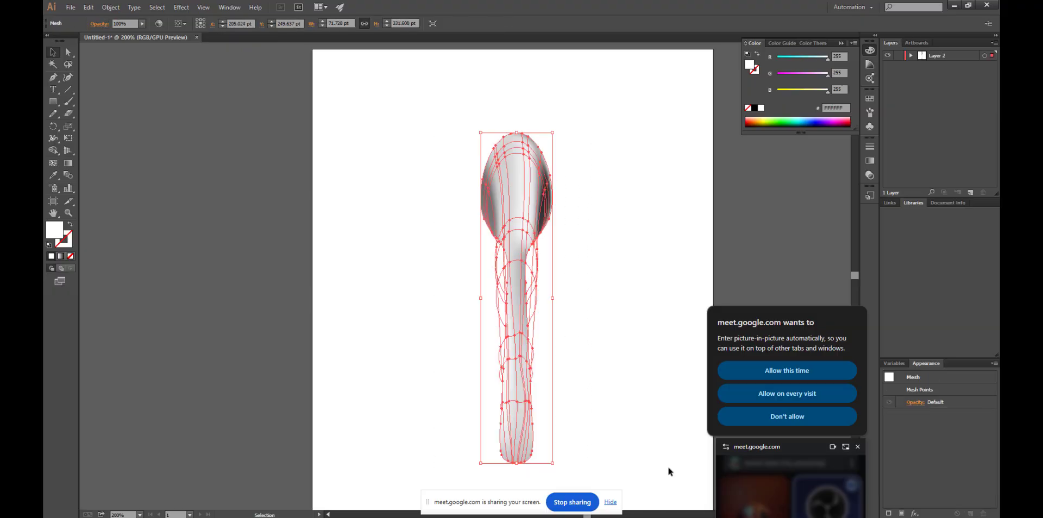
click(673, 356)
scroll(552, 322, down, 1)
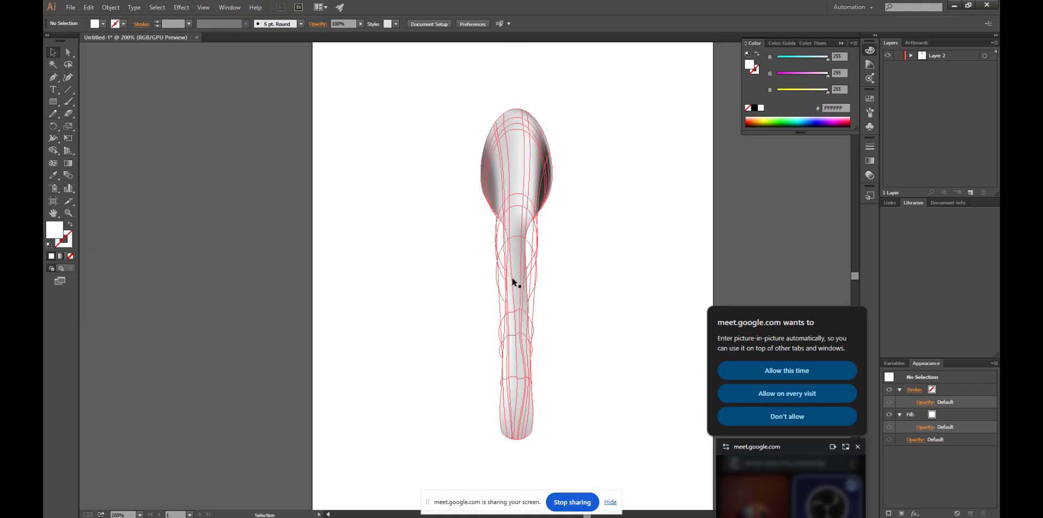
scroll(515, 281, down, 4)
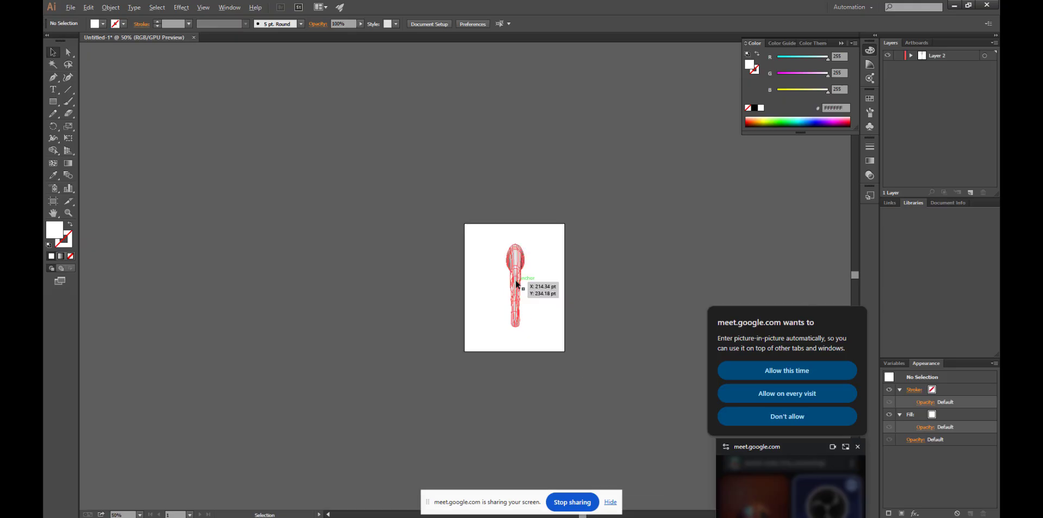
scroll(598, 285, up, 3)
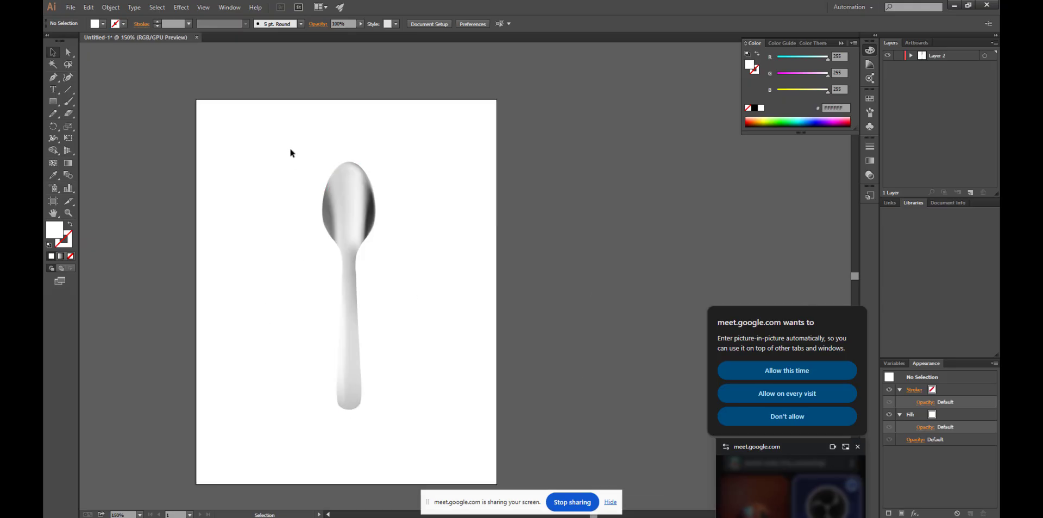
Move the spoon mesh slightly left and up on the artboard, to about X 182 pt, Y 244 pt.
drag(290, 148, 416, 413)
drag(355, 310, 335, 310)
click(413, 342)
drag(261, 146, 436, 438)
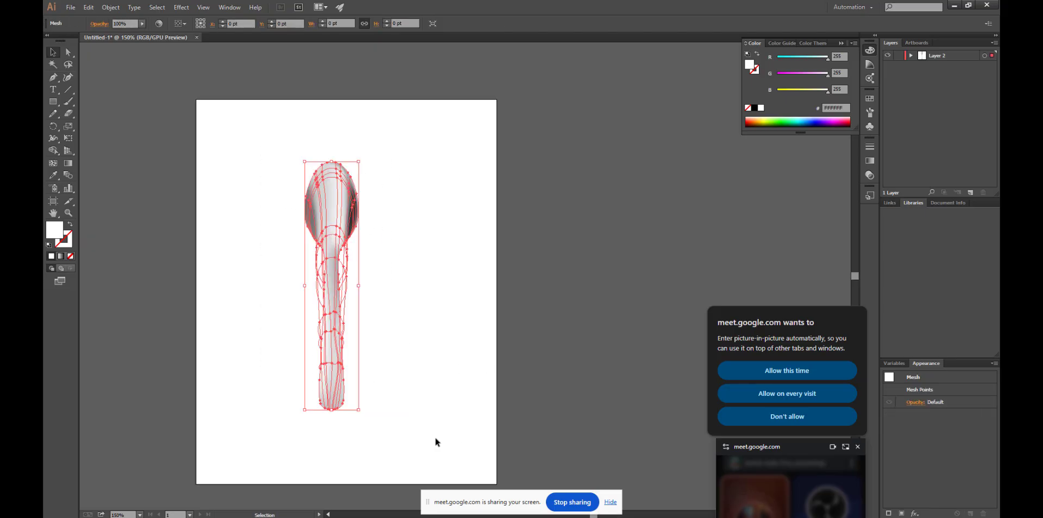
drag(337, 359, 338, 354)
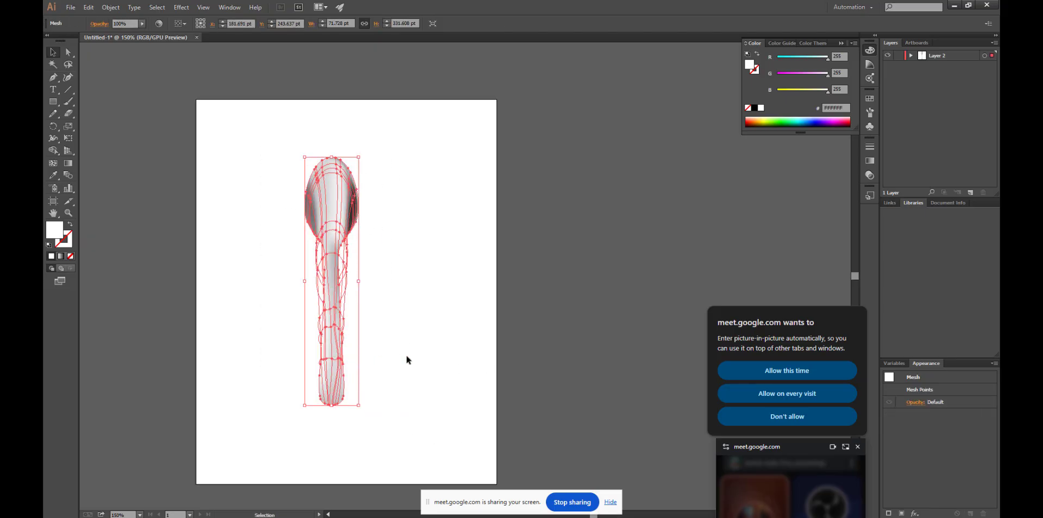
click(422, 379)
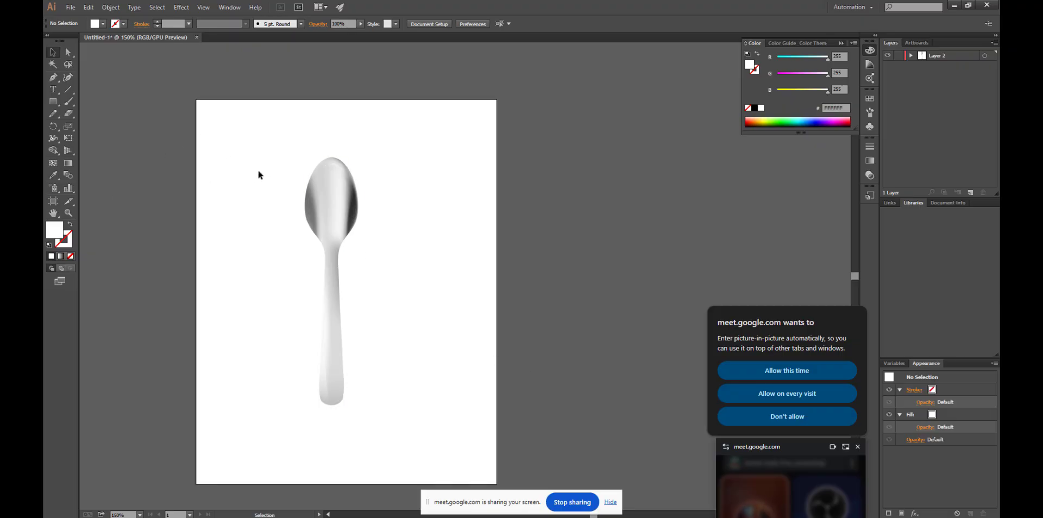
key(space)
drag(257, 171, 346, 153)
drag(357, 112, 475, 386)
drag(429, 325, 442, 328)
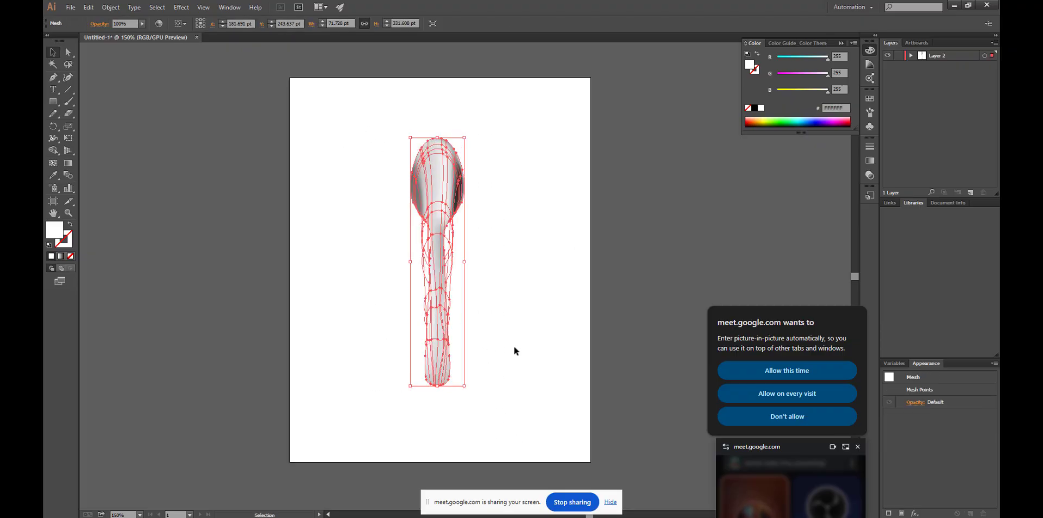
click(514, 348)
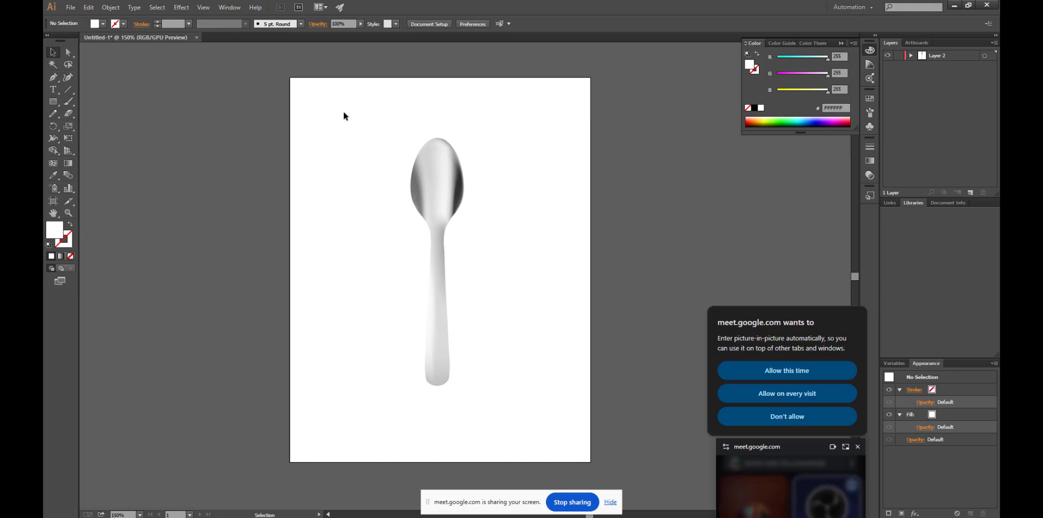
drag(333, 120, 552, 399)
mouse_move(429, 182)
mouse_down()
mouse_move(441, 177)
mouse_move(438, 185)
mouse_up()
click(542, 197)
Place a duplicate of the spoon near the artboard's left edge and move the original toward the right edge.
drag(364, 136, 598, 452)
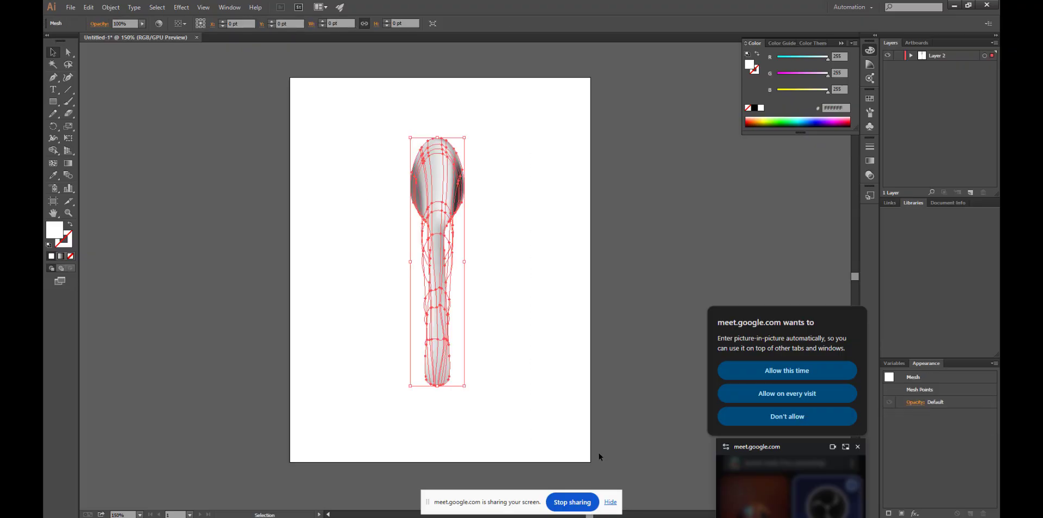
drag(455, 207, 352, 216)
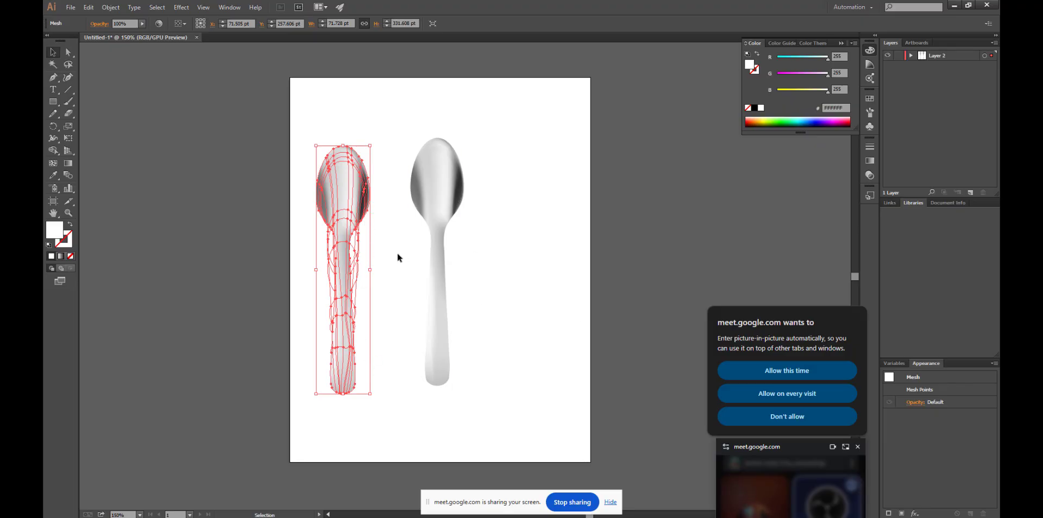
drag(412, 132, 463, 346)
drag(441, 230, 533, 242)
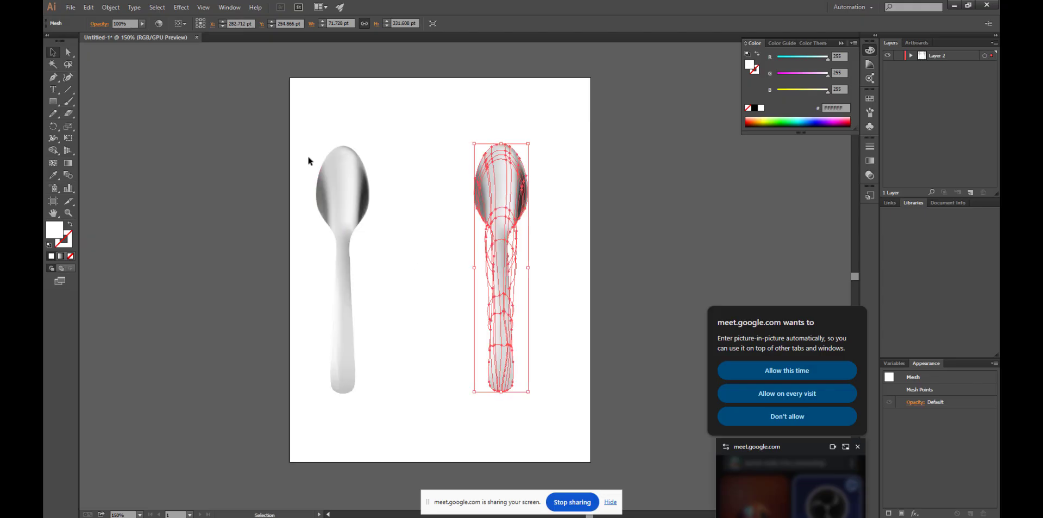
Rotate the duplicate spoon about 40 degrees counterclockwise and lay its handle diagonally across the upright spoon's handle.
click(349, 274)
drag(349, 275, 453, 278)
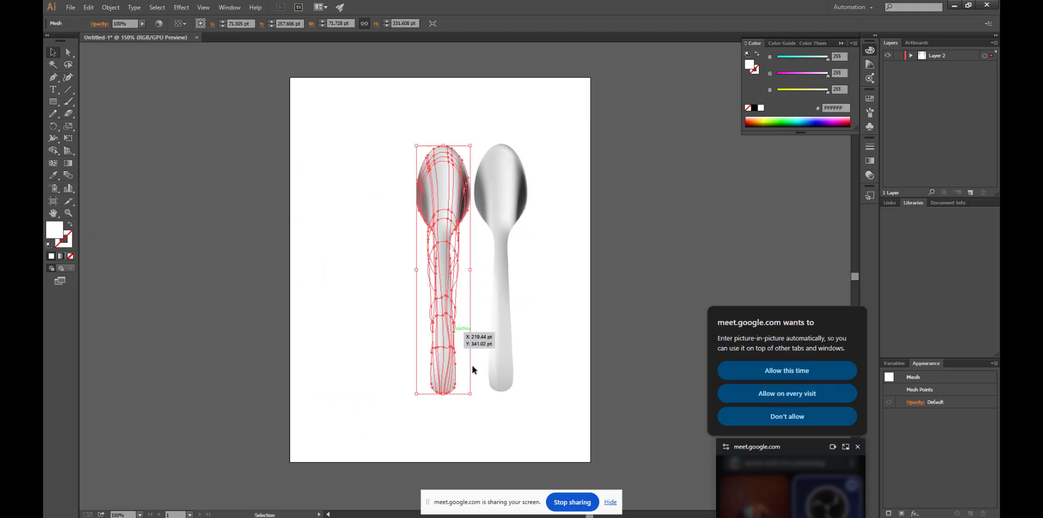
drag(481, 398, 482, 399)
drag(553, 341, 553, 341)
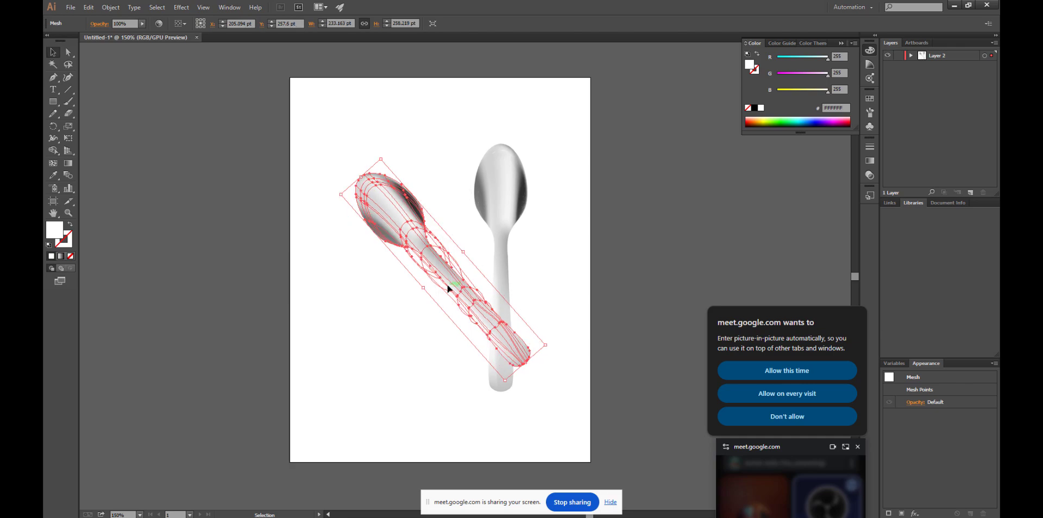
drag(447, 284, 484, 308)
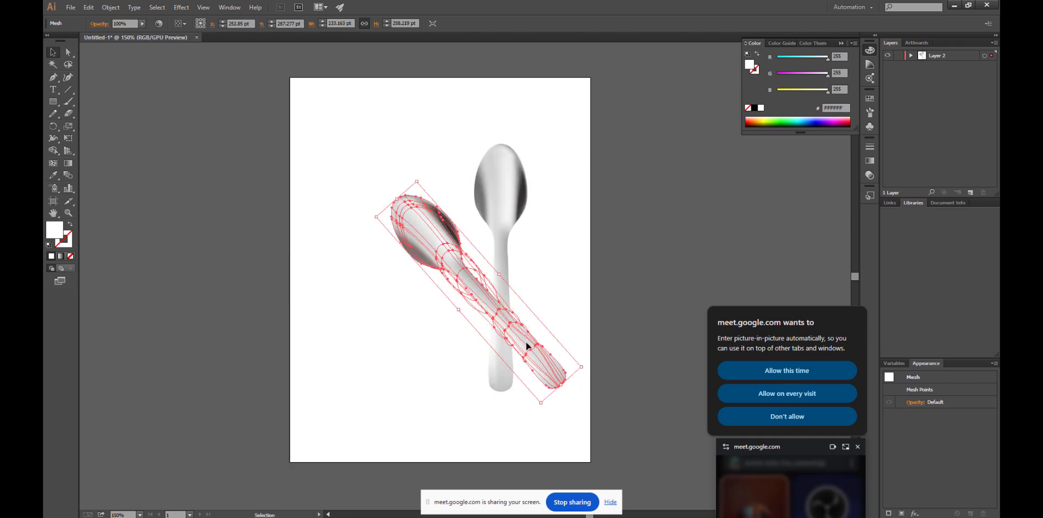
Select both crossed spoons and move them together to the left on the artboard.
click(530, 208)
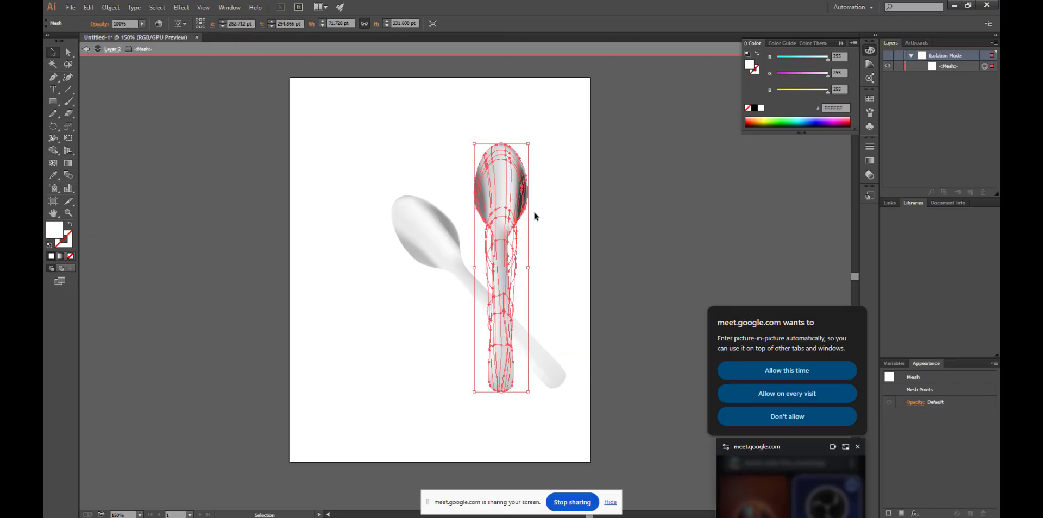
click(578, 216)
drag(391, 131, 578, 396)
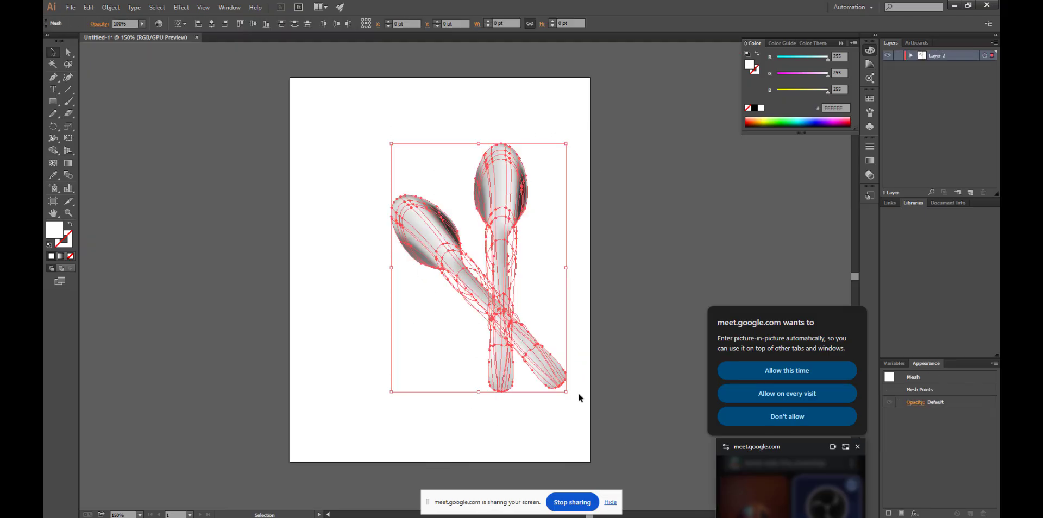
mouse_move(524, 336)
mouse_down()
mouse_move(467, 342)
mouse_move(523, 337)
mouse_up()
click(567, 353)
Shift the upright spoon slightly right and rotate the diagonal spoon further counterclockwise, to a tilt of about 55 degrees.
drag(452, 182, 478, 179)
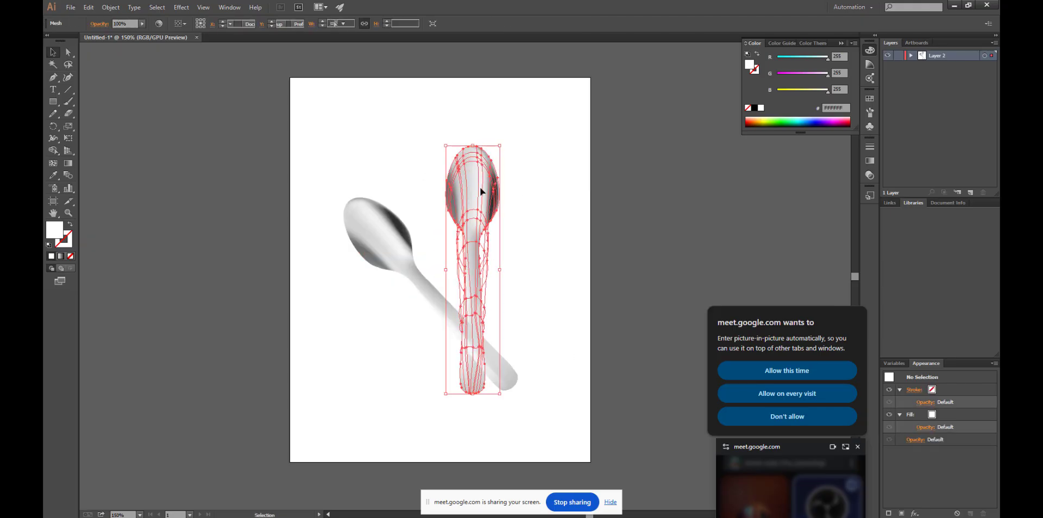
click(559, 266)
drag(430, 274, 427, 271)
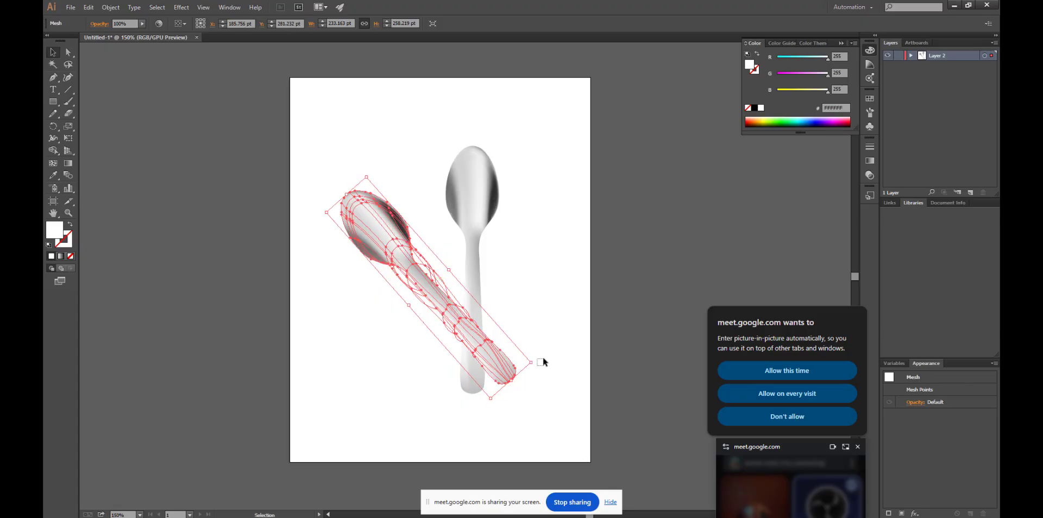
drag(539, 359, 522, 347)
click(553, 265)
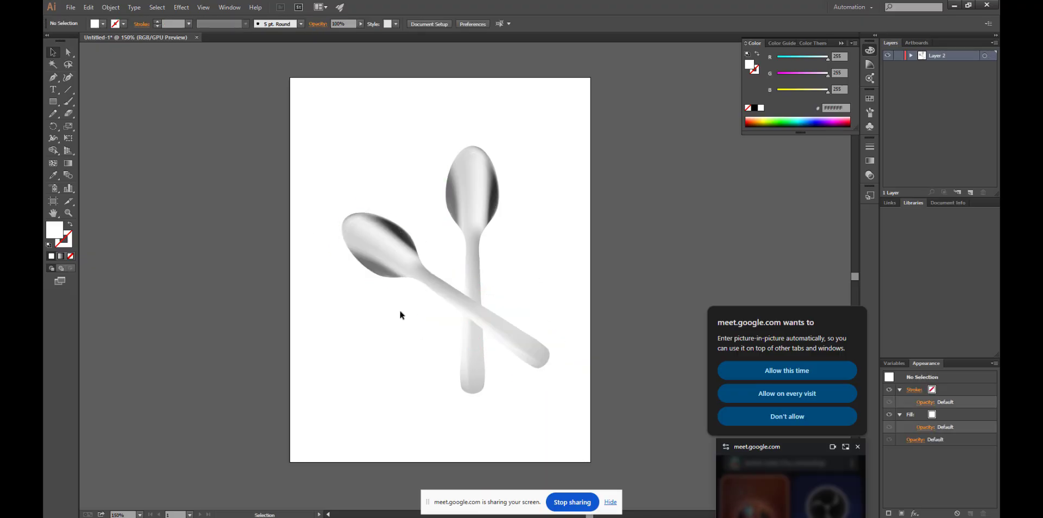
Move both crossed spoons together slightly down and left to centre the pair on the artboard.
click(409, 234)
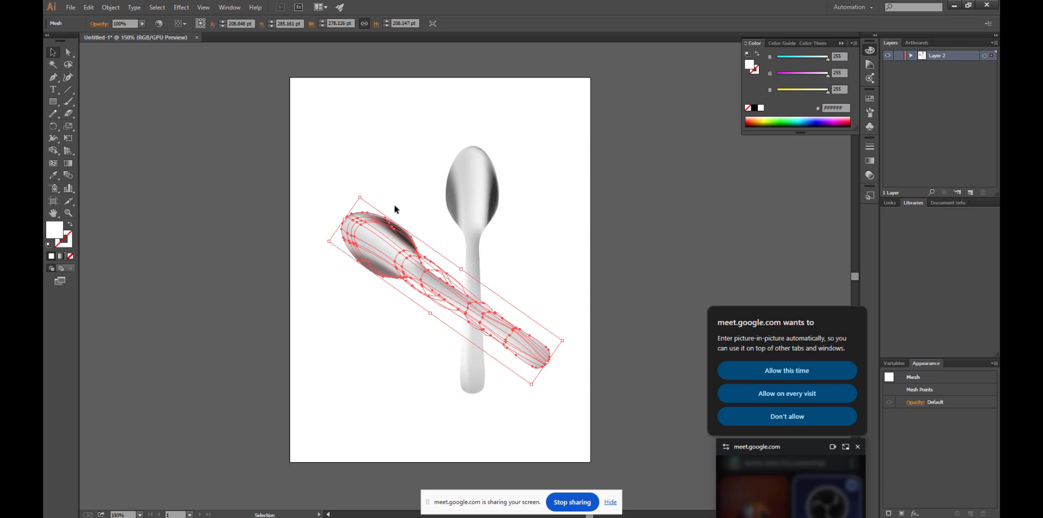
click(517, 279)
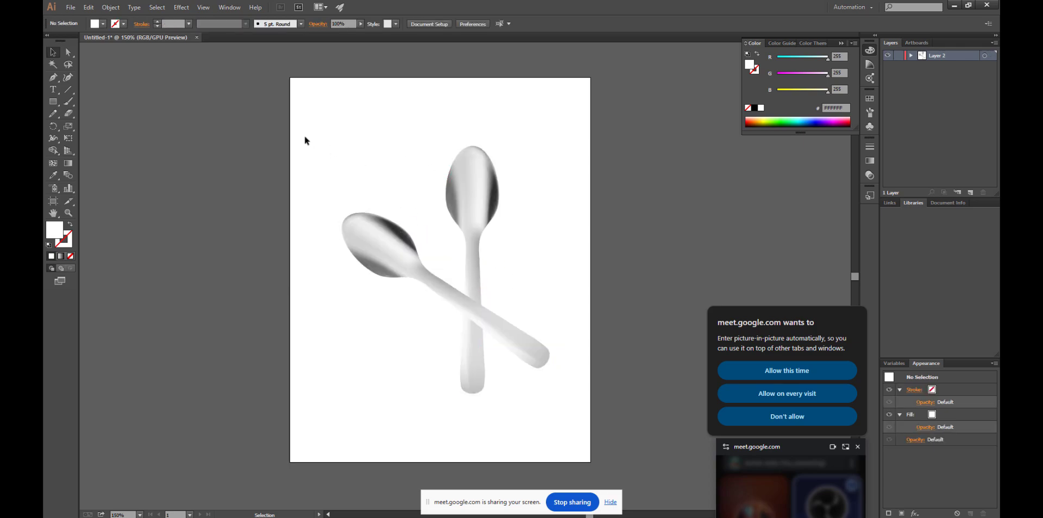
drag(305, 139, 520, 405)
drag(493, 351, 472, 358)
click(568, 305)
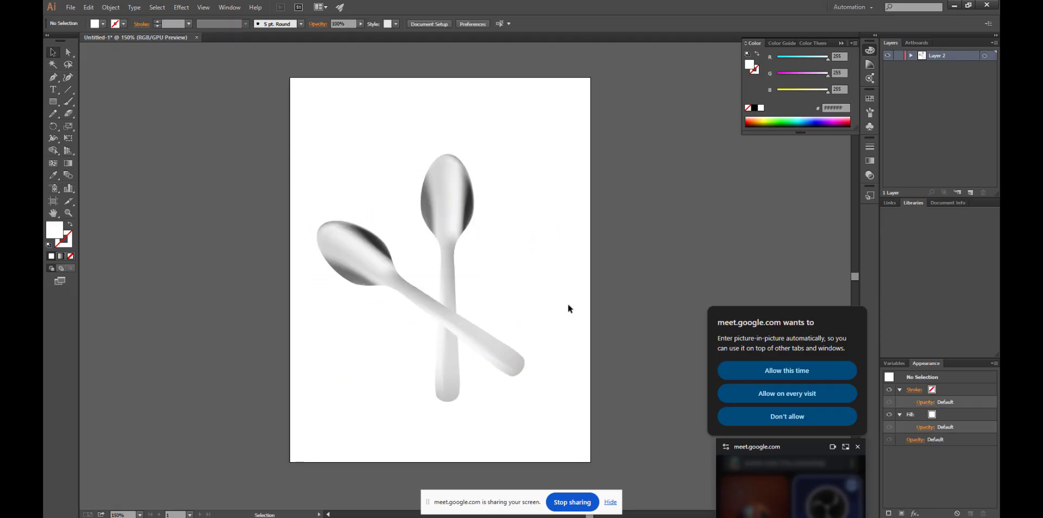
drag(334, 178, 552, 439)
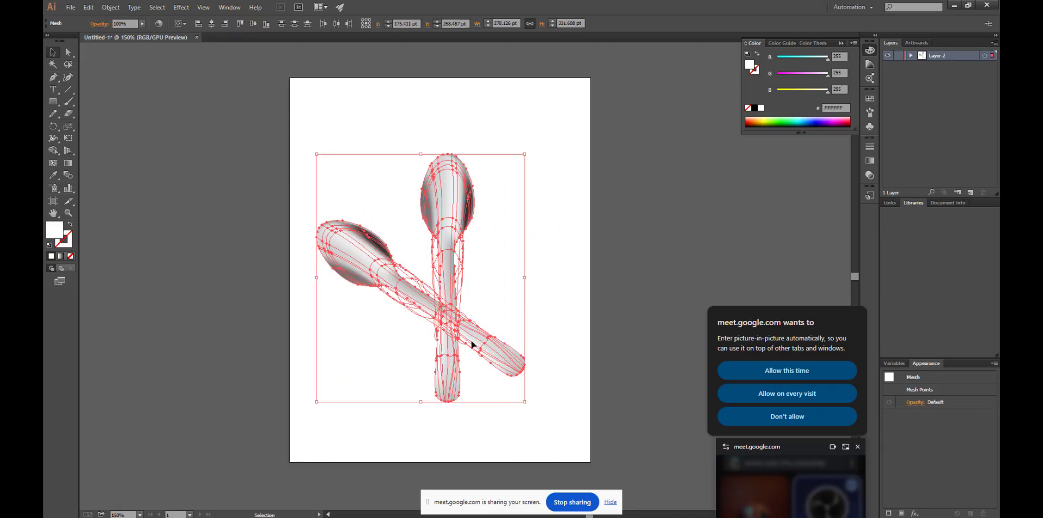
mouse_move(466, 349)
mouse_down()
mouse_move(483, 345)
mouse_move(471, 350)
mouse_up()
click(565, 336)
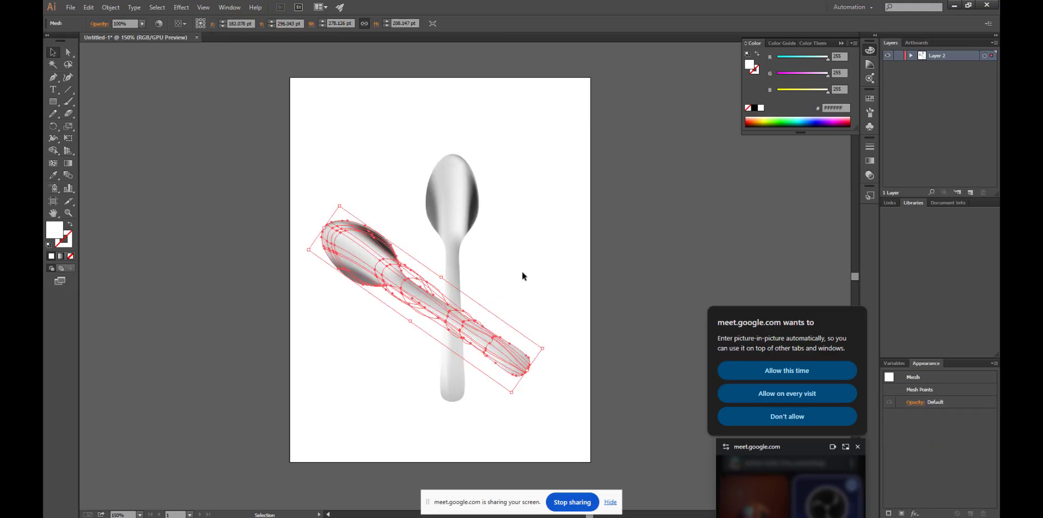
Duplicate the diagonal spoon onto the empty canvas left of the artboard and rotate the copy upright.
click(485, 337)
key(alt)
drag(486, 338, 230, 305)
scroll(701, 234, up, 2)
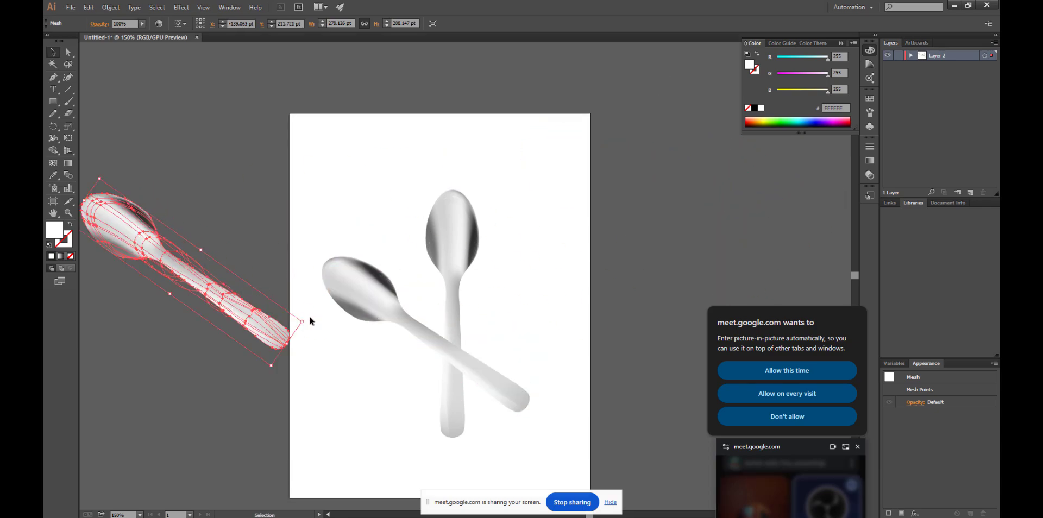
drag(305, 321, 220, 421)
click(247, 296)
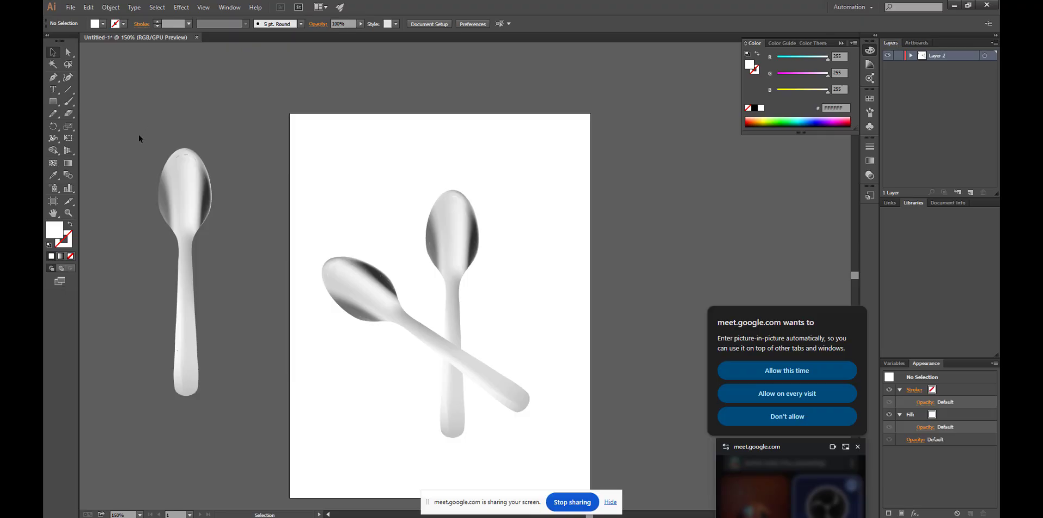
click(70, 115)
click(53, 52)
click(189, 212)
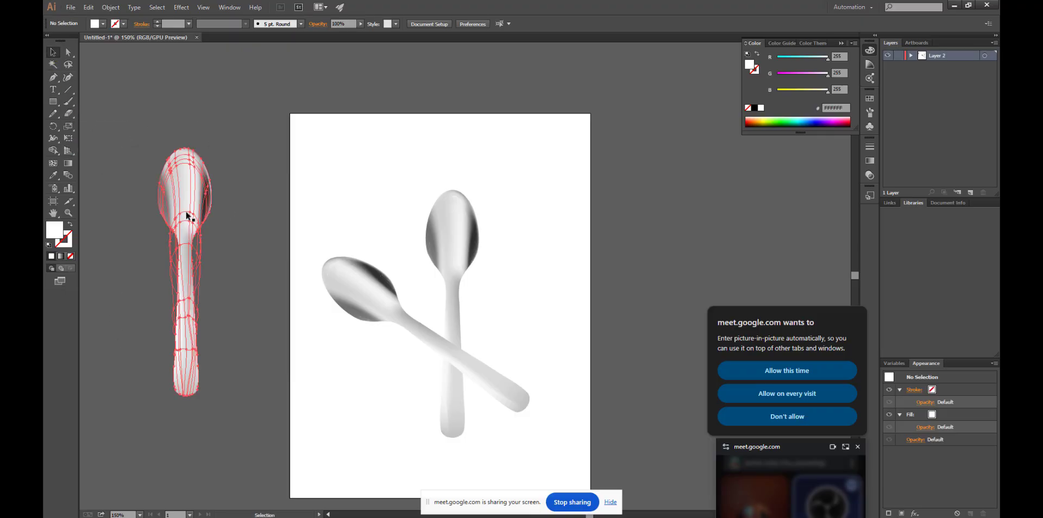
click(68, 115)
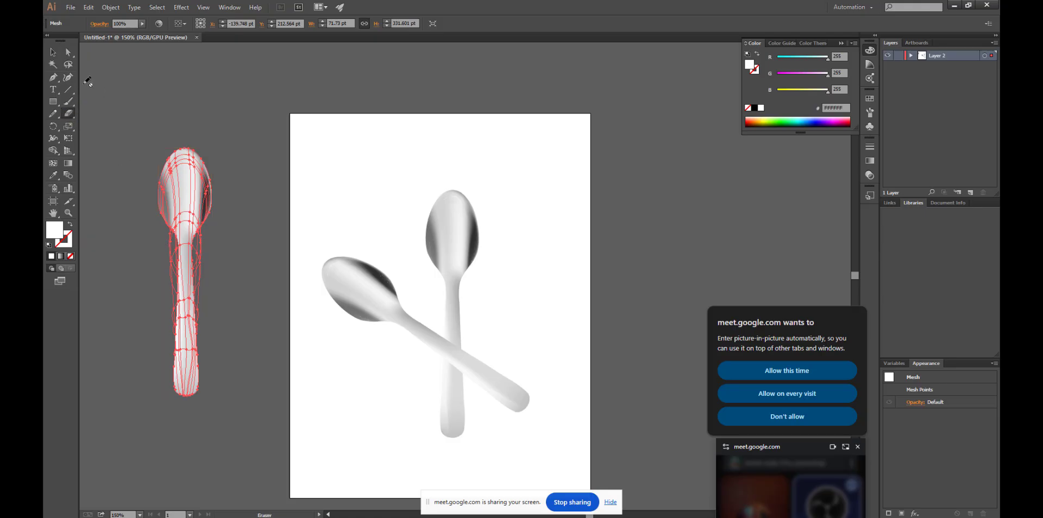
click(53, 52)
click(220, 82)
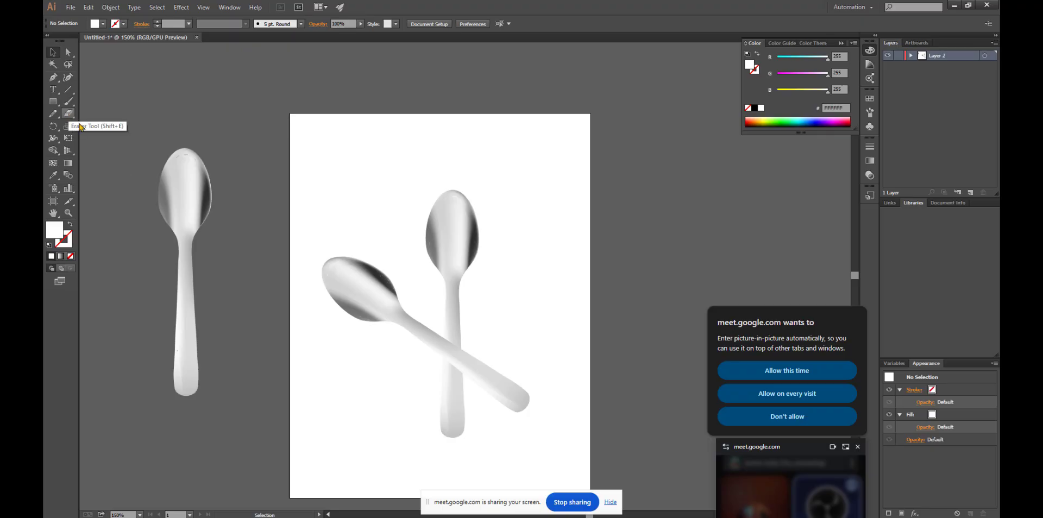
Rasterize the upright spoon copy beside the artboard in RGB at High (300 ppi) with a white background.
click(184, 295)
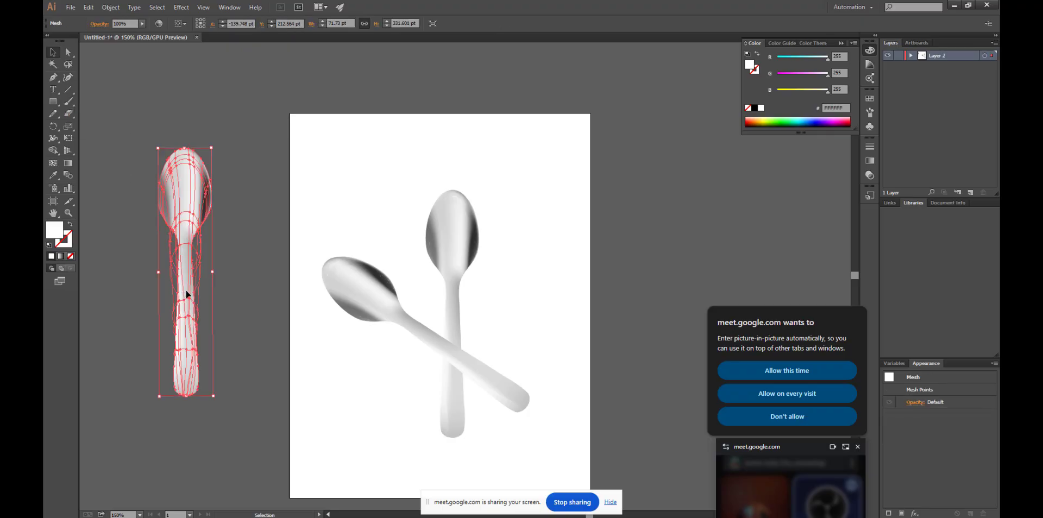
click(109, 7)
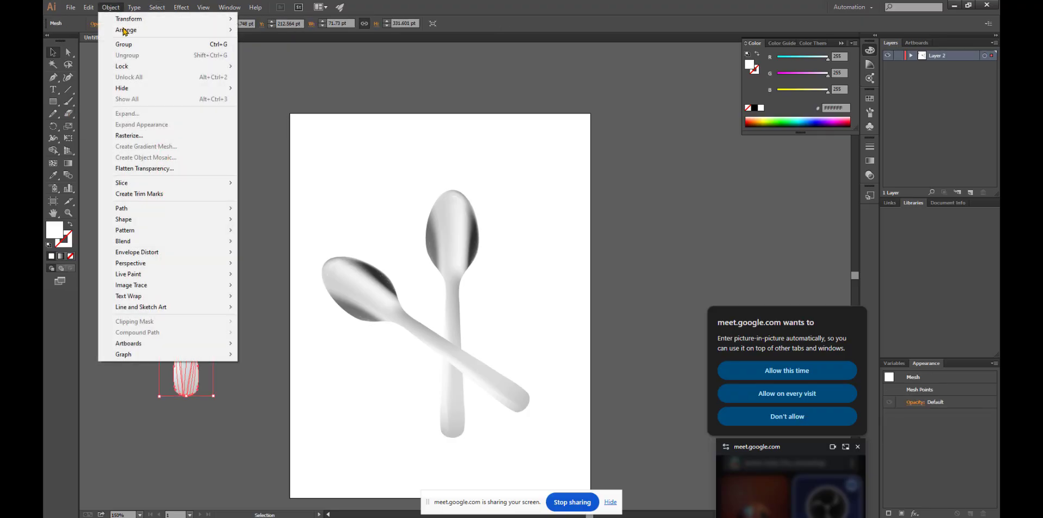
click(155, 137)
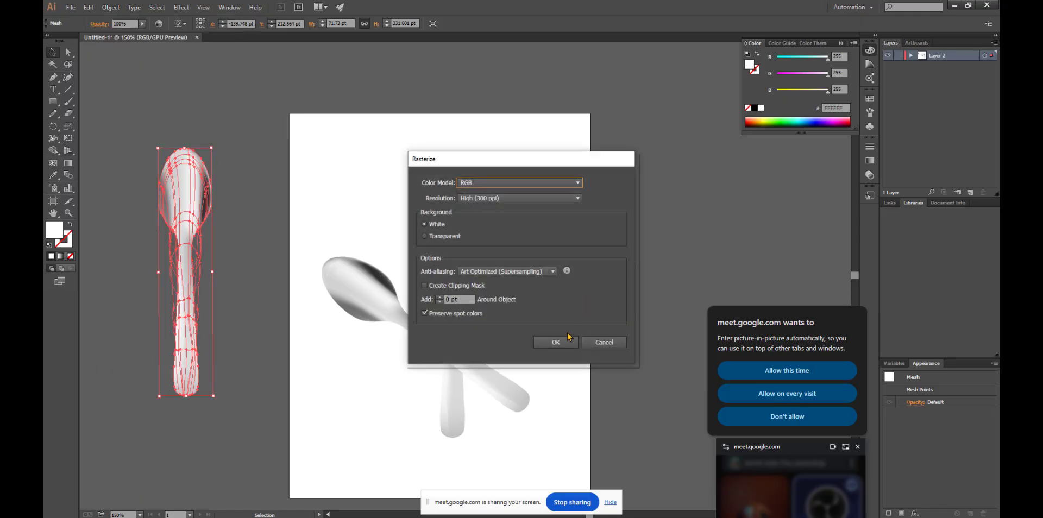
click(558, 341)
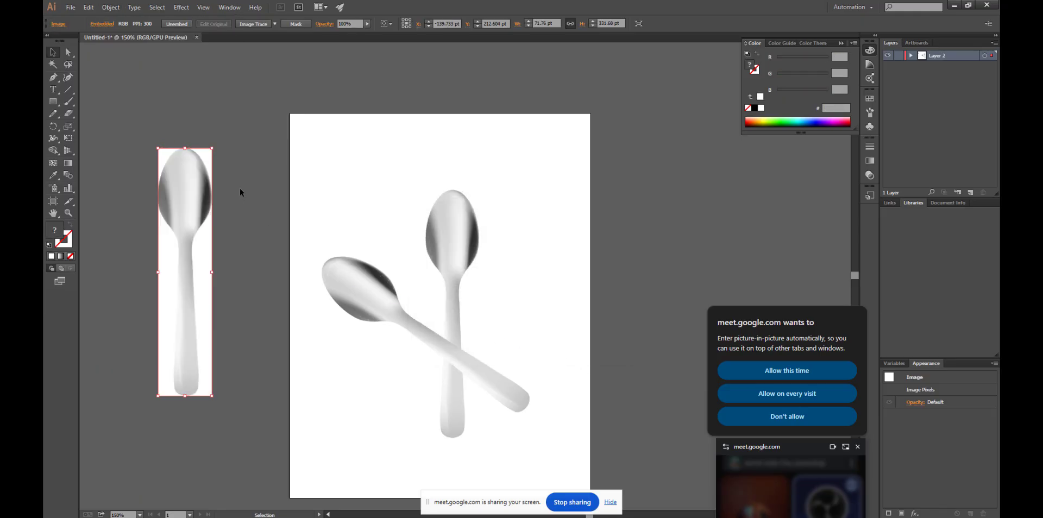
Move the rasterized spoon copy up toward the artboard, and undo both the move and the rasterization.
click(222, 226)
click(210, 226)
right_click(209, 242)
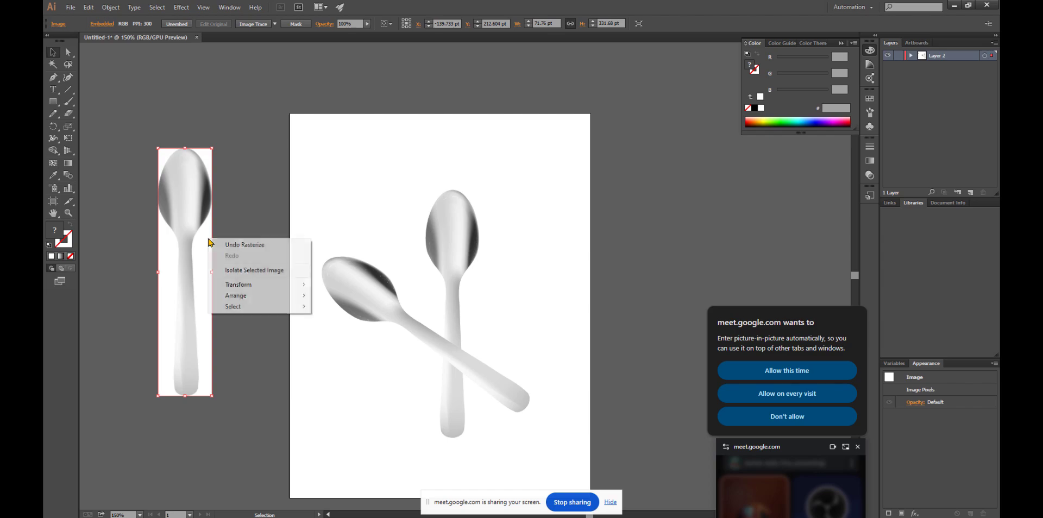
click(252, 223)
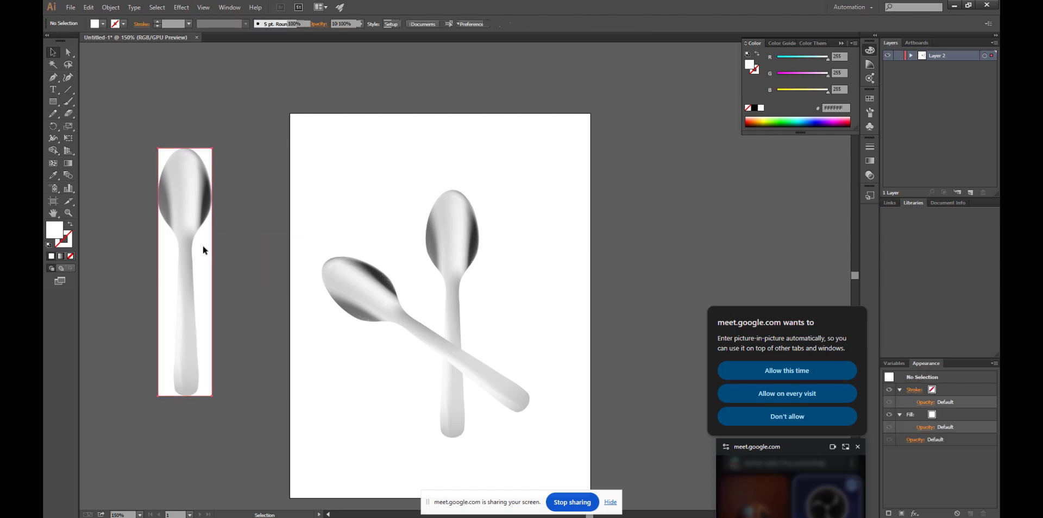
click(204, 250)
drag(203, 250, 249, 225)
right_click(245, 223)
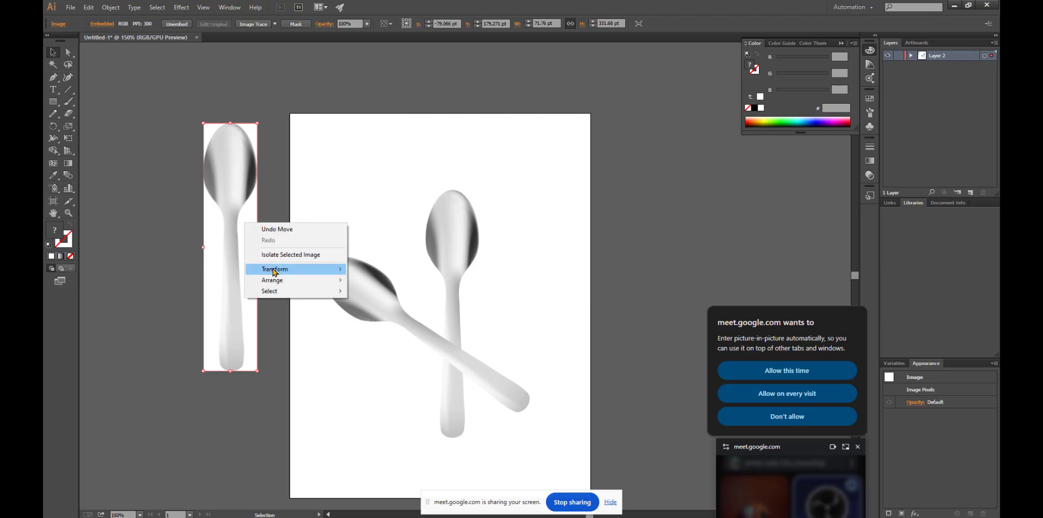
click(277, 229)
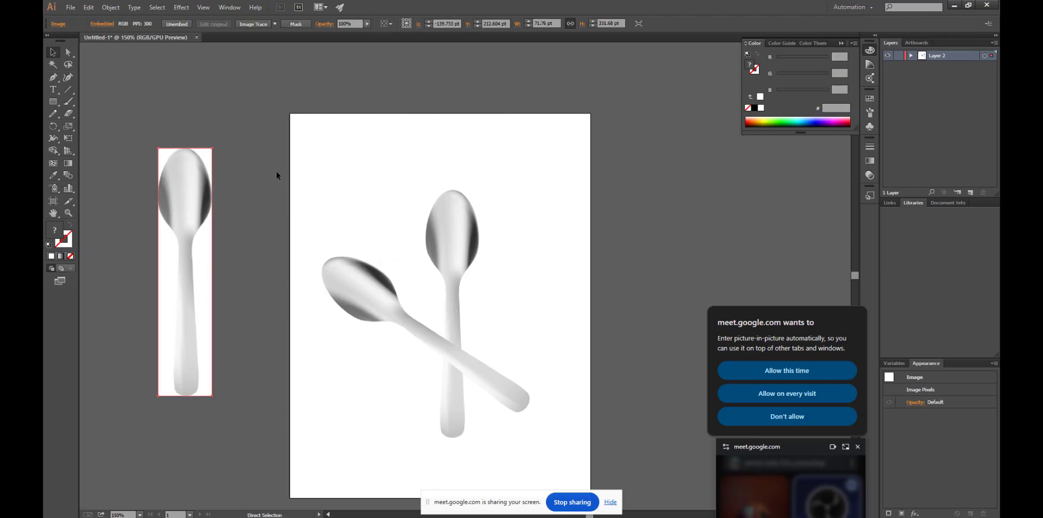
key(ctrl+z)
click(255, 225)
Flatten the transparency of the mesh spoon copy with the Medium Resolution values and Convert All Text to Outlines enabled.
click(185, 261)
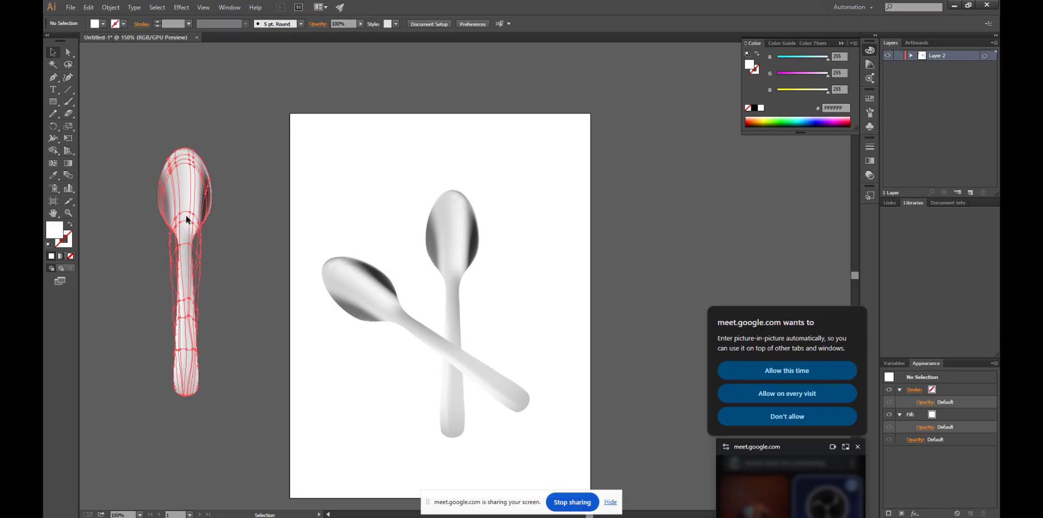
click(111, 7)
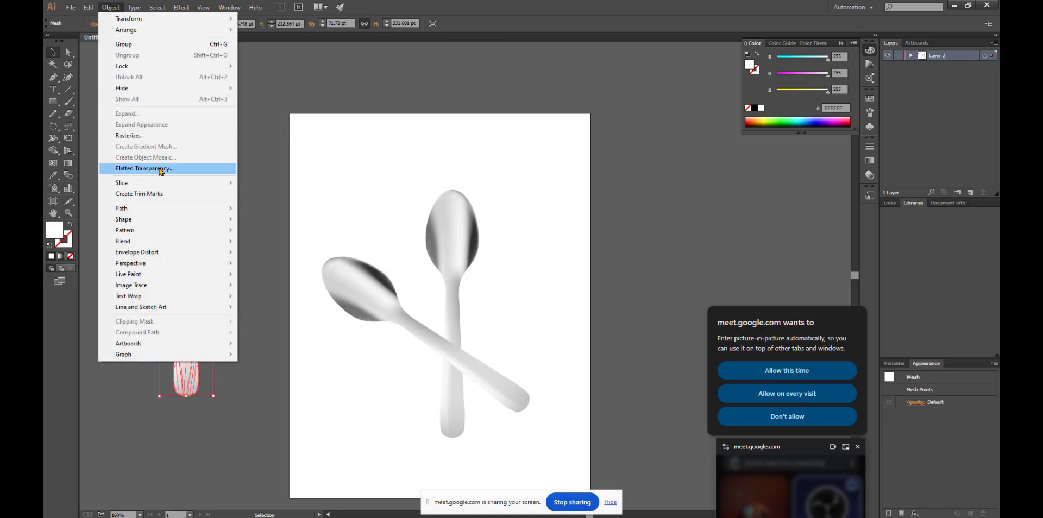
click(145, 168)
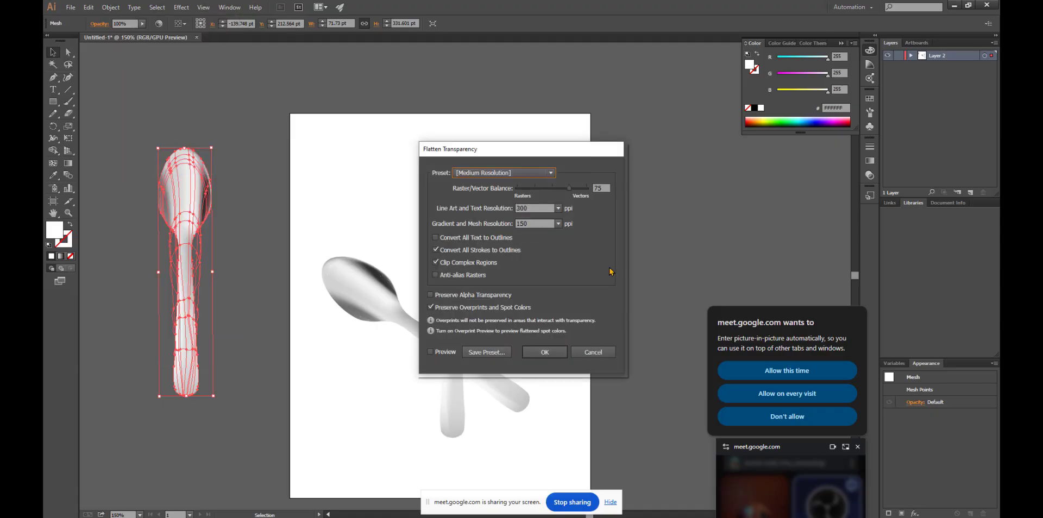
click(435, 238)
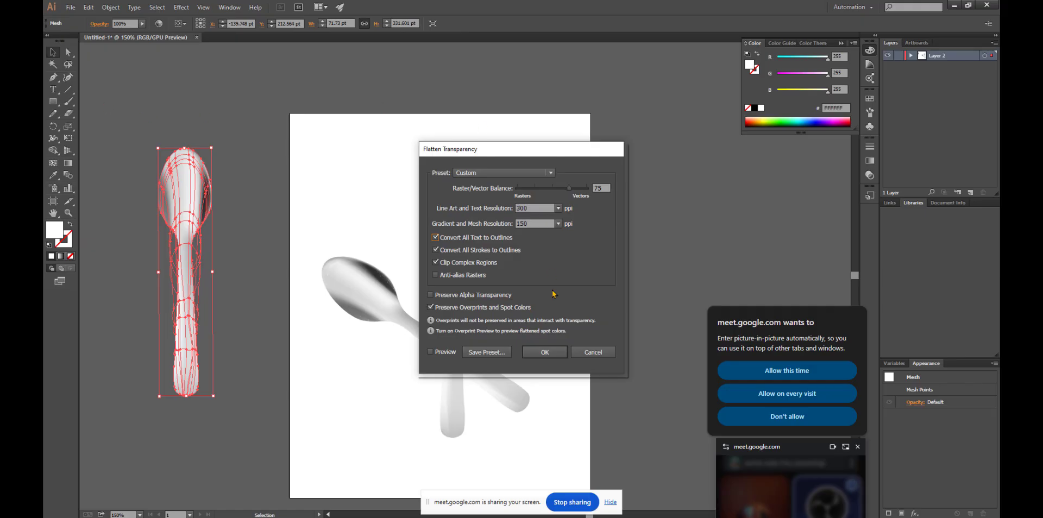
click(545, 352)
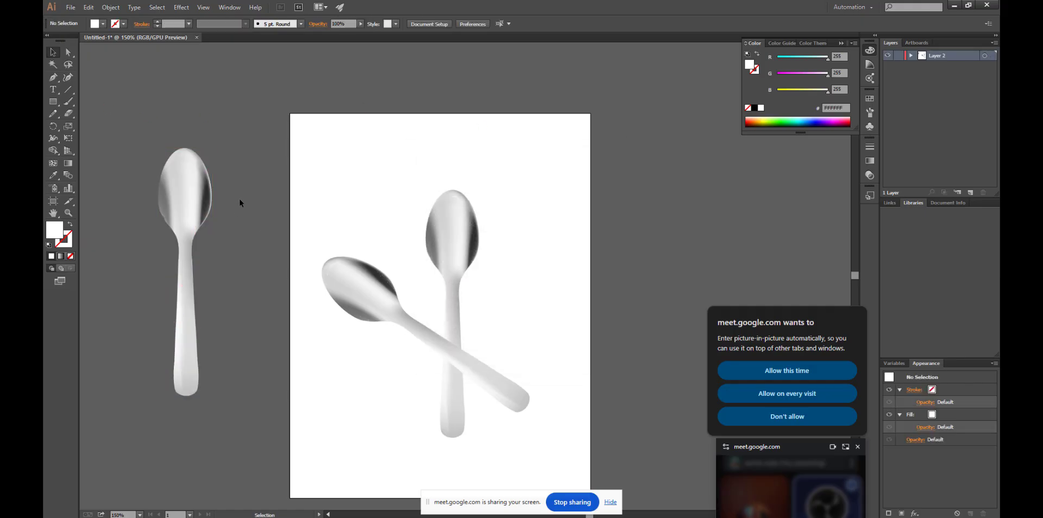
Try rasterizing the flattened spoon group in RGB at 300 ppi on a white background, and undo it.
click(193, 272)
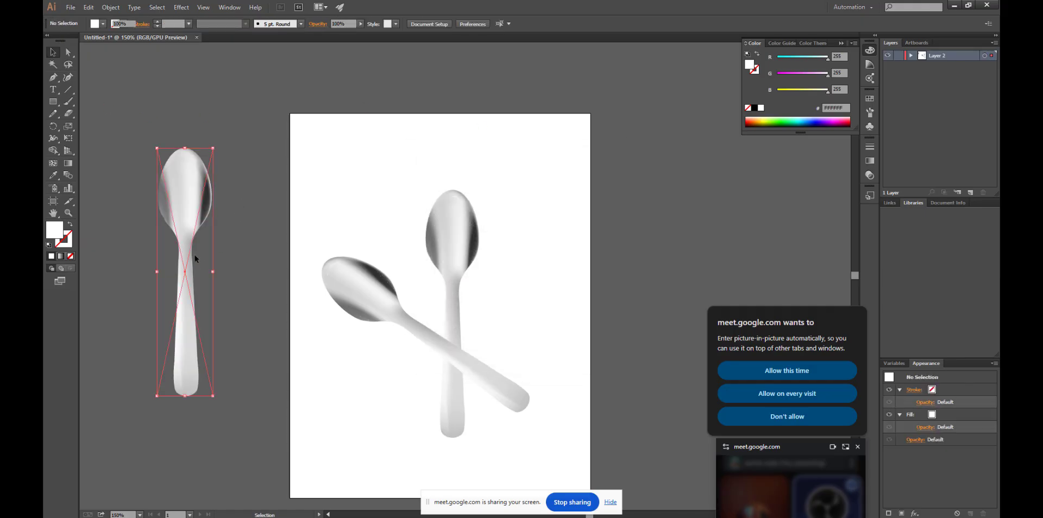
click(111, 7)
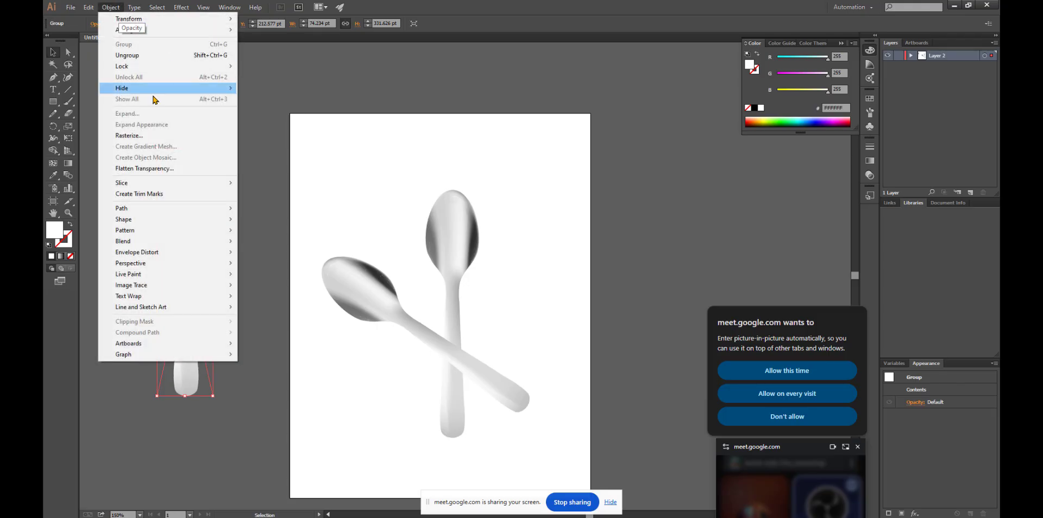
click(150, 137)
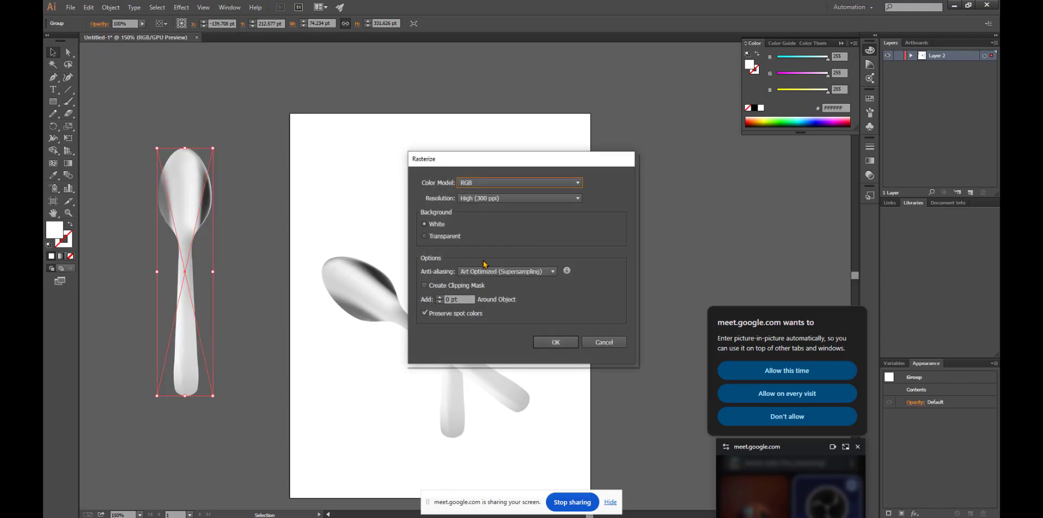
click(551, 341)
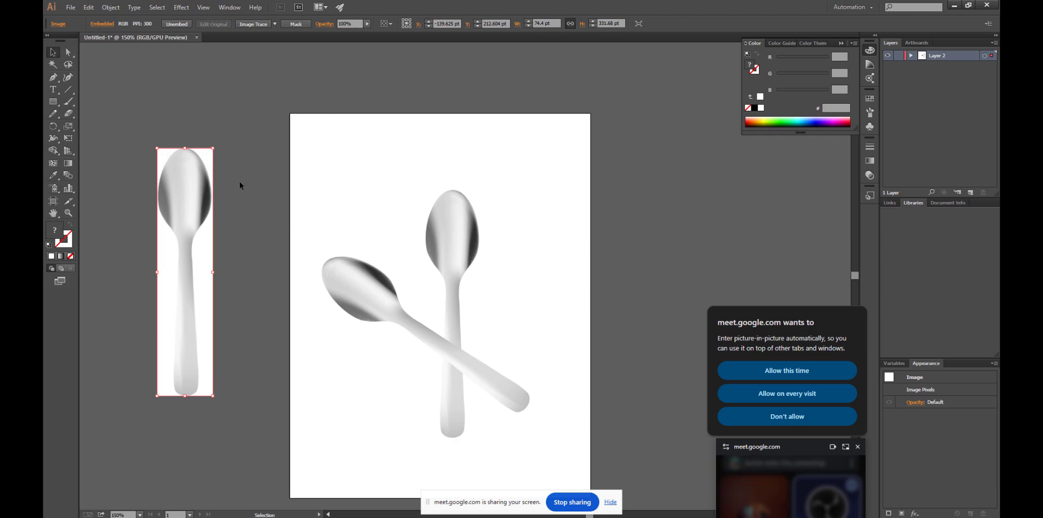
key(ctrl+z)
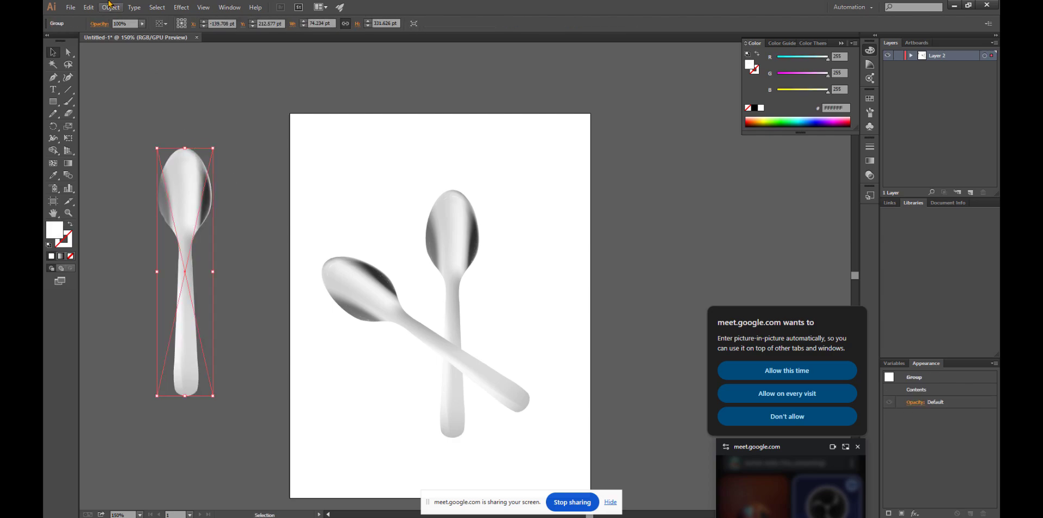
click(109, 6)
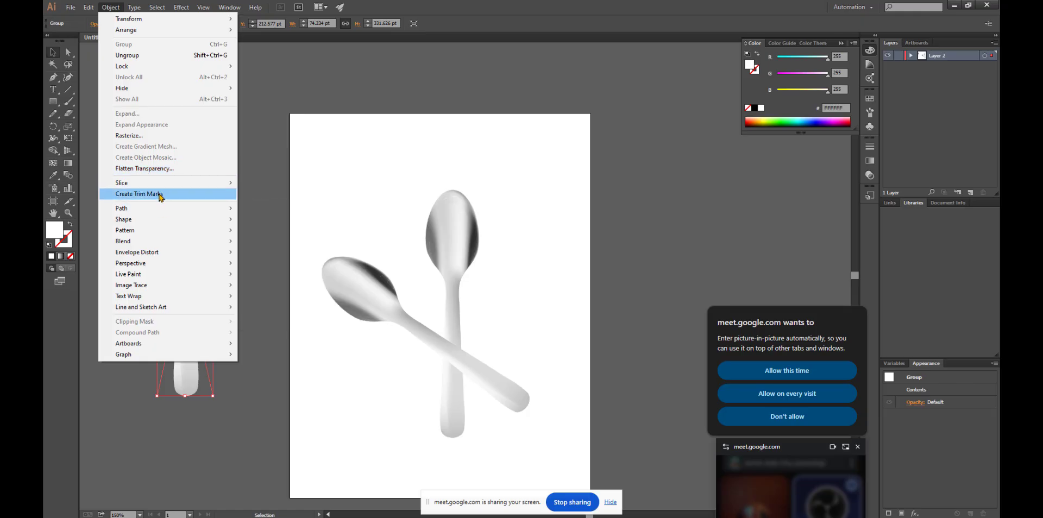
click(266, 156)
click(164, 298)
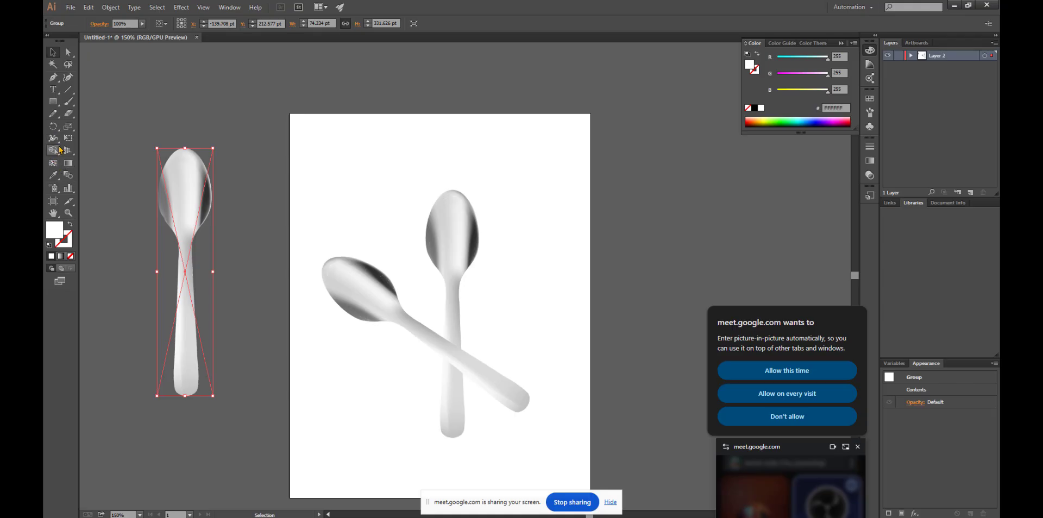
click(68, 113)
click(53, 52)
Ungroup the flattened spoon copy and shift it slightly right and up beside the artboard.
click(188, 142)
click(181, 186)
right_click(180, 185)
click(219, 240)
click(231, 230)
click(185, 226)
right_click(185, 226)
click(232, 170)
mouse_move(196, 181)
mouse_down()
mouse_move(255, 292)
mouse_move(275, 251)
mouse_move(222, 189)
mouse_move(202, 184)
mouse_up()
right_click(202, 184)
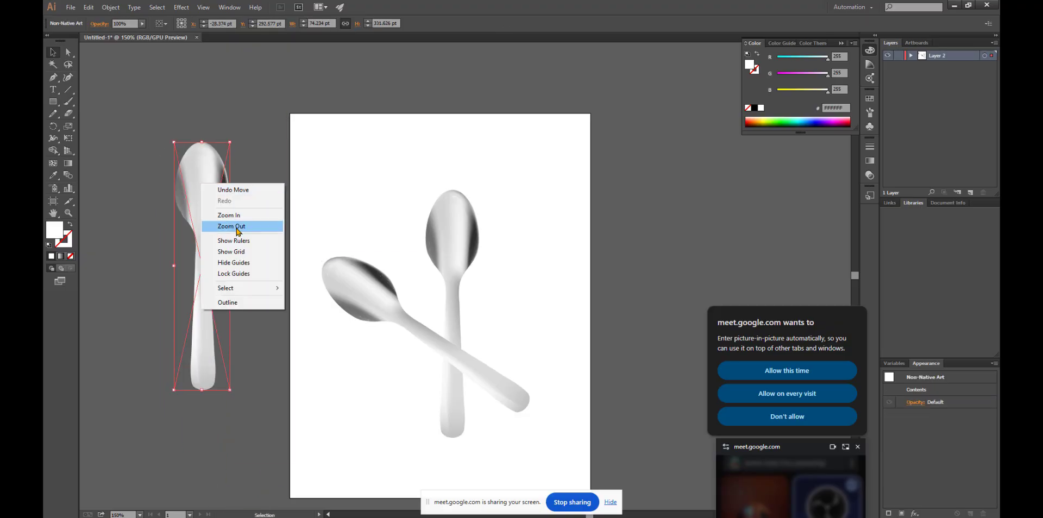
click(264, 155)
Flatten the ungrouped spoon copy's transparency again using the High Resolution preset, with Convert All Text to Outlines and Anti-alias Rasters enabled.
scroll(188, 214, up, 5)
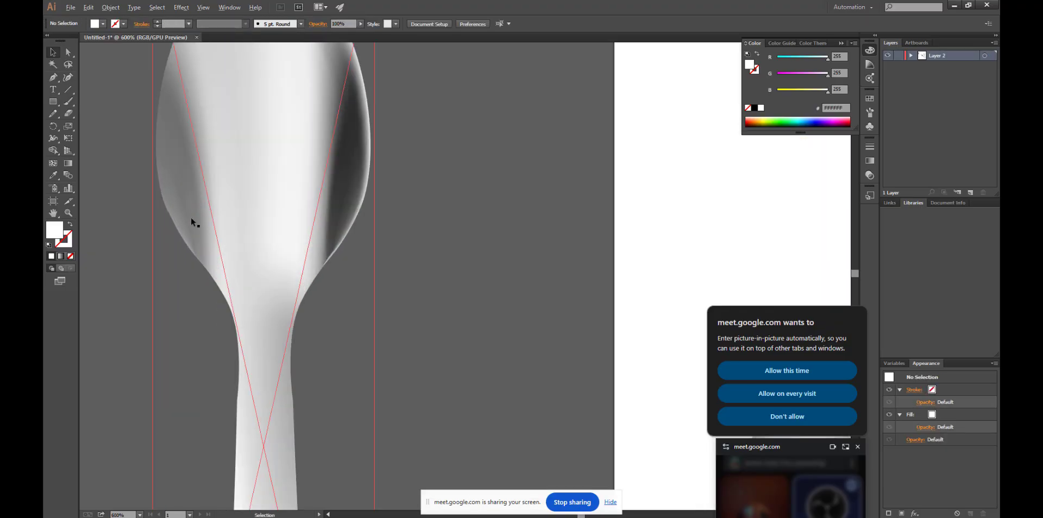
scroll(207, 223, down, 6)
scroll(209, 227, up, 1)
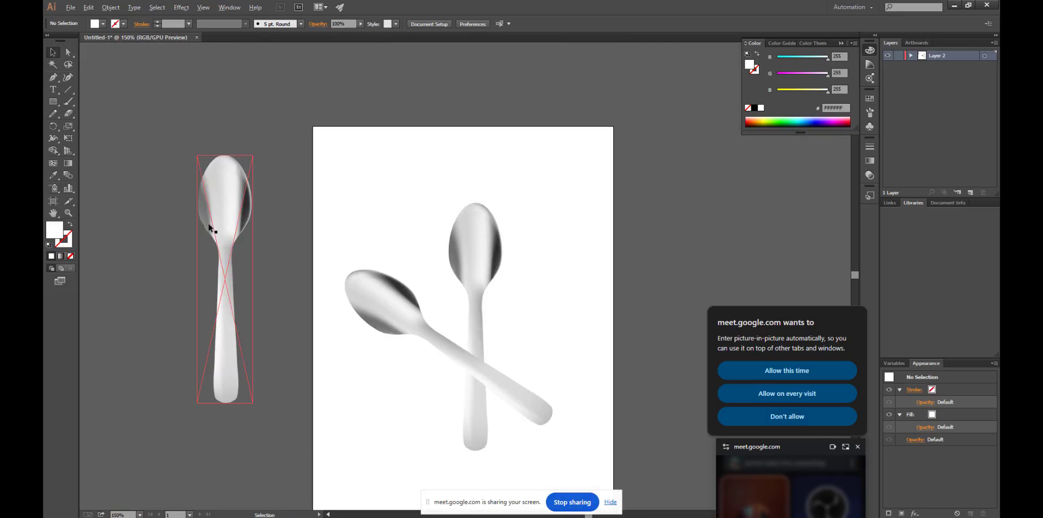
click(242, 203)
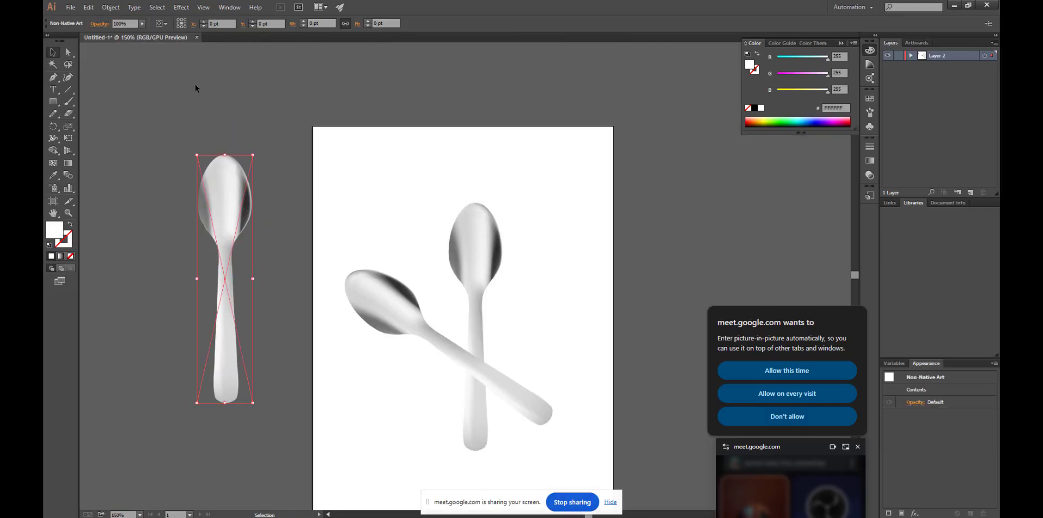
click(110, 7)
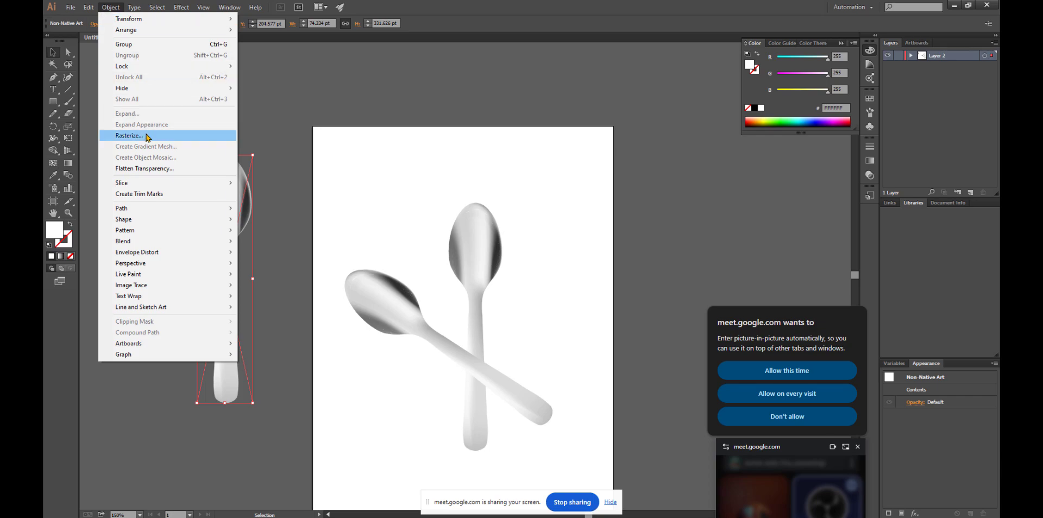
click(152, 169)
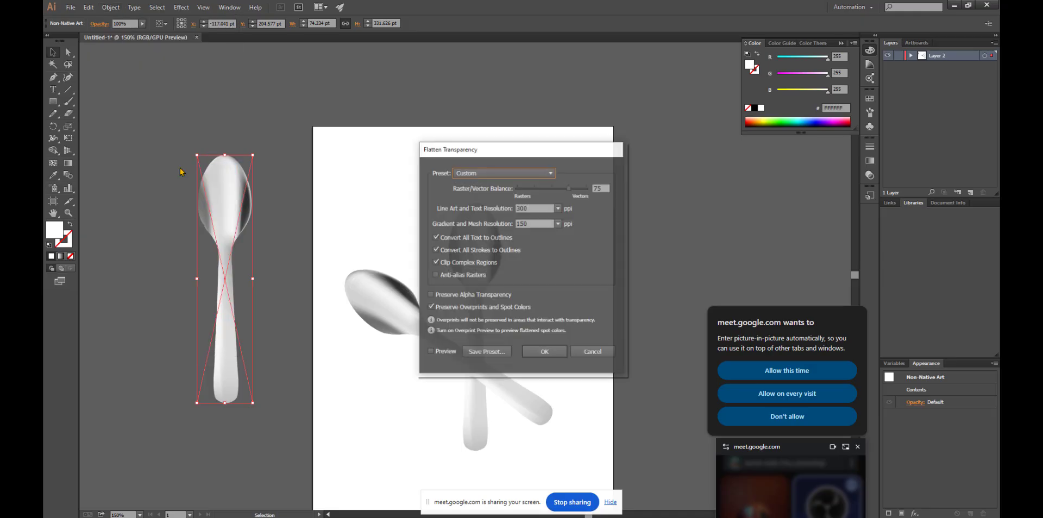
click(552, 173)
click(506, 197)
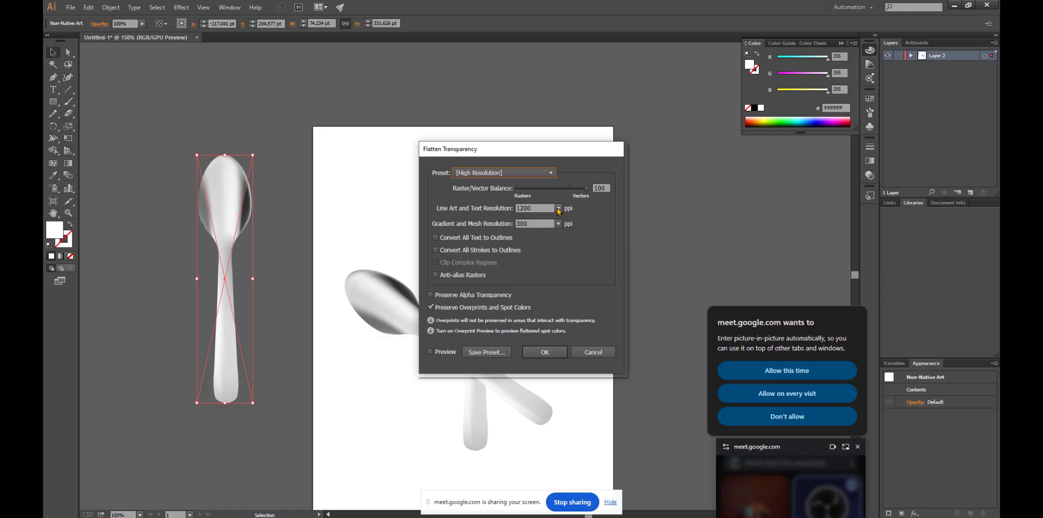
click(435, 238)
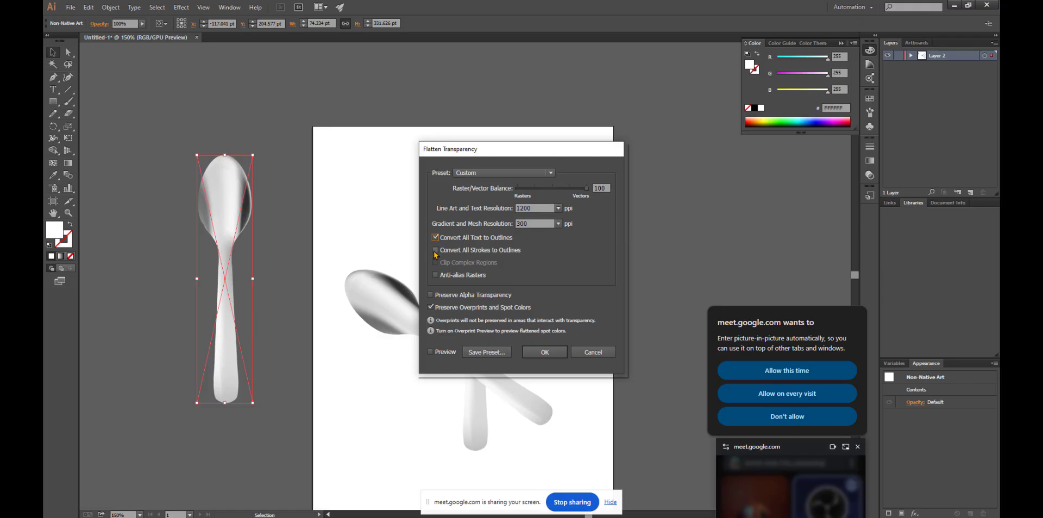
click(444, 278)
click(557, 349)
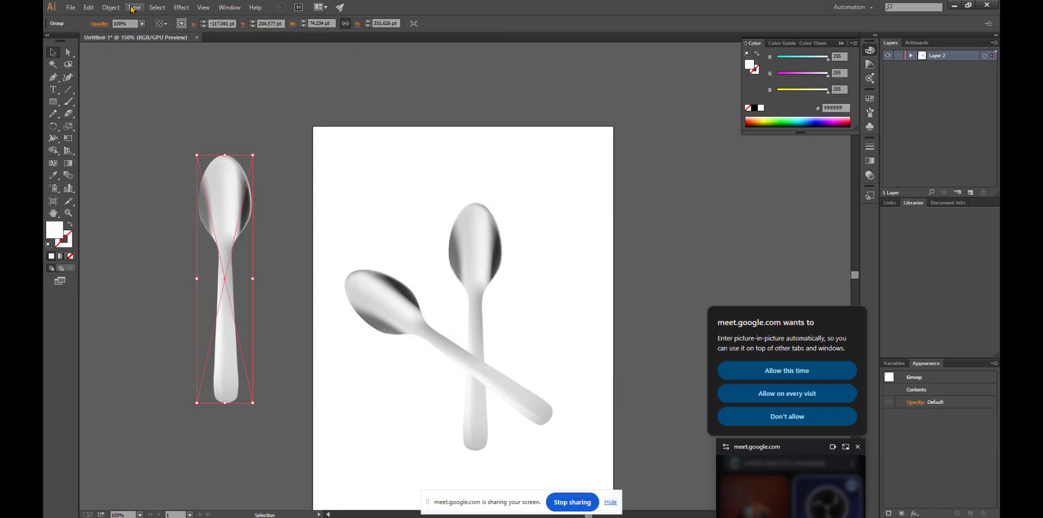
click(110, 8)
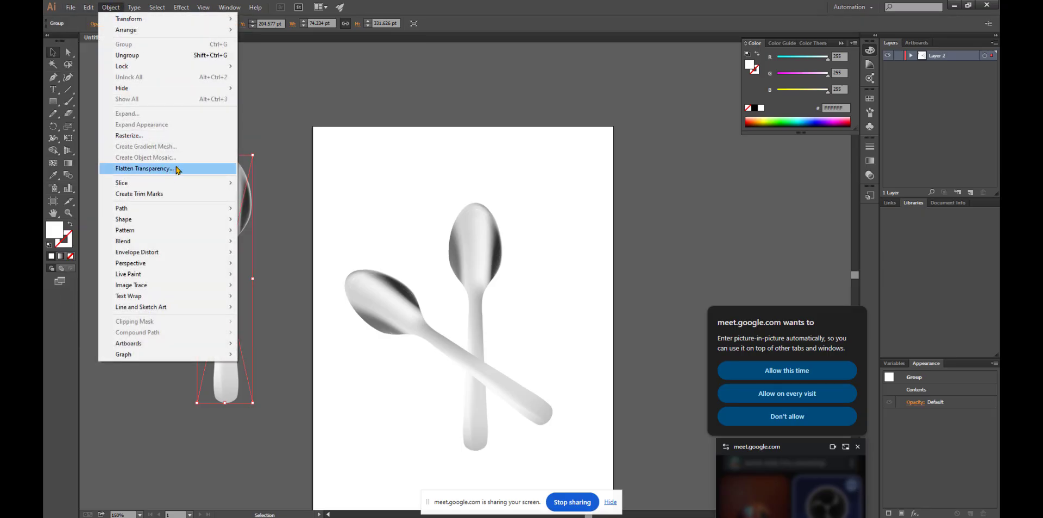
click(284, 87)
click(231, 188)
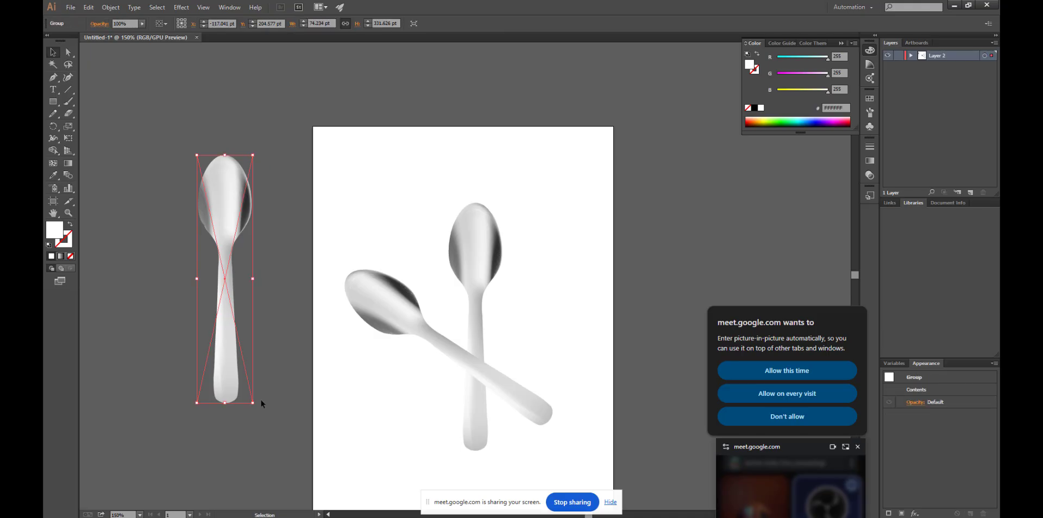
Scale the flattened spoon copy down to about 18 × 81 pt and place it on the artboard above the upright spoon's bowl.
drag(253, 403, 238, 310)
click(263, 311)
drag(226, 263, 452, 172)
Shrink the small spoon further, place it against the upright spoon's upper bowl edge and tilt it about 40 degrees counterclockwise.
key(ctrl+equal)
key(ctrl+equal)
key(ctrl+equal)
key(ctrl+equal)
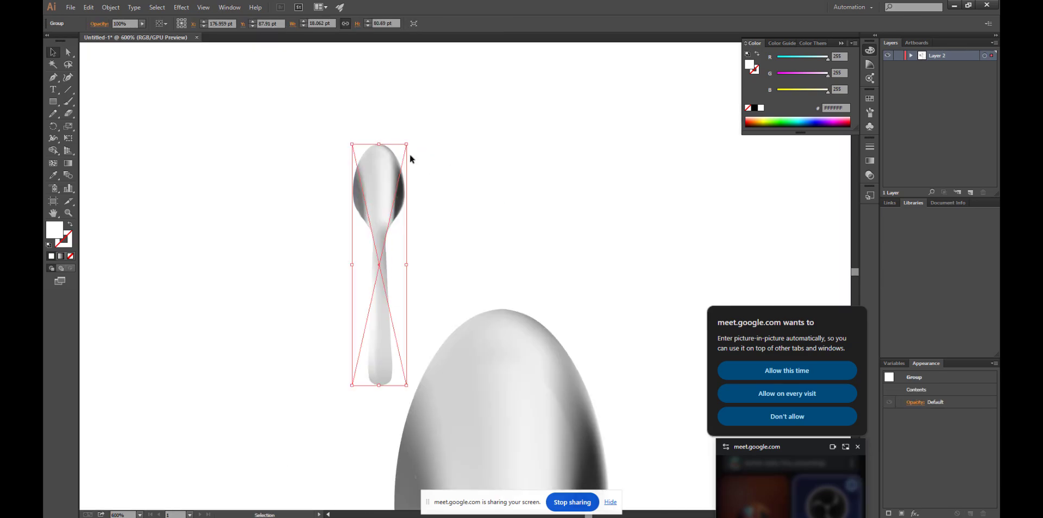
drag(408, 148, 395, 212)
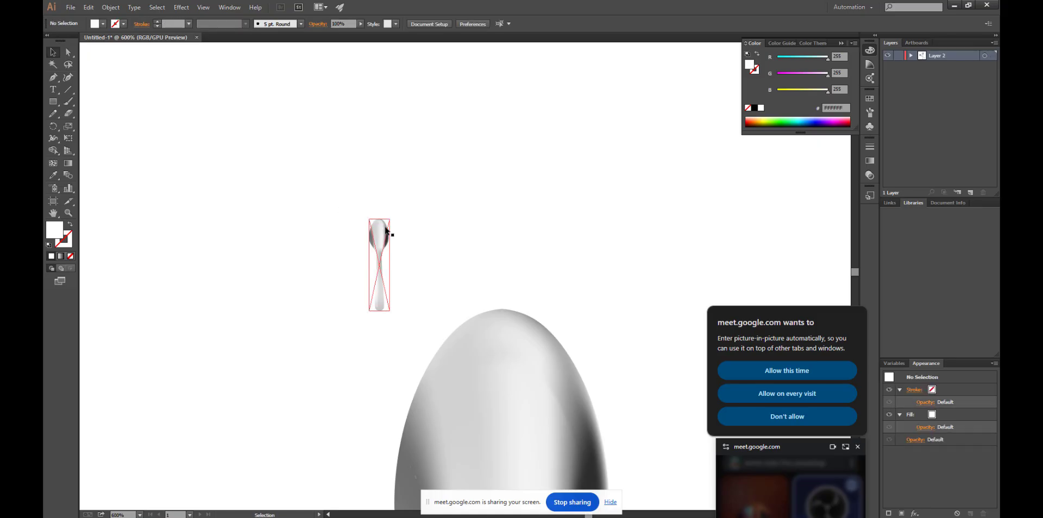
drag(393, 216, 390, 348)
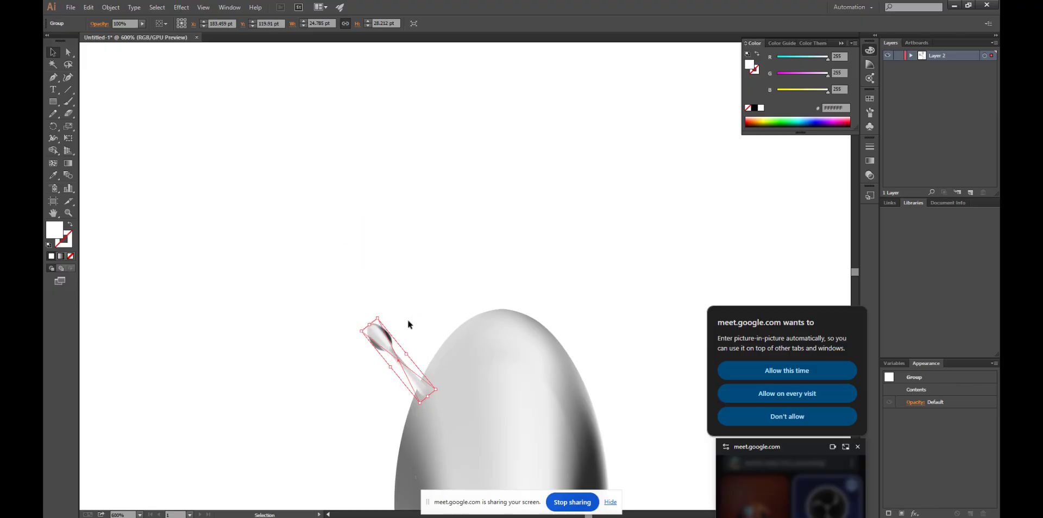
scroll(408, 319, down, 4)
scroll(429, 347, up, 3)
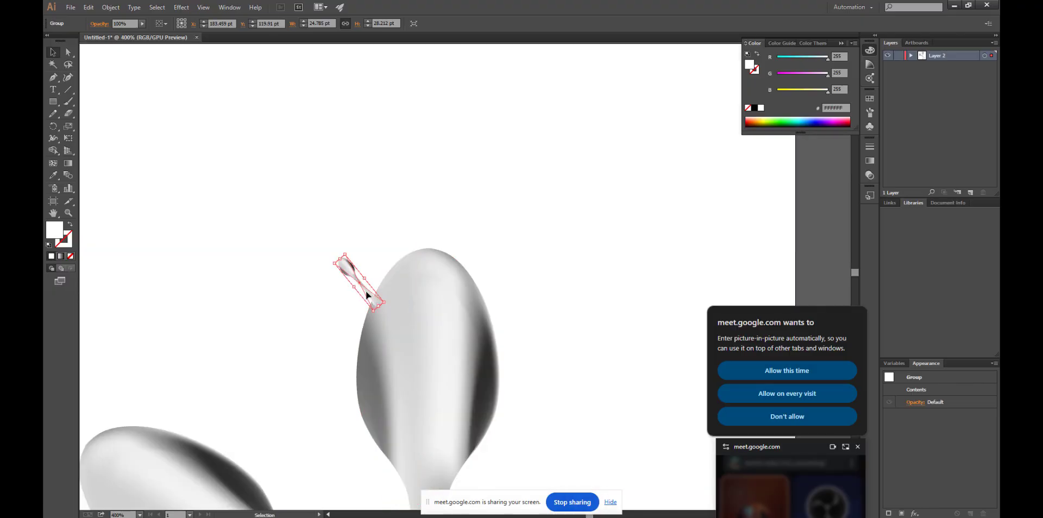
Move the small tilted spoon away from the upright spoon into the empty area above and left of its bowl.
mouse_move(375, 296)
mouse_down()
mouse_move(361, 300)
mouse_move(368, 304)
mouse_up()
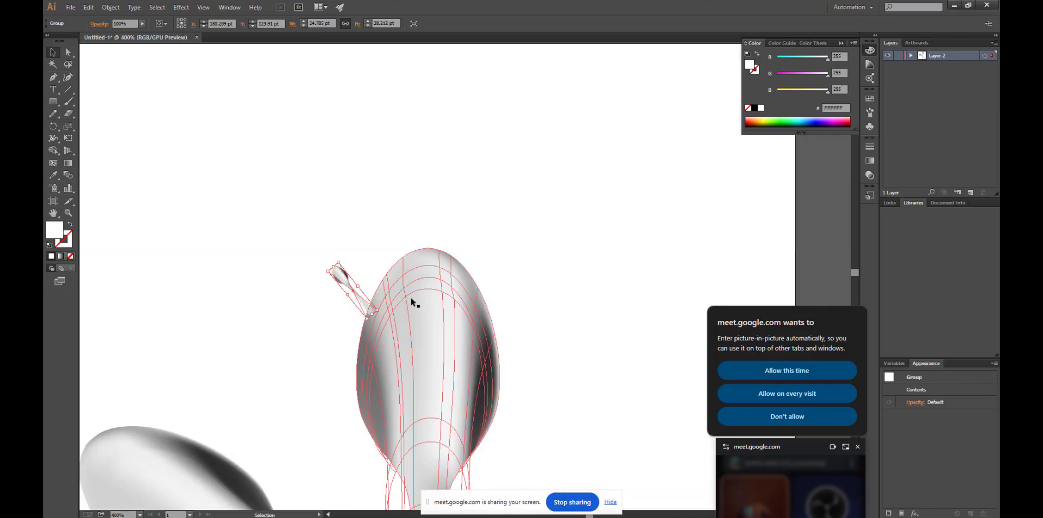
scroll(414, 296, down, 5)
scroll(441, 351, up, 4)
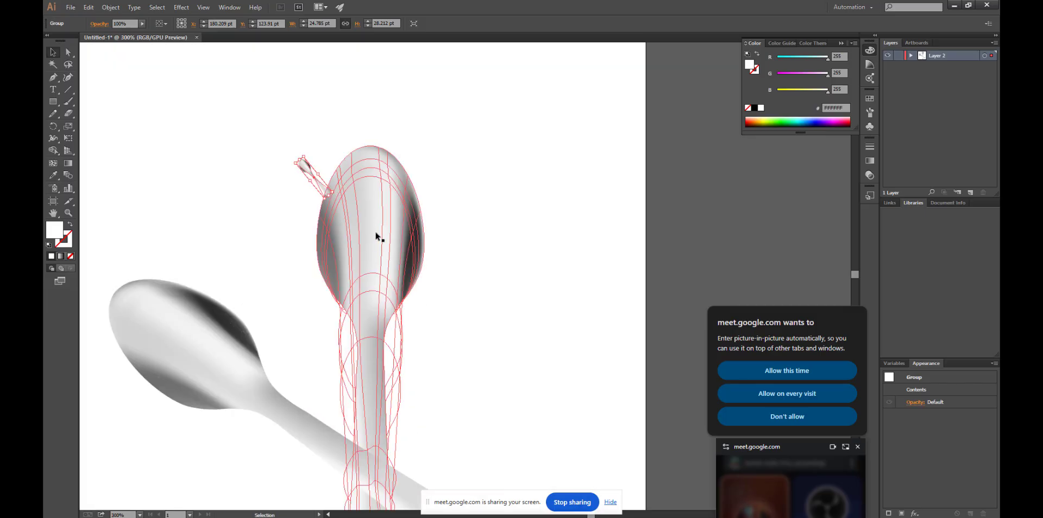
click(513, 251)
drag(317, 184, 255, 107)
click(270, 102)
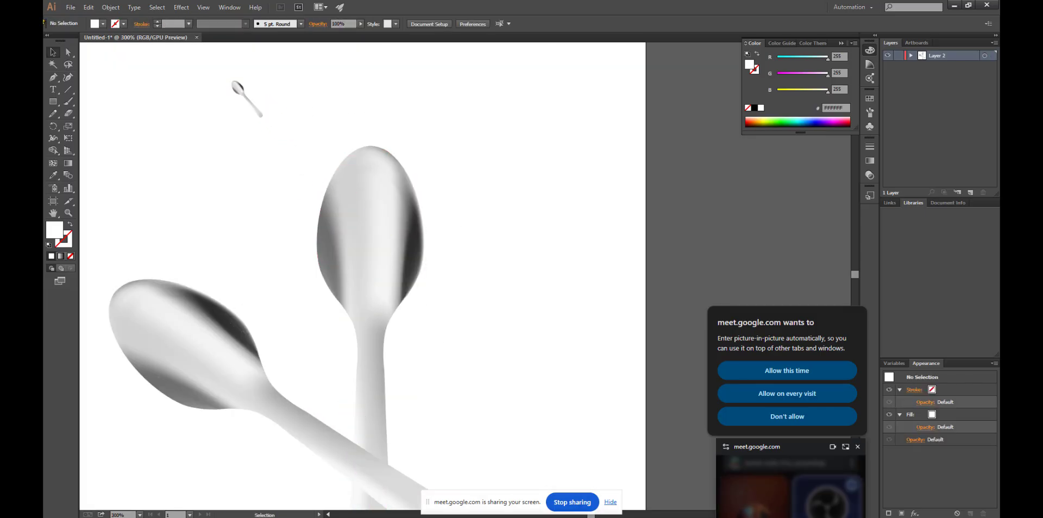
Draw a white-filled Pen path around the upright spoon's bowl, from the neck's left side over the tip to the neck's right side.
click(53, 77)
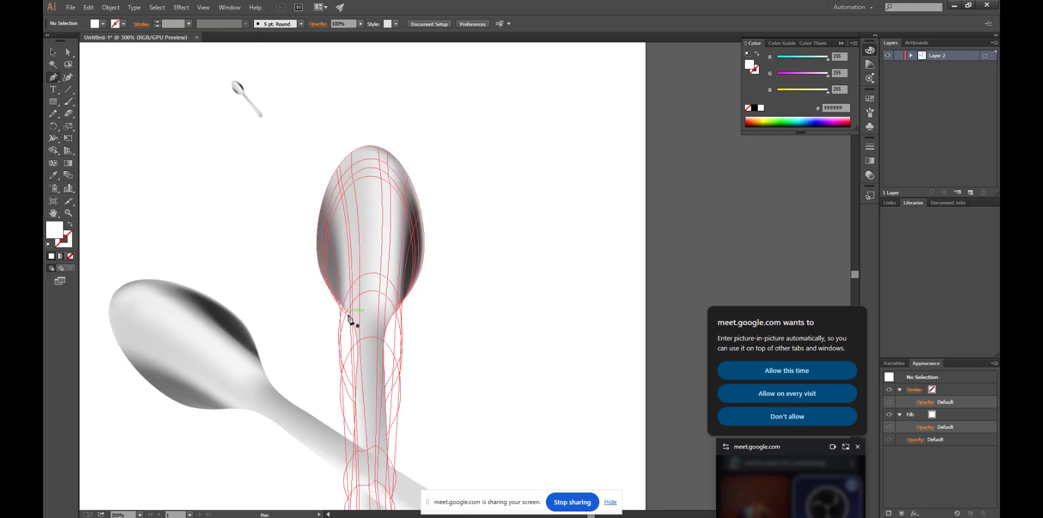
click(348, 314)
drag(311, 187, 328, 123)
drag(388, 151, 406, 173)
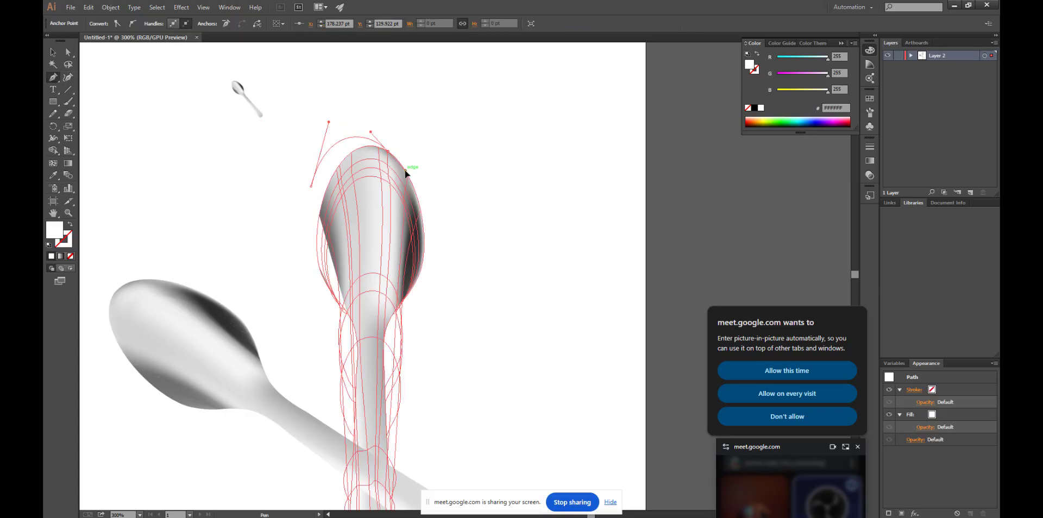
drag(423, 243, 414, 275)
drag(394, 314, 401, 322)
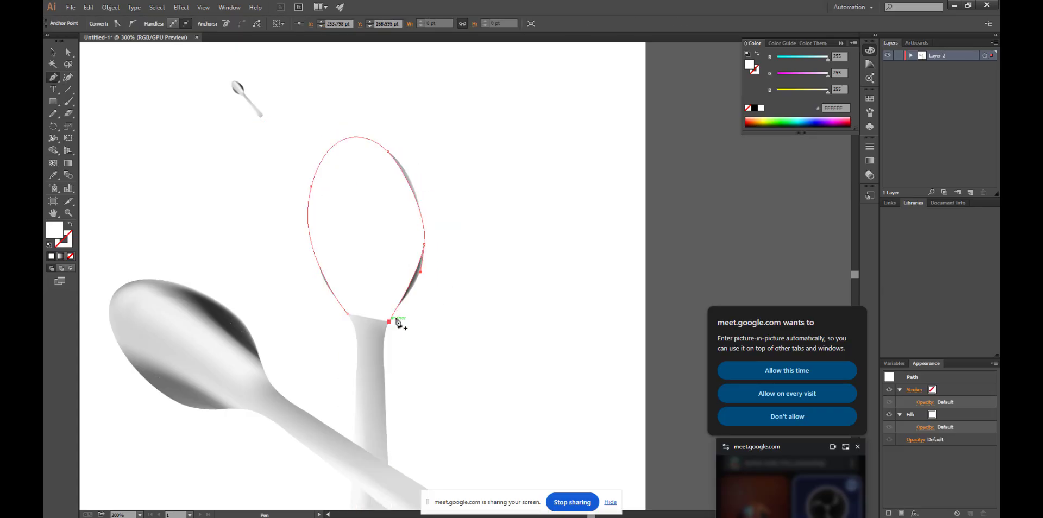
Reshape the outline's tip and left side with the Curvature tool to match the bowl, and close the path at the neck.
click(68, 77)
drag(356, 137, 374, 149)
mouse_move(310, 186)
mouse_down()
mouse_move(333, 177)
mouse_move(309, 190)
mouse_move(331, 194)
mouse_up()
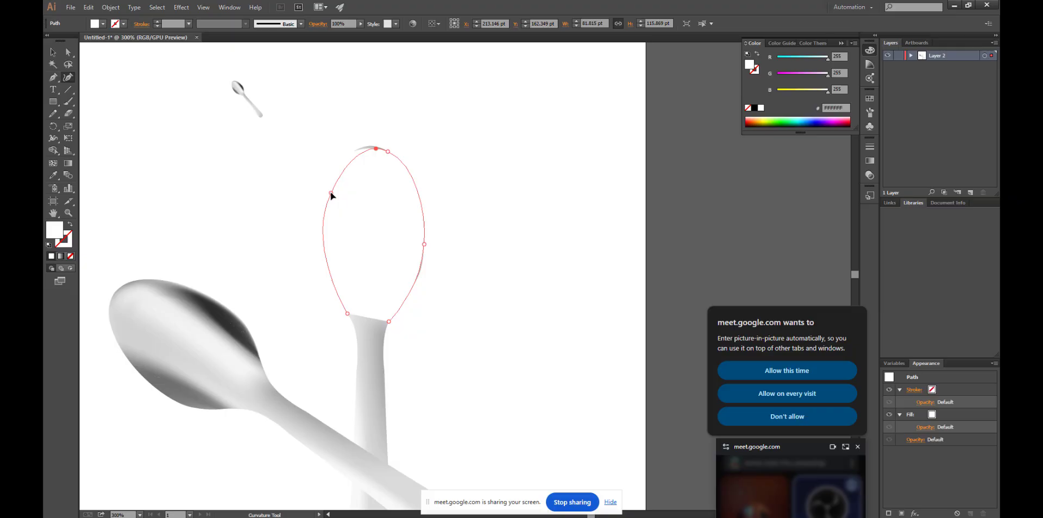
click(371, 147)
drag(330, 194, 321, 207)
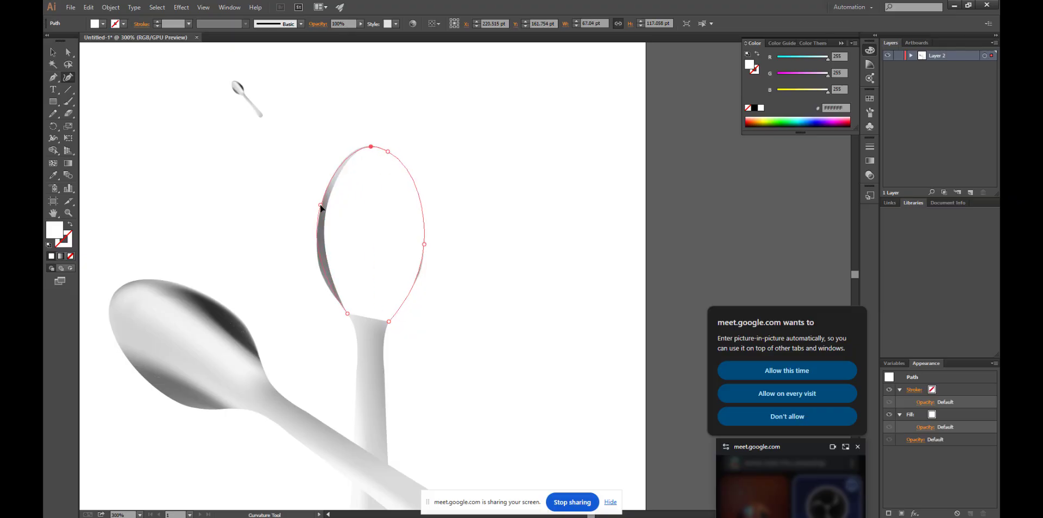
drag(333, 274, 324, 279)
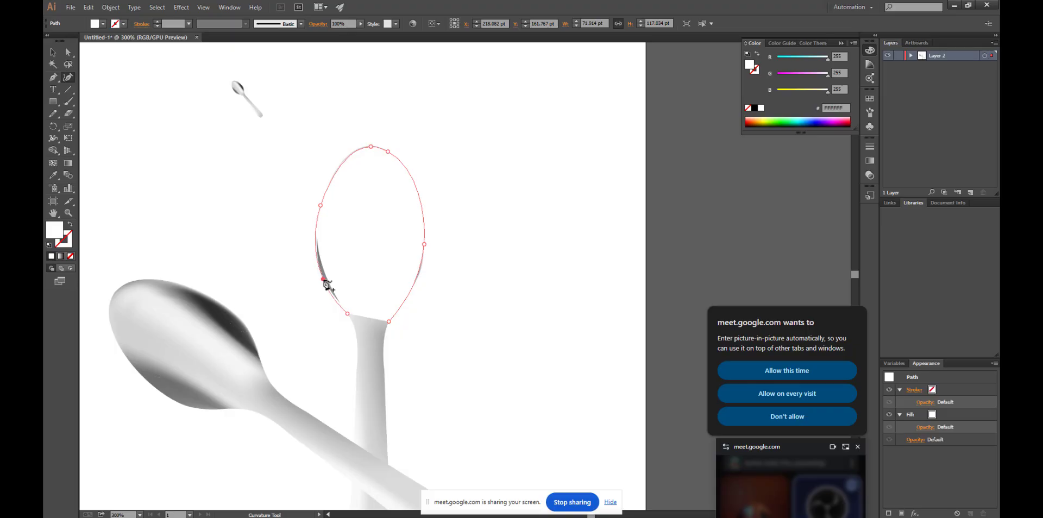
drag(321, 206, 323, 199)
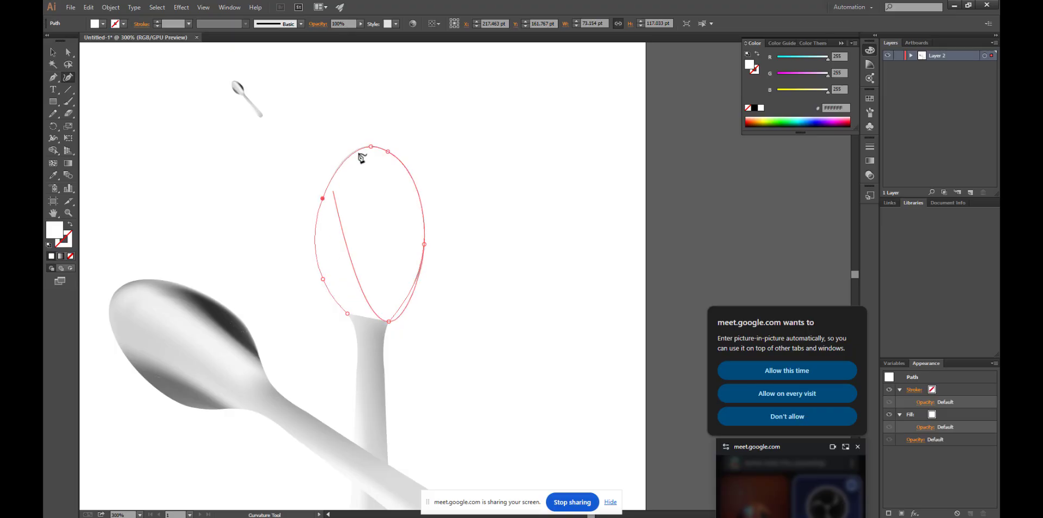
drag(370, 147, 365, 146)
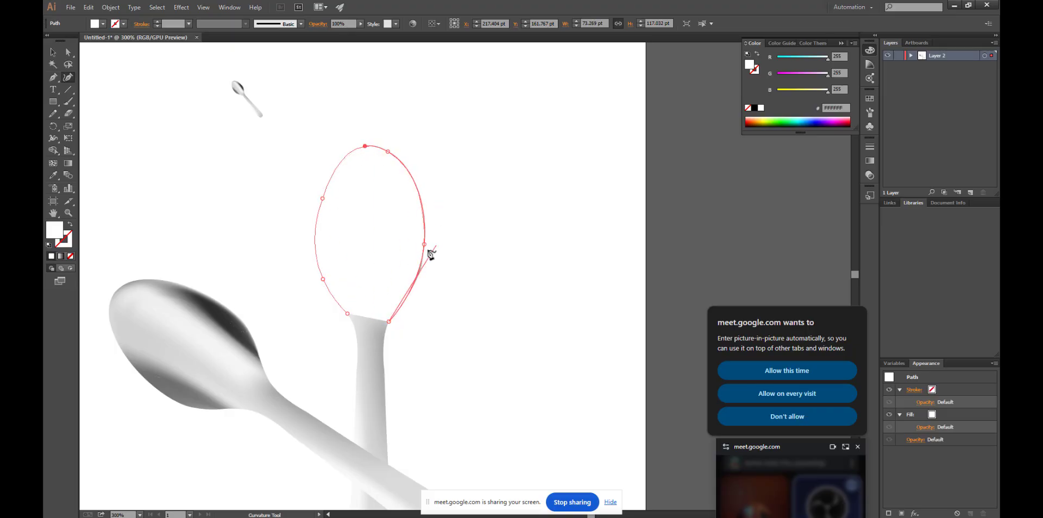
click(347, 314)
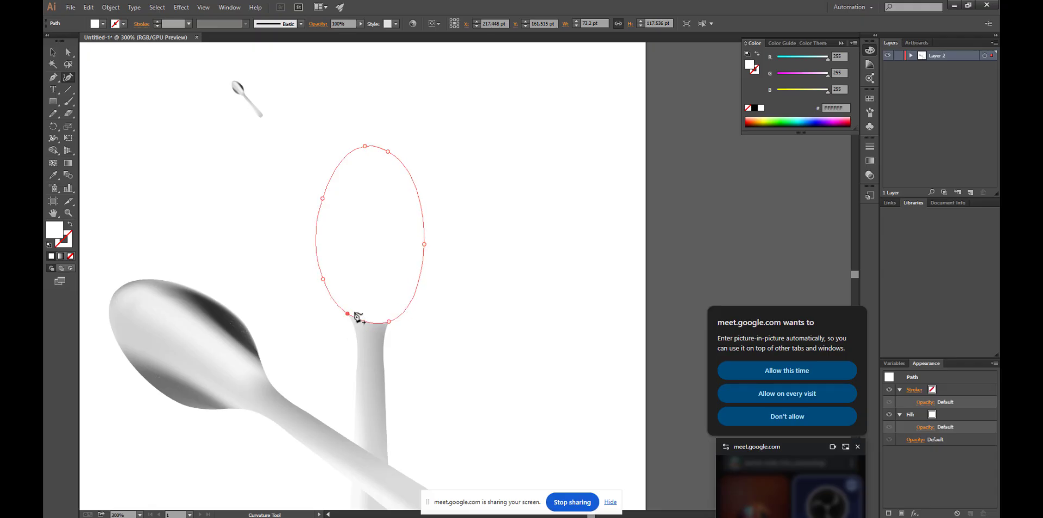
Lower the bowl outline's opacity to 53% and refine its left and lower-left curve to follow the bowl's edge.
click(360, 23)
drag(364, 33, 341, 33)
click(331, 287)
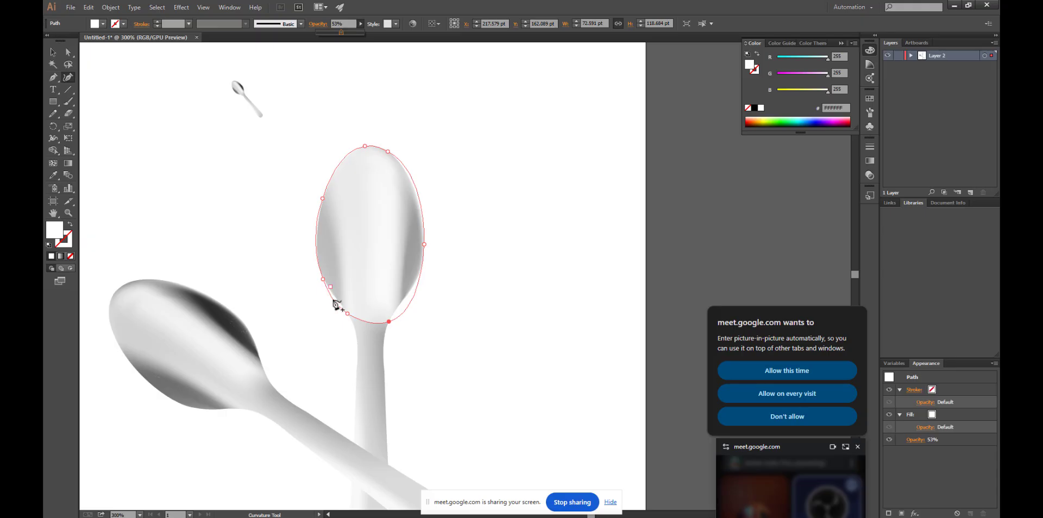
click(341, 304)
drag(348, 314, 347, 309)
click(317, 233)
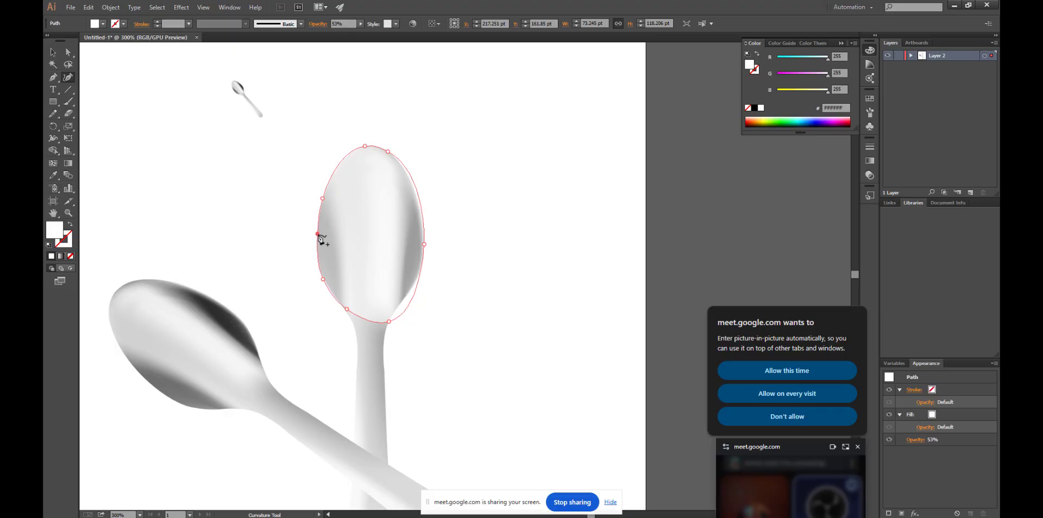
Add and adjust curve points along the outline's right and lower-right side so it follows the bowl down to the neck.
click(420, 209)
click(406, 300)
drag(406, 300, 408, 293)
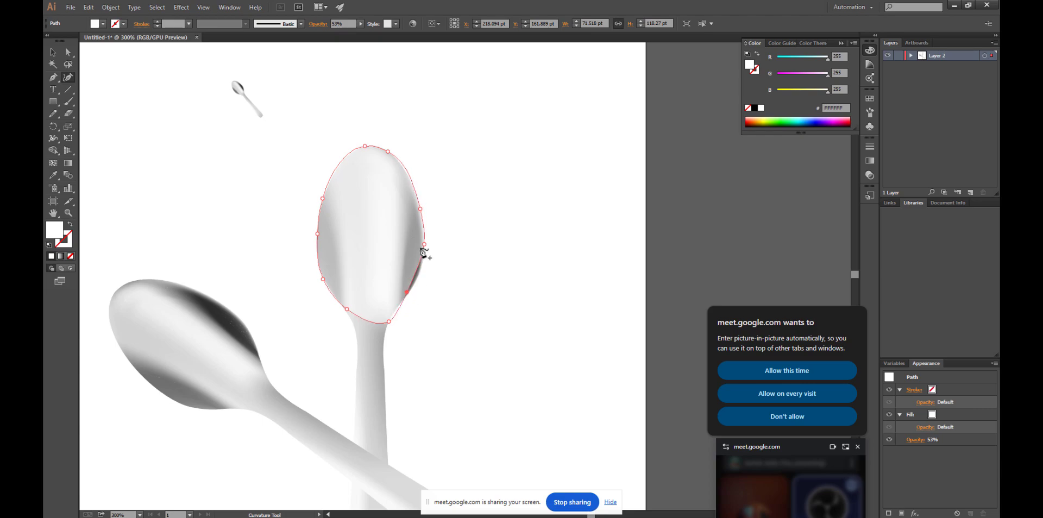
click(419, 271)
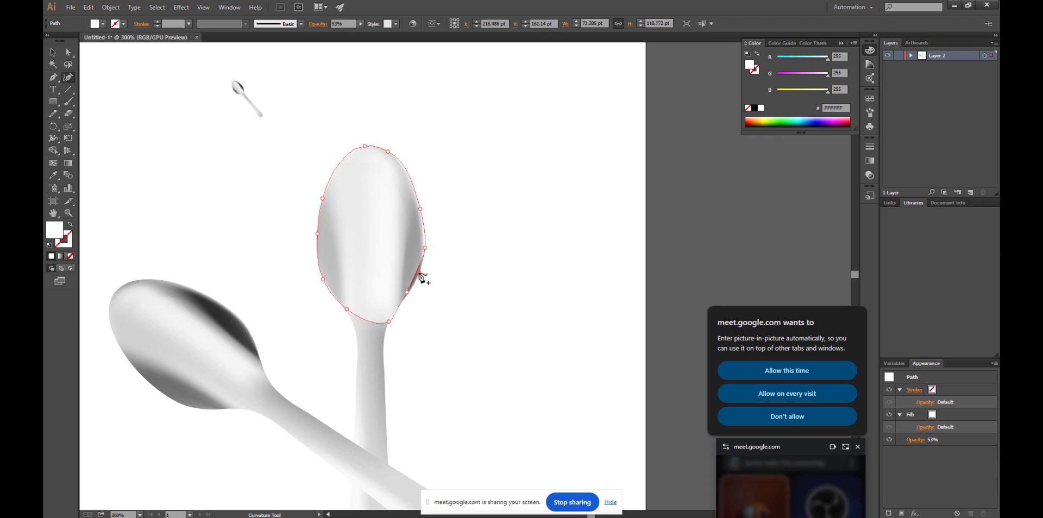
drag(418, 275, 407, 296)
click(394, 312)
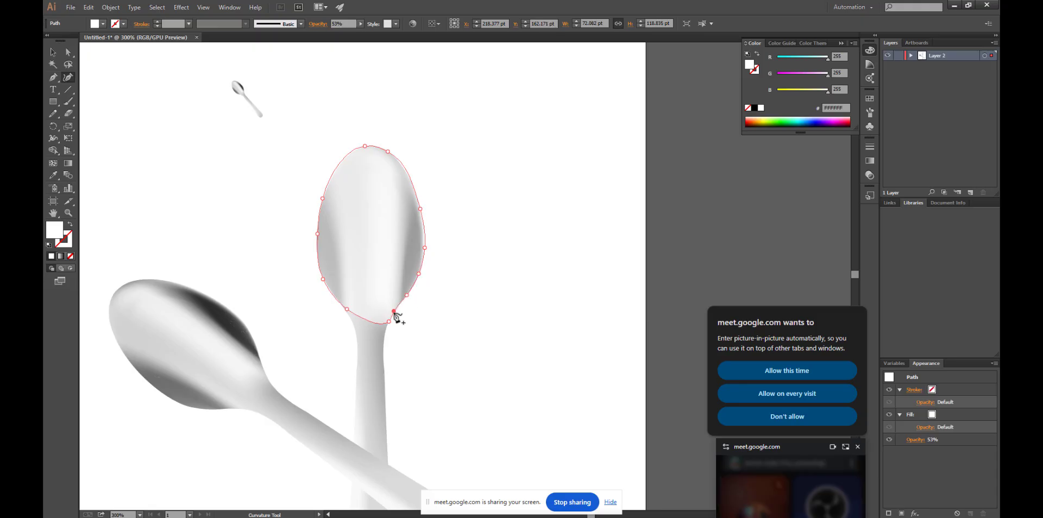
Fit the outline to the bowl at the neck's lower-left curve and fine-tune its upper-right and upper-left edges.
drag(367, 322, 361, 325)
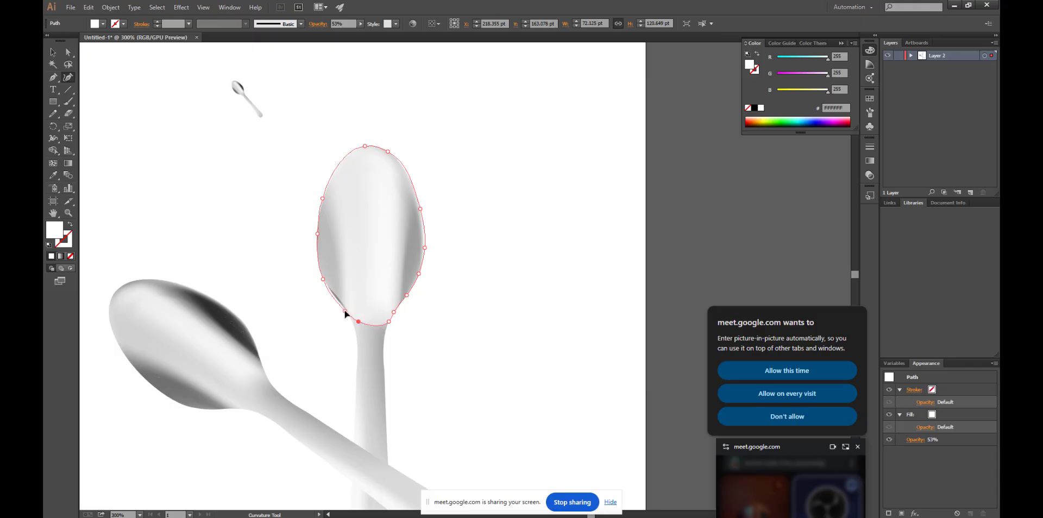
click(346, 311)
drag(357, 322, 356, 325)
click(344, 310)
click(406, 169)
drag(405, 169, 403, 167)
drag(323, 197, 324, 197)
click(55, 127)
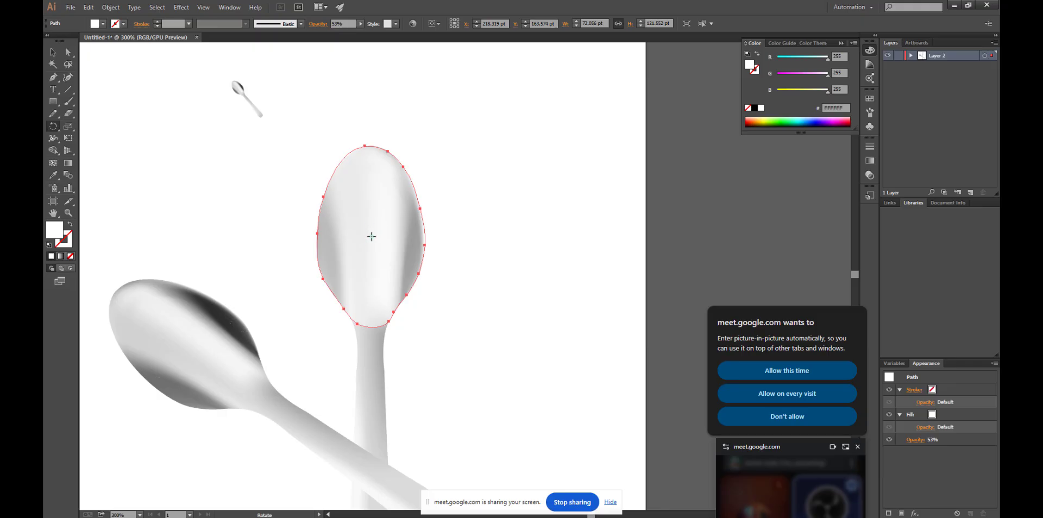
alt+click(371, 233)
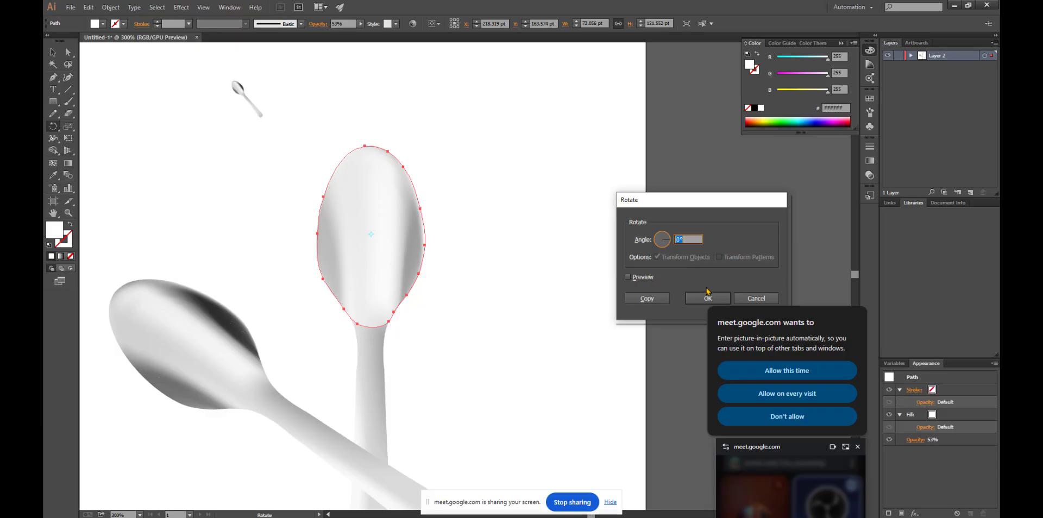
click(756, 298)
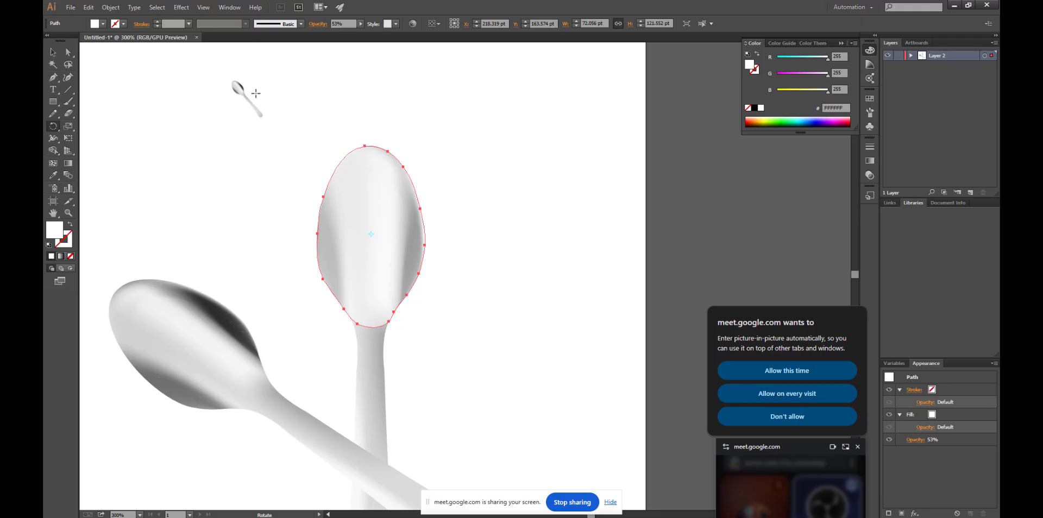
Place the small spoon with its handle end touching the bowl outline's upper-left edge and select the outline along with it.
click(53, 51)
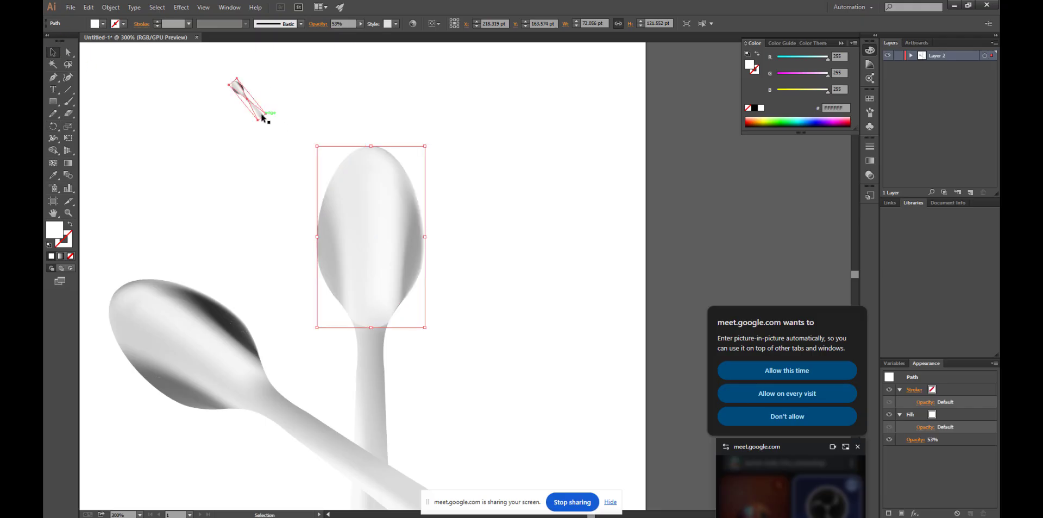
drag(260, 113, 333, 170)
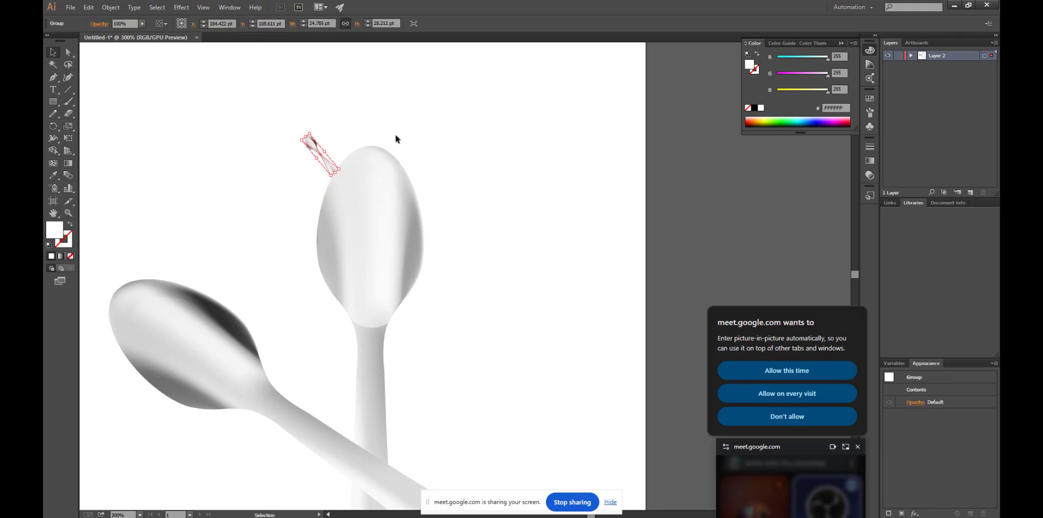
shift+click(333, 168)
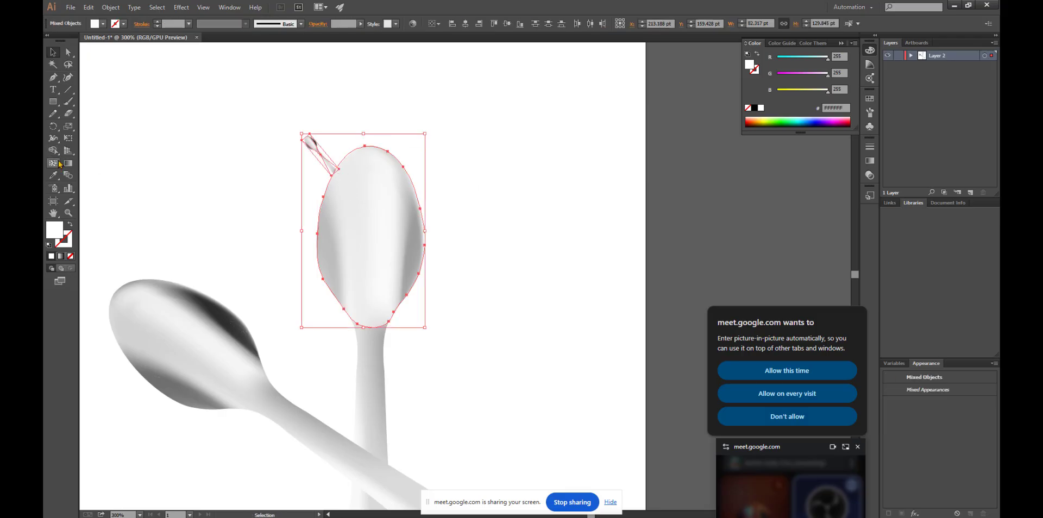
Try rotating the small spoon and bowl outline together by a few degrees around the bowl's centre, previewing the angles.
click(52, 126)
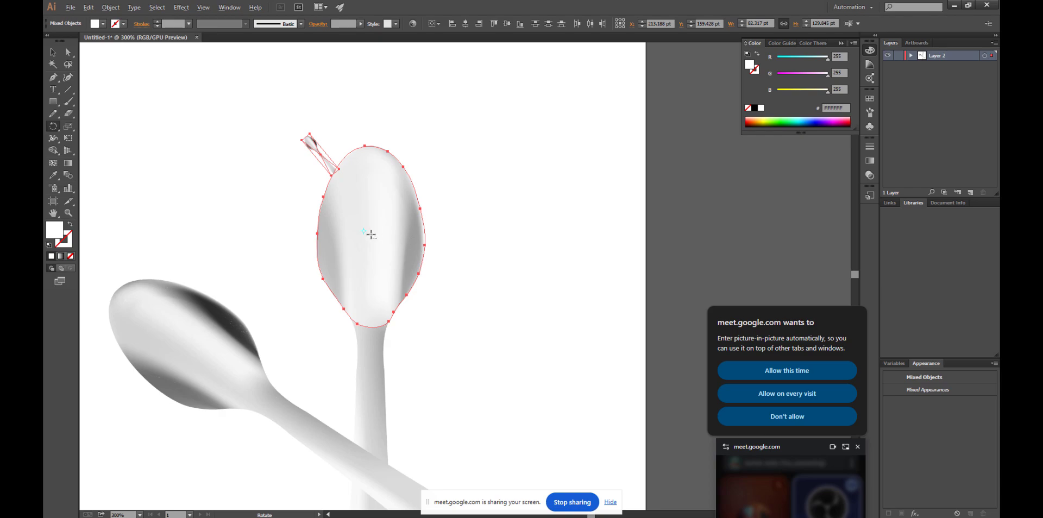
scroll(372, 235, up, 1)
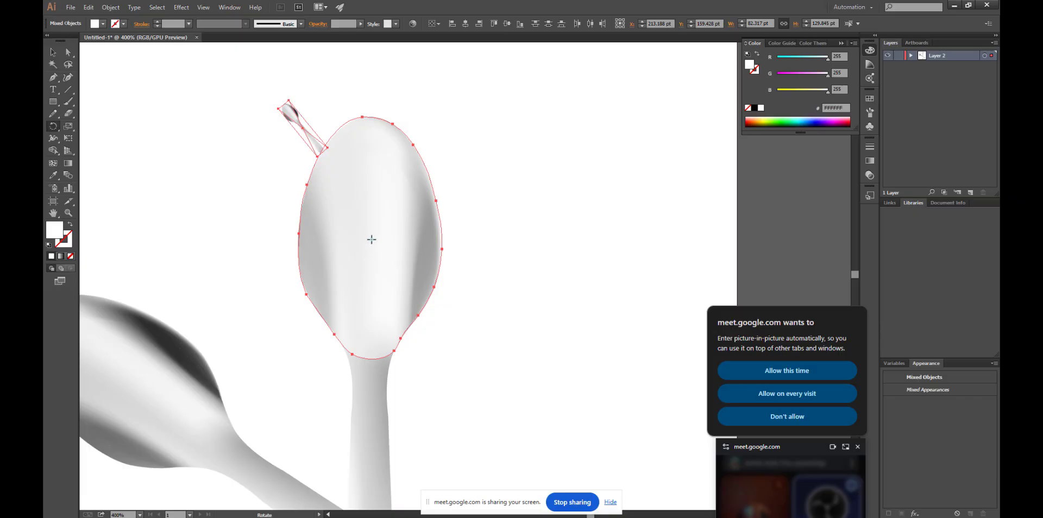
alt+click(370, 237)
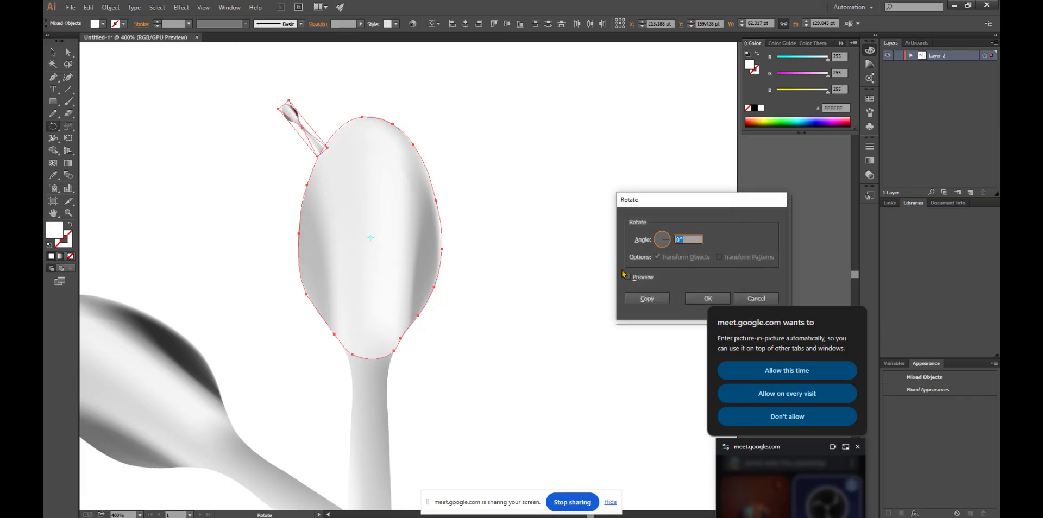
click(629, 278)
scroll(679, 240, up, 3)
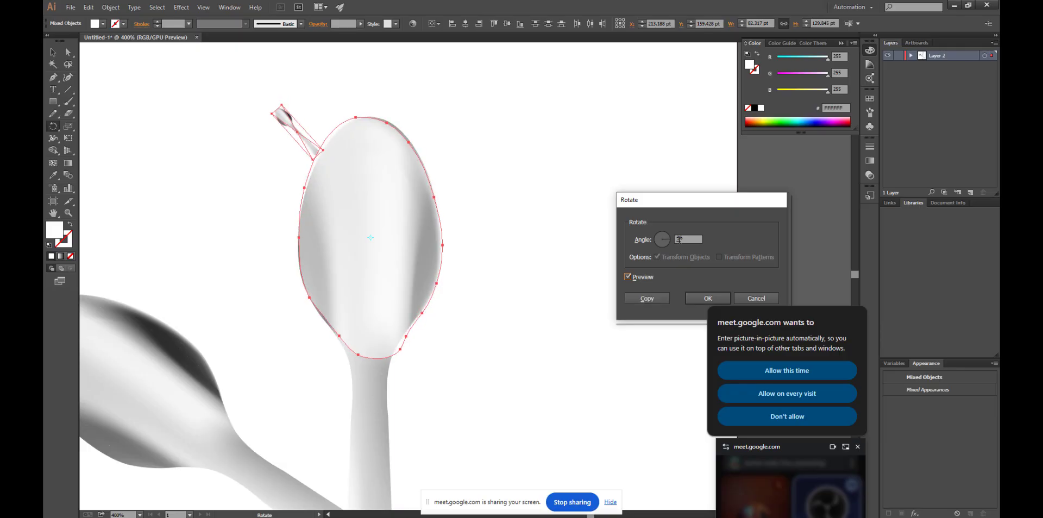
scroll(679, 239, down, 2)
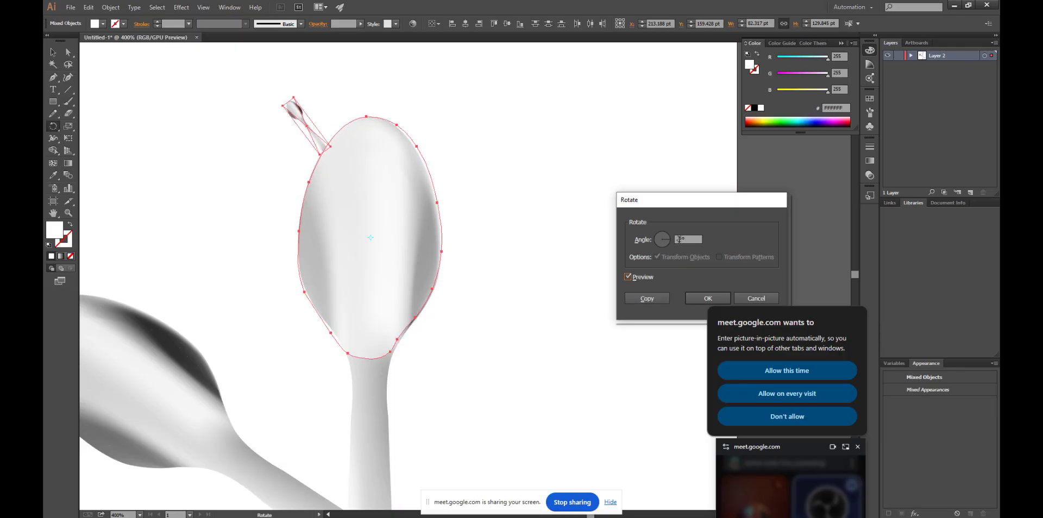
scroll(679, 240, up, 2)
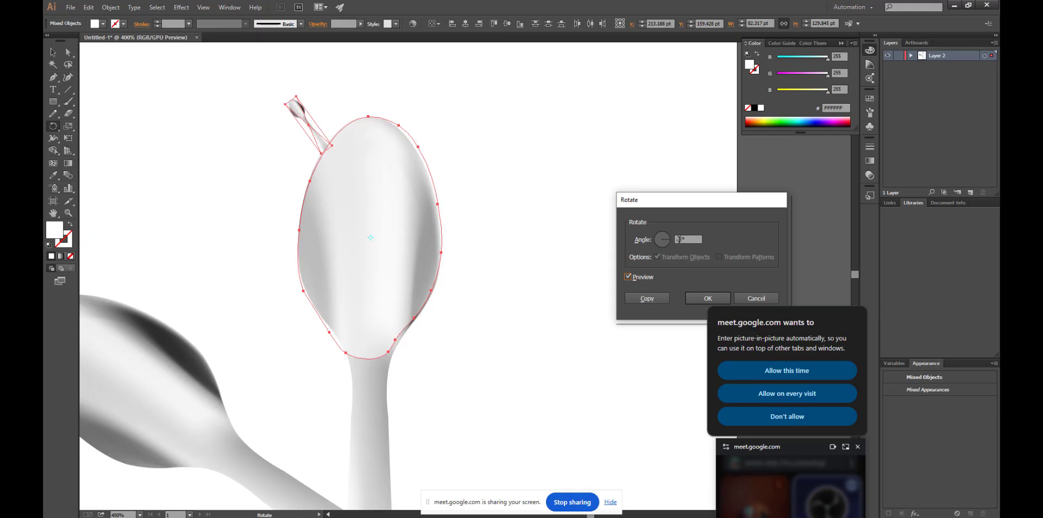
scroll(680, 240, up, 1)
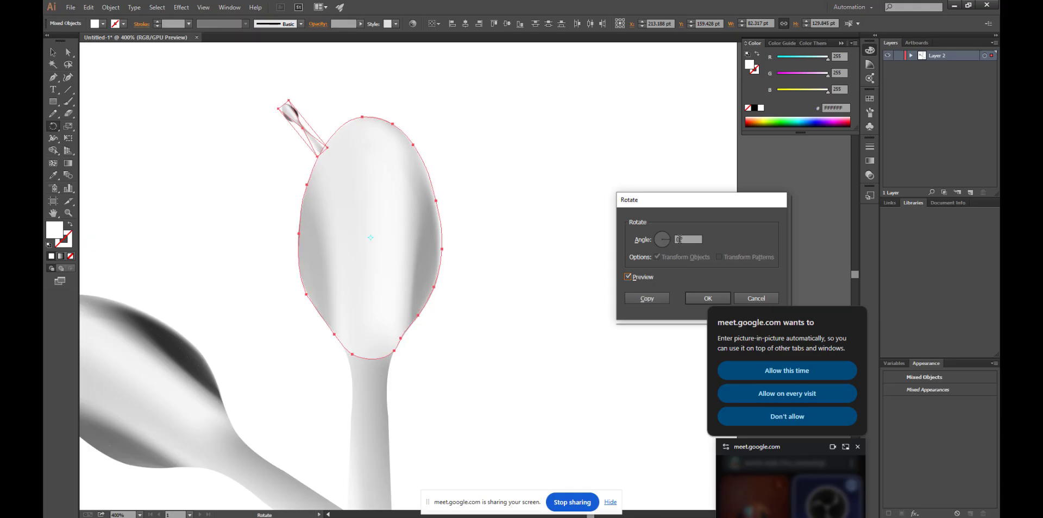
click(756, 300)
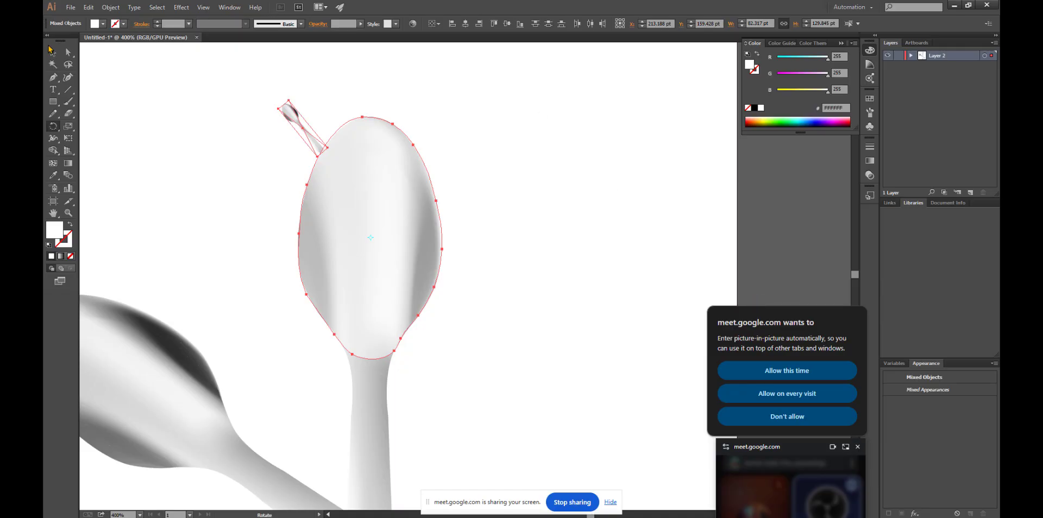
click(53, 53)
click(470, 169)
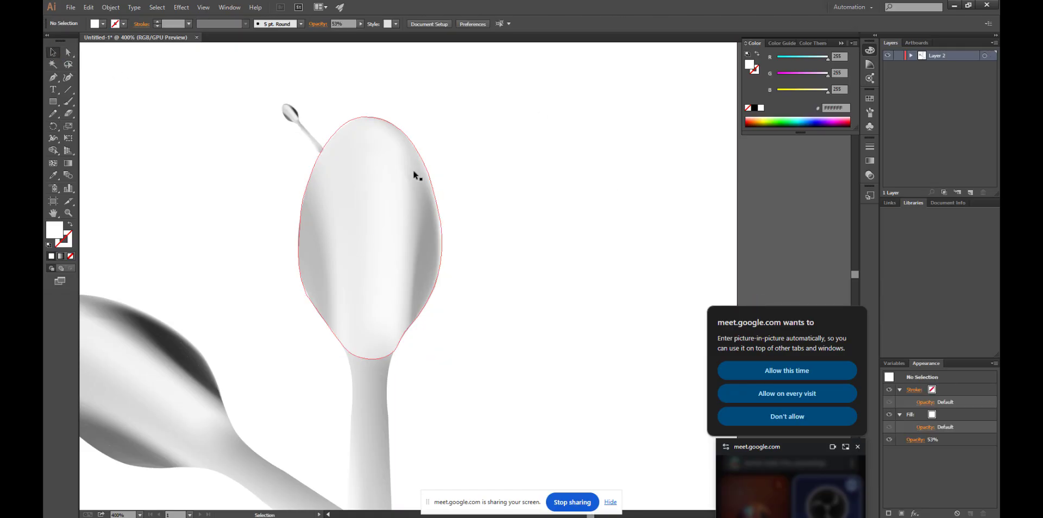
click(311, 141)
shift+click(393, 215)
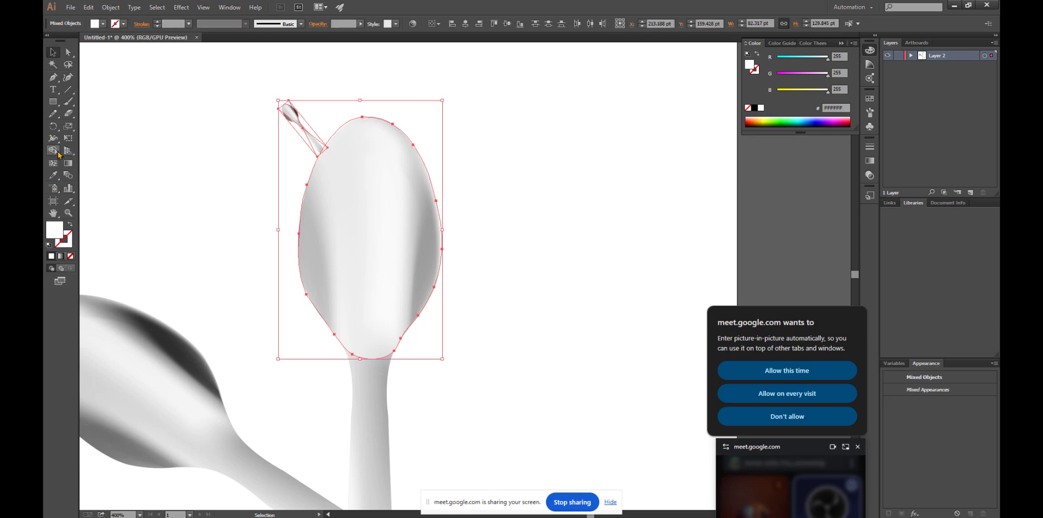
click(53, 126)
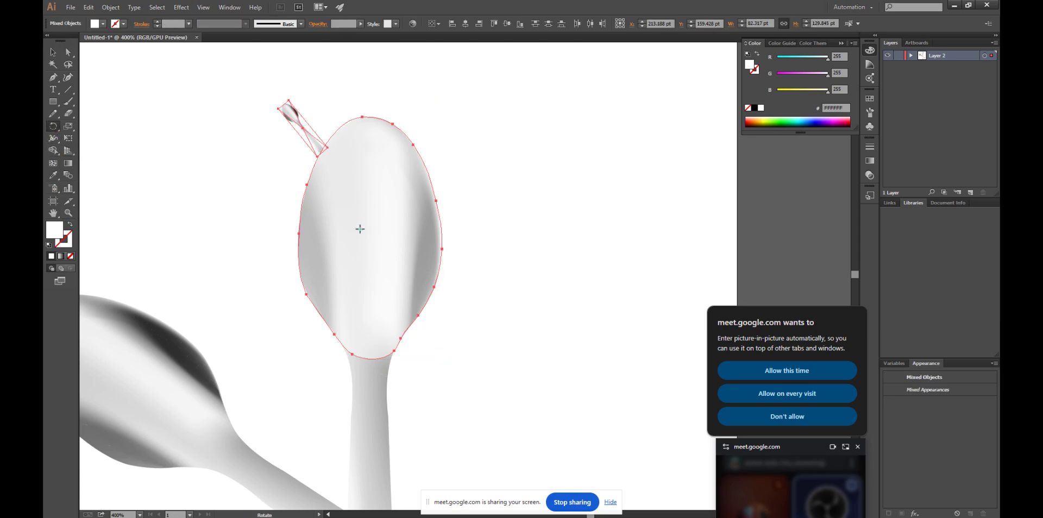
click(372, 240)
key(v)
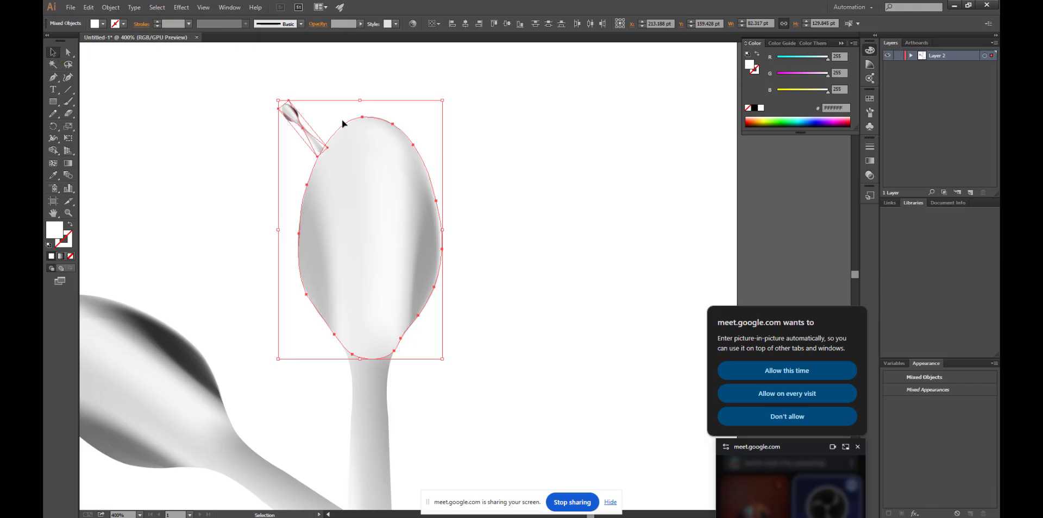
Nudge the small spoon slightly down against the bowl outline and open the rotation options for both objects.
click(342, 122)
click(313, 131)
shift+click(379, 168)
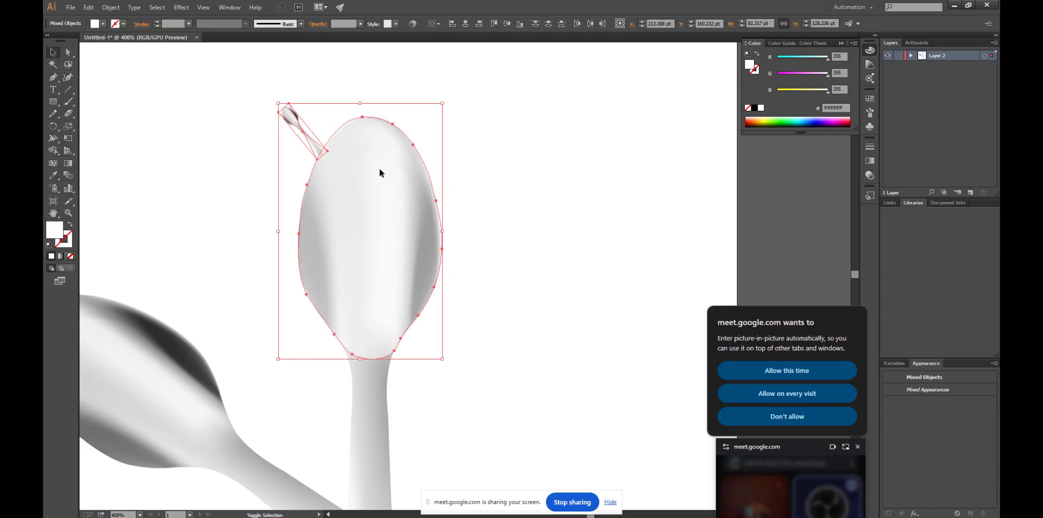
click(54, 129)
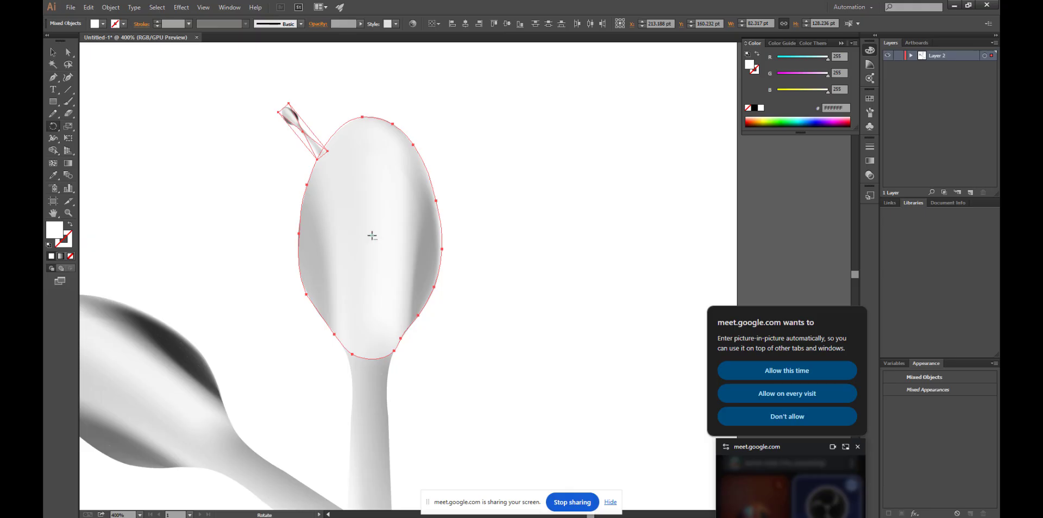
alt+click(372, 236)
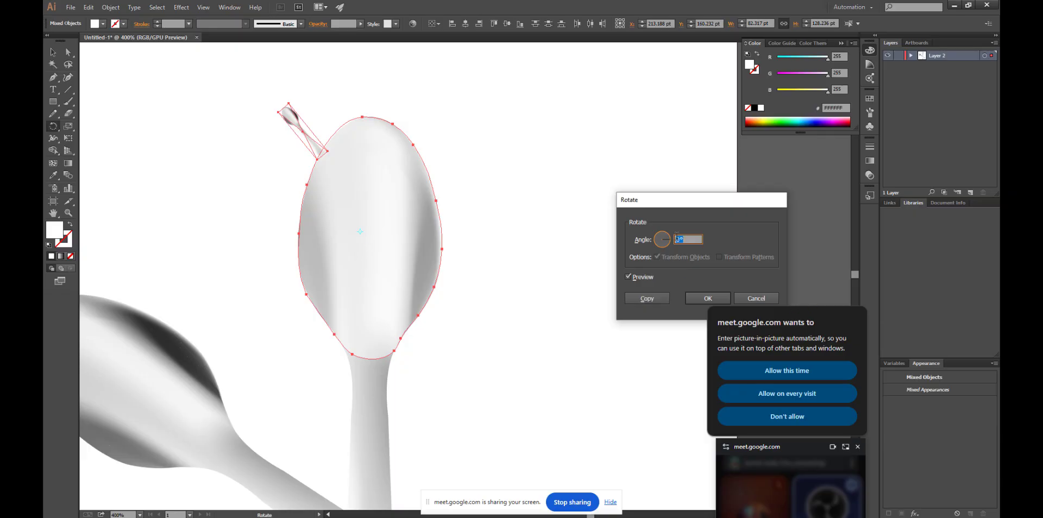
Try larger rotation angles up to 17° for the small spoon and outline, previewing how they turn around the bowl.
key(Up)
key(Up)
key(Up)
key(Up)
key(Up)
key(Up)
key(Up)
key(Up)
key(Up)
key(Up)
key(Up)
key(Up)
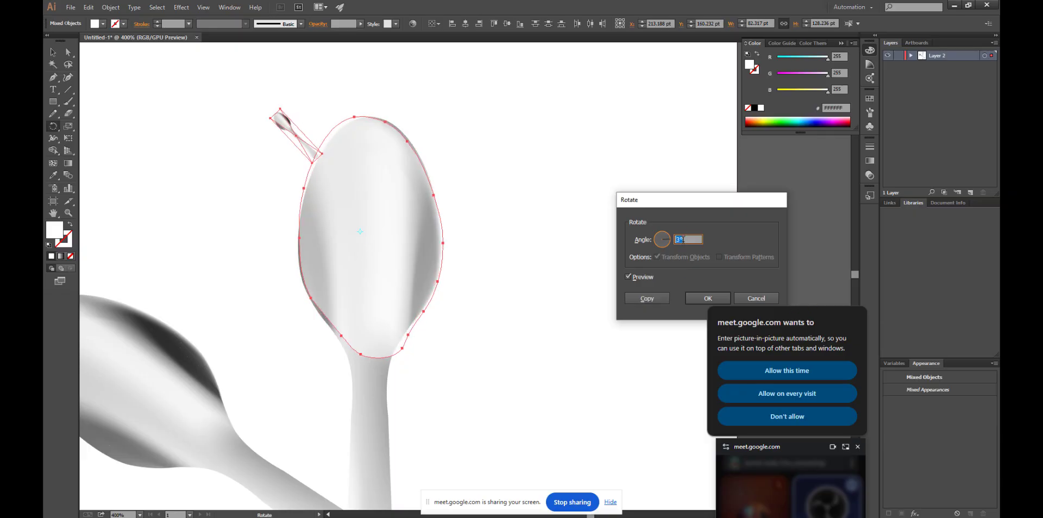
key(Up)
key(Up)
key(Up)
key(Up)
key(Up)
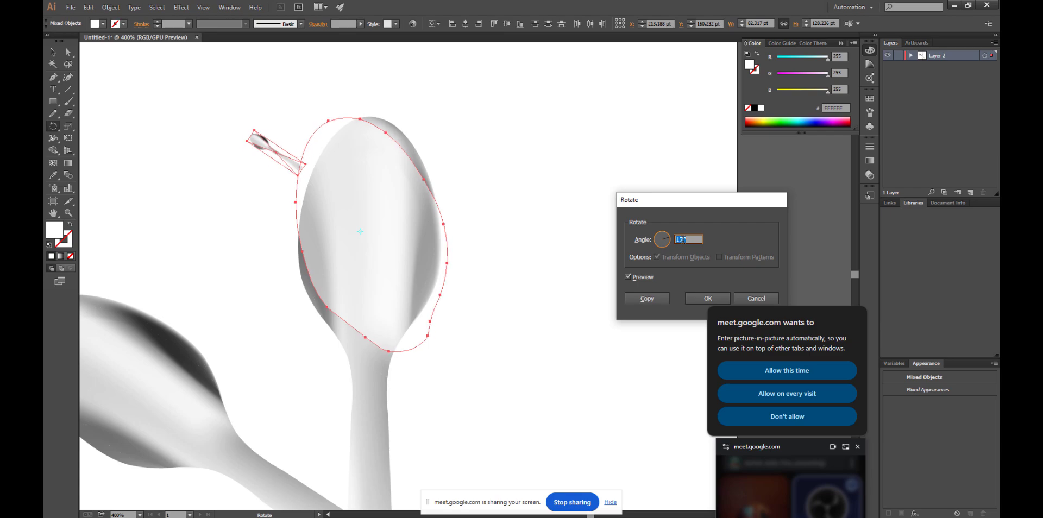
key(Down)
key(Down)
key(Down)
key(Down)
key(Down)
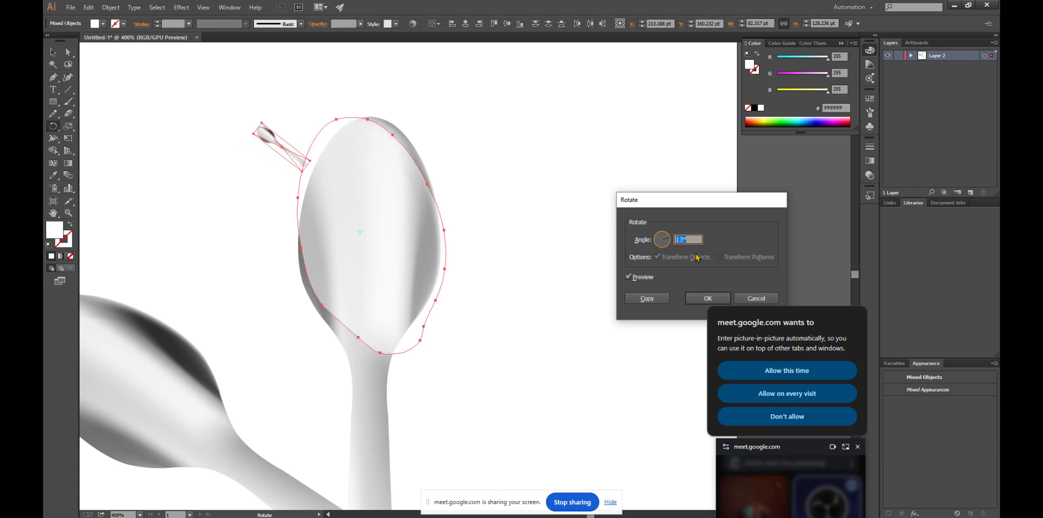
key(Down)
key(Down)
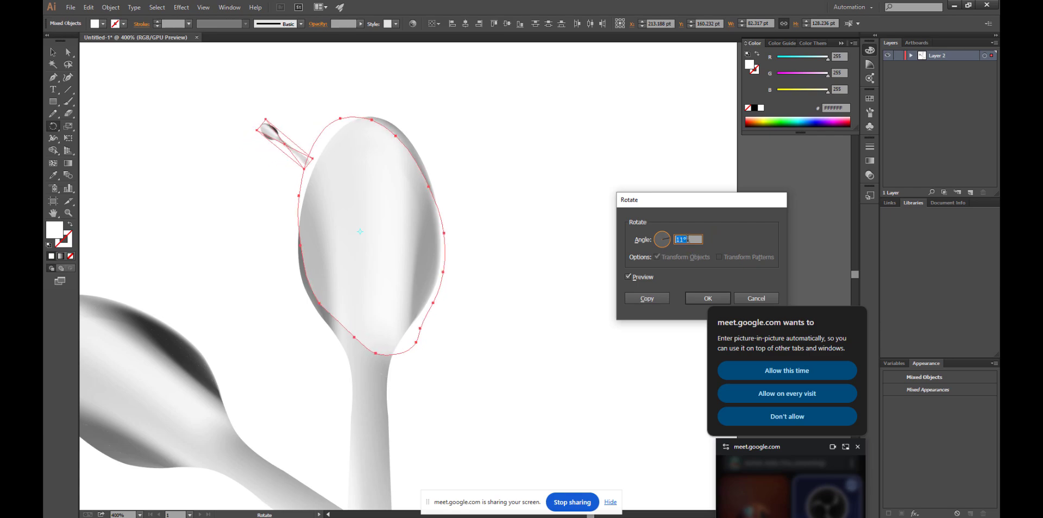
Set the rotation angle to -1° and create a rotated copy of the small spoon and outline.
click(694, 237)
key(Down)
key(Down)
key(Down)
key(Down)
key(Down)
key(Down)
key(Down)
key(Down)
key(Down)
key(Down)
key(Down)
key(Down)
key(Down)
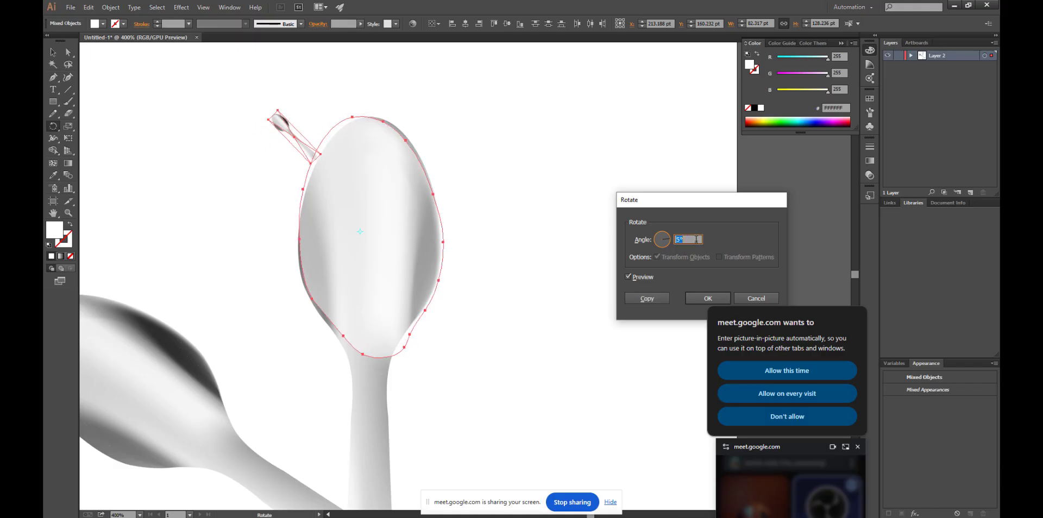
key(Up)
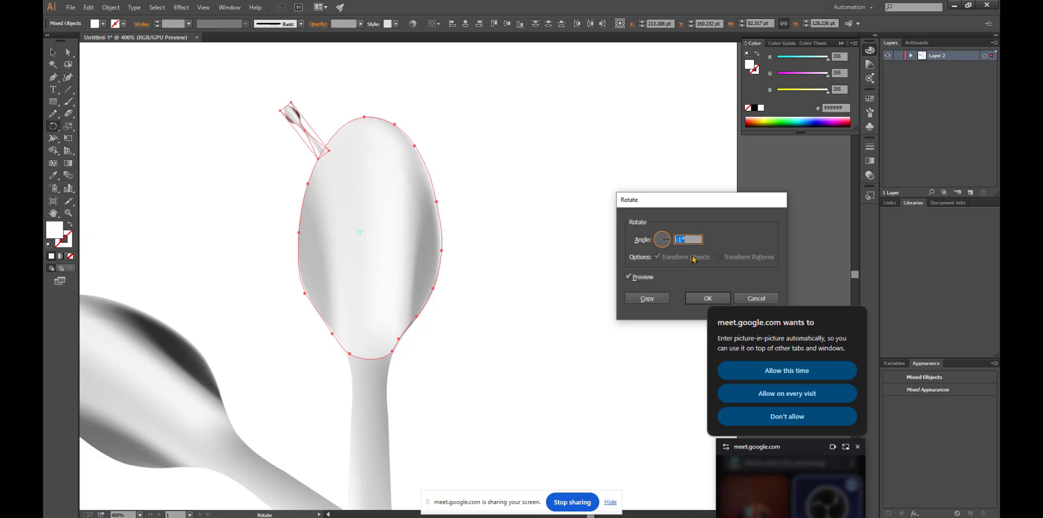
click(656, 300)
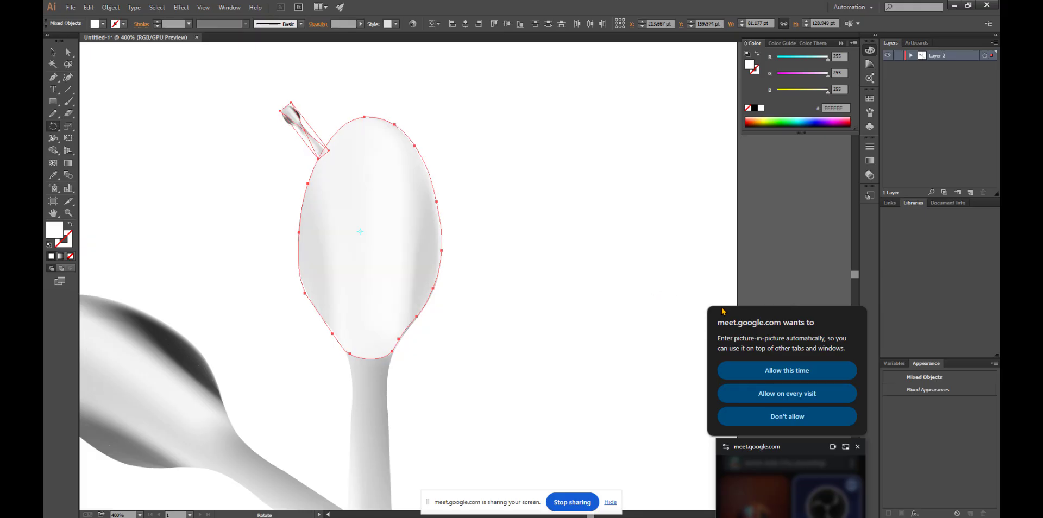
Repeat the rotated copy of the small spoon and outline until the spoons fan around the bowl's upper and right sides.
key(v)
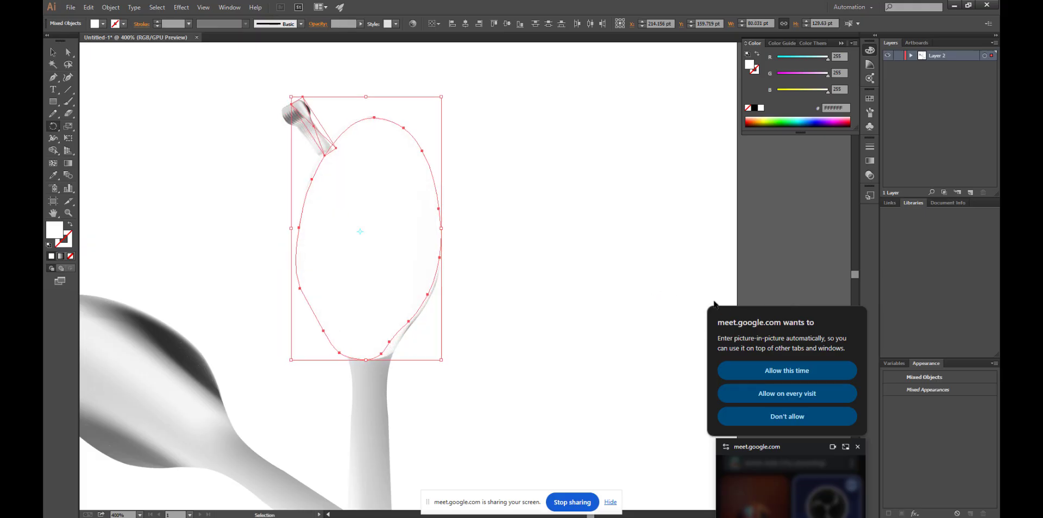
key(ctrl+d)
key(ctrl+d)
key(ctrl+d)
key(ctrl+d)
key(ctrl+d)
key(ctrl+d)
key(ctrl+d)
key(ctrl+d)
key(ctrl+d)
key(ctrl+d)
key(ctrl+d)
key(ctrl+d)
key(ctrl+d)
key(ctrl+d)
key(ctrl+d)
key(ctrl+d)
key(ctrl+d)
key(ctrl+d)
key(ctrl+d)
key(ctrl+d)
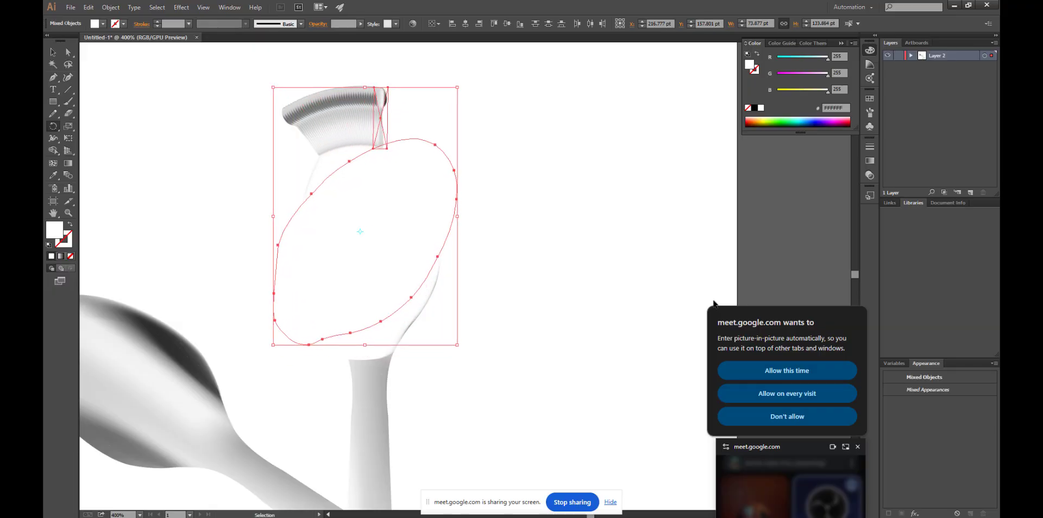
key(ctrl+d)
key(ctrl+d)
key(ctrl+d)
key(ctrl+d)
key(ctrl+d)
key(ctrl+d)
key(ctrl+d)
key(ctrl+d)
key(ctrl+d)
key(ctrl+d)
key(ctrl+d)
key(ctrl+d)
key(ctrl+d)
key(ctrl+d)
key(ctrl+d)
key(ctrl+d)
key(ctrl+d)
key(ctrl+d)
key(ctrl+d)
key(ctrl+d)
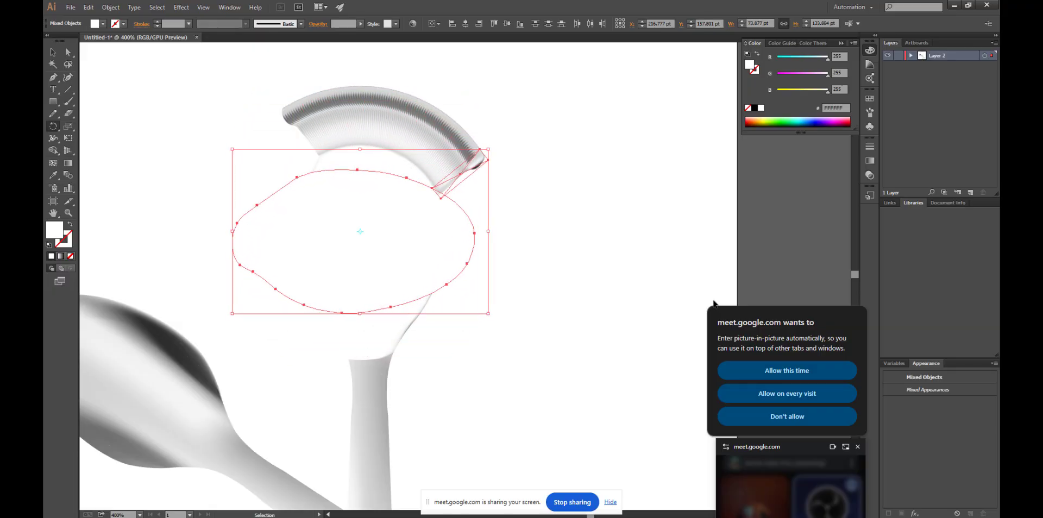
key(ctrl+d)
key(ctrl+d)
key(ctrl+d)
key(ctrl+d)
key(ctrl+d)
key(ctrl+d)
key(ctrl+d)
key(ctrl+d)
key(ctrl+d)
key(ctrl+d)
key(ctrl+d)
key(ctrl+d)
key(ctrl+d)
key(ctrl+d)
key(ctrl+d)
key(ctrl+d)
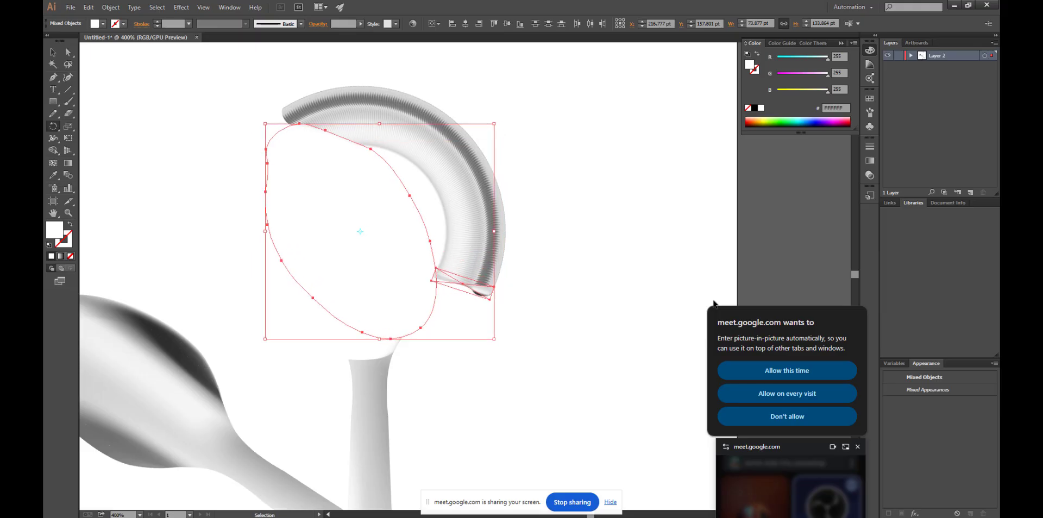
Delete the stacked white bowl outlines covering the upright spoon, keeping the fan of small spoons.
key(r)
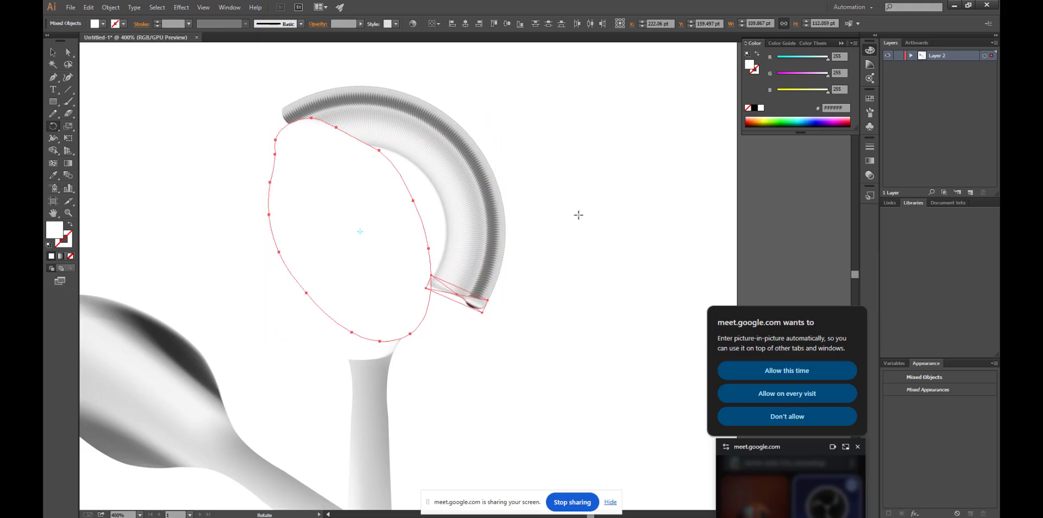
click(53, 54)
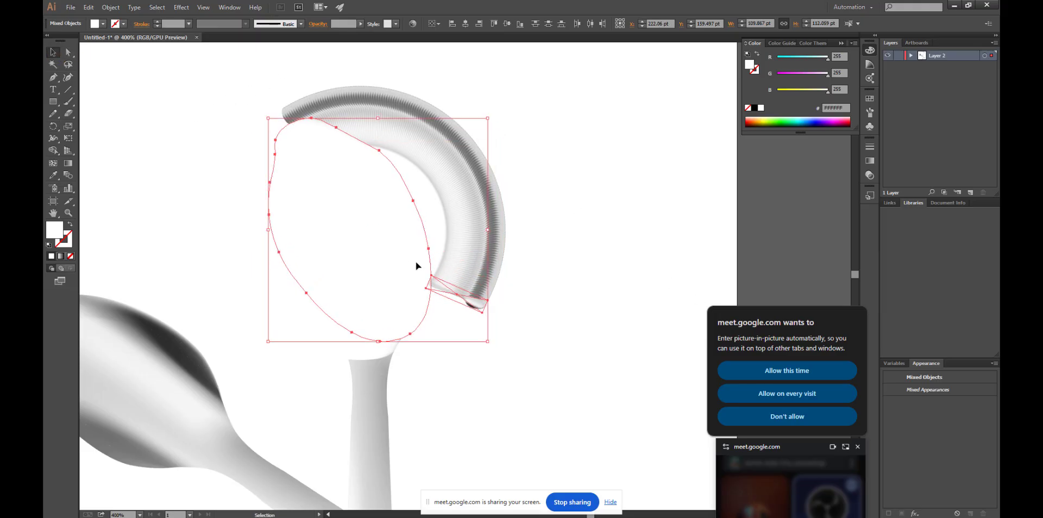
click(516, 278)
click(401, 282)
key(Delete)
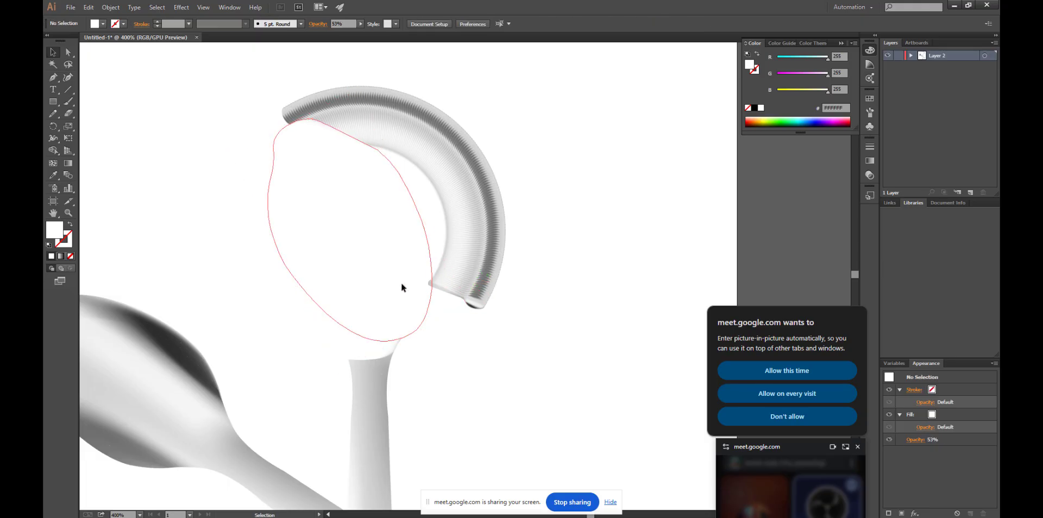
drag(219, 237, 463, 293)
key(Delete)
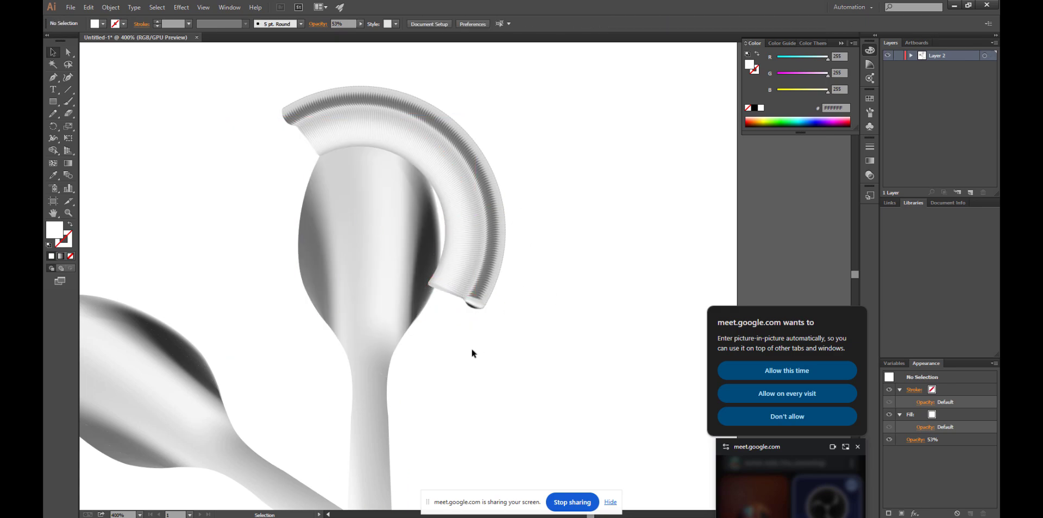
Try to marquee-select the fanned small-spoon copies around the bowl.
click(481, 294)
click(472, 358)
drag(484, 292, 461, 103)
click(244, 93)
drag(286, 106, 477, 153)
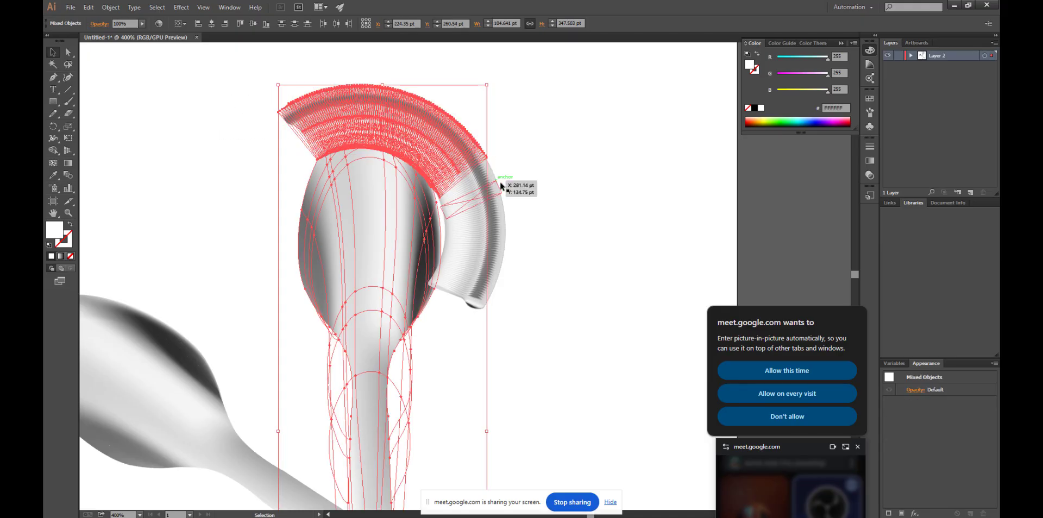
click(509, 189)
Bring the upright spoon in front of the fanned copies and shift it slightly to the right.
click(369, 307)
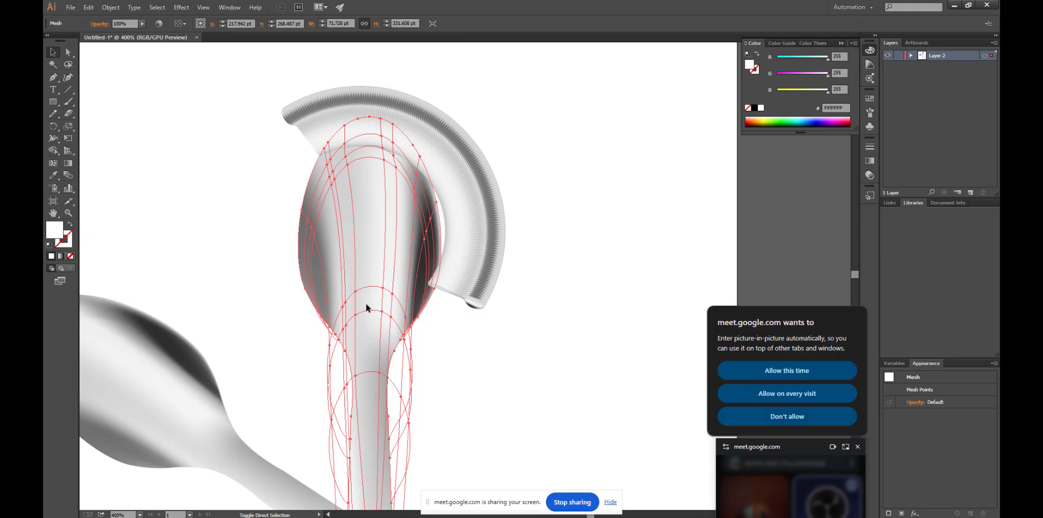
key(v)
drag(395, 356, 386, 333)
click(585, 382)
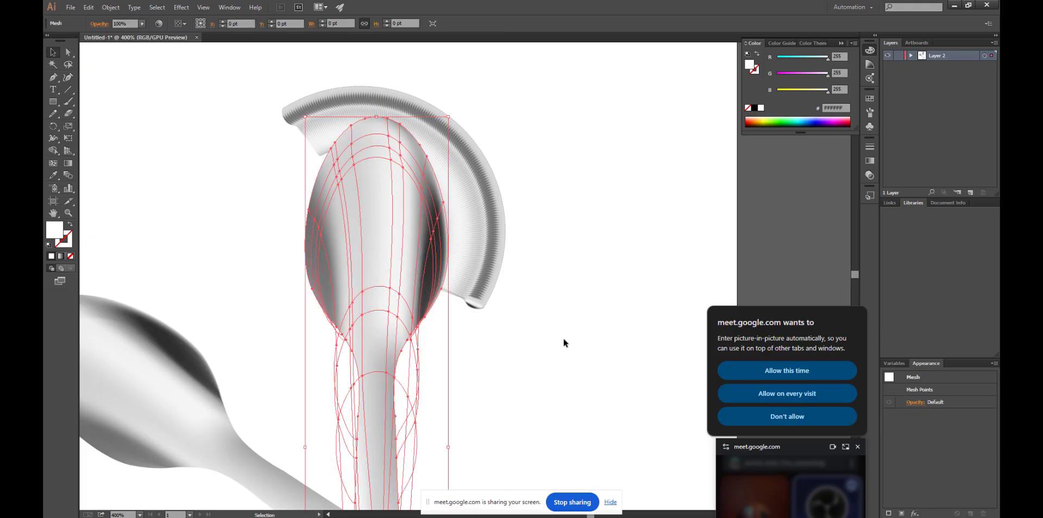
click(510, 335)
Examine the whole spoon composition, including the fanned copies and the upright spoon's mesh.
alt+scroll(510, 334, down, 2)
alt+scroll(532, 365, down, 4)
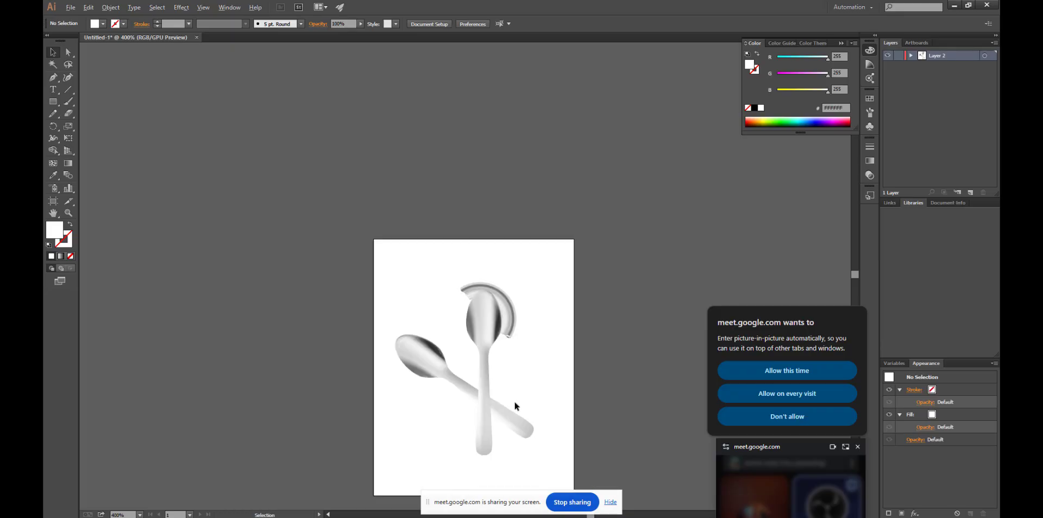
alt+scroll(527, 394, up, 2)
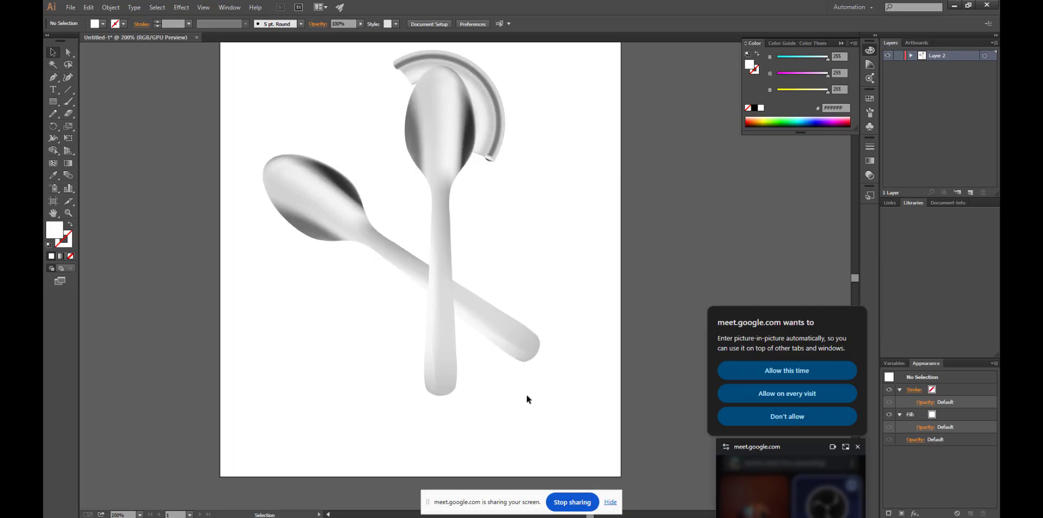
scroll(533, 216, up, 2)
click(496, 191)
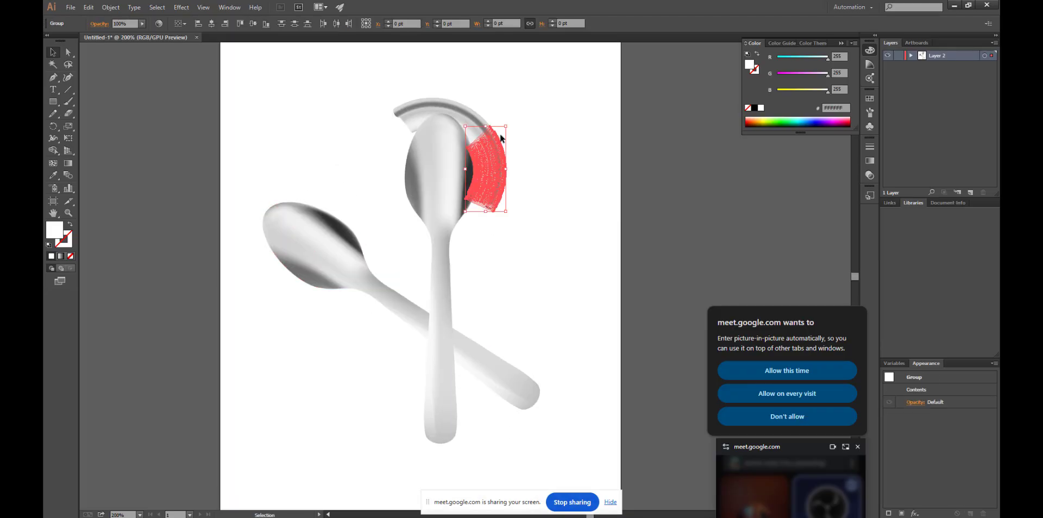
click(555, 197)
click(437, 232)
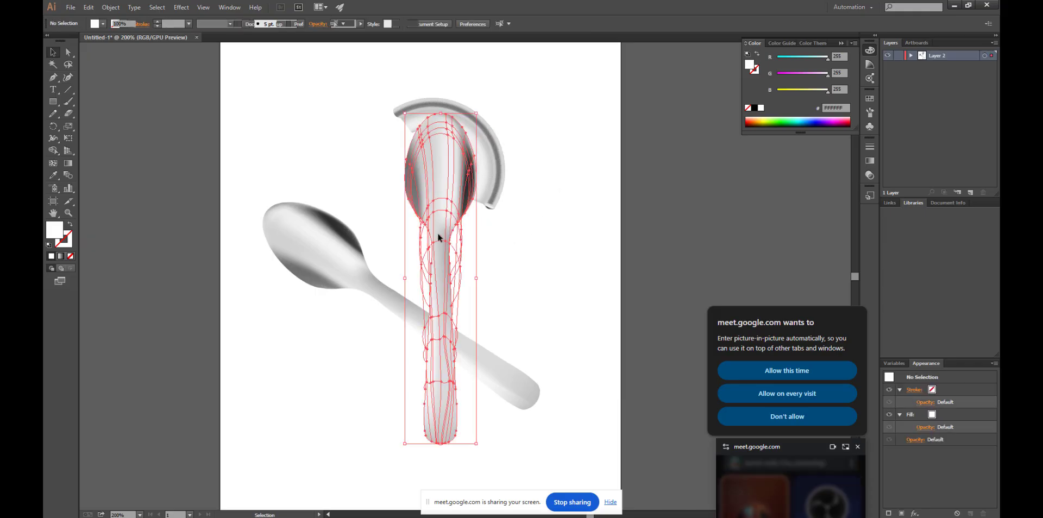
click(545, 242)
click(464, 217)
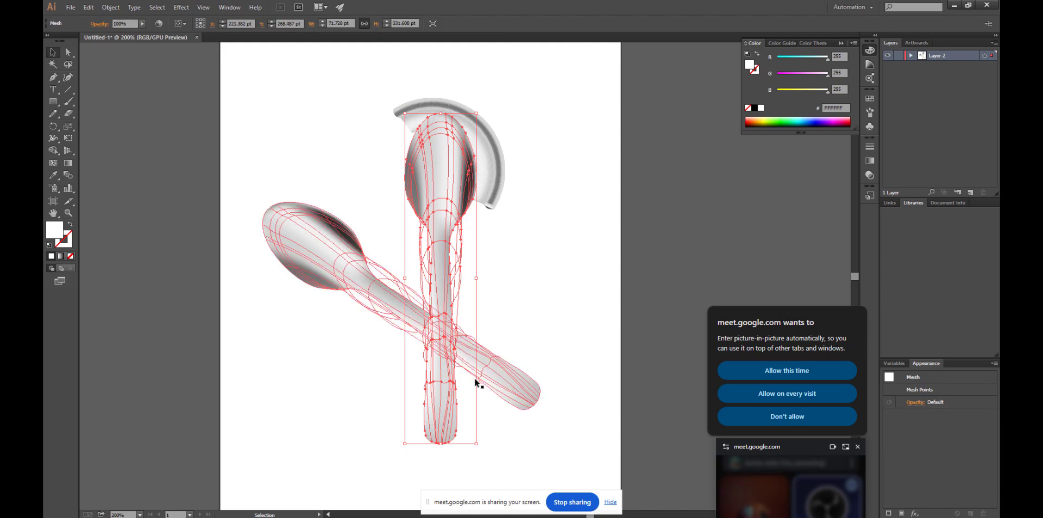
drag(476, 445, 482, 444)
click(538, 307)
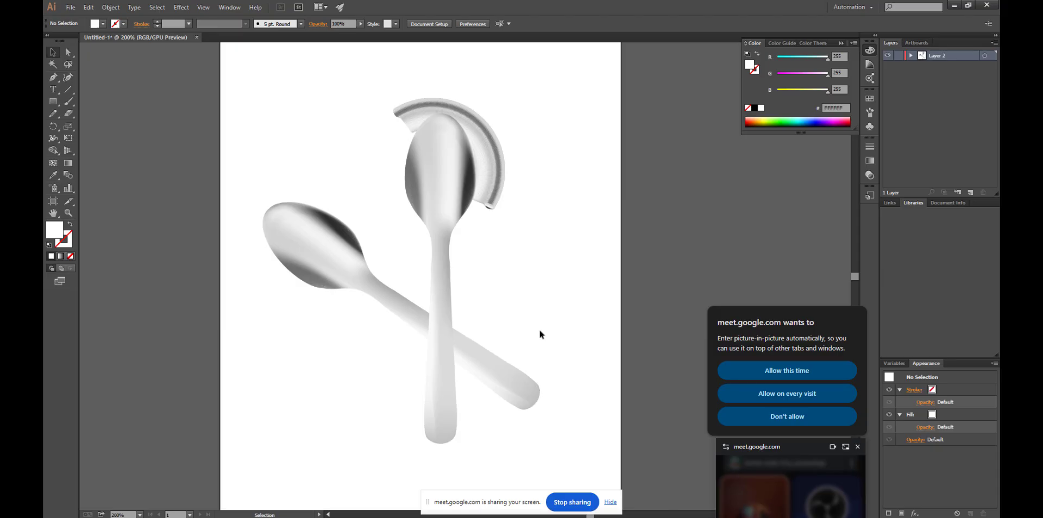
Duplicate the diagonal spoon, rotate the copy so its bowl points to the upper right, and place it across the artboard's left edge.
click(503, 375)
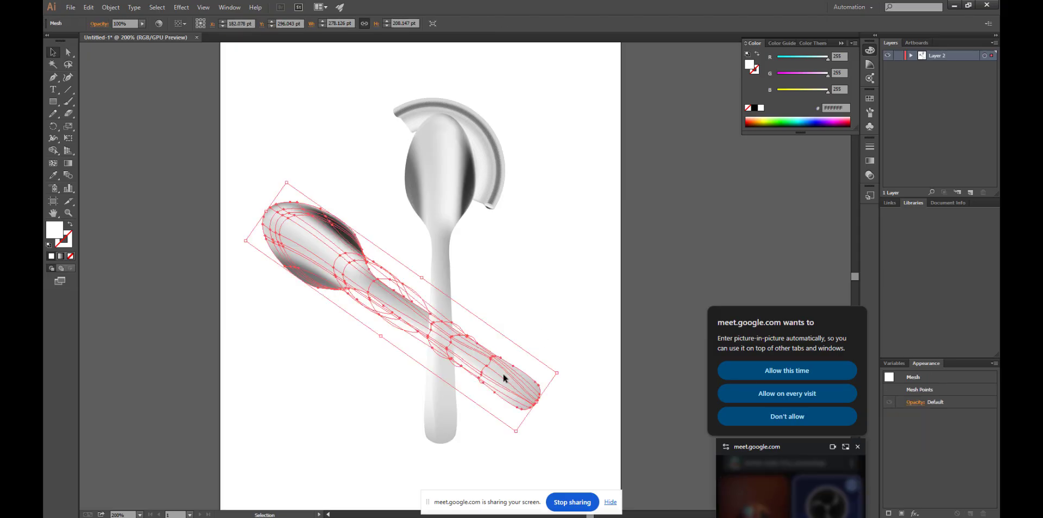
drag(503, 378, 196, 421)
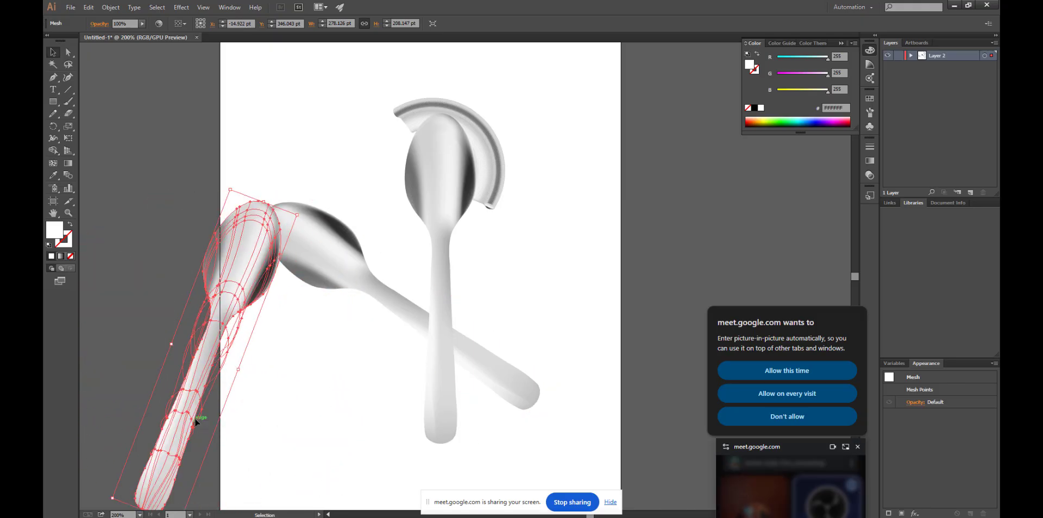
drag(220, 318, 179, 210)
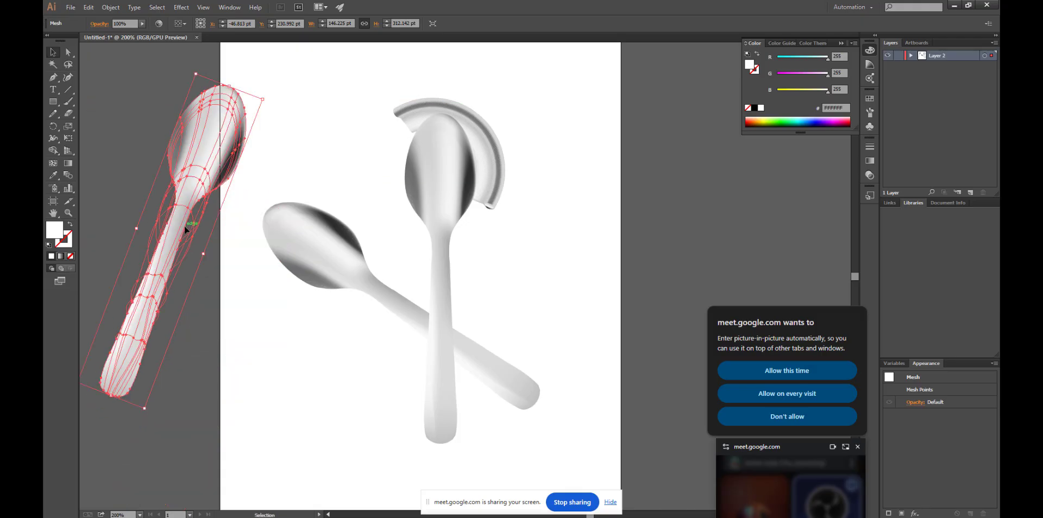
click(197, 296)
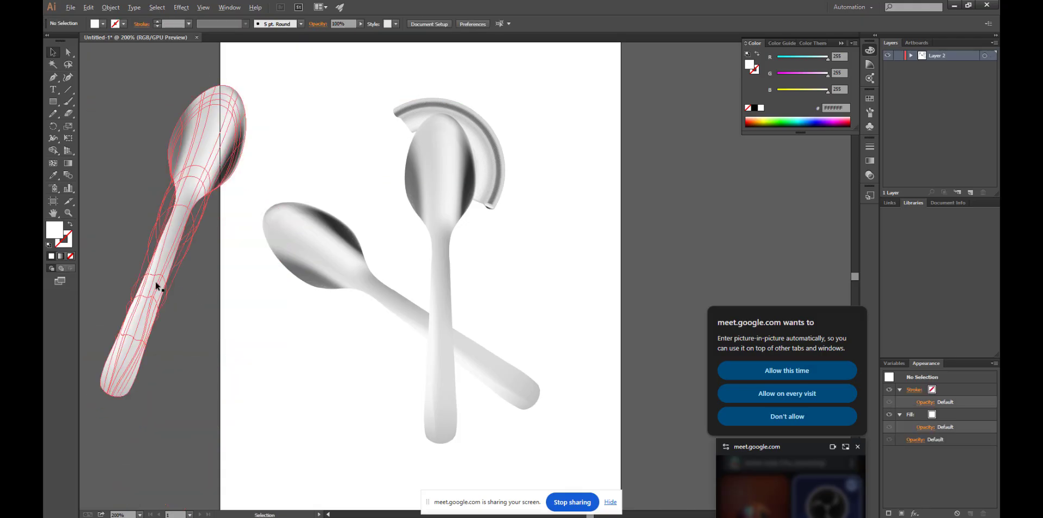
Rotate the tilted spoon copy at the artboard's left edge until it stands nearly upright outside the artboard.
scroll(156, 282, down, 3)
scroll(138, 295, up, 4)
scroll(201, 293, down, 3)
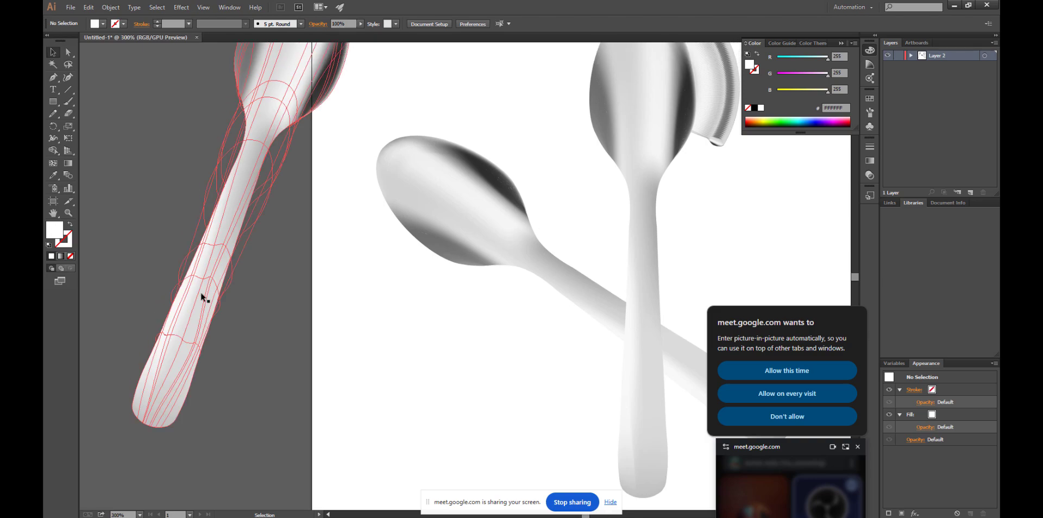
scroll(205, 293, up, 2)
scroll(204, 293, up, 3)
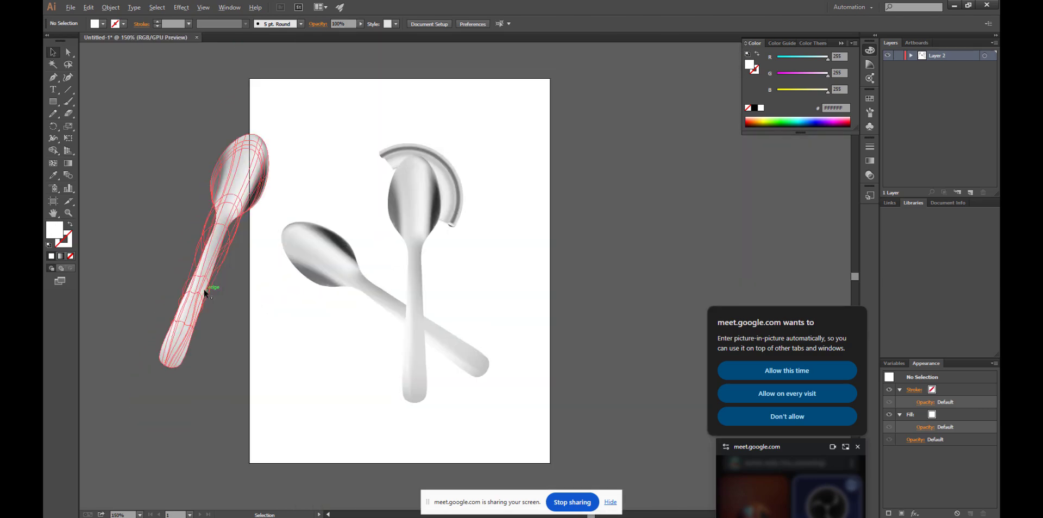
click(205, 293)
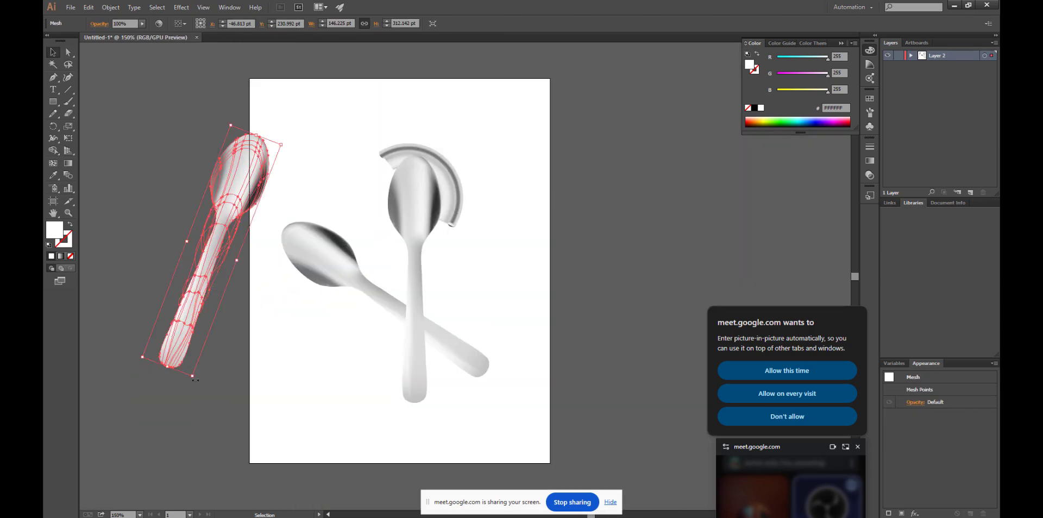
drag(200, 378, 241, 374)
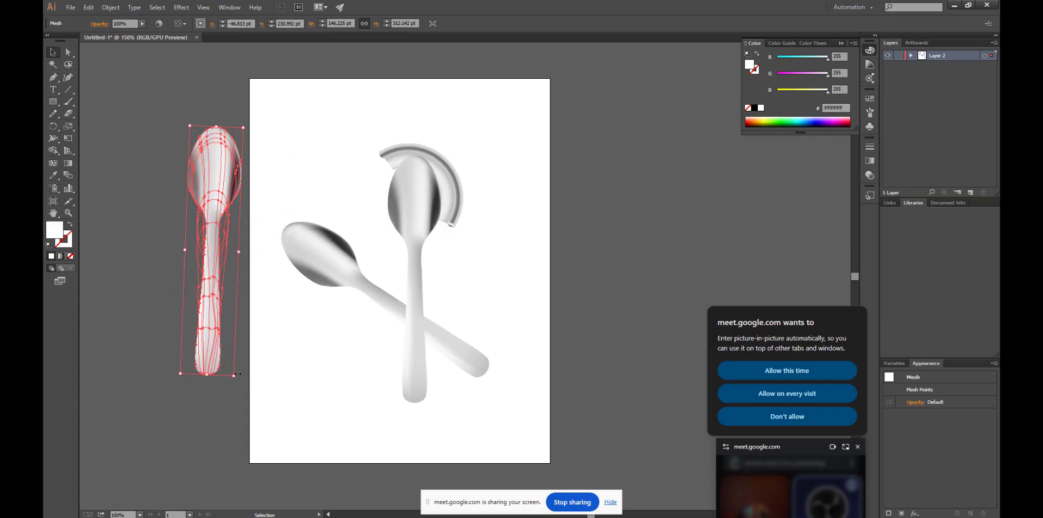
click(250, 359)
Trace the lower part of the upright spoon copy's handle as a closed white shape with the Pen tool.
scroll(185, 300, up, 3)
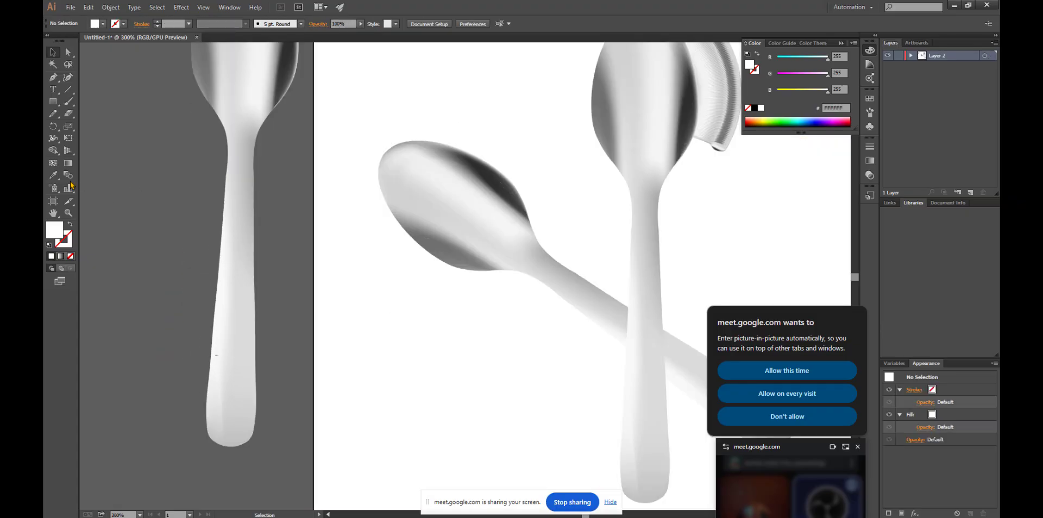
click(53, 77)
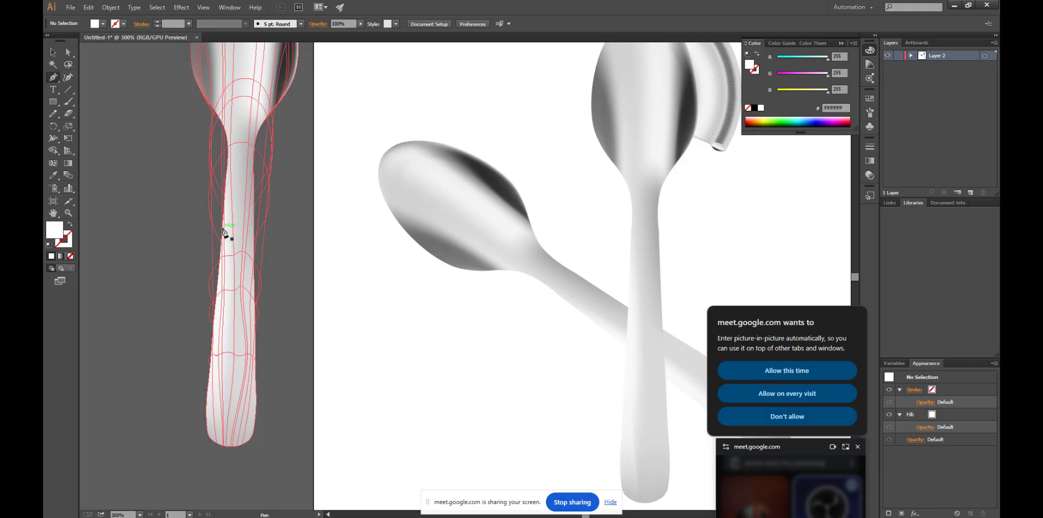
click(222, 228)
click(206, 404)
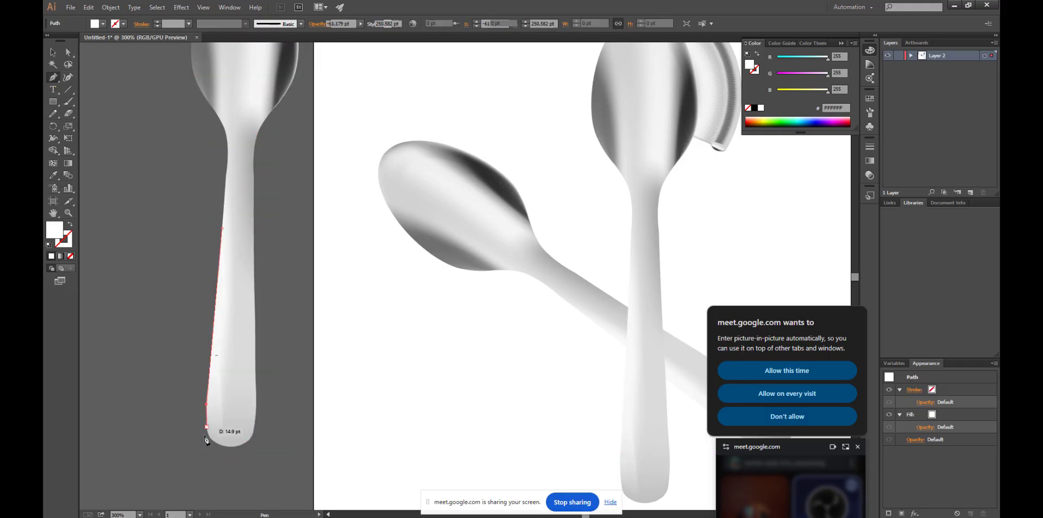
drag(208, 434, 215, 441)
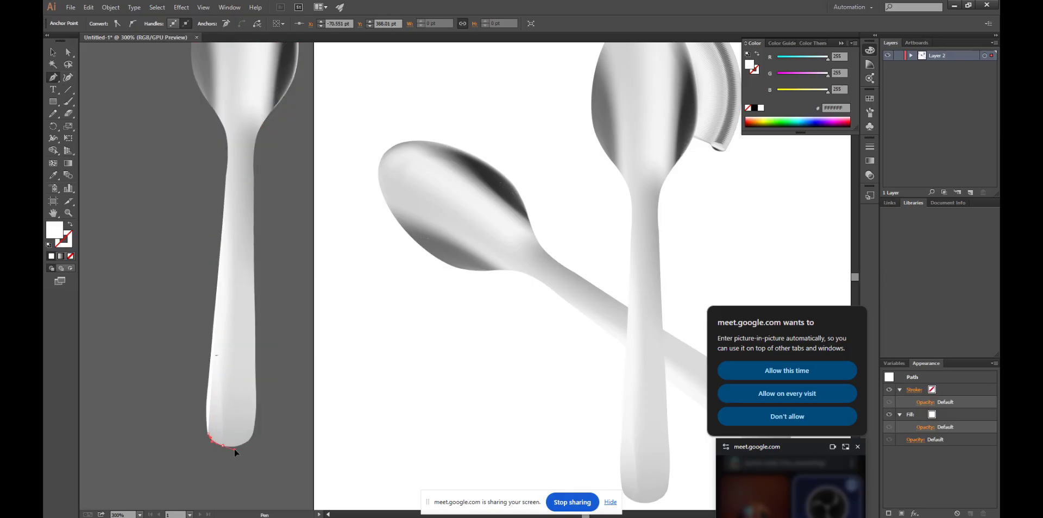
drag(235, 448, 257, 229)
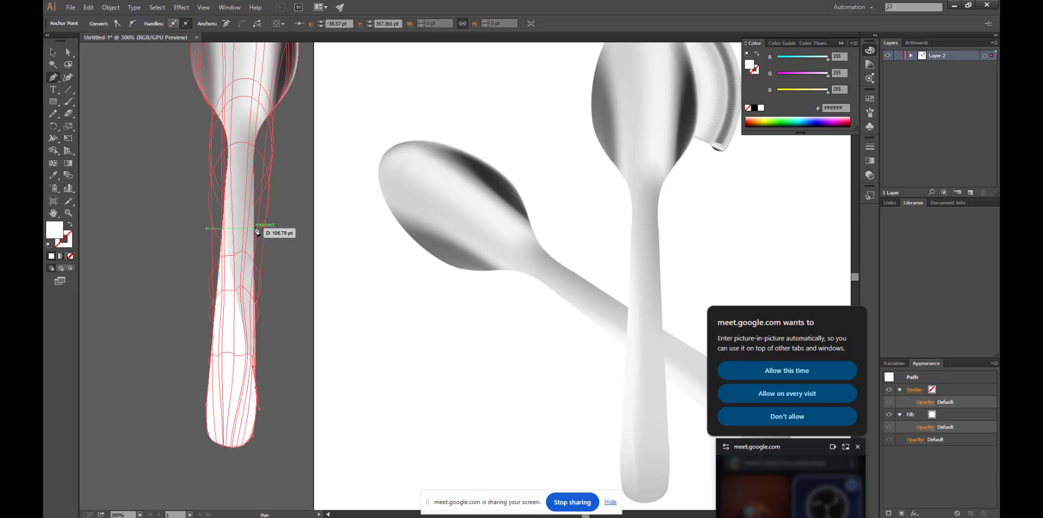
click(254, 225)
click(223, 229)
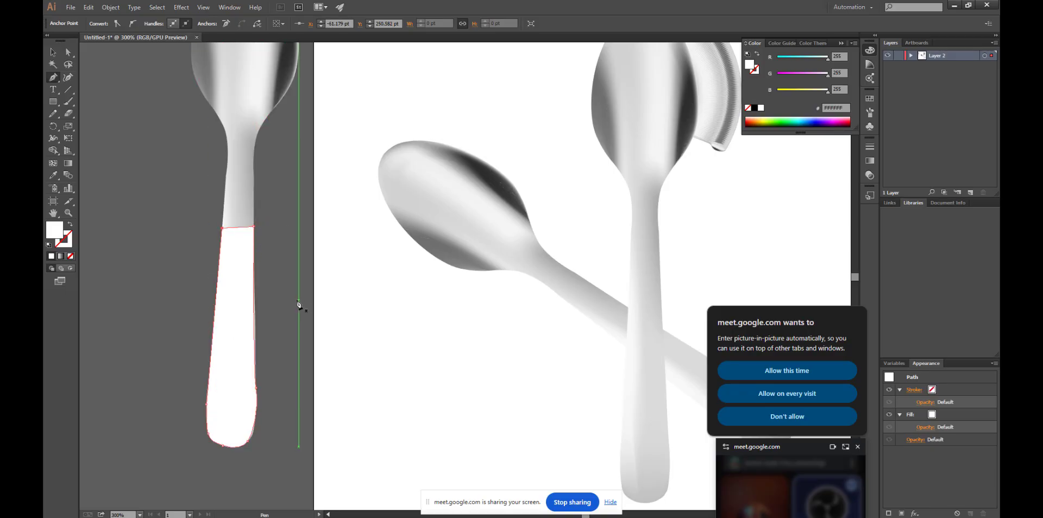
Adjust the right edge and upper right corner of the handle shape with the Curvature tool, adding a point on the edge.
click(68, 77)
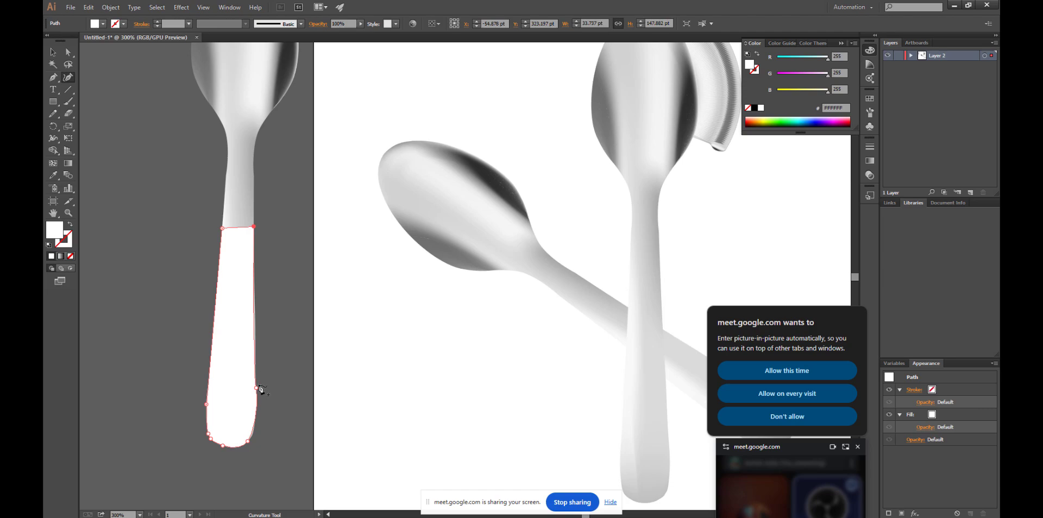
drag(257, 388, 258, 375)
drag(261, 414, 257, 414)
click(258, 338)
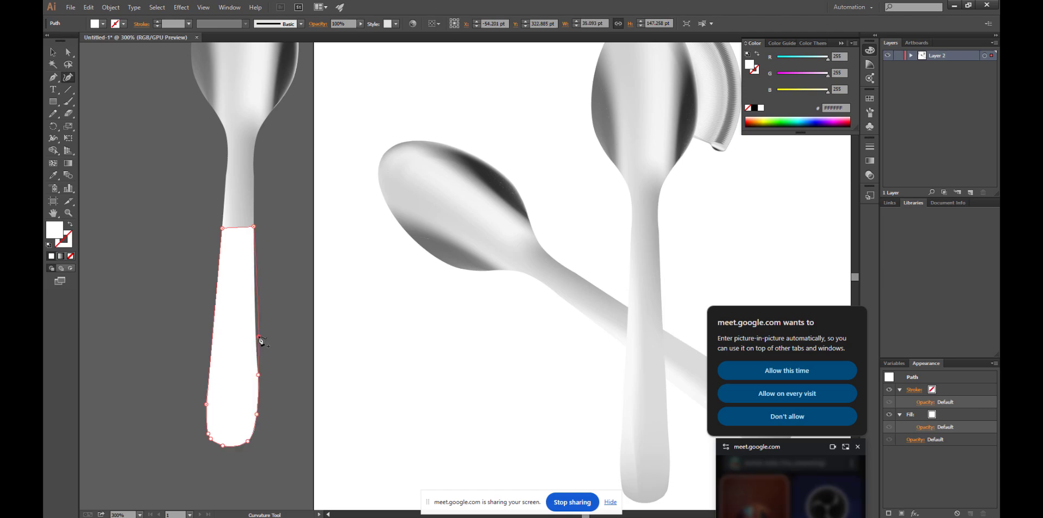
drag(258, 341, 259, 337)
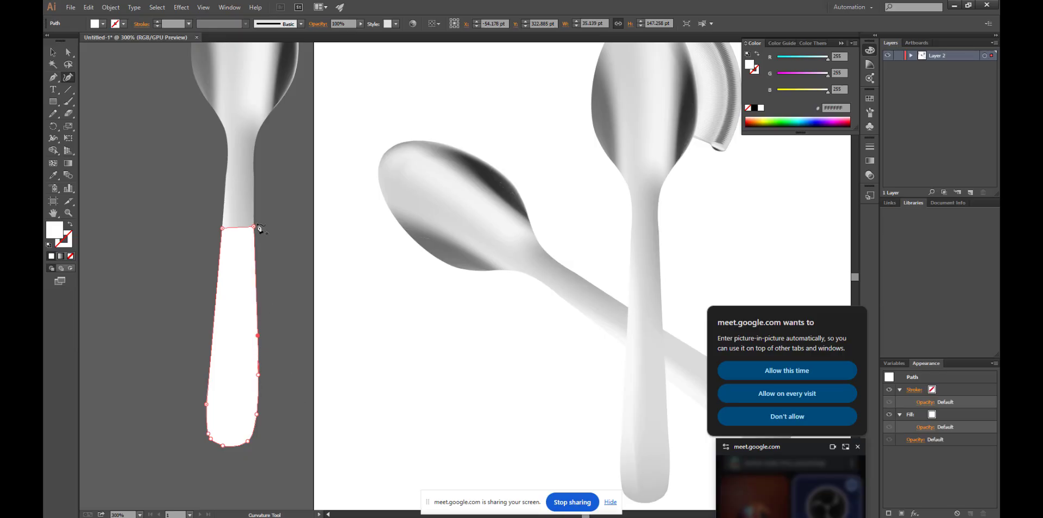
drag(256, 230, 254, 232)
Smooth the rounded lower outline of the handle shape with the Smooth tool.
click(53, 114)
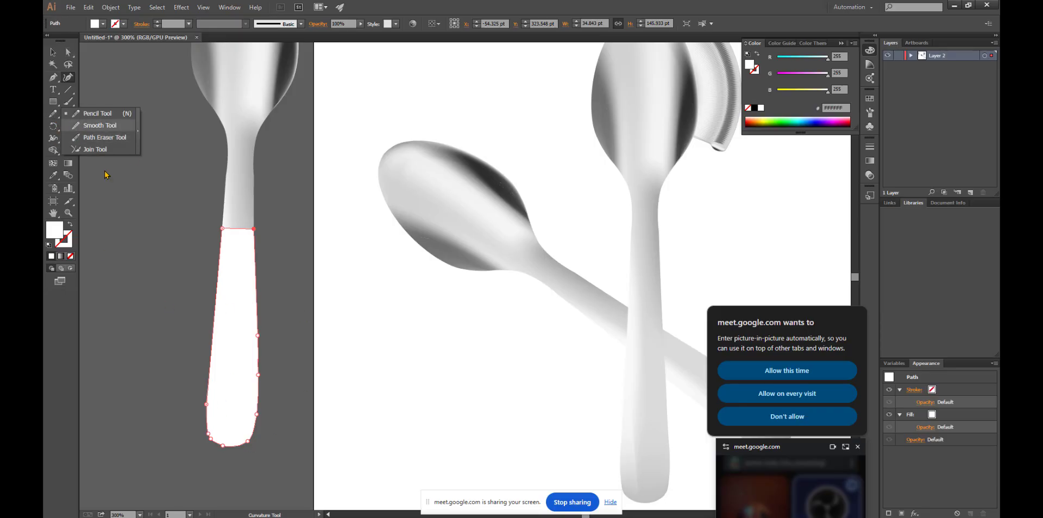
click(100, 125)
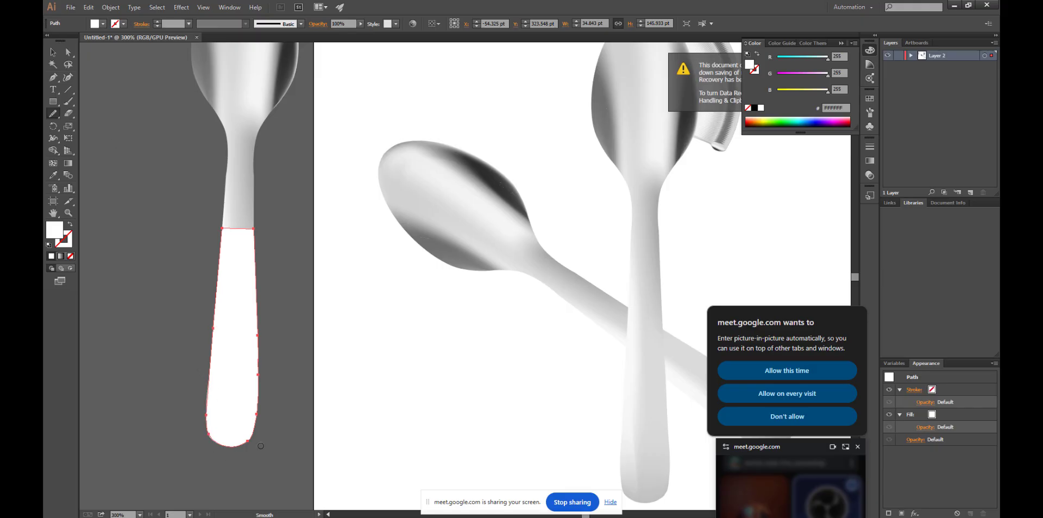
drag(260, 446, 249, 355)
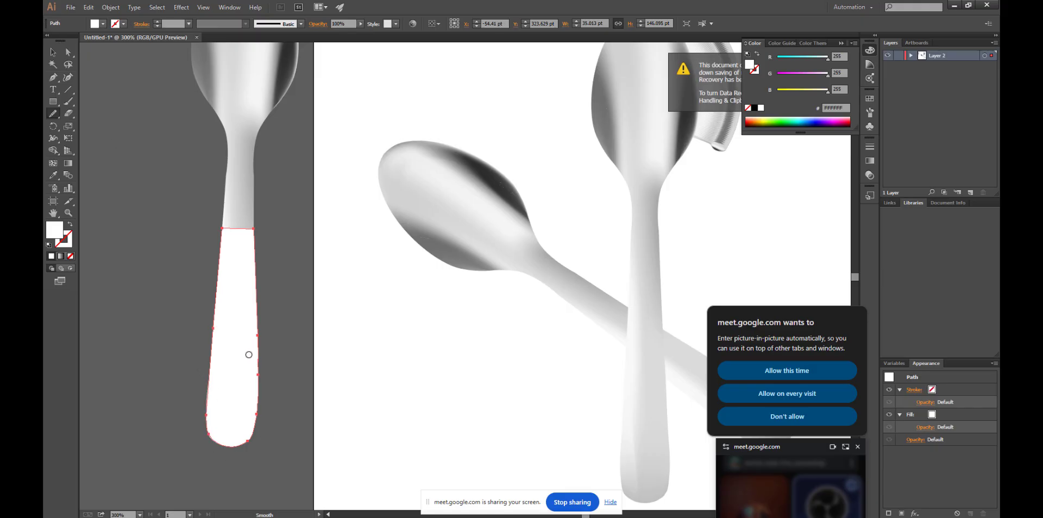
Move the white handle shape off the spoon copy to the empty area on its left.
key(v)
click(99, 80)
drag(249, 333, 162, 308)
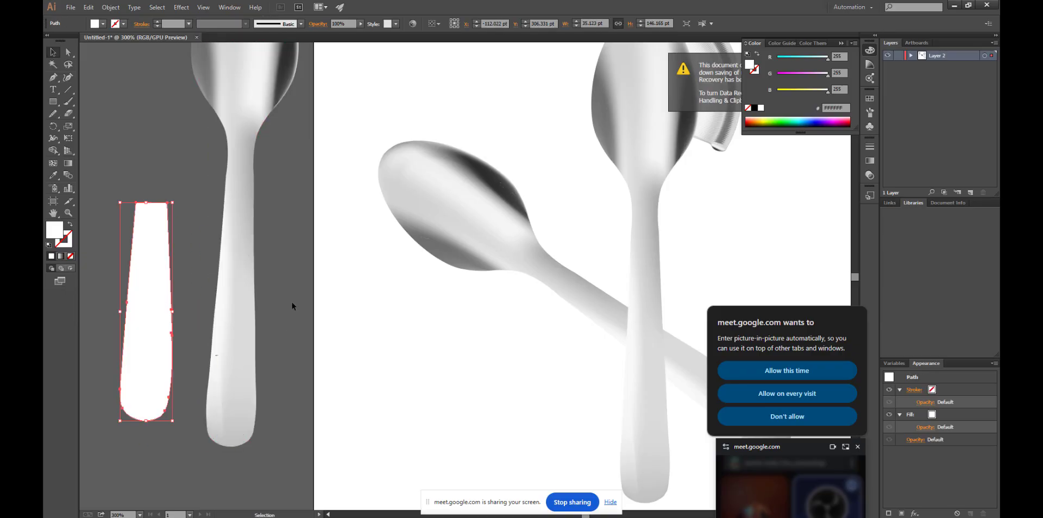
click(196, 270)
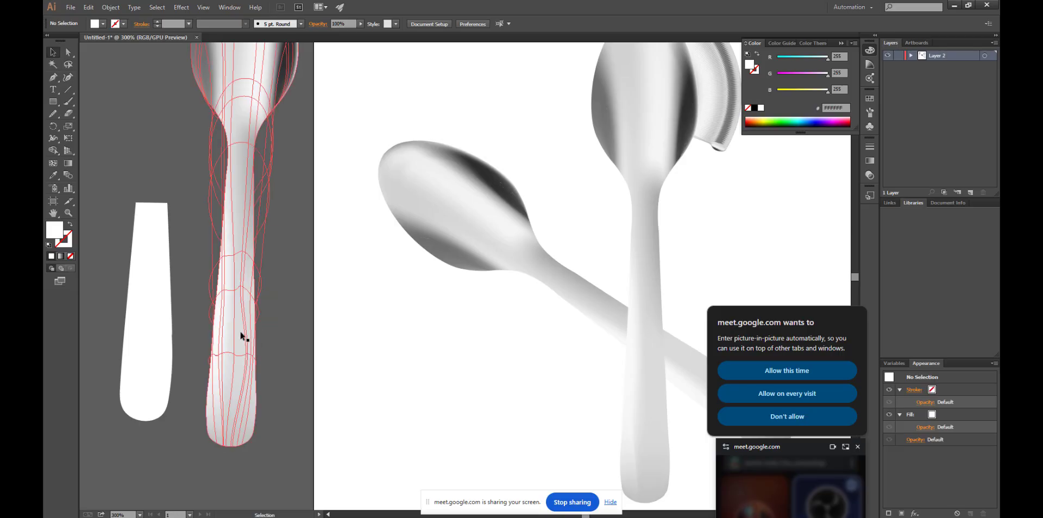
Fill the handle shape with the light gray DBDBDB sampled from the spoon copy's handle.
click(160, 348)
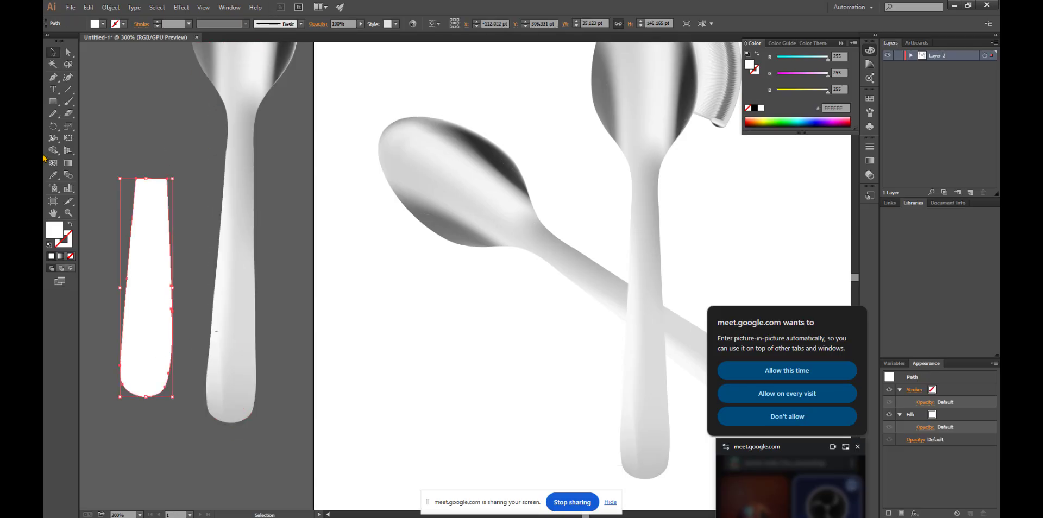
click(54, 176)
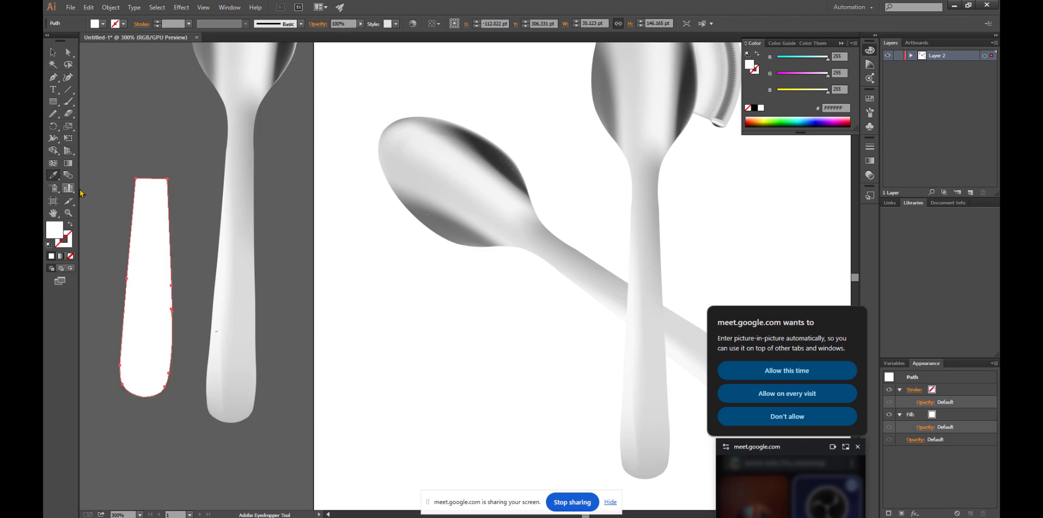
click(241, 294)
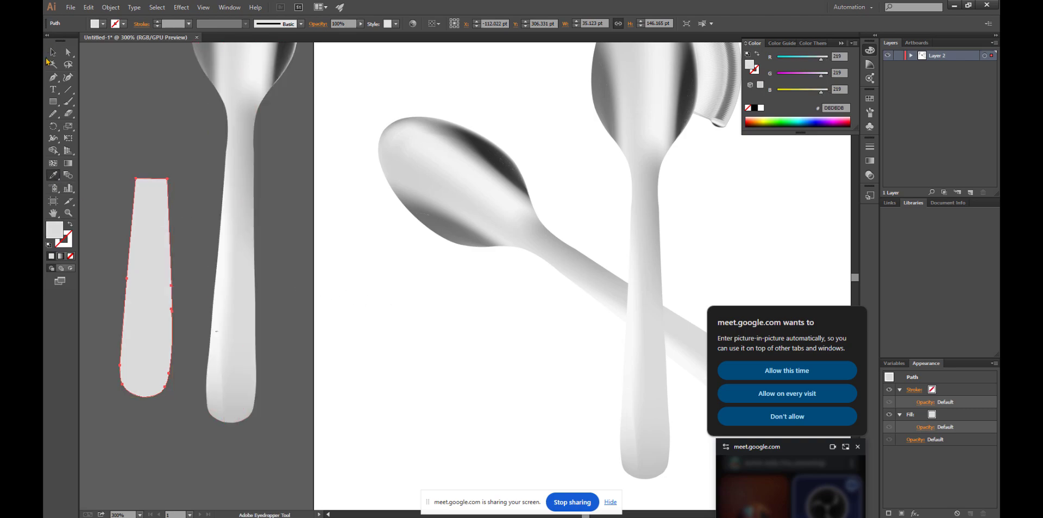
click(52, 52)
click(192, 209)
Place the gray handle shape slanting down to the left from the spoons' crossing, and shift the diagonal spoon slightly up and left.
scroll(187, 220, down, 5)
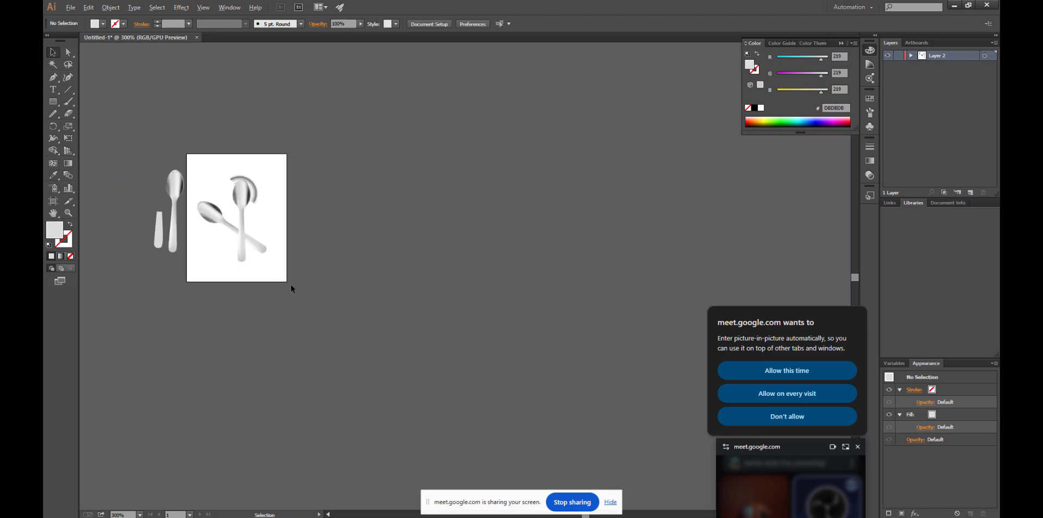
scroll(291, 285, up, 2)
scroll(180, 206, down, 3)
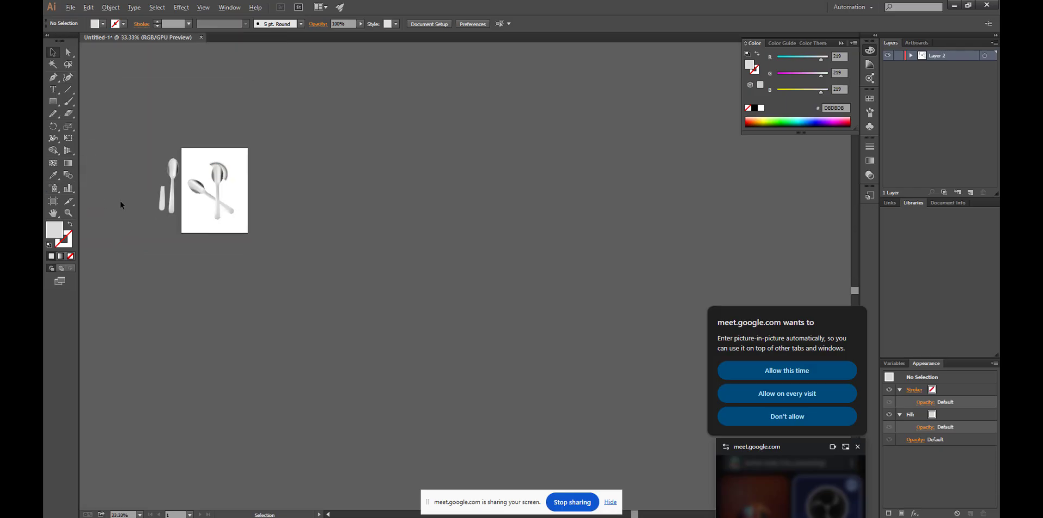
scroll(120, 201, up, 3)
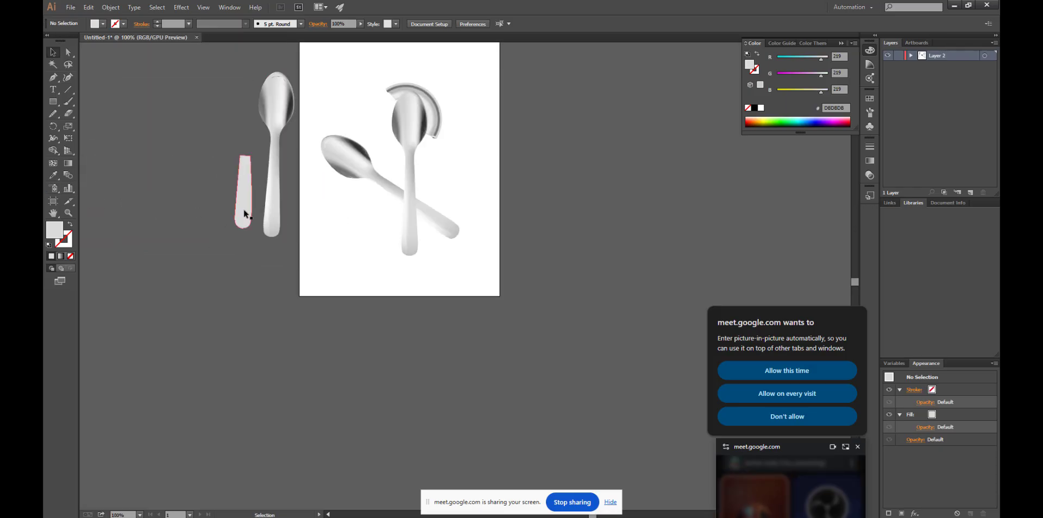
drag(243, 208, 383, 250)
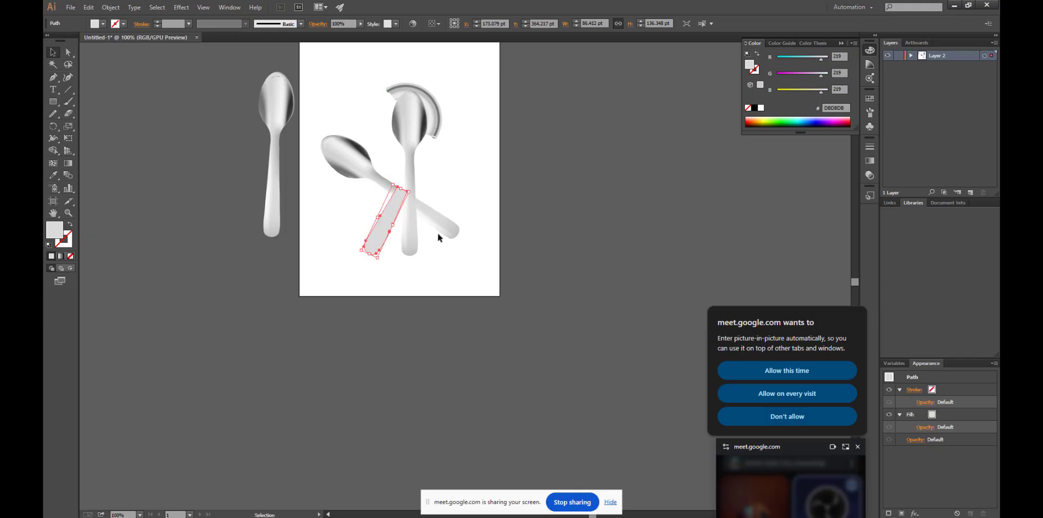
drag(438, 233, 464, 216)
Send the gray handle shape behind both spoons and shorten it slightly from its rounded end.
click(389, 252)
click(380, 246)
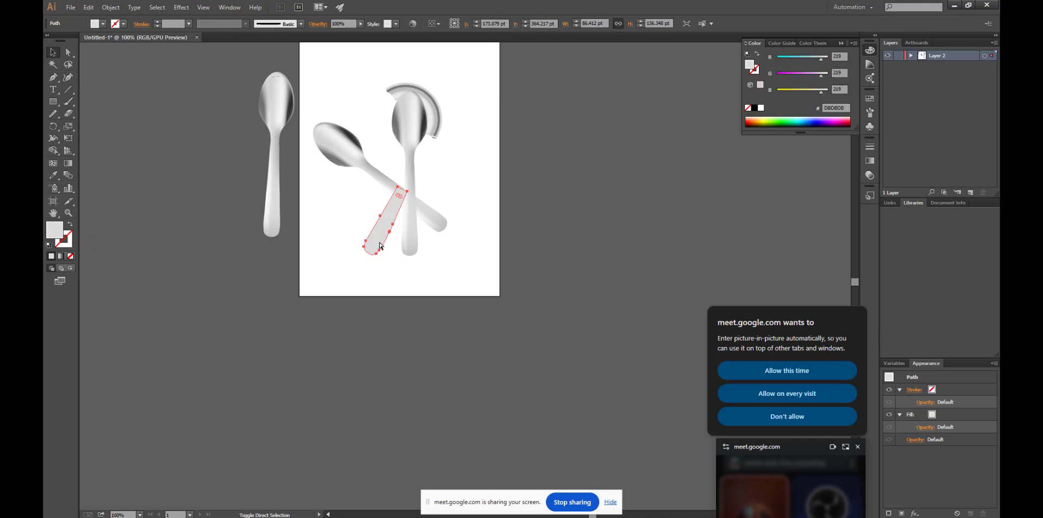
key(ctrl+shift+[)
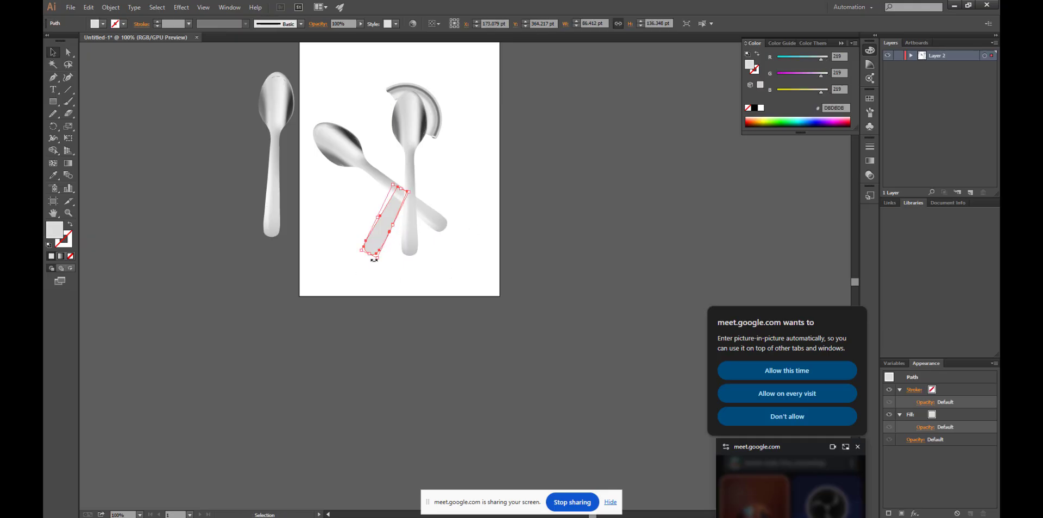
drag(379, 259, 389, 253)
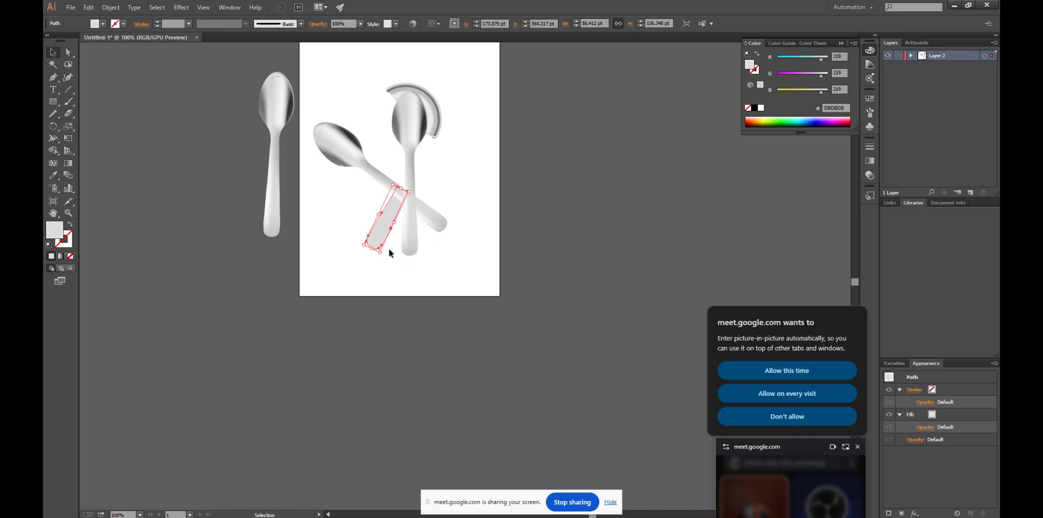
click(499, 184)
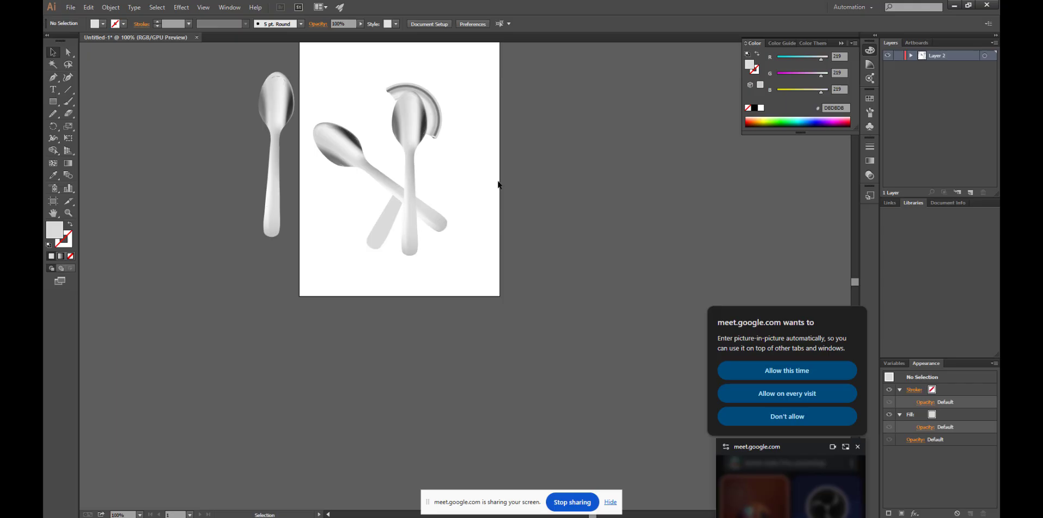
Delete the upright spoon copy standing outside the artboard's left edge.
click(296, 232)
key(Delete)
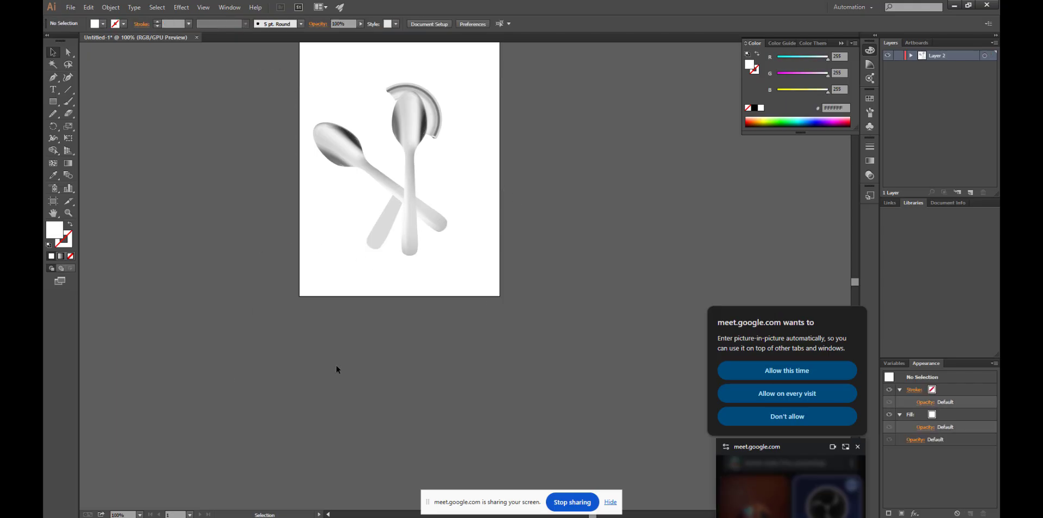
scroll(492, 172, down, 1)
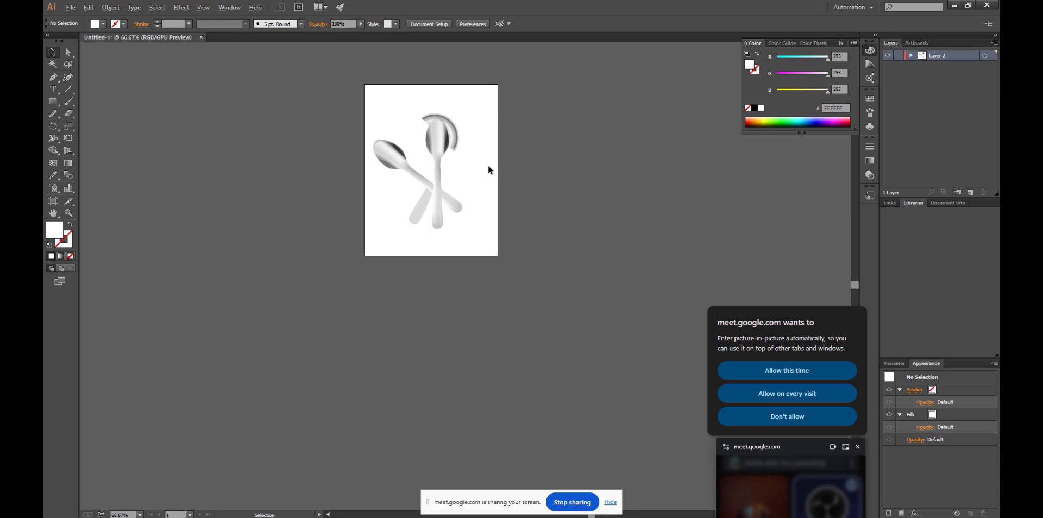
Select the whole spoon composition and move it about 20 pt right and 3 pt up.
scroll(501, 132, up, 2)
scroll(380, 133, up, 1)
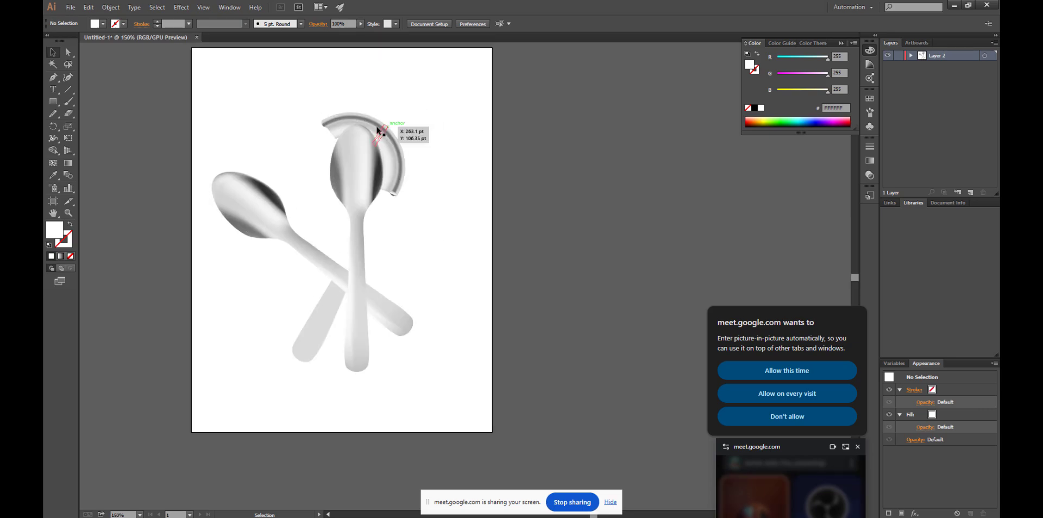
drag(260, 216, 493, 383)
drag(376, 306, 391, 304)
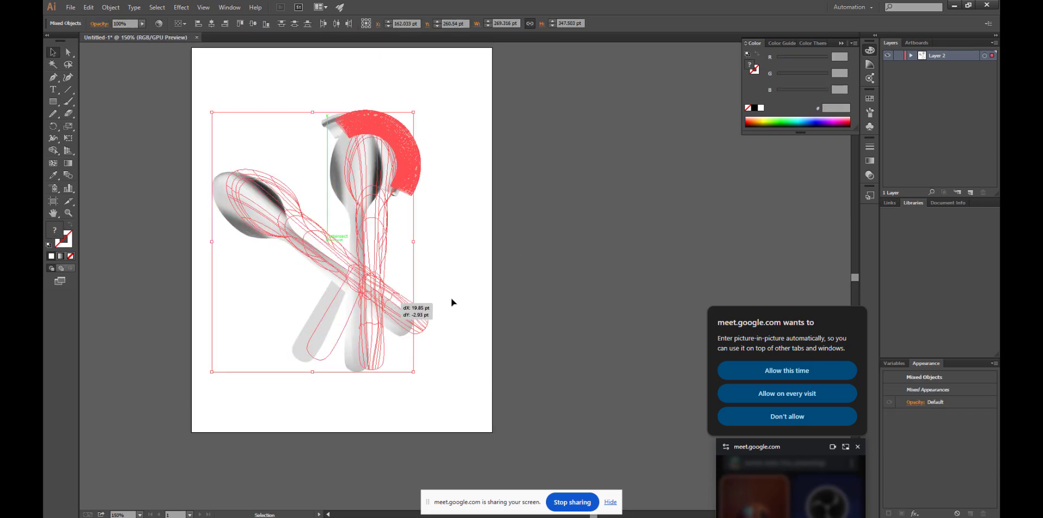
click(487, 298)
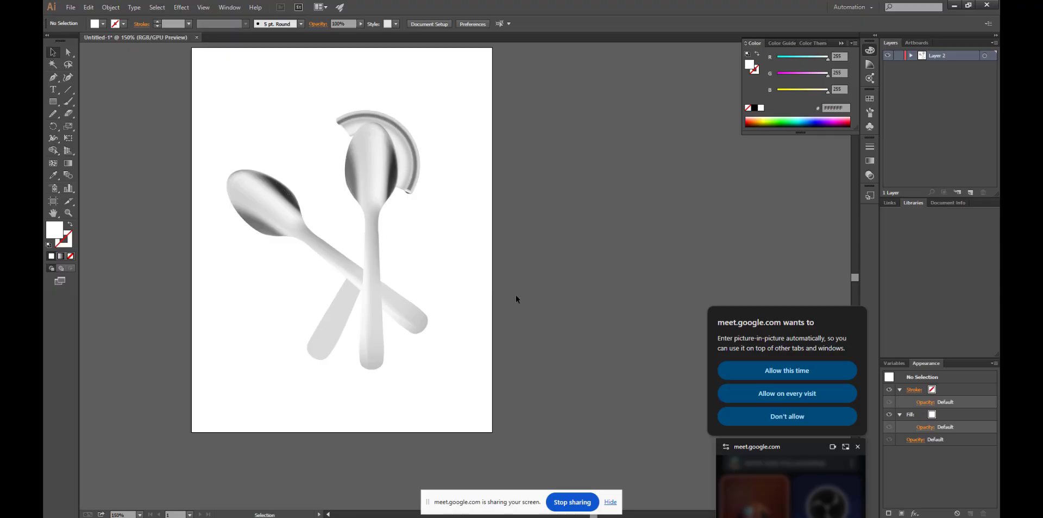
Rotate the diagonal spoon clockwise to a steeper angle and shift the gray handle shape slightly down and left.
click(414, 320)
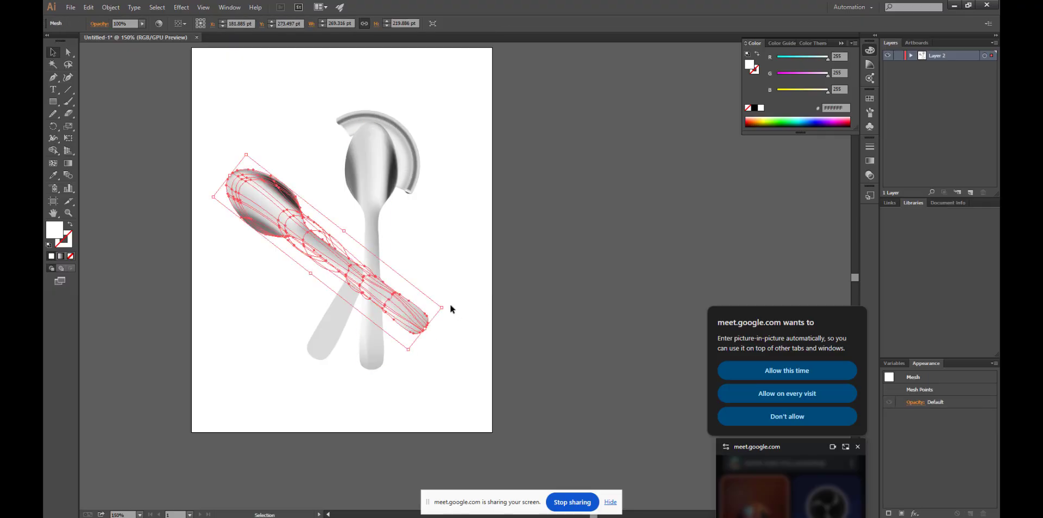
drag(445, 307, 445, 333)
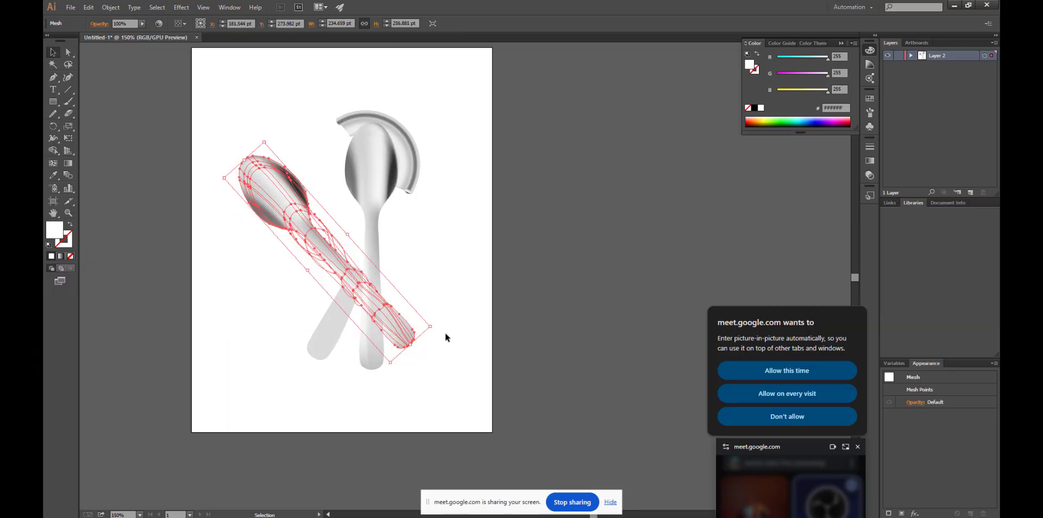
drag(332, 343, 325, 348)
click(433, 307)
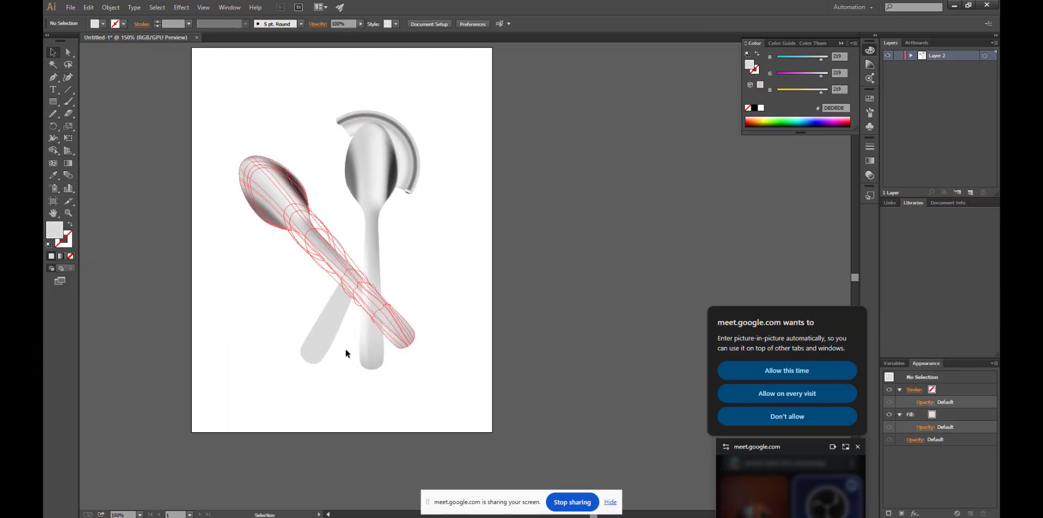
Shorten the gray handle shape from its rounded end, rotate it slightly clockwise and nudge it down about 3 pt.
click(317, 353)
click(316, 356)
drag(317, 368, 313, 357)
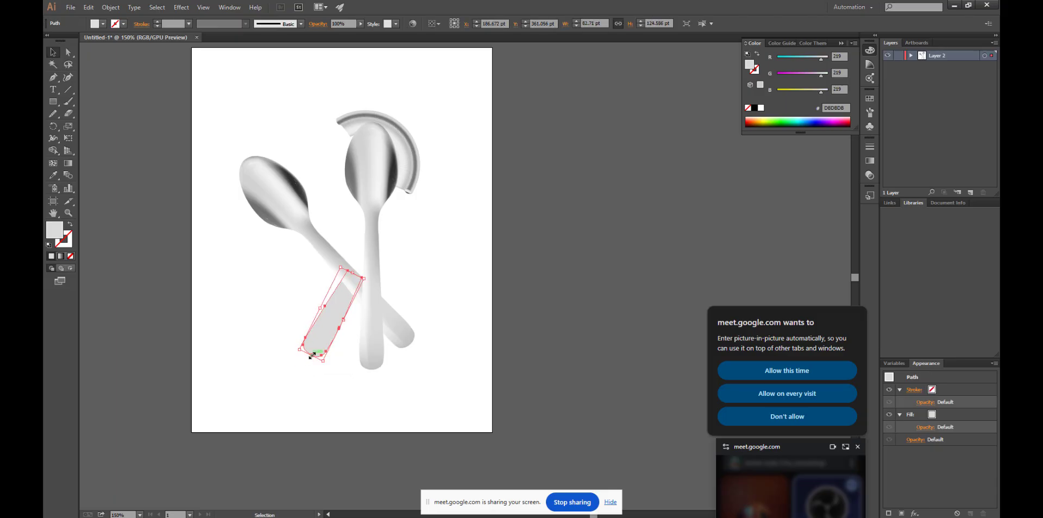
click(471, 308)
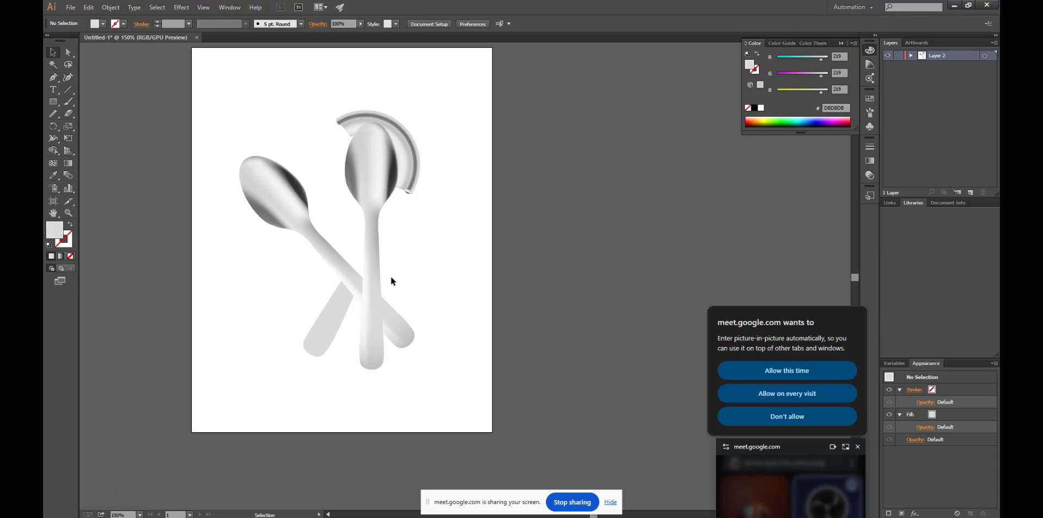
click(342, 319)
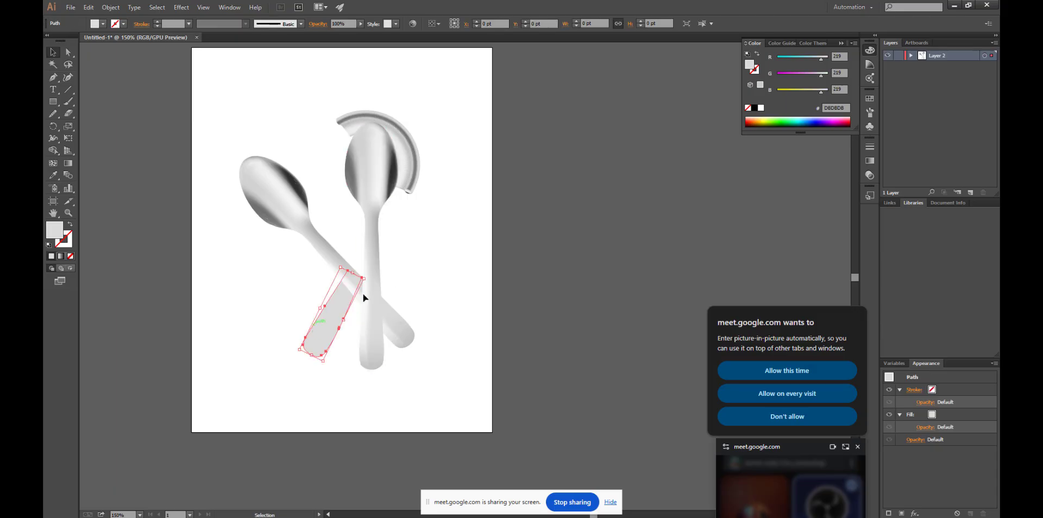
drag(365, 275, 373, 275)
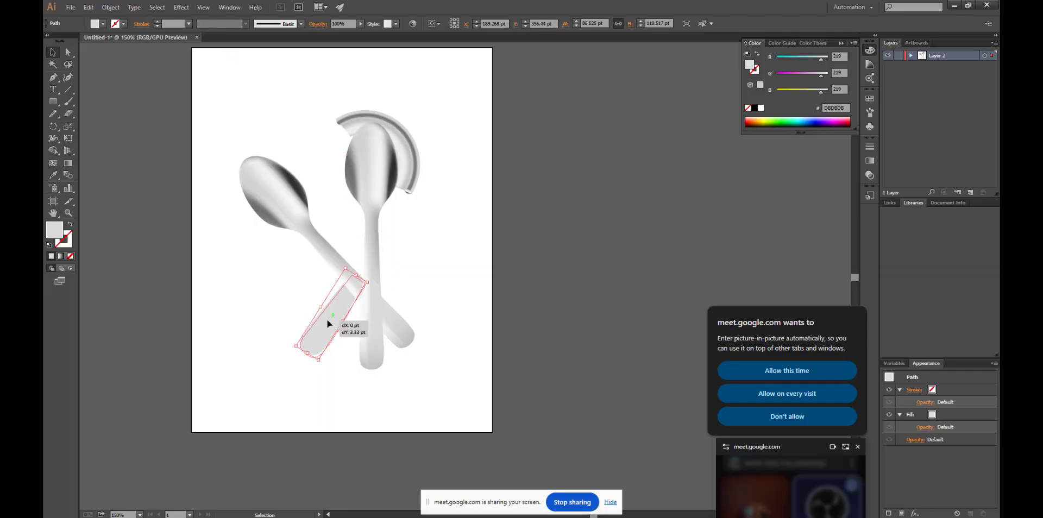
click(441, 255)
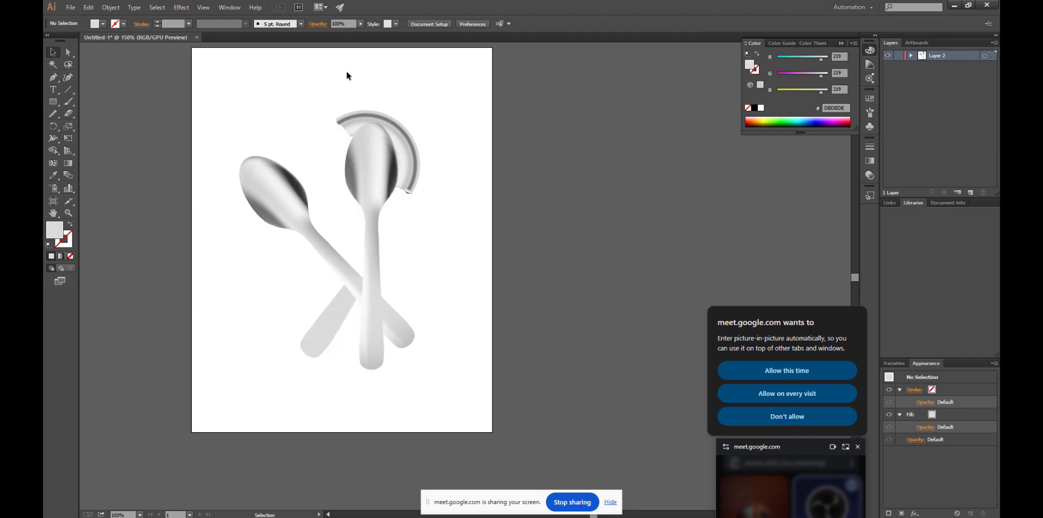
drag(241, 148, 500, 419)
click(487, 346)
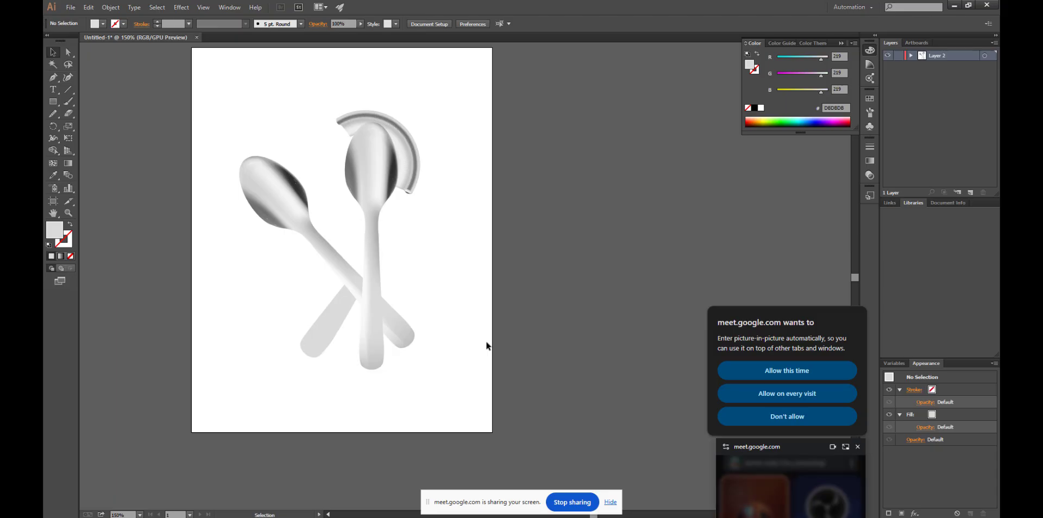
Rotate the diagonal spoon slightly further clockwise, nudge it up and right, and realign the gray handle shape beneath the crossing.
drag(413, 343, 442, 339)
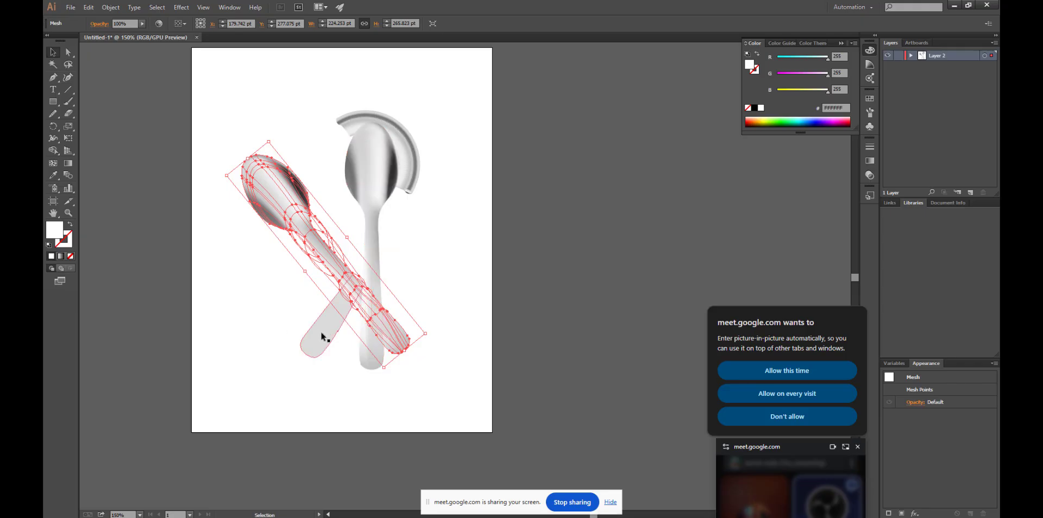
drag(323, 337, 318, 341)
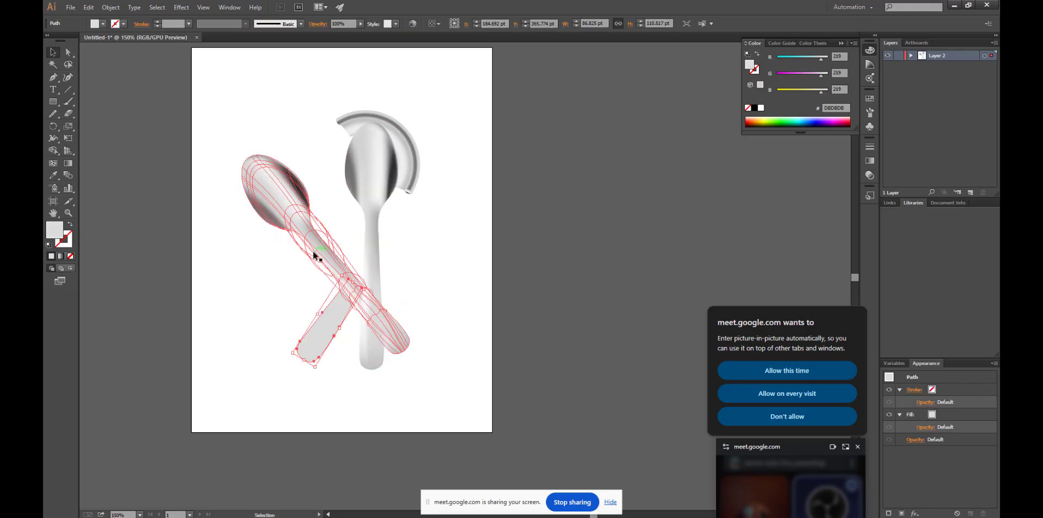
drag(313, 252, 316, 244)
click(415, 311)
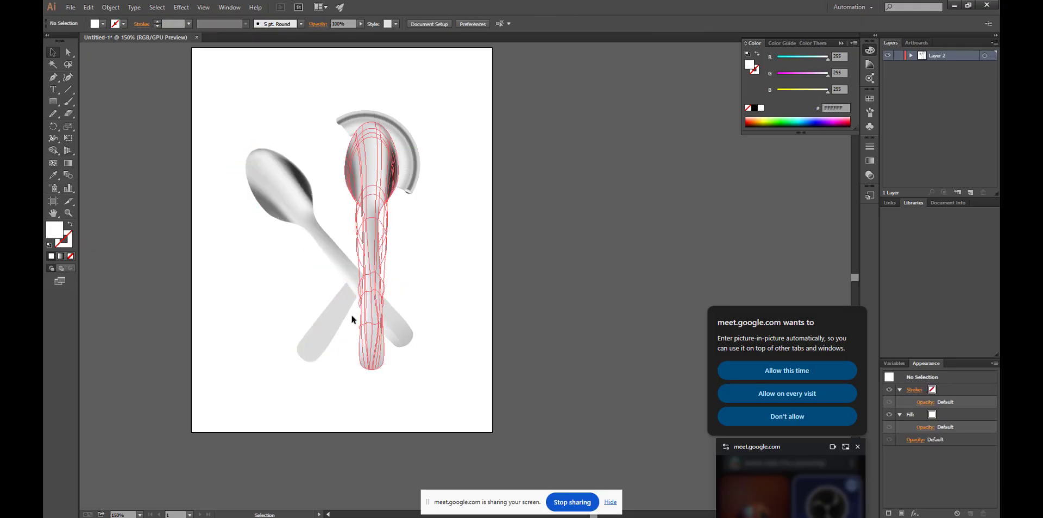
drag(322, 325, 324, 326)
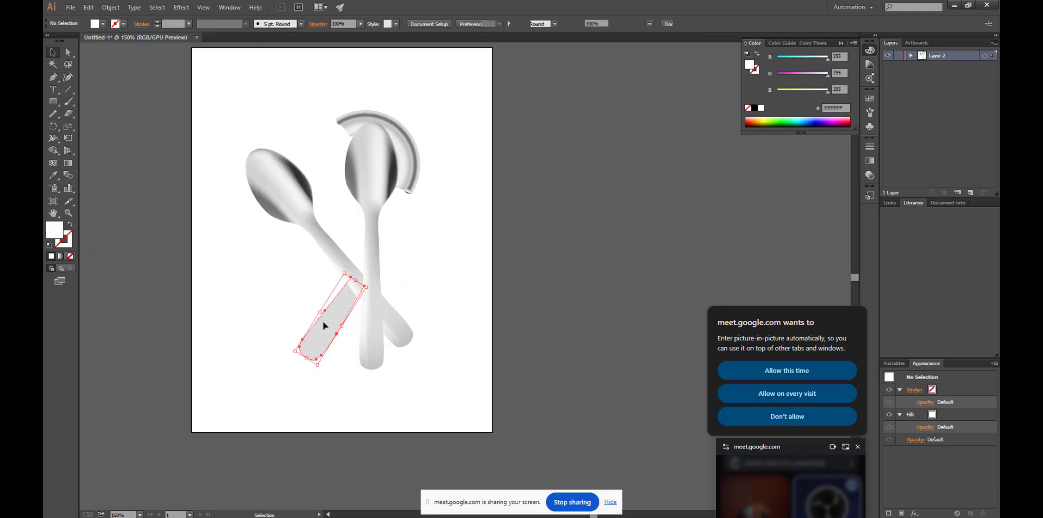
click(454, 307)
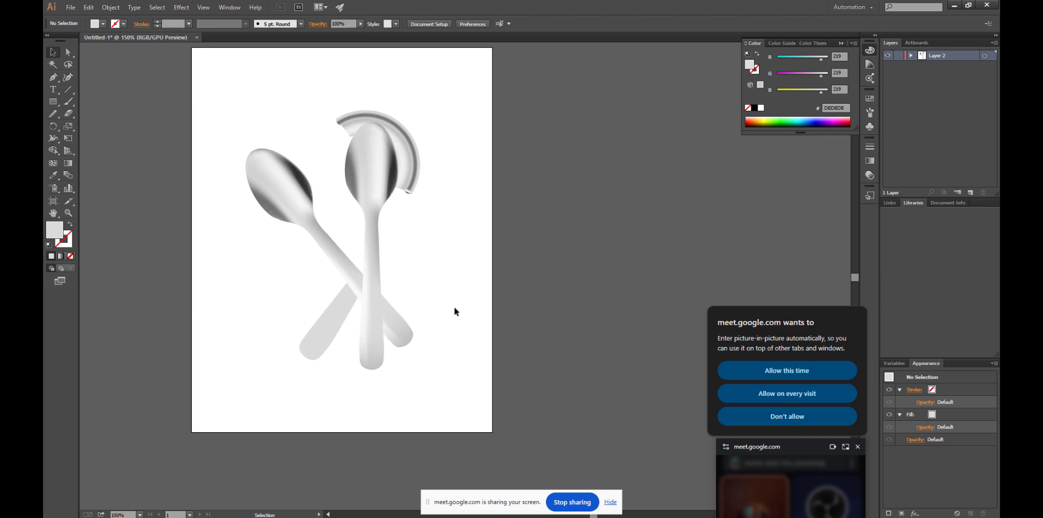